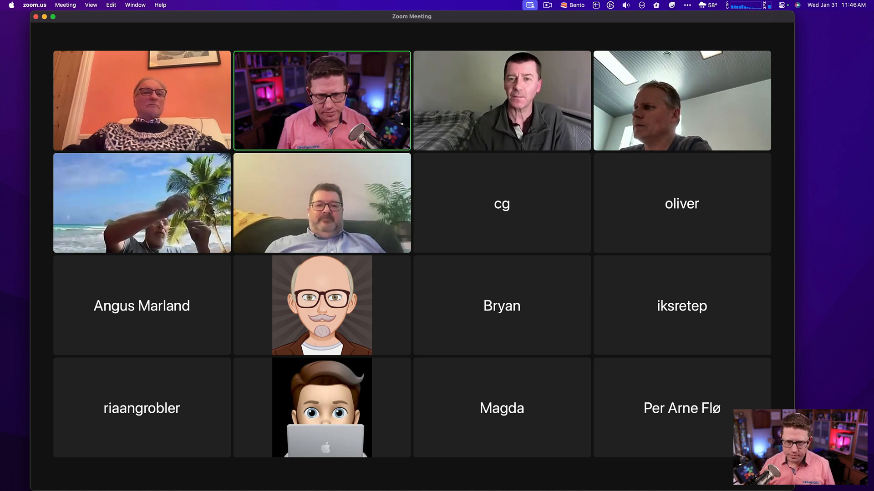
# - Reposition the Zoom meeting window and bring up the WS Community window behind it
pyautogui.moveTo(572, 50)
pyautogui.moveTo(520, 23); pyautogui.dragTo(563, 13)
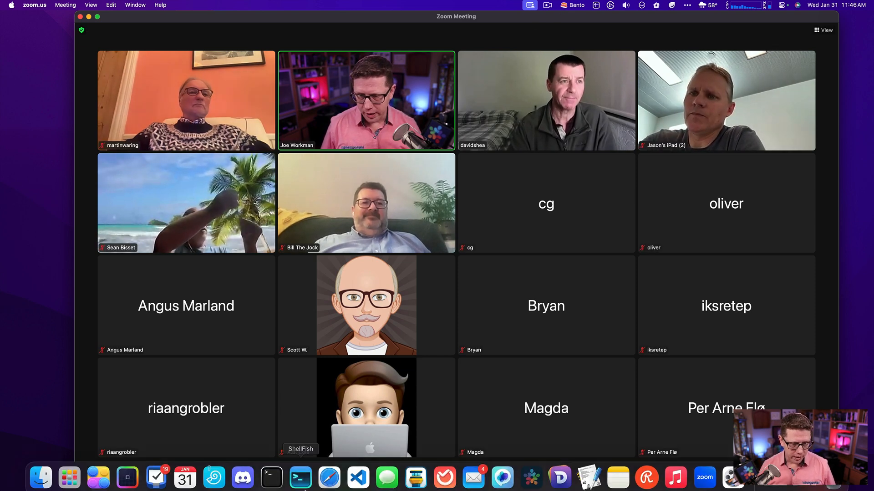
pyautogui.moveTo(385, 8); pyautogui.dragTo(352, 7)
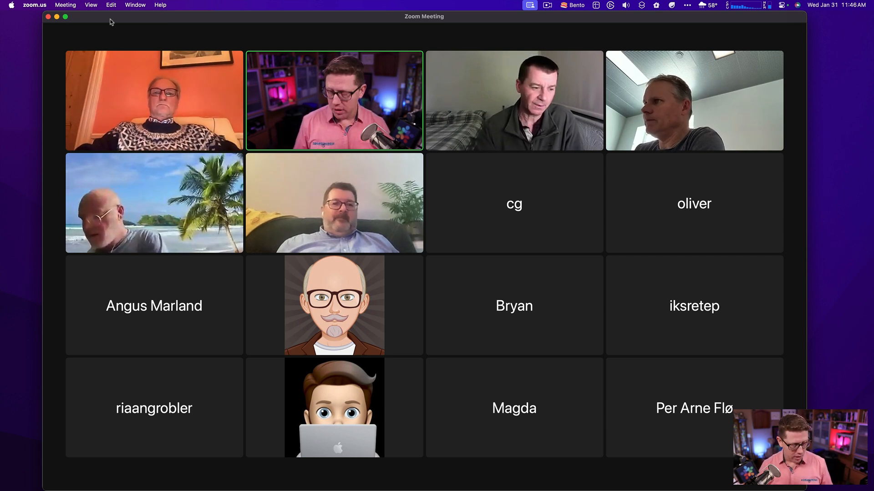
pyautogui.press('super+Tab')
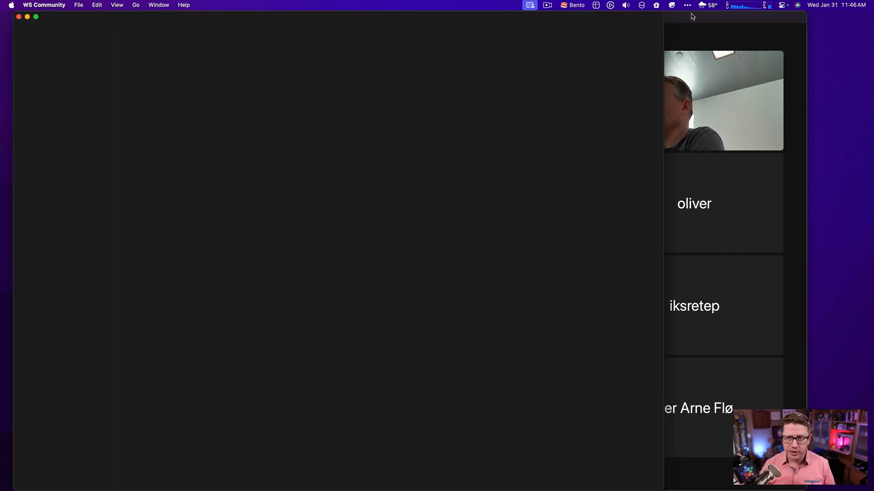
pyautogui.click(709, 33)
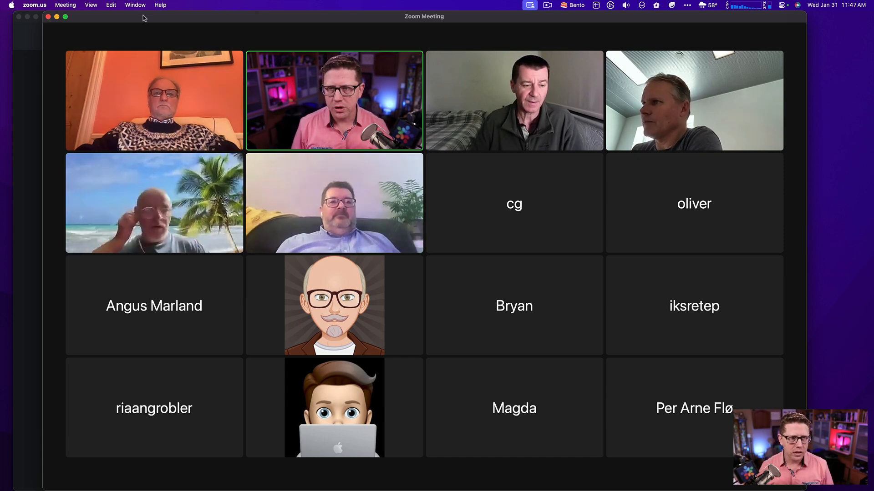
# - Share Desktop 1 with the Zoom meeting participants and close the Zoom home window
pyautogui.click(320, 478)
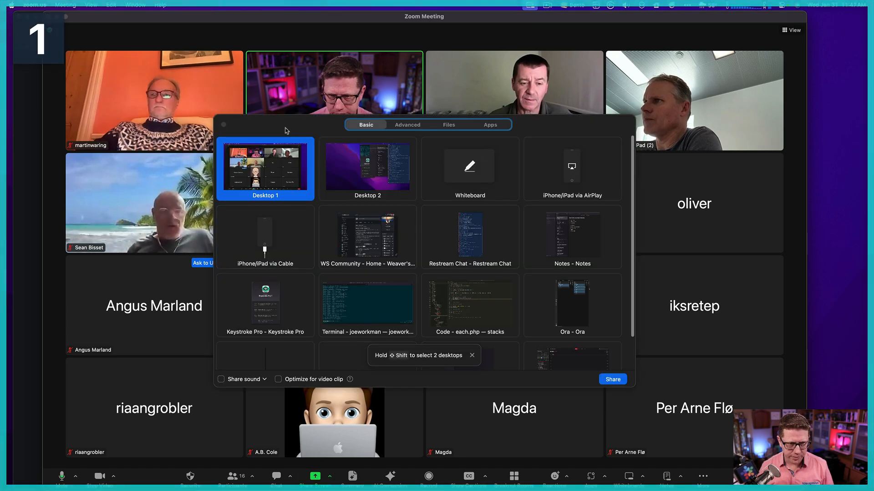
pyautogui.click(624, 382)
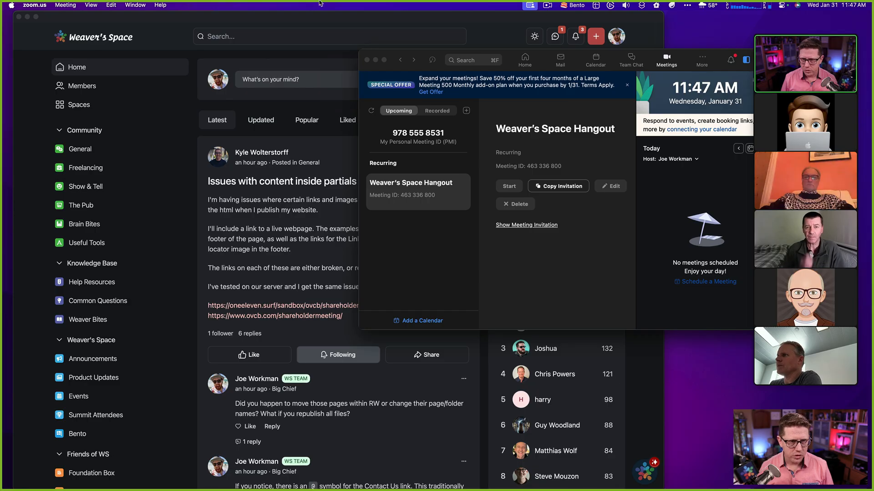
pyautogui.click(370, 60)
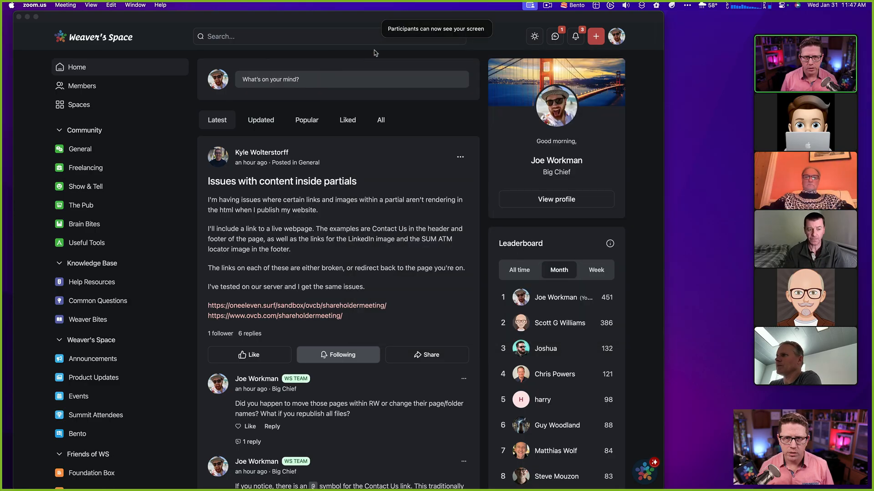
# - Show the recently updated posts in the WS Community feed and read the question about QuickFlip image limits
pyautogui.moveTo(426, 17); pyautogui.dragTo(489, 7)
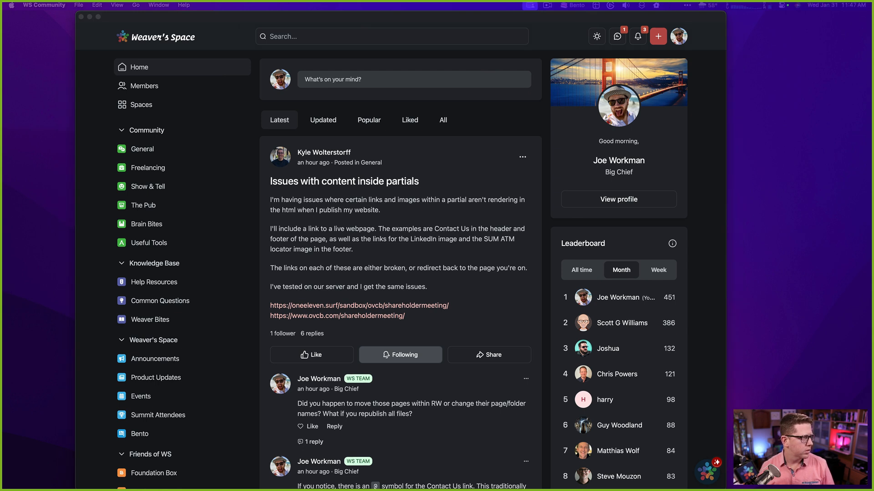
pyautogui.click(411, 19)
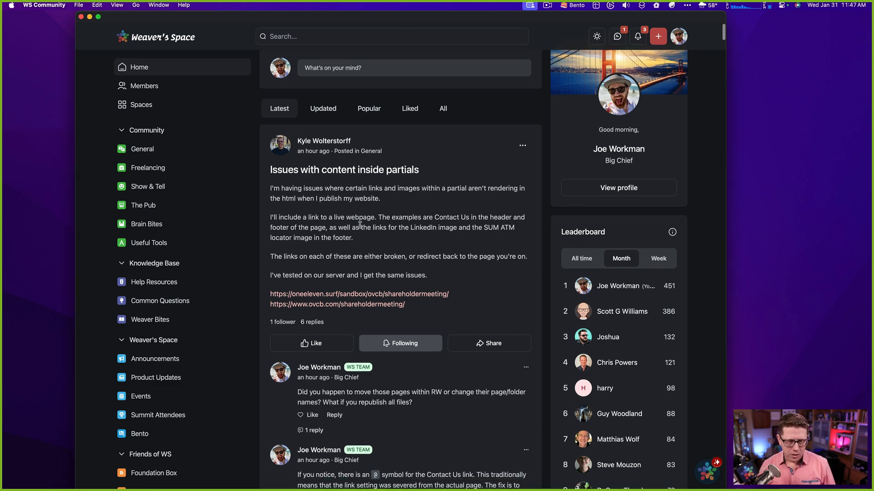
pyautogui.click(322, 118)
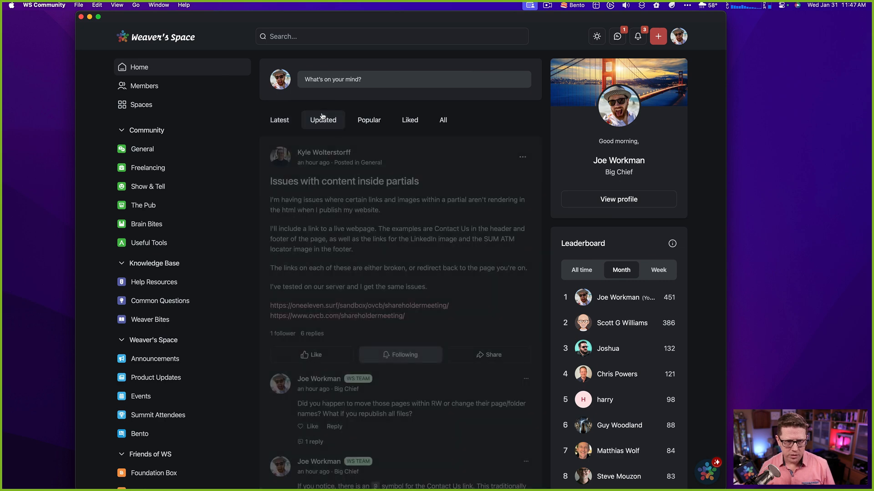
pyautogui.scroll(-10, 362, 246)
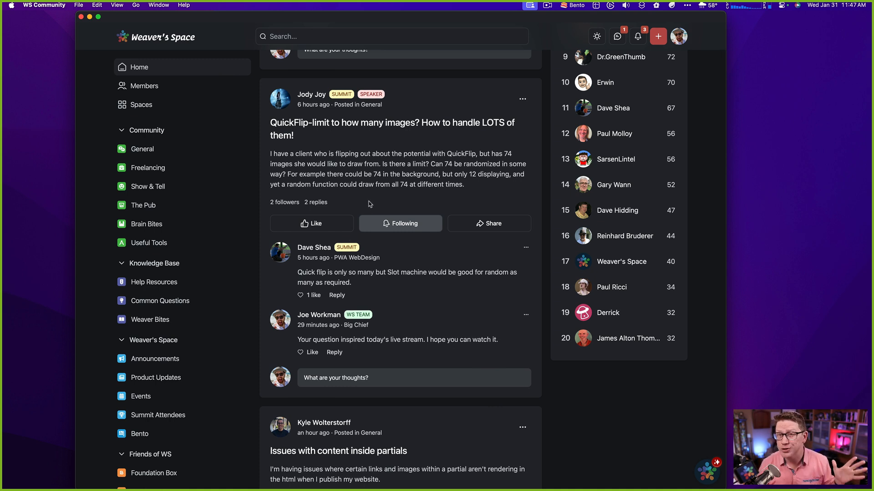
pyautogui.scroll(-1, 361, 241)
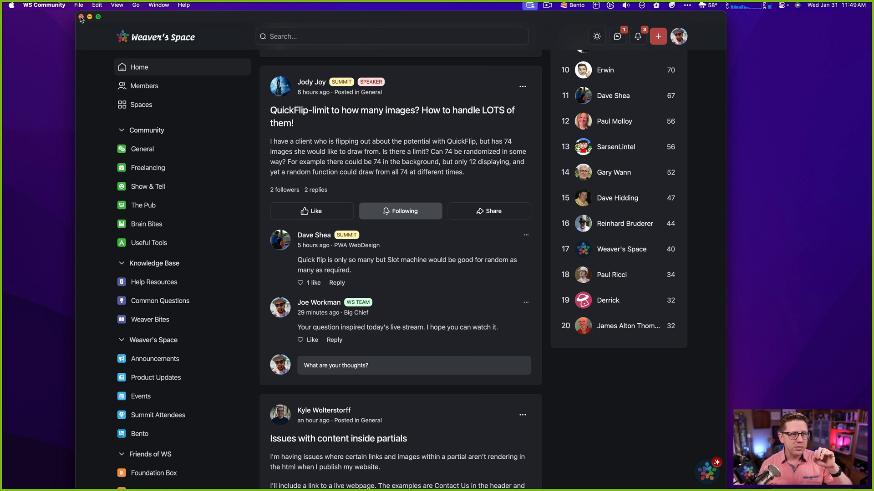
# - Close the community window and open the recent Sandbox project in RapidWeaver
pyautogui.click(81, 17)
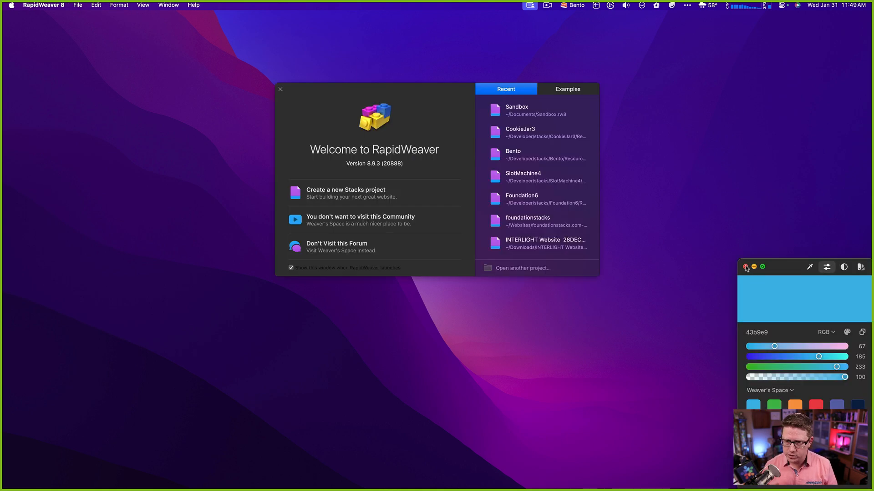
pyautogui.click(508, 116)
pyautogui.doubleClick(508, 116)
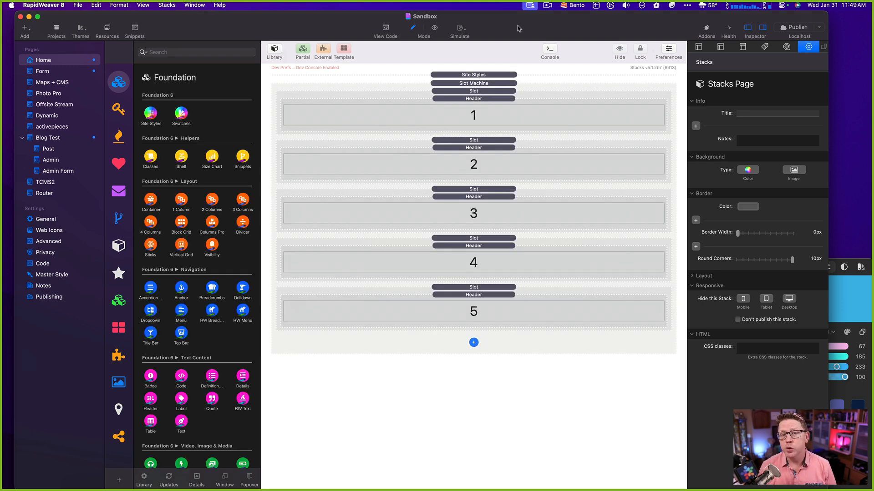
# - Examine the settings of the Slot Machine stack, its Return Count, and each of its five slots
pyautogui.click(485, 83)
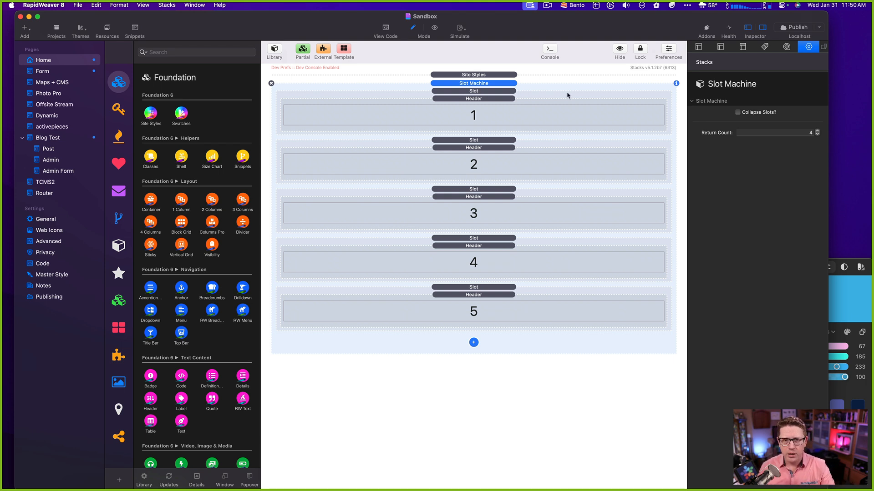
pyautogui.click(501, 93)
pyautogui.click(498, 83)
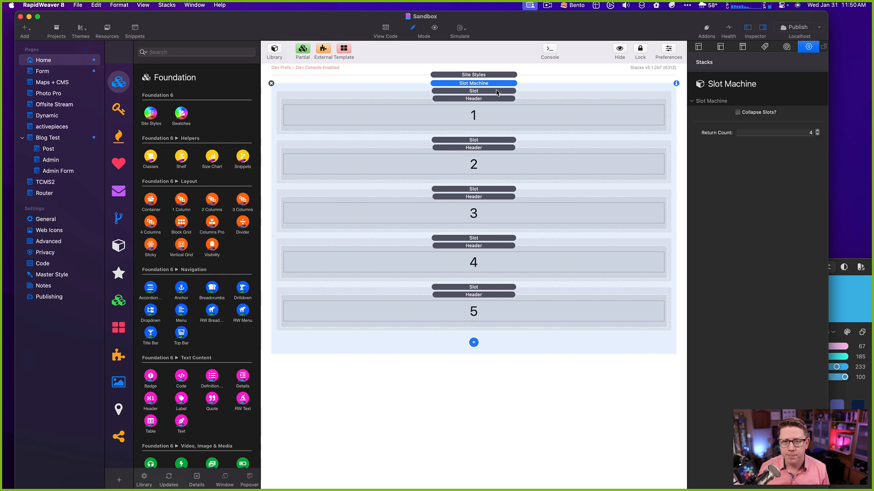
pyautogui.click(497, 92)
pyautogui.click(500, 139)
pyautogui.click(498, 190)
pyautogui.click(498, 238)
pyautogui.click(500, 295)
pyautogui.click(499, 288)
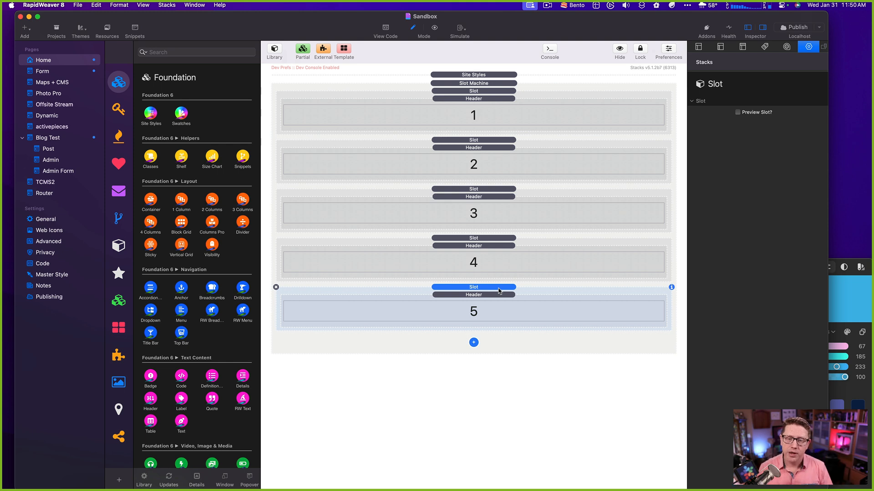
pyautogui.click(493, 85)
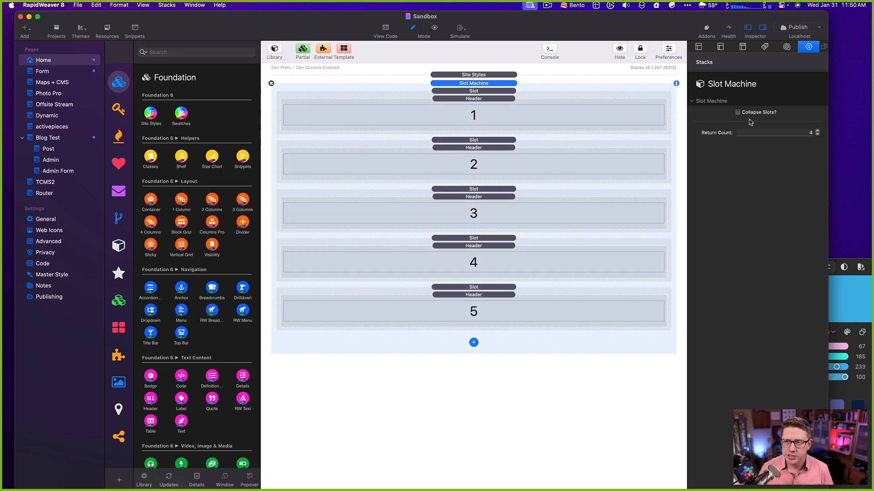
pyautogui.click(802, 132)
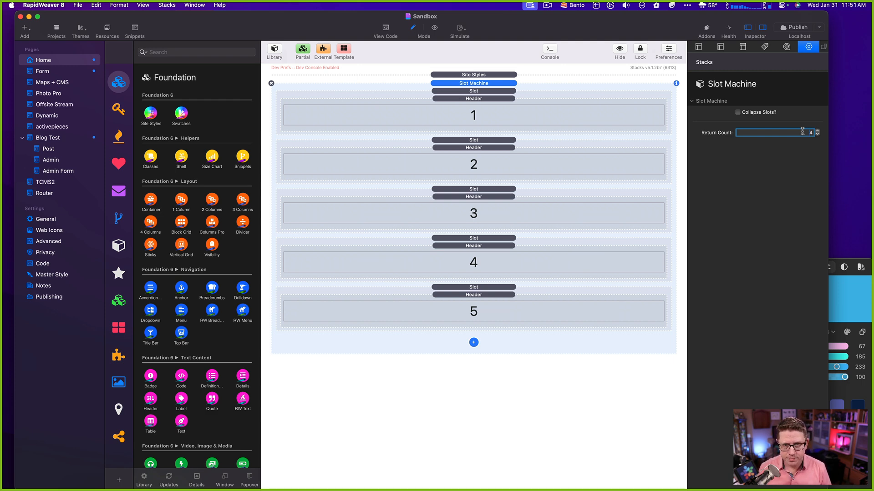
# - Preview the page in Safari, reload it repeatedly to check the slots' random order, and close the preview
pyautogui.press('super+shift+r')
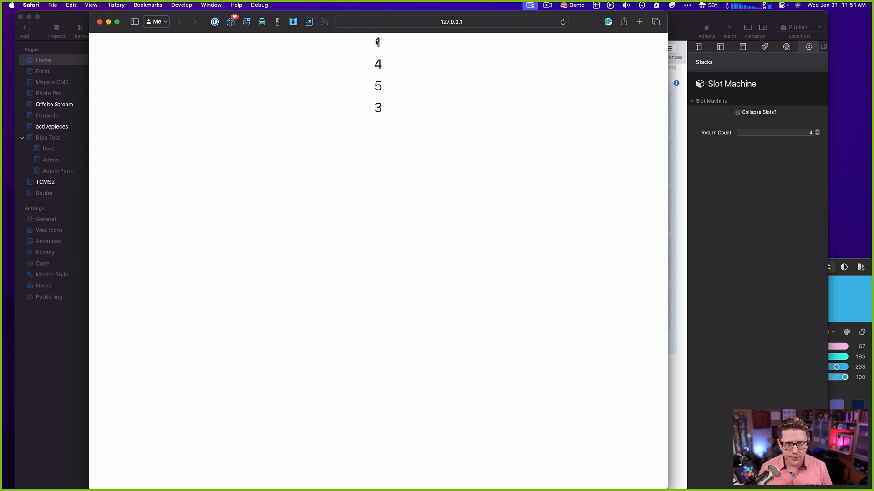
pyautogui.press('super+r')
pyautogui.press('super+r')
pyautogui.press('super+r')
pyautogui.press('super+r')
pyautogui.press('super+r')
pyautogui.press('super+r')
pyautogui.press('super+r')
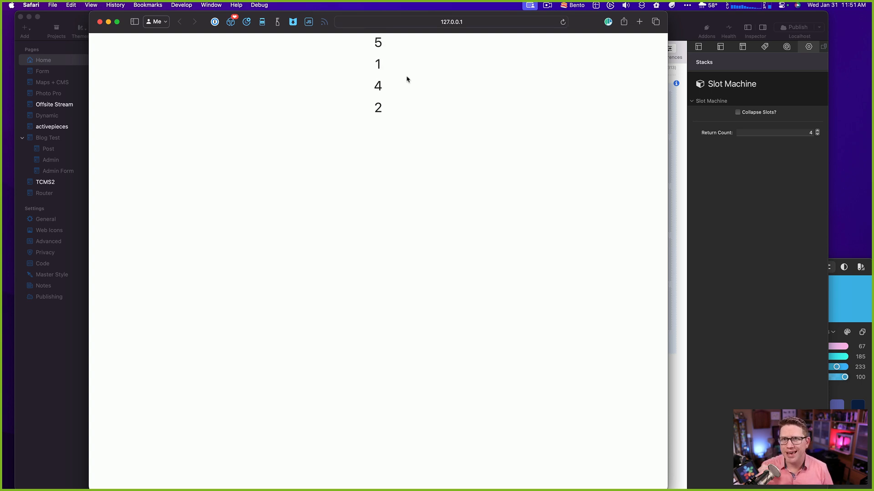
pyautogui.press('super+r')
pyautogui.press('super+r')
pyautogui.press('super+r')
pyautogui.press('super+r')
pyautogui.click(100, 23)
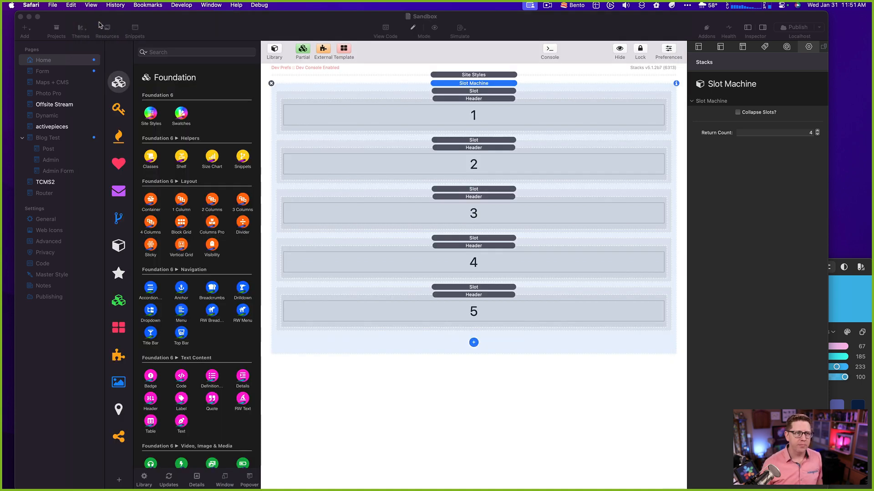
# - Search the stacks library for "Quick" and add a QuickFlip 4 stack between Site Styles and Slot Machine
pyautogui.click(493, 85)
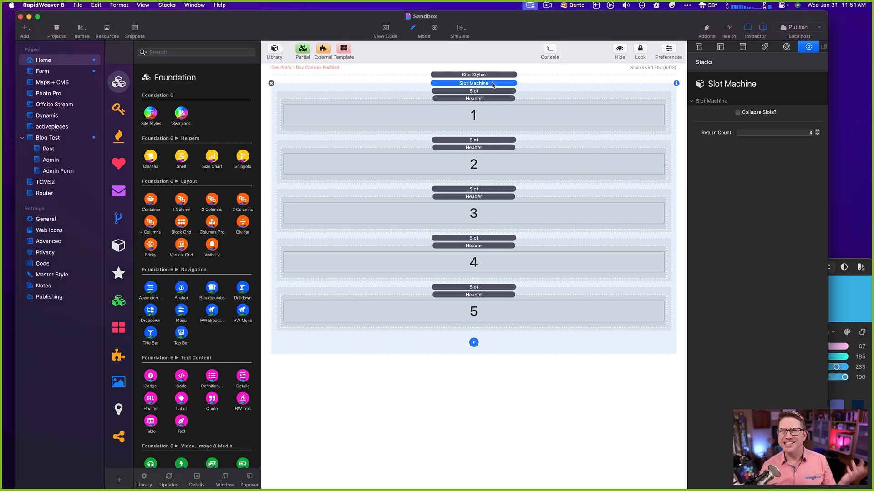
pyautogui.click(169, 50)
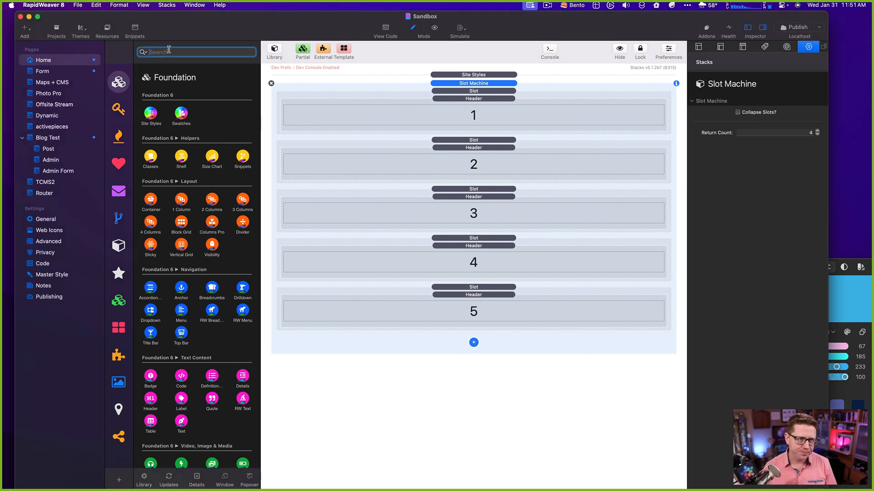
pyautogui.write('Quick')
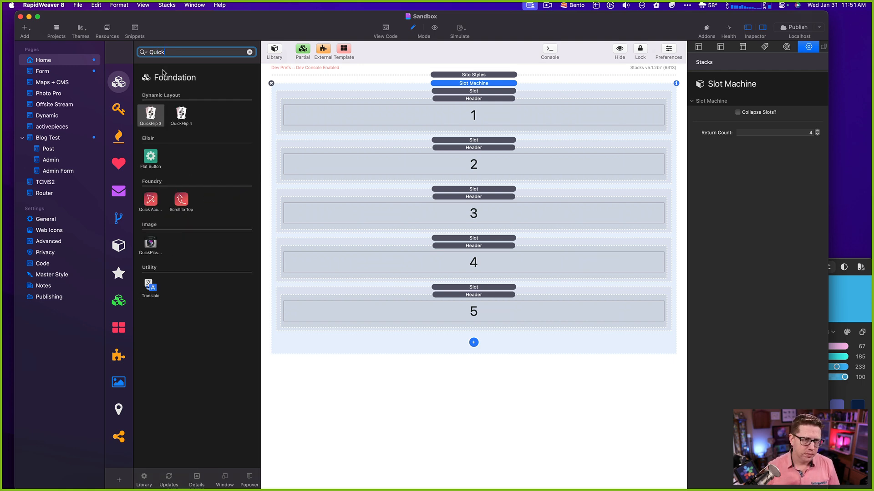
pyautogui.moveTo(181, 114); pyautogui.dragTo(514, 74)
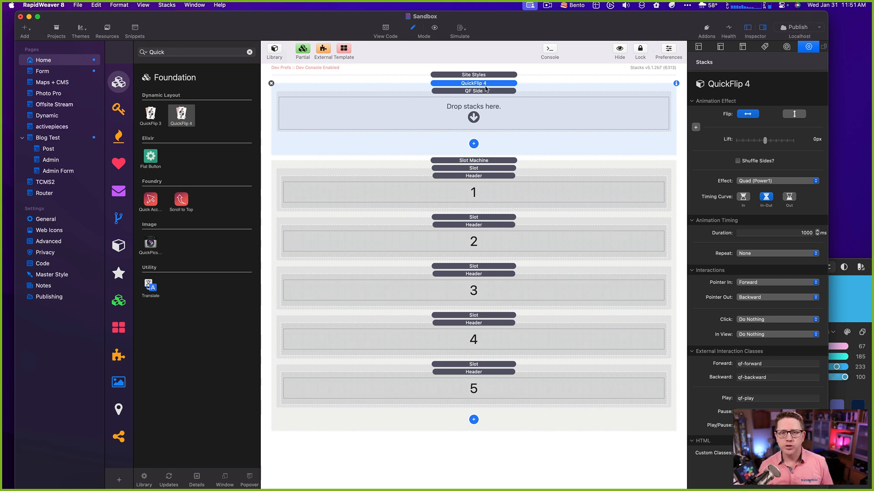
# - Copy the header "1" from the first slot into the empty QF Side of the QuickFlip 4 stack
pyautogui.click(475, 177)
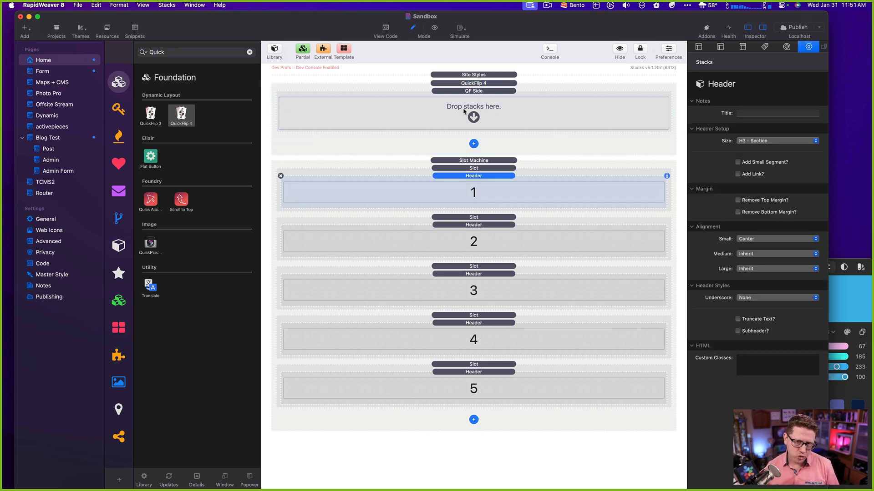
pyautogui.moveTo(430, 473)
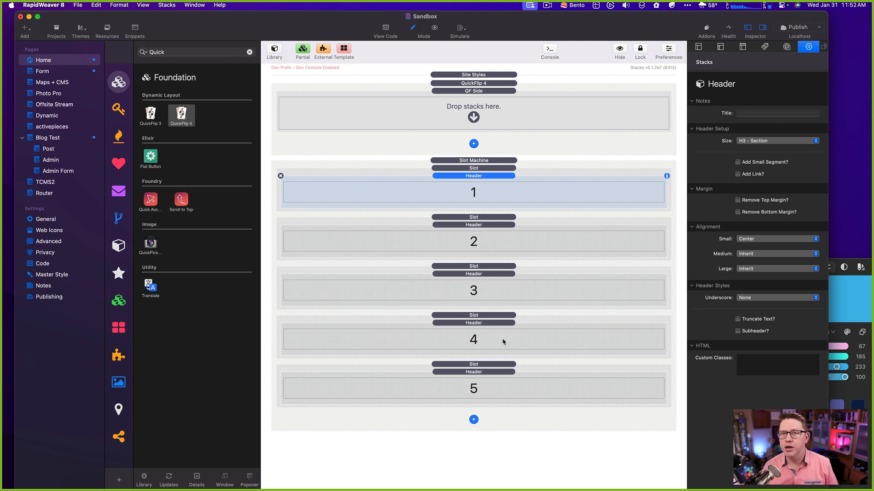
pyautogui.click(472, 365)
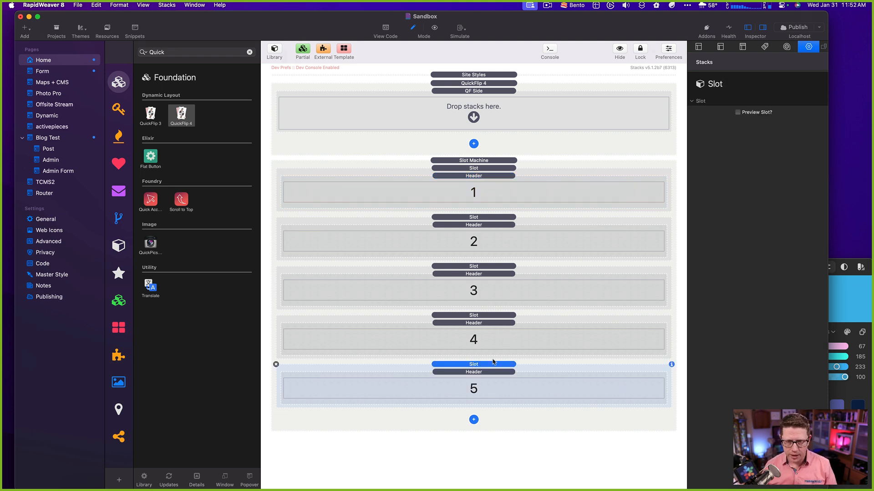
pyautogui.click(483, 92)
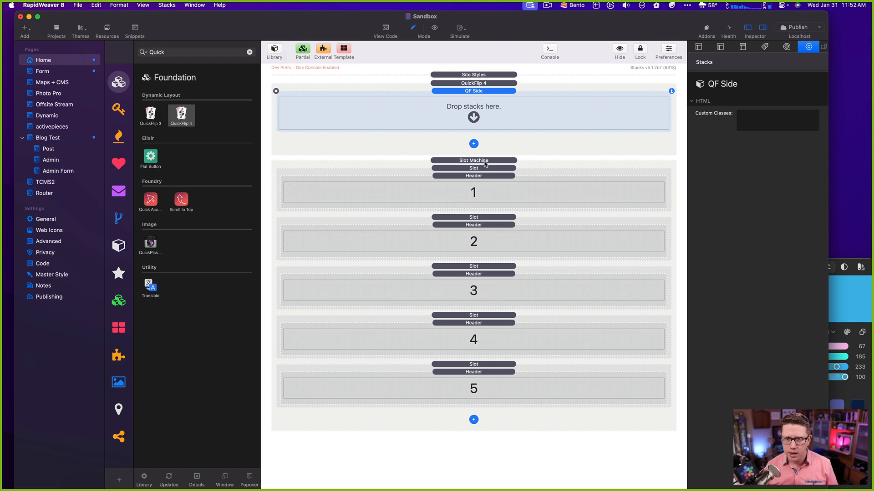
pyautogui.click(485, 179)
pyautogui.moveTo(484, 179); pyautogui.dragTo(485, 110)
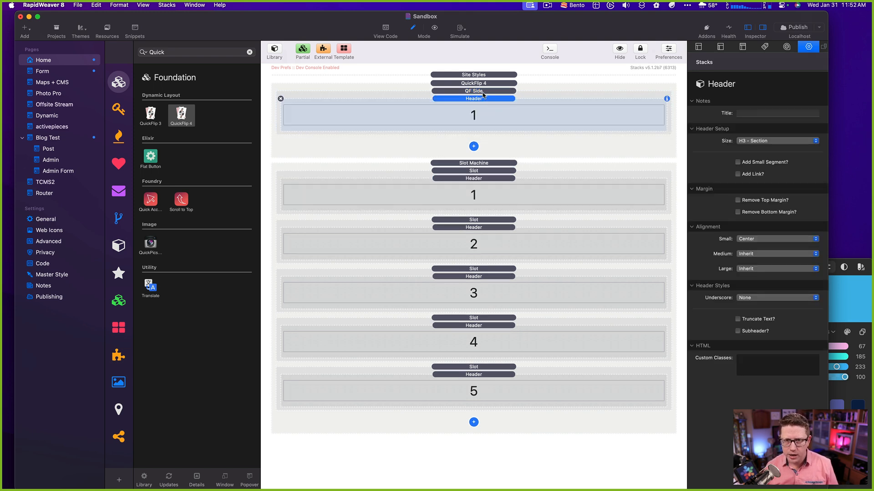
# - Delete the Slot Machine stack together with its five slots
pyautogui.click(483, 92)
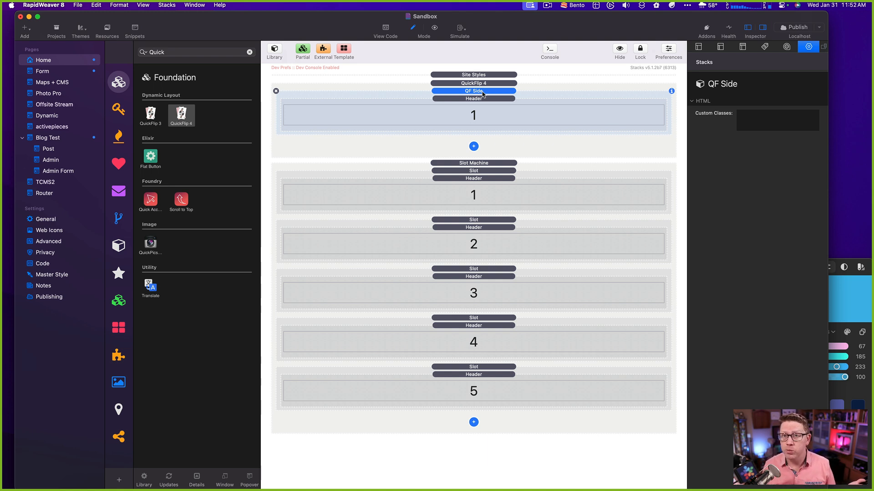
pyautogui.click(483, 164)
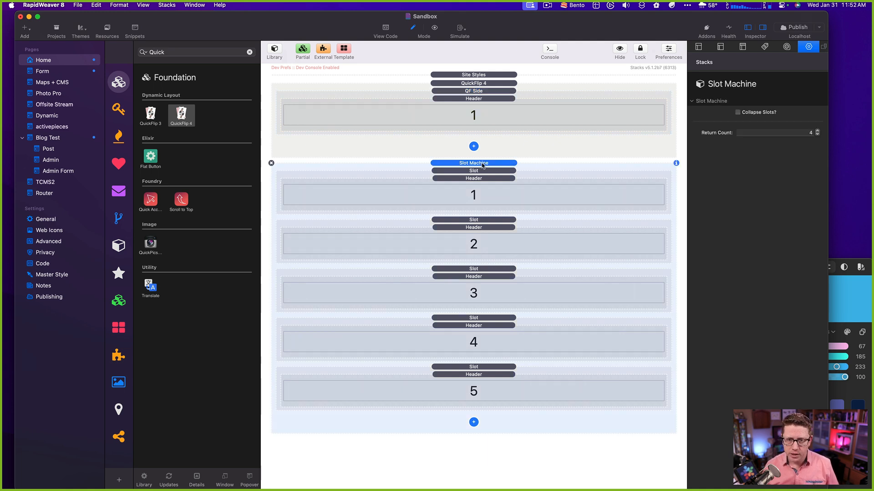
pyautogui.press('BackSpace')
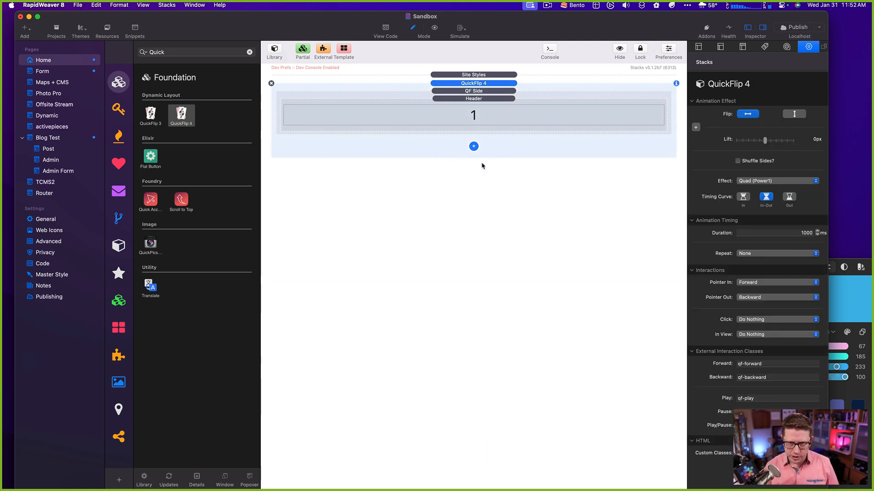
# - Add a Container inside the QF Side of the QuickFlip 4 stack and move the header "1" into it
pyautogui.click(489, 91)
pyautogui.click(479, 99)
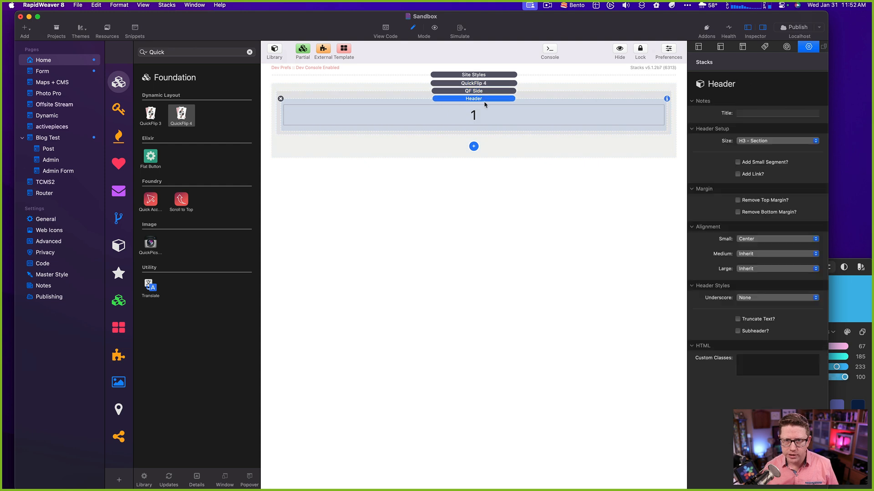
pyautogui.click(249, 52)
pyautogui.moveTo(151, 202); pyautogui.dragTo(514, 100)
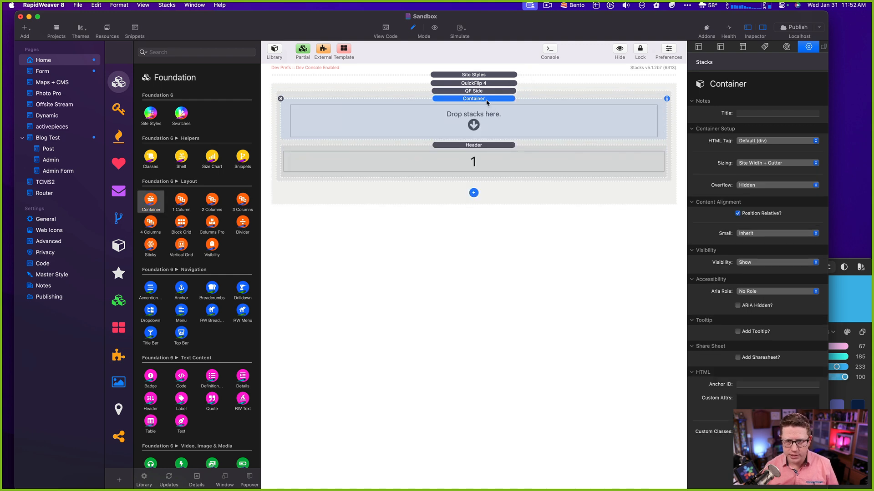
pyautogui.moveTo(486, 145); pyautogui.dragTo(487, 103)
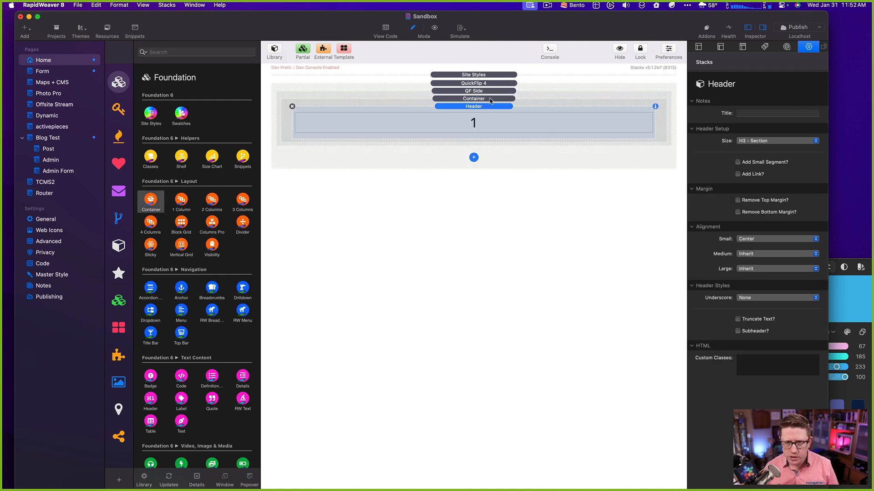
pyautogui.click(487, 100)
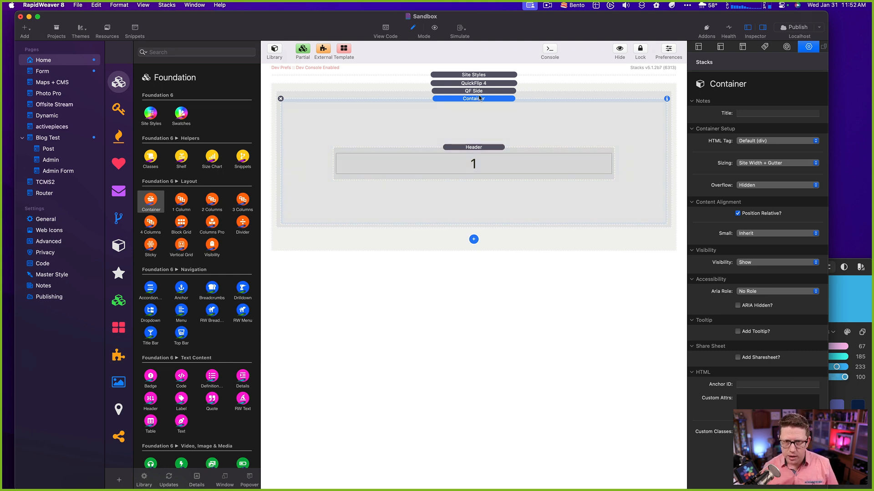
# - Duplicate the QF Side with its container and header so the QuickFlip 4 stack has four sides
pyautogui.click(478, 91)
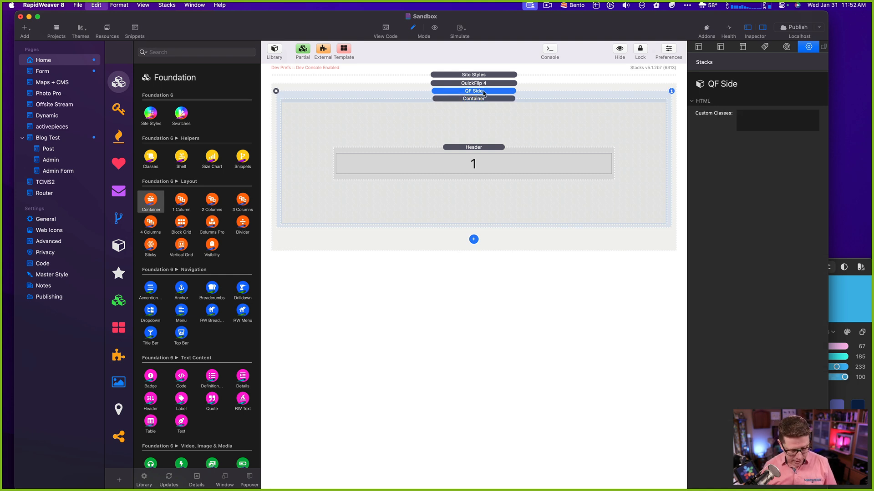
pyautogui.press('super+d')
pyautogui.press('super+d')
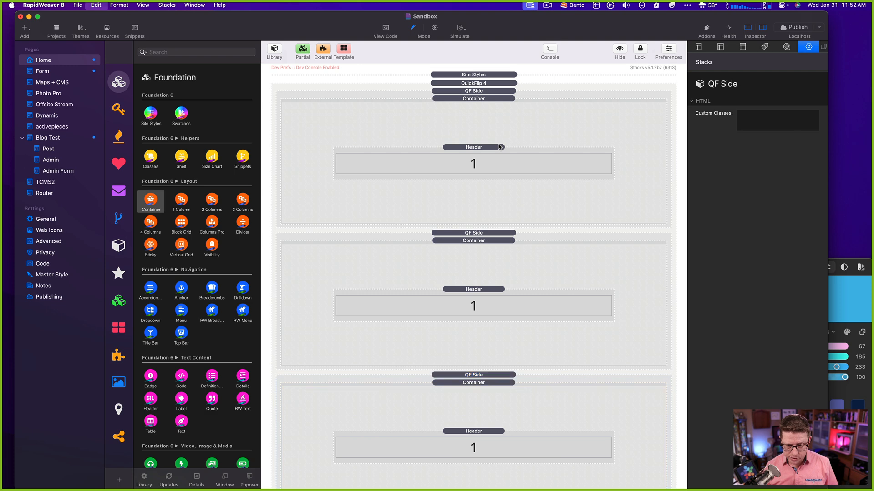
# - Change the header text in the second QF Side to "2"
pyautogui.click(481, 308)
pyautogui.click(482, 308)
pyautogui.press('Escape')
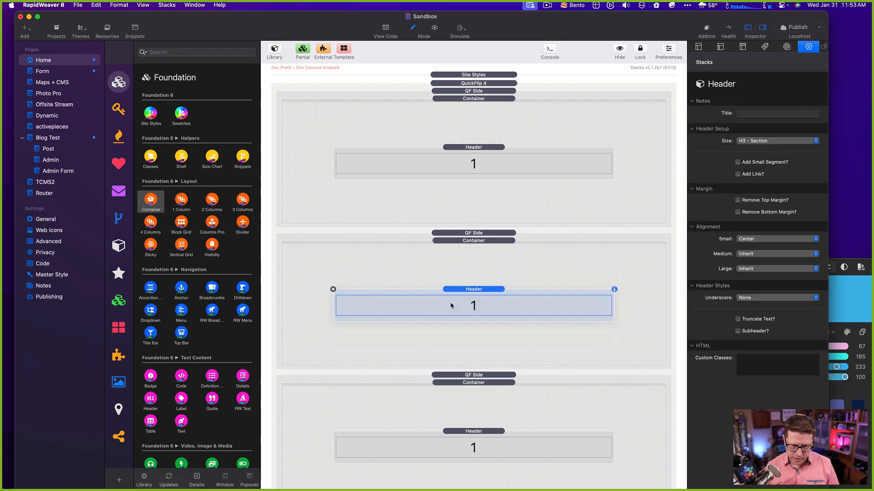
pyautogui.click(404, 307)
pyautogui.press('BackSpace')
pyautogui.write('2')
# - Change the header text in the last QF Side to "3"
pyautogui.scroll(-1, 442, 279)
pyautogui.scroll(-5, 482, 421)
pyautogui.click(482, 418)
pyautogui.scroll(1, 482, 409)
pyautogui.doubleClick(483, 394)
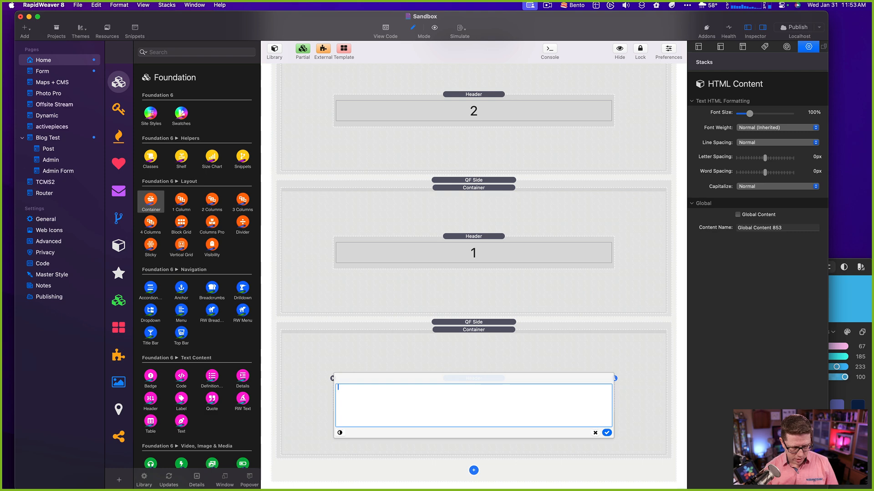
pyautogui.click(607, 433)
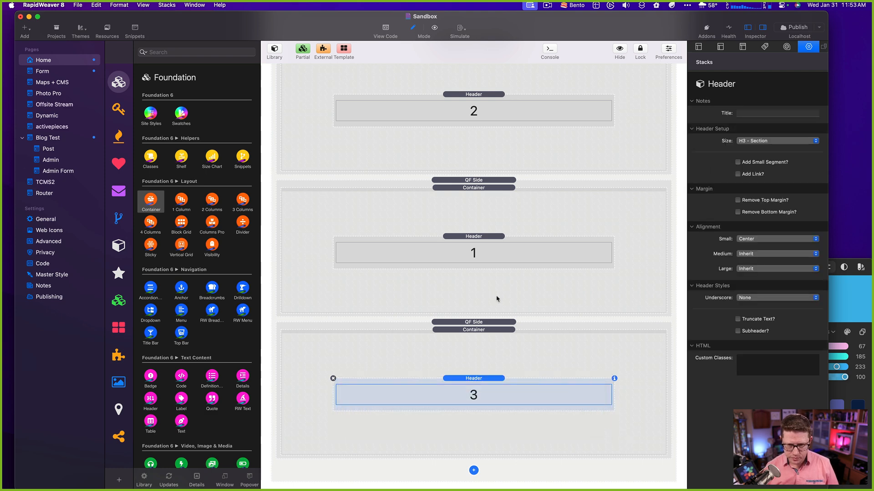
# - Change the third QF Side's header to "4" and move the side with header "3" above it
pyautogui.scroll(5, 507, 318)
pyautogui.click(482, 91)
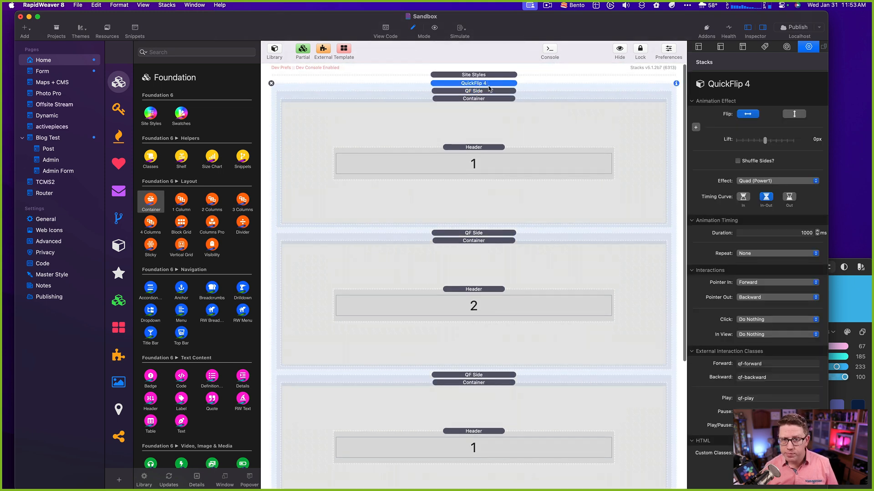
pyautogui.click(501, 233)
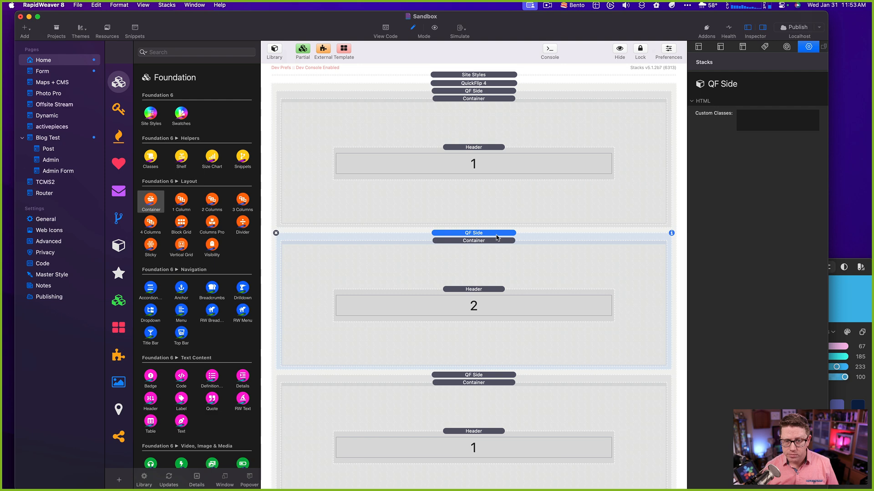
pyautogui.click(487, 239)
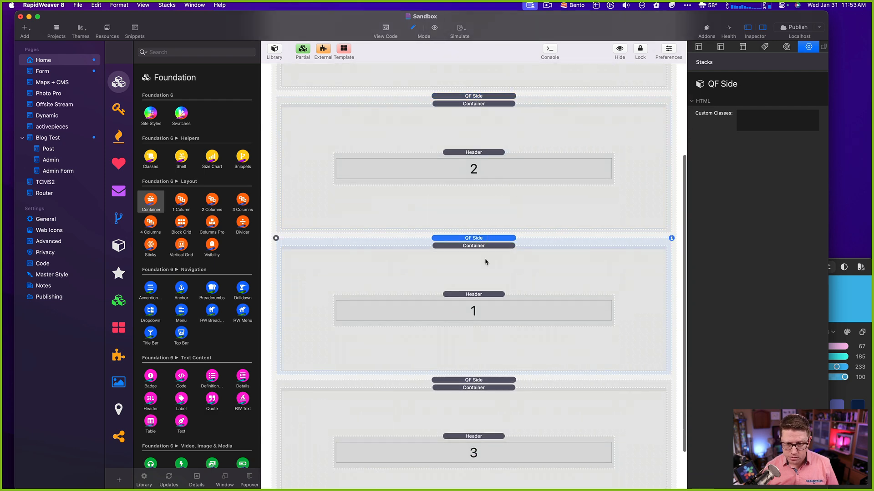
pyautogui.doubleClick(480, 314)
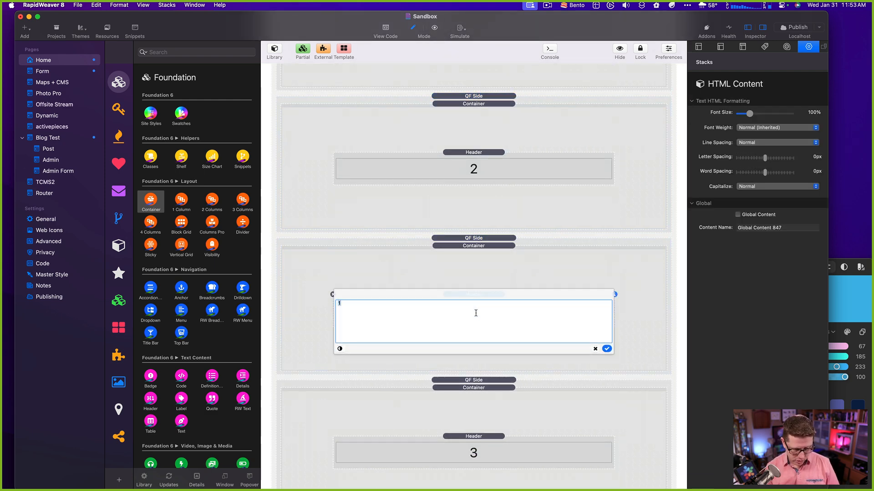
pyautogui.click(607, 349)
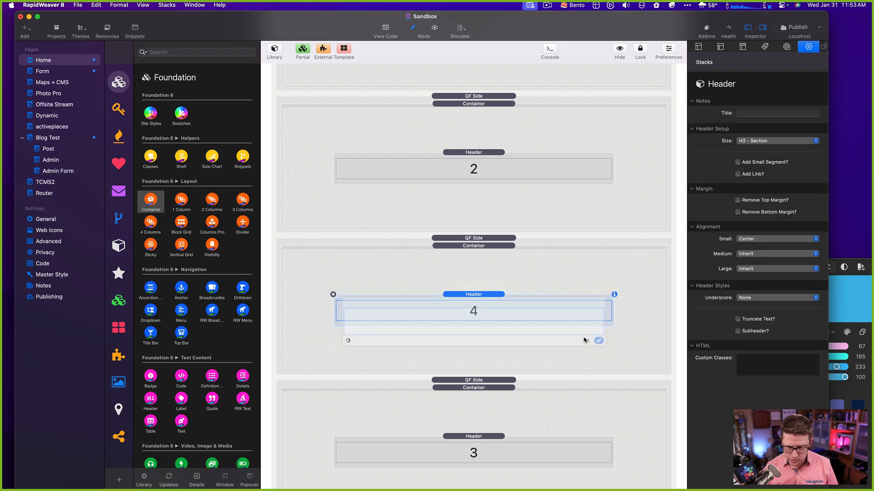
pyautogui.click(495, 380)
pyautogui.moveTo(487, 355); pyautogui.dragTo(506, 214)
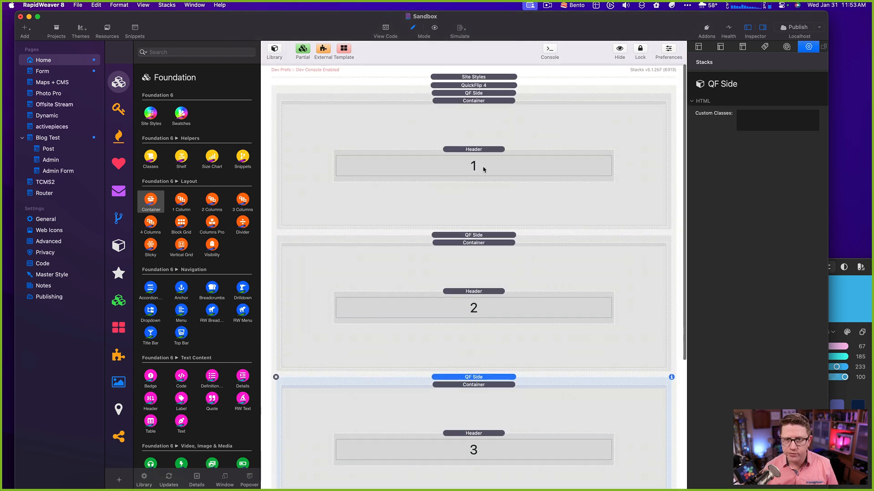
# - Preview the page in Safari to check the QuickFlip 4 flip animation, and return to RapidWeaver
pyautogui.click(485, 85)
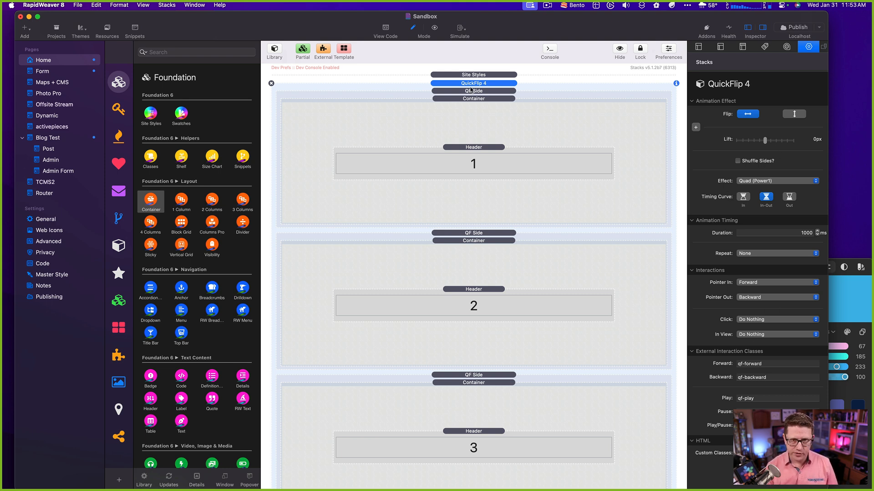
pyautogui.press('super+shift+r')
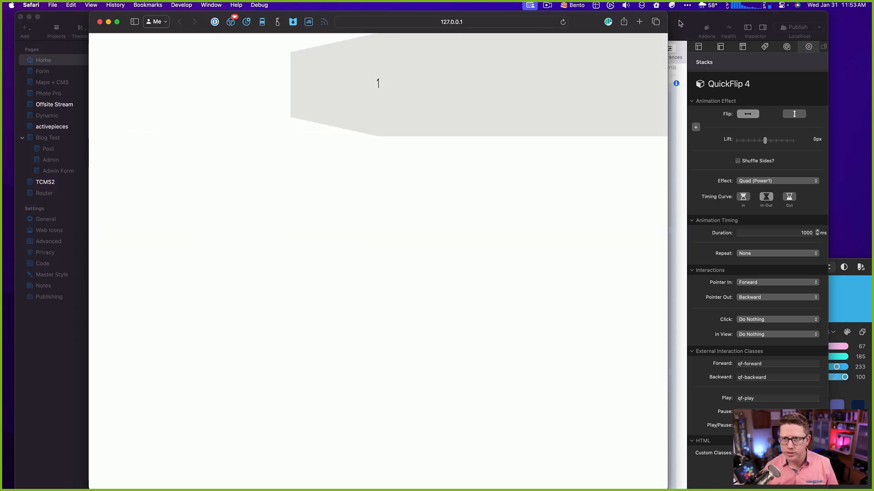
pyautogui.press('super+Tab')
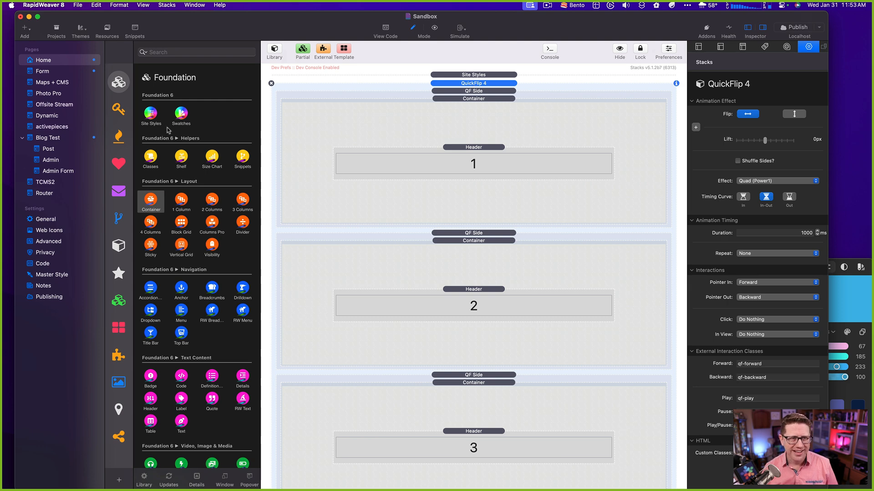
# - Add a Container between Site Styles and QuickFlip 4 and place a 1 Column stack inside it
pyautogui.moveTo(151, 200); pyautogui.dragTo(506, 87)
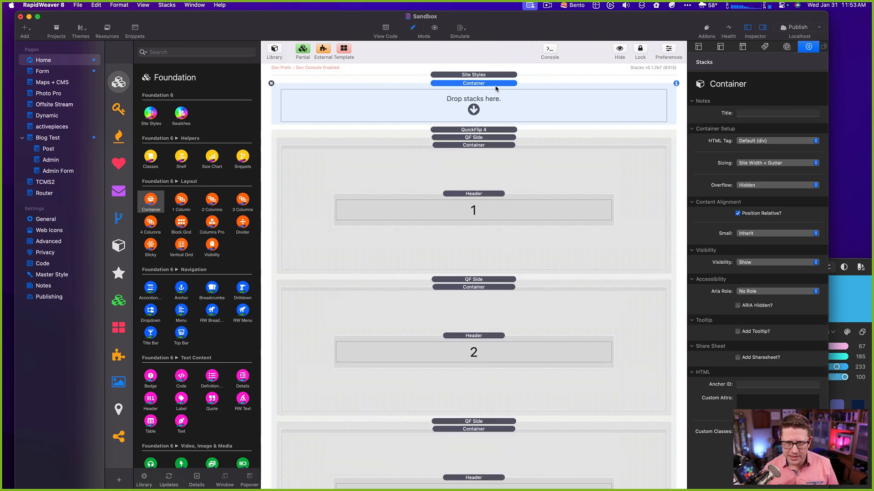
pyautogui.click(484, 132)
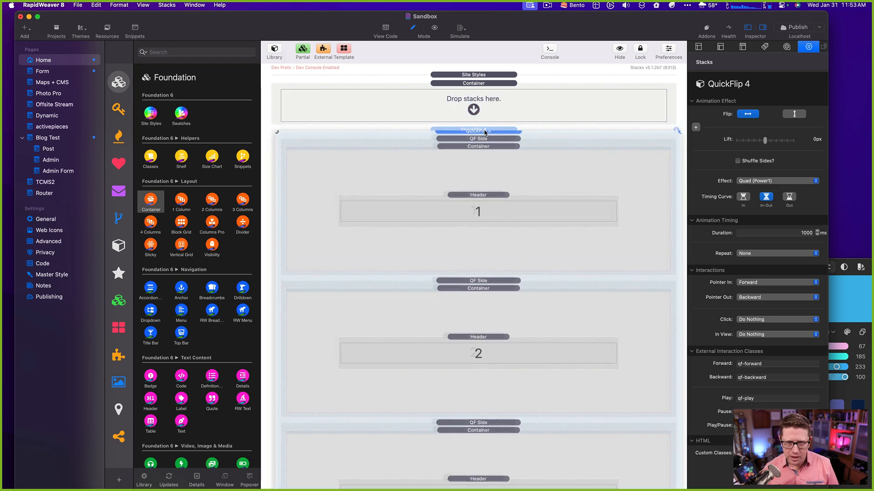
pyautogui.moveTo(188, 214); pyautogui.dragTo(489, 98)
# - Set the 1 Column's small size to 4 (33%) and its horizontal column alignment to Center
pyautogui.click(757, 141)
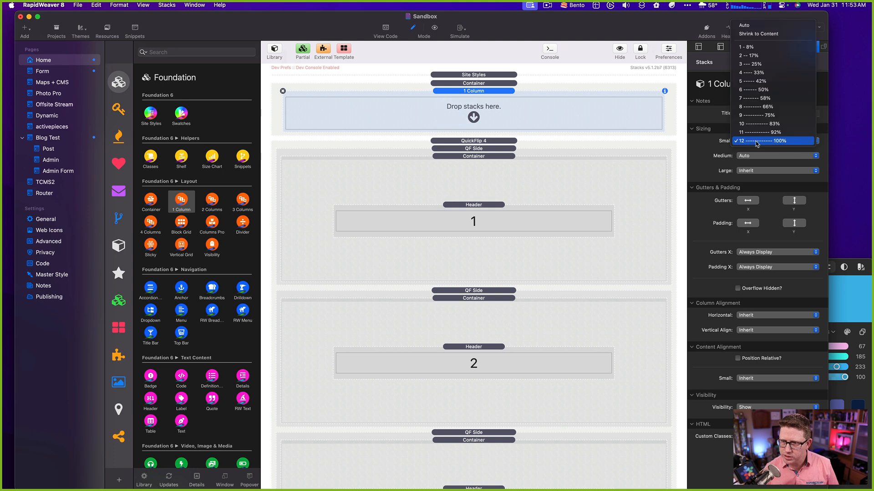
pyautogui.click(758, 73)
pyautogui.click(754, 317)
pyautogui.click(746, 332)
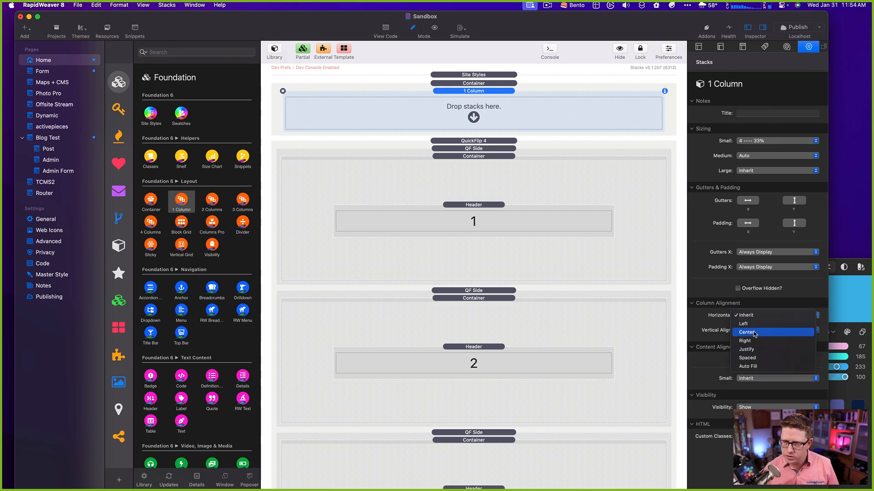
# - Move the QuickFlip 4 stack with its four sides into the 1 Column stack
pyautogui.click(478, 142)
pyautogui.moveTo(483, 131); pyautogui.dragTo(483, 115)
pyautogui.click(481, 92)
# - Switch to the Safari preview, reload it to check the flip's width, and return to RapidWeaver
pyautogui.press('super+Tab')
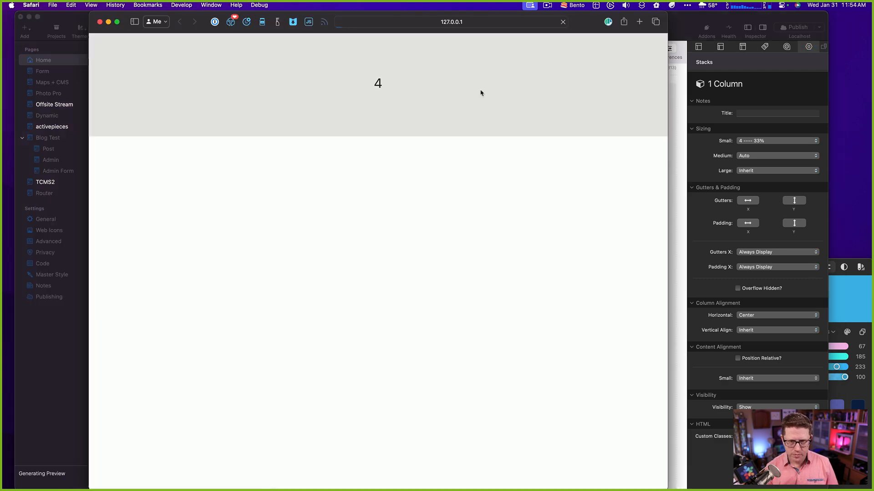
pyautogui.press('super+r')
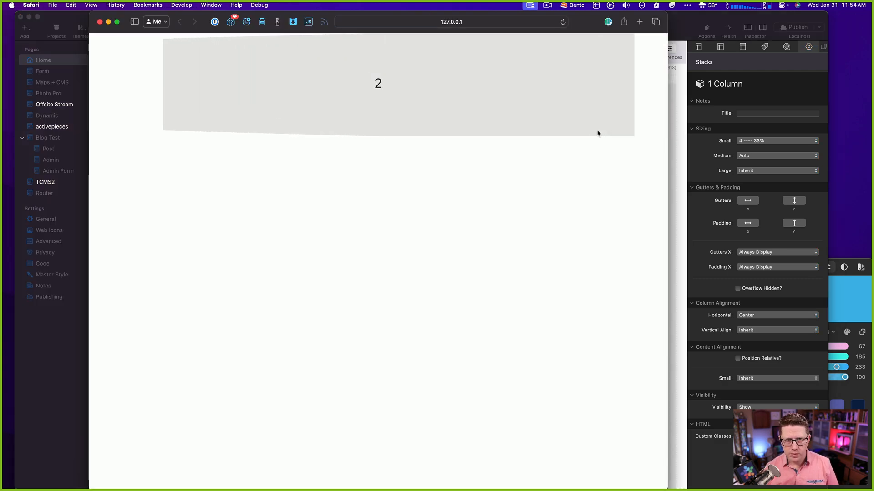
pyautogui.press('super+Tab')
# - Enable Overflow Hidden and set the medium size to 4 (33%) for the 1 Column, and preview the page in Safari
pyautogui.click(454, 84)
pyautogui.click(456, 91)
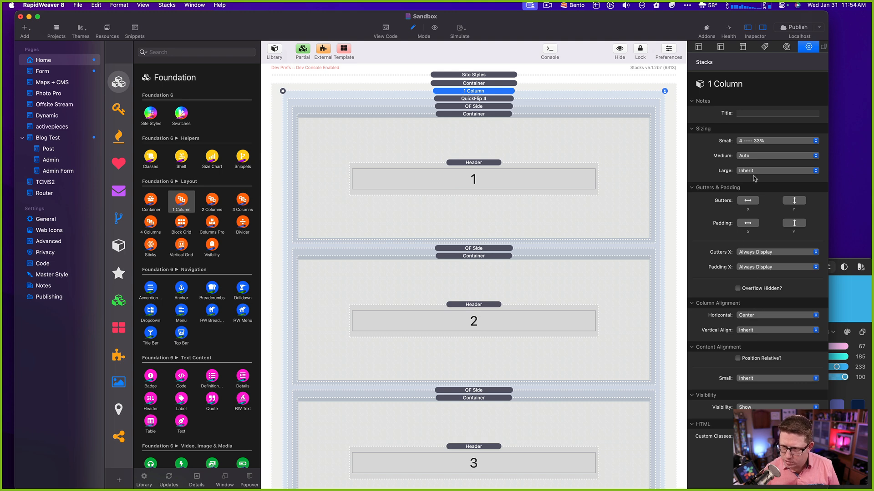
pyautogui.click(737, 288)
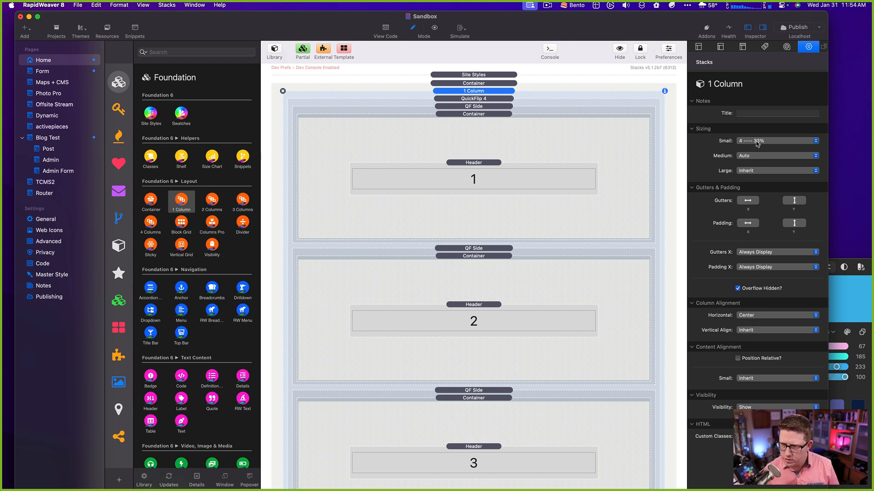
pyautogui.click(749, 156)
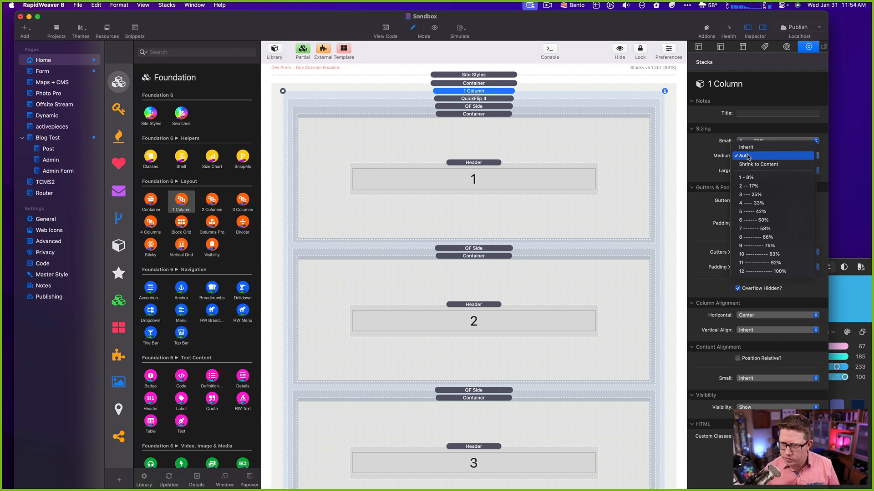
pyautogui.click(750, 195)
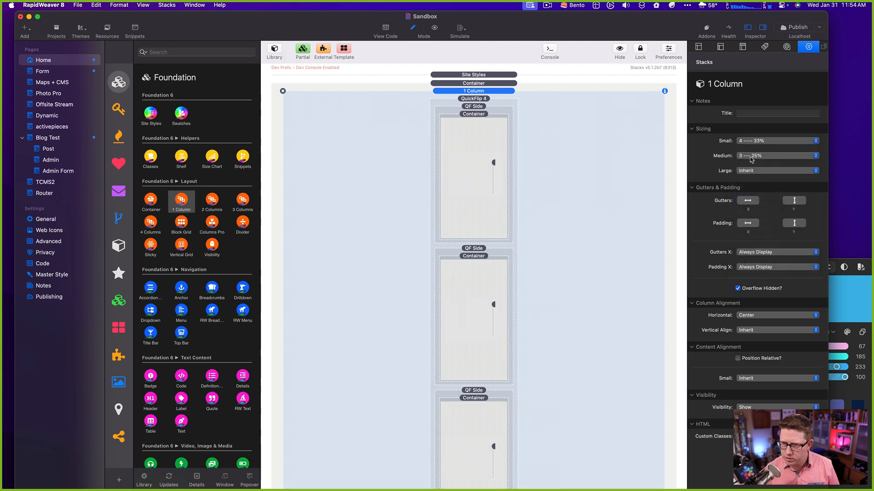
pyautogui.click(752, 161)
pyautogui.click(751, 167)
pyautogui.press('shift+super+r')
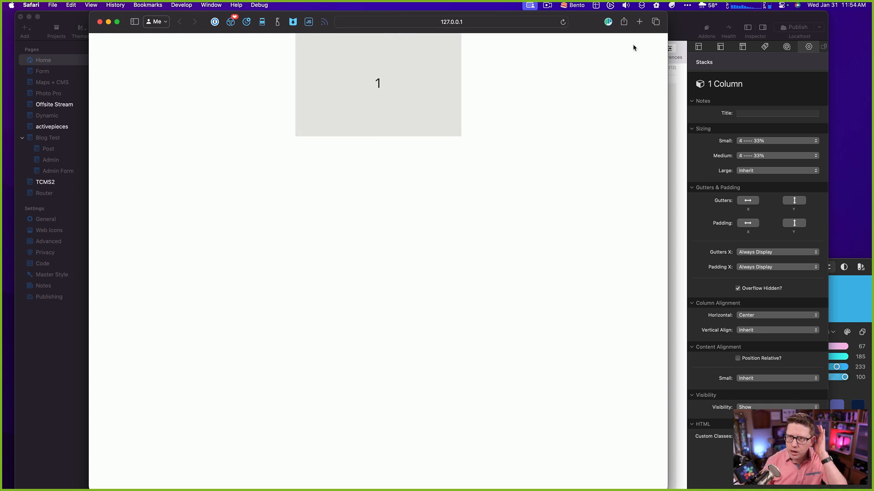
pyautogui.click(681, 29)
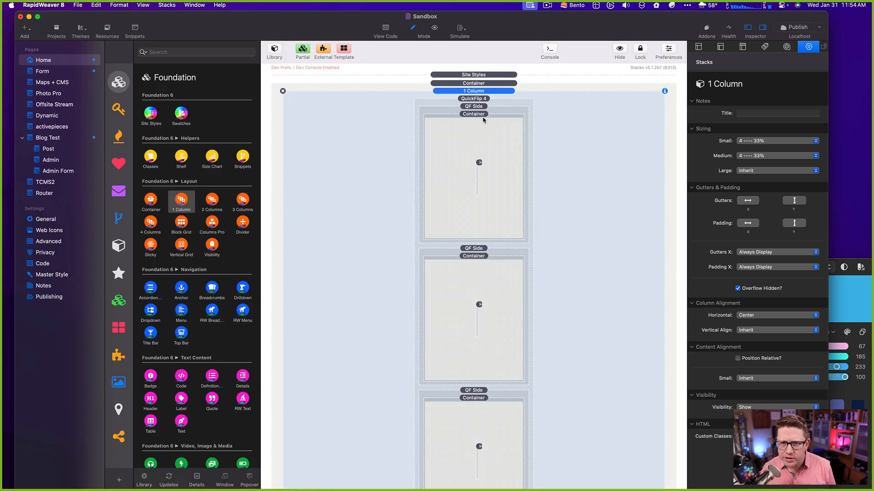
# - Set the QuickFlip 4 interactions so Click is Forward and both Pointer In and Pointer Out are Do Nothing
pyautogui.click(474, 100)
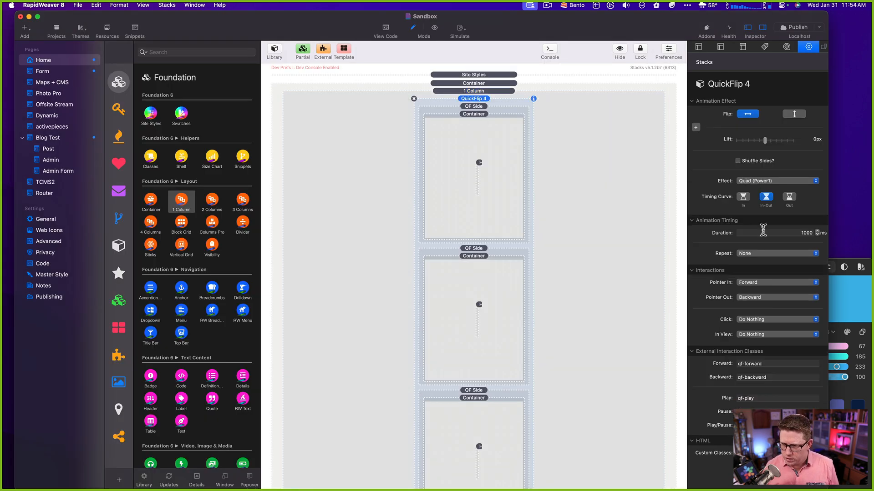
pyautogui.scroll(-1, 763, 231)
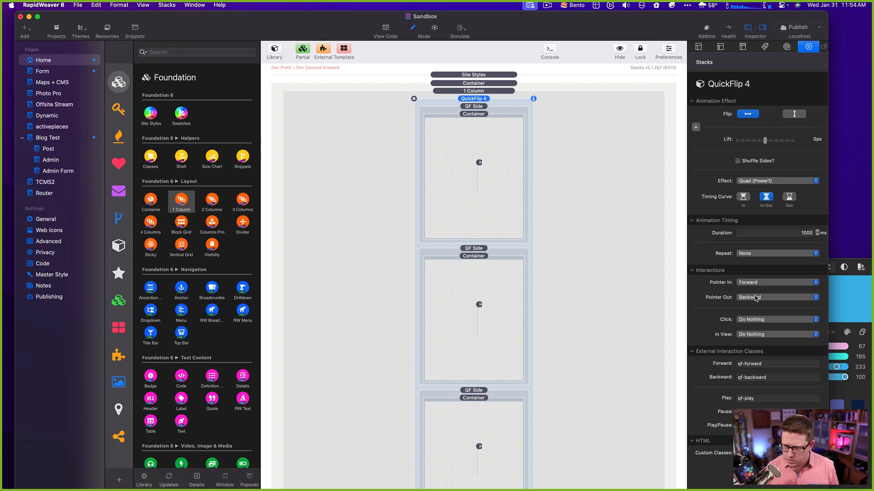
pyautogui.click(756, 298)
pyautogui.click(756, 299)
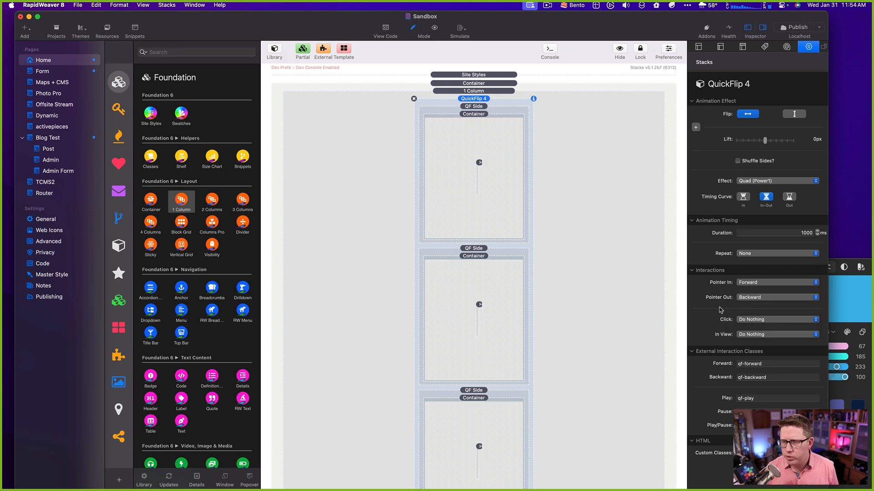
pyautogui.click(753, 320)
pyautogui.click(754, 334)
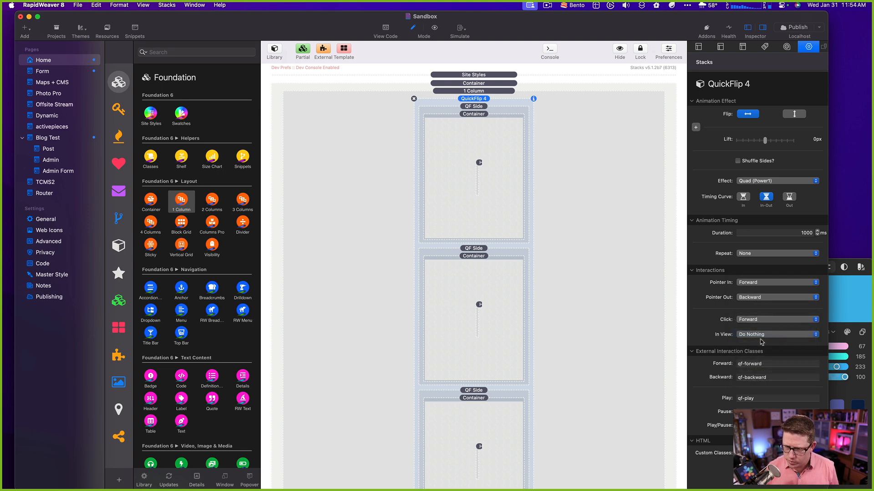
pyautogui.click(753, 283)
pyautogui.click(752, 282)
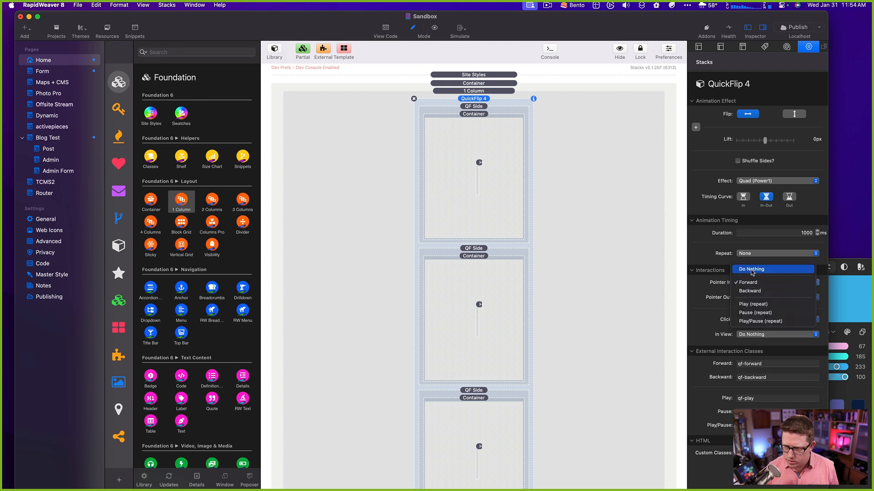
pyautogui.click(751, 297)
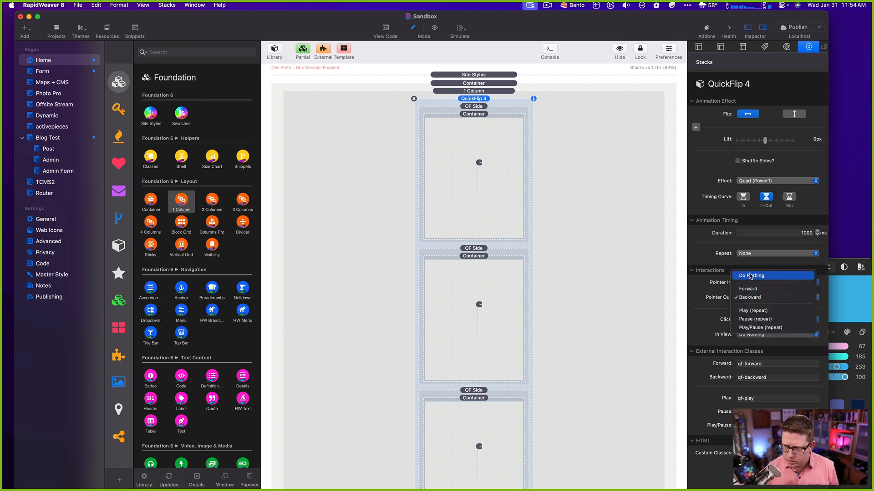
pyautogui.click(751, 277)
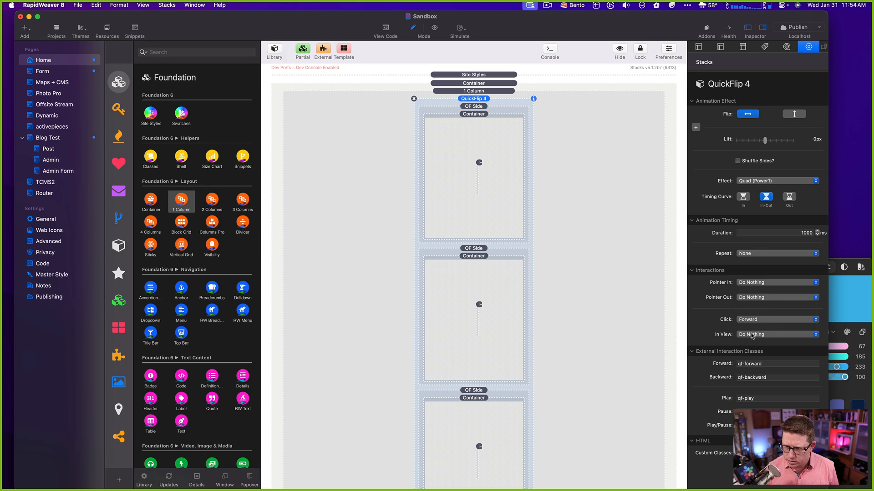
# - Preview the page in Safari to test flipping forward on click, and return to RapidWeaver
pyautogui.click(660, 297)
pyautogui.press('super+shift+r')
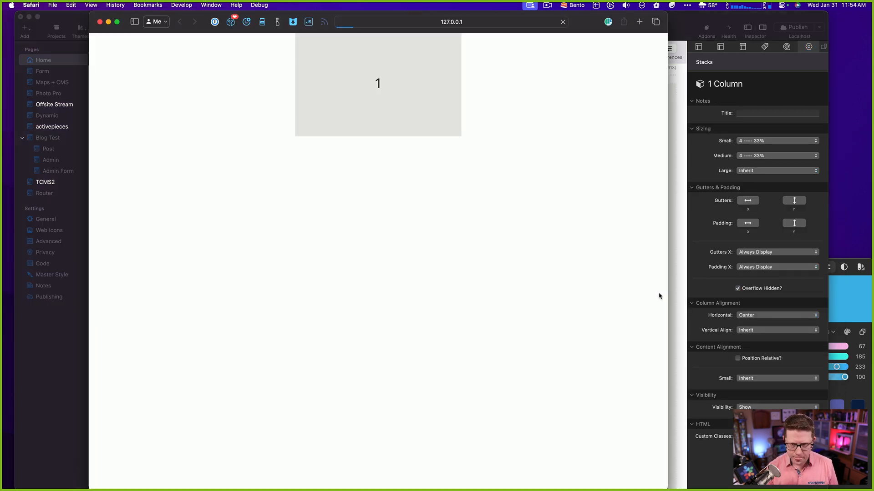
pyautogui.moveTo(406, 92)
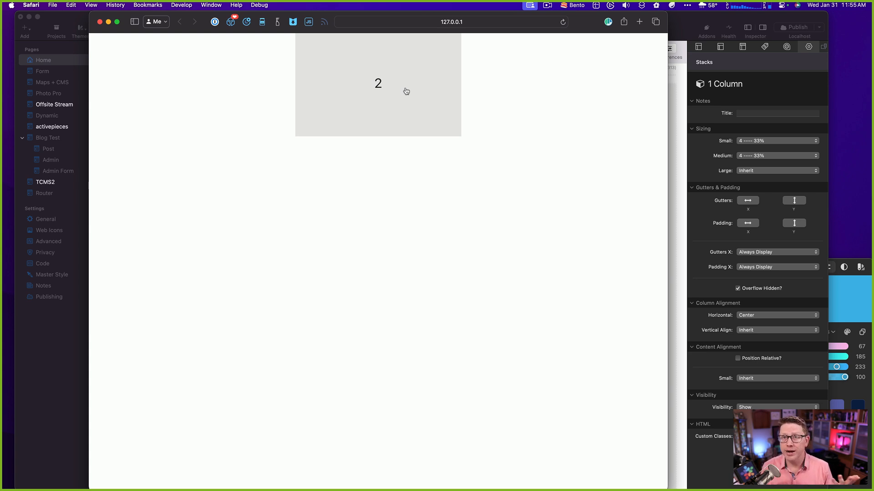
pyautogui.click(685, 19)
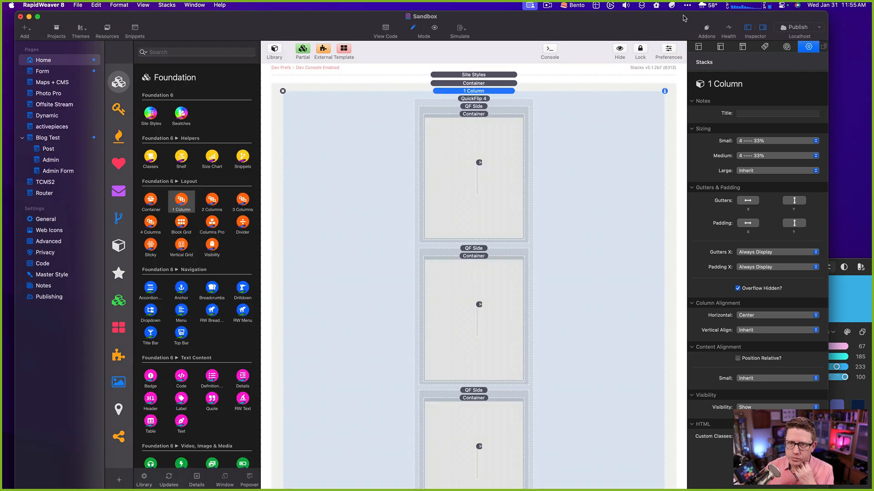
pyautogui.scroll(-3, 523, 144)
pyautogui.scroll(3, 522, 145)
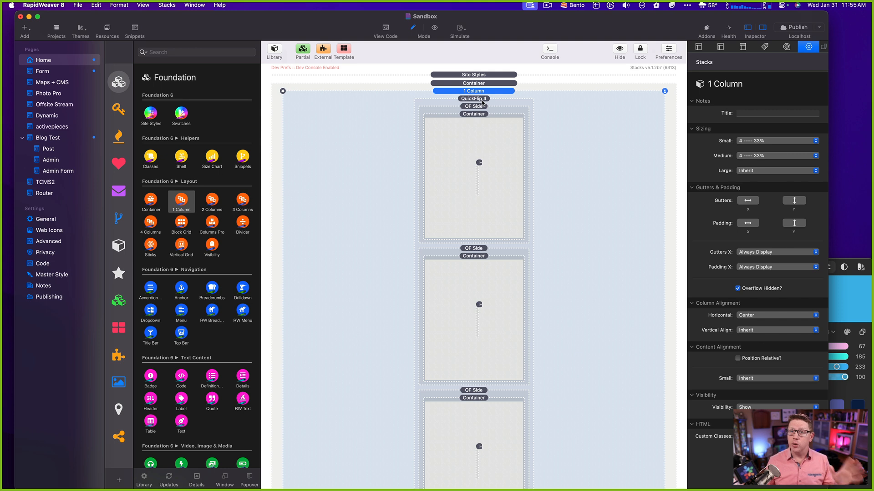
# - Search the stack library for "quick" and add a new QuickFlip 4 above the existing Container
pyautogui.click(482, 99)
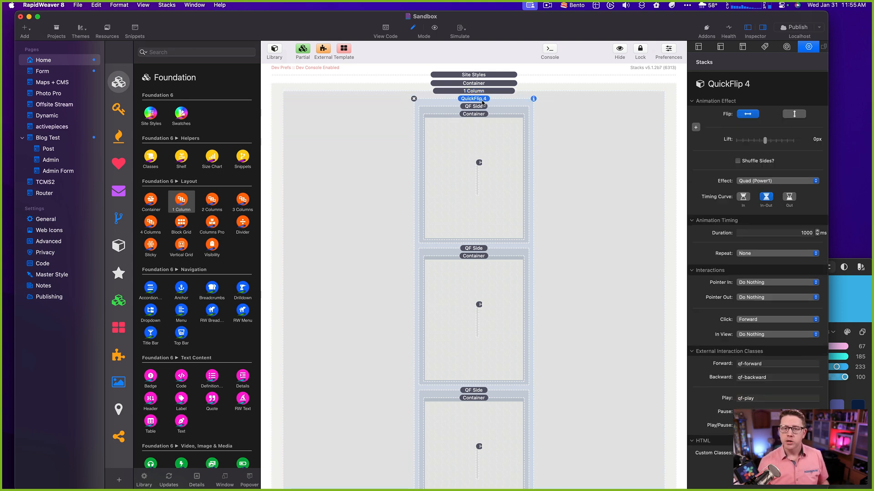
pyautogui.click(161, 53)
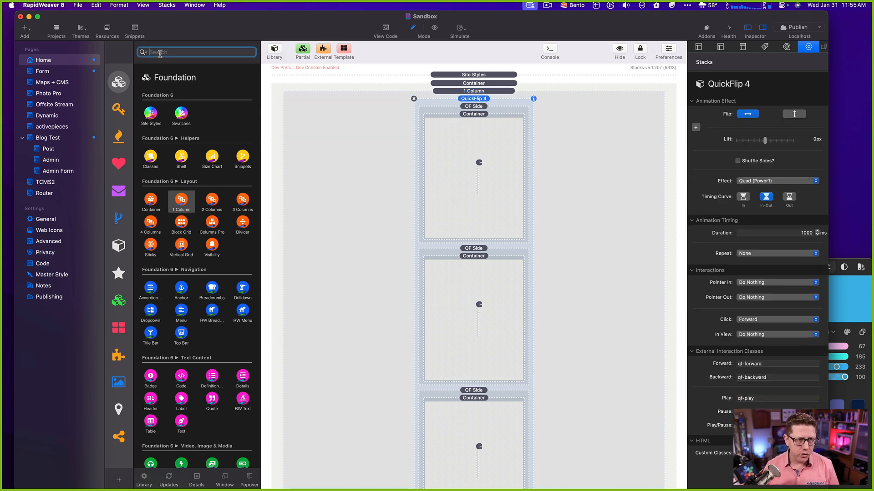
pyautogui.write('quick')
pyautogui.moveTo(181, 114); pyautogui.dragTo(495, 92)
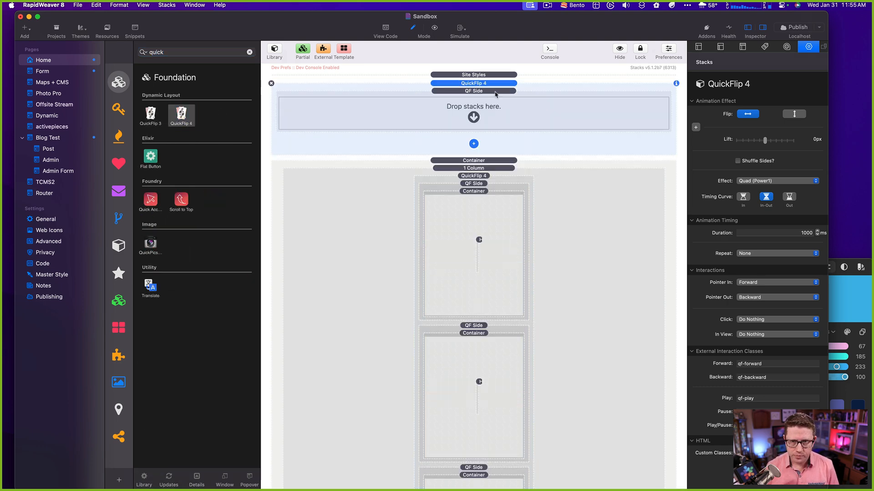
# - Duplicate the new QuickFlip 4's empty QF Side four times
pyautogui.click(482, 93)
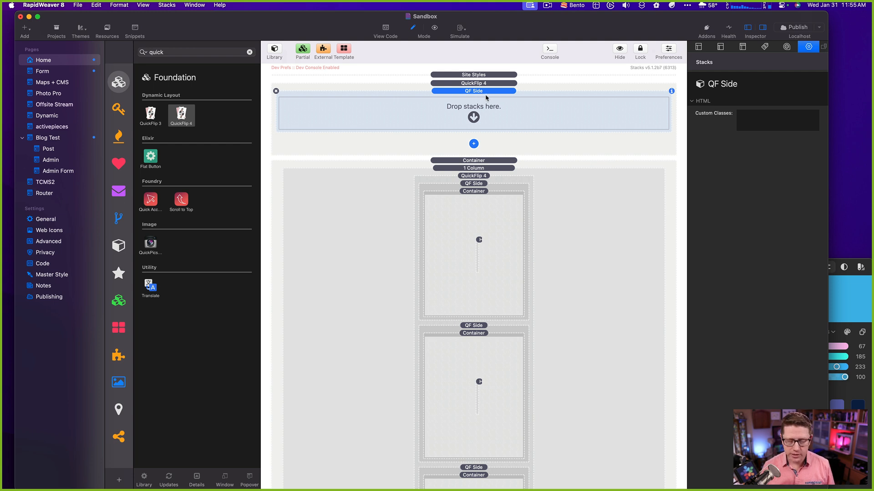
pyautogui.press('super+d')
pyautogui.press('super+d')
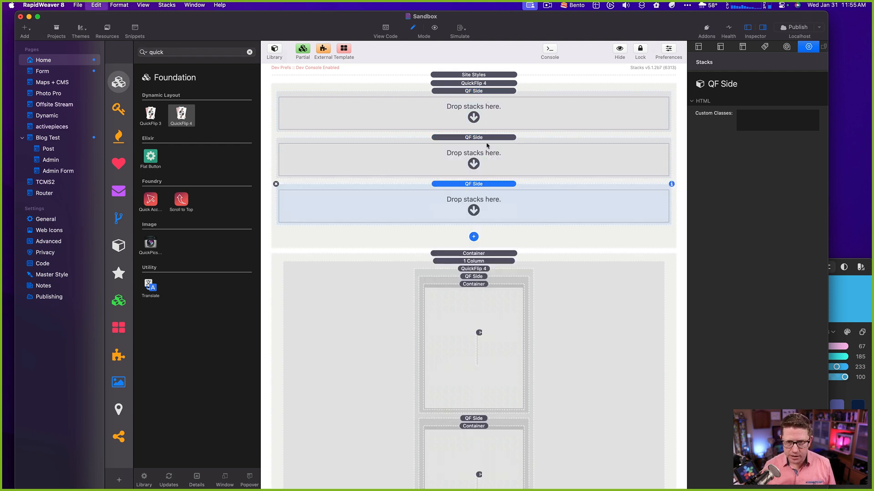
pyautogui.press('super+d')
pyautogui.press('super+d')
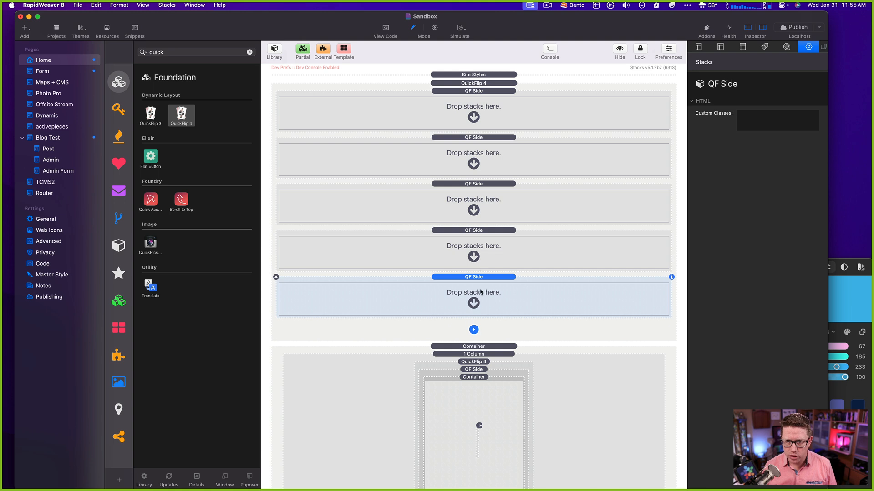
pyautogui.click(494, 107)
pyautogui.click(493, 151)
pyautogui.click(494, 202)
pyautogui.click(492, 245)
pyautogui.click(491, 288)
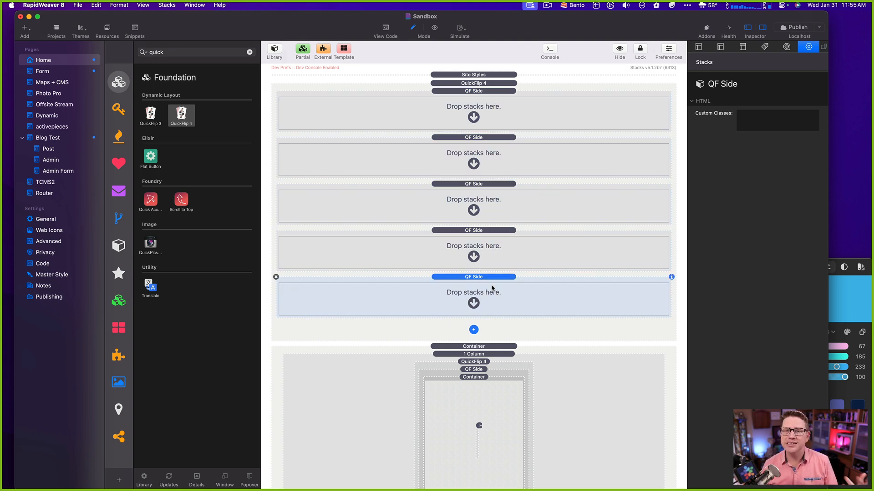
# - Delete all five empty QF Sides from the new QuickFlip 4
pyautogui.click(488, 84)
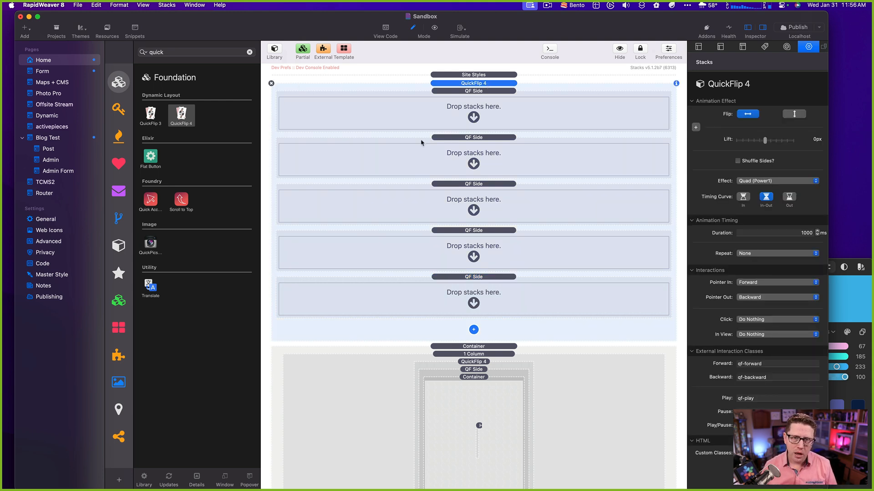
pyautogui.click(451, 93)
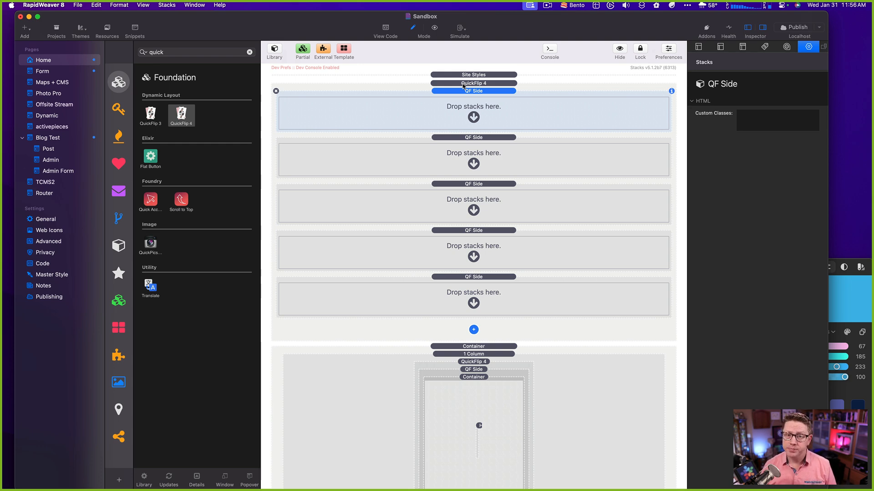
pyautogui.click(458, 287)
pyautogui.press('BackSpace')
pyautogui.press('BackSpace')
pyautogui.press('BackSpace')
pyautogui.press('BackSpace')
pyautogui.press('BackSpace')
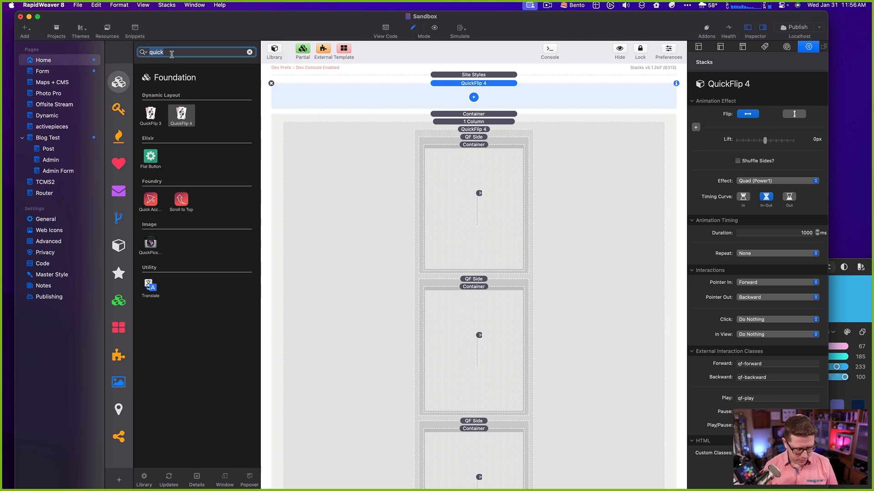
# - Search the stack library for "slot" and place a Slot Machine stack inside the empty QuickFlip 4
pyautogui.write('slo')
pyautogui.moveTo(181, 137); pyautogui.dragTo(467, 101)
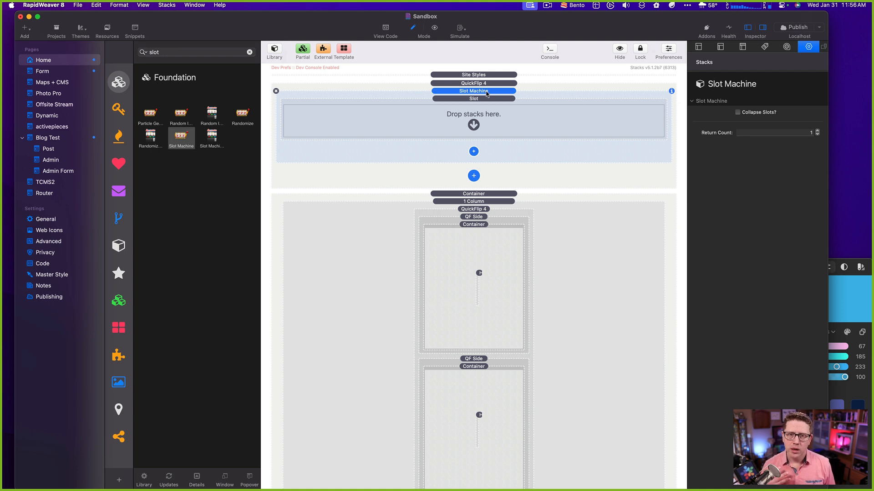
pyautogui.click(473, 176)
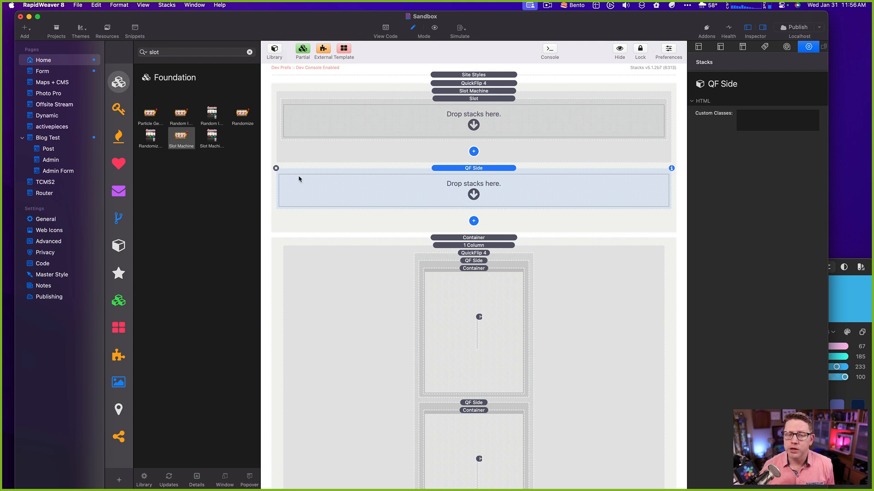
pyautogui.click(276, 168)
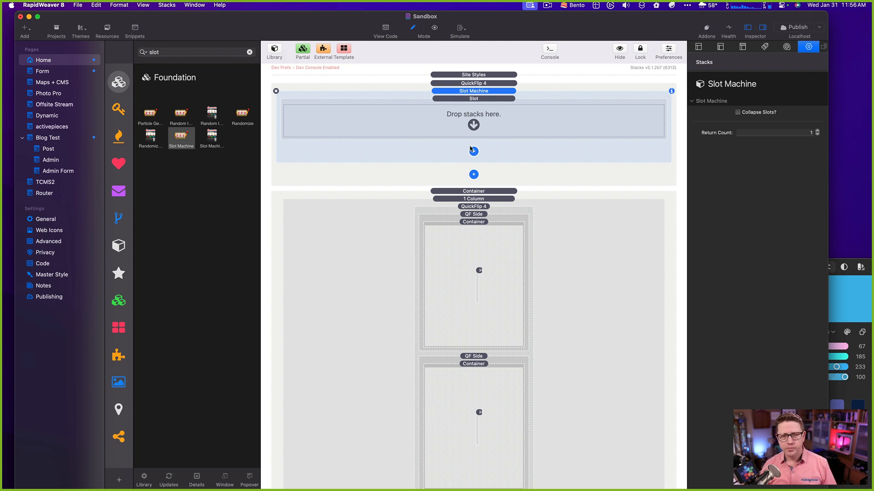
# - Try placing a new empty QF Side in the slot and nesting the side numbered 1 inside it
pyautogui.click(473, 175)
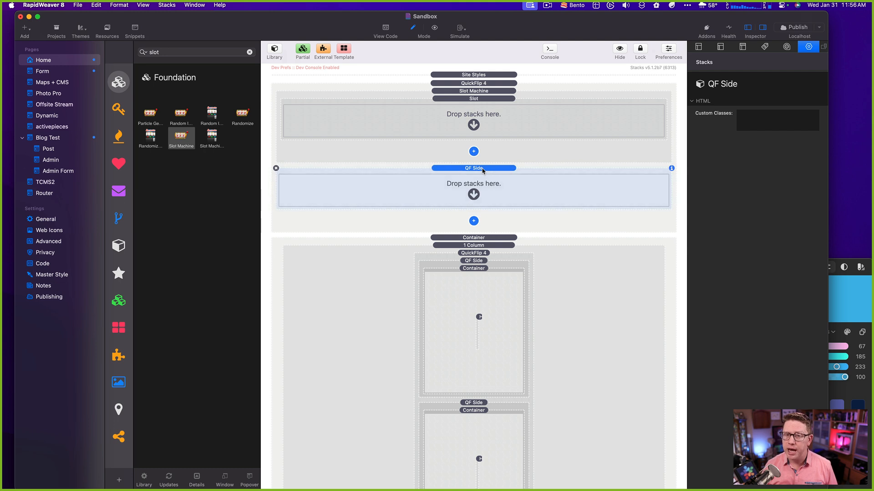
pyautogui.moveTo(479, 171); pyautogui.dragTo(494, 118)
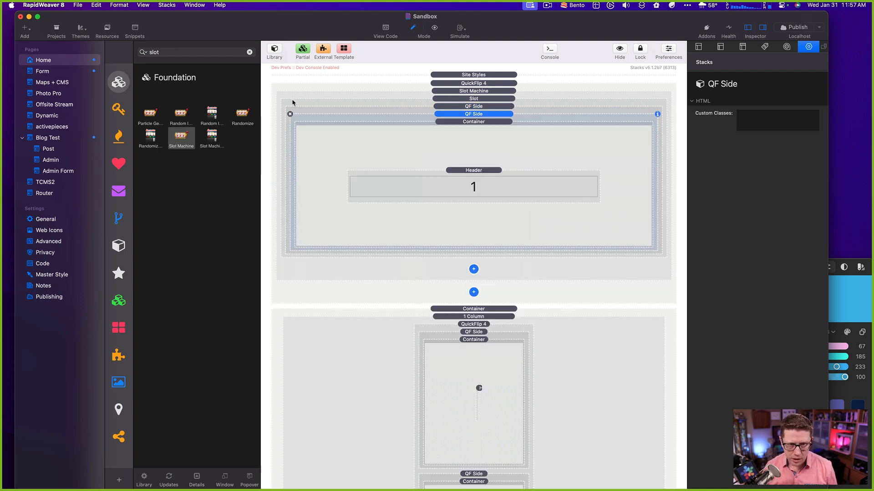
pyautogui.press('Delete')
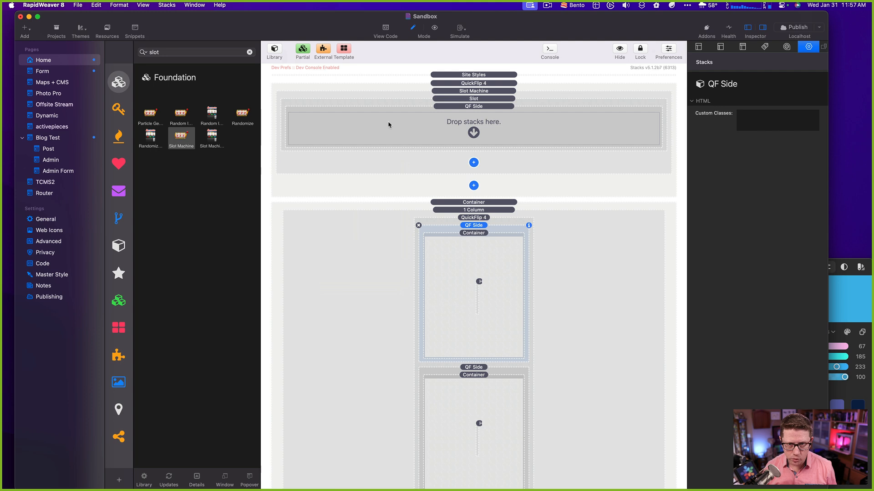
pyautogui.click(286, 107)
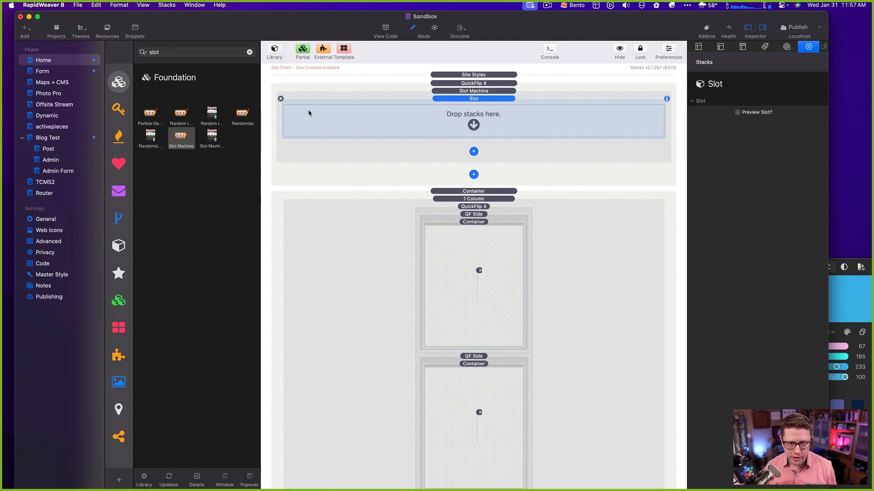
# - Move the QF Side numbered 1 from the lower QuickFlip 4 into the Slot Machine's first slot
pyautogui.click(478, 214)
pyautogui.moveTo(477, 216); pyautogui.dragTo(478, 122)
pyautogui.click(470, 119)
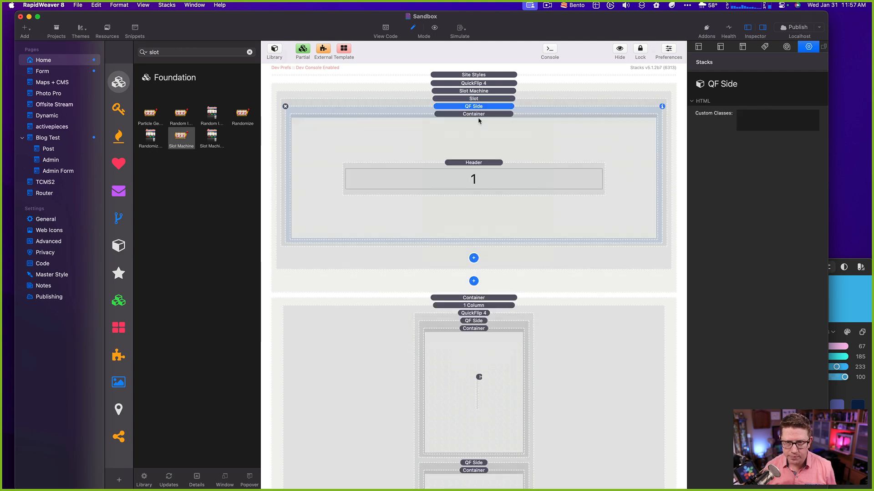
pyautogui.click(477, 98)
pyautogui.click(479, 91)
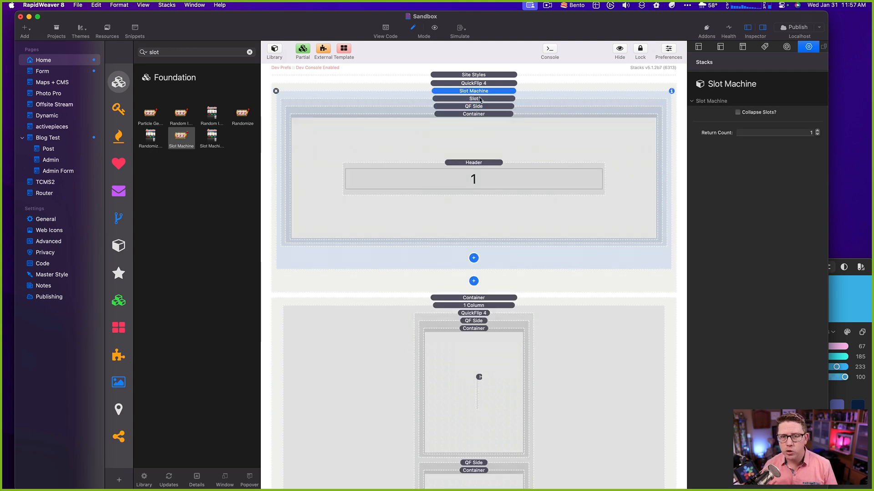
pyautogui.click(480, 99)
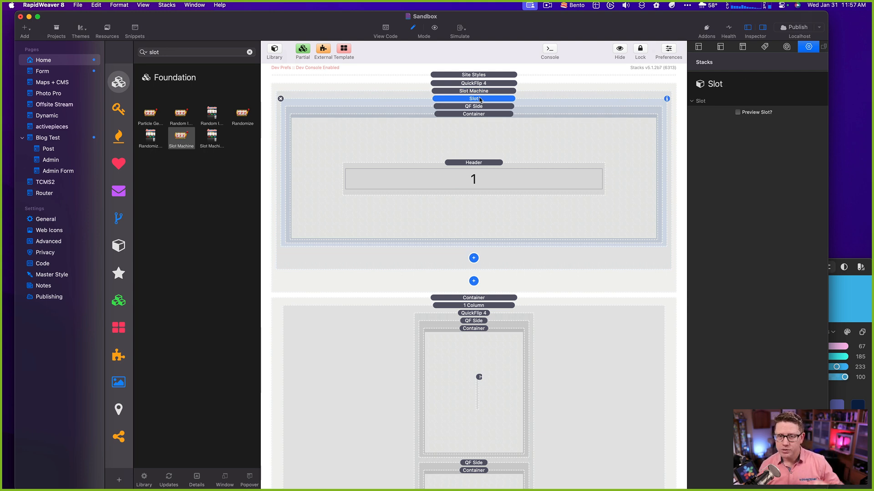
# - Add five more empty slots to the Slot Machine below the slot holding side 1
pyautogui.click(473, 258)
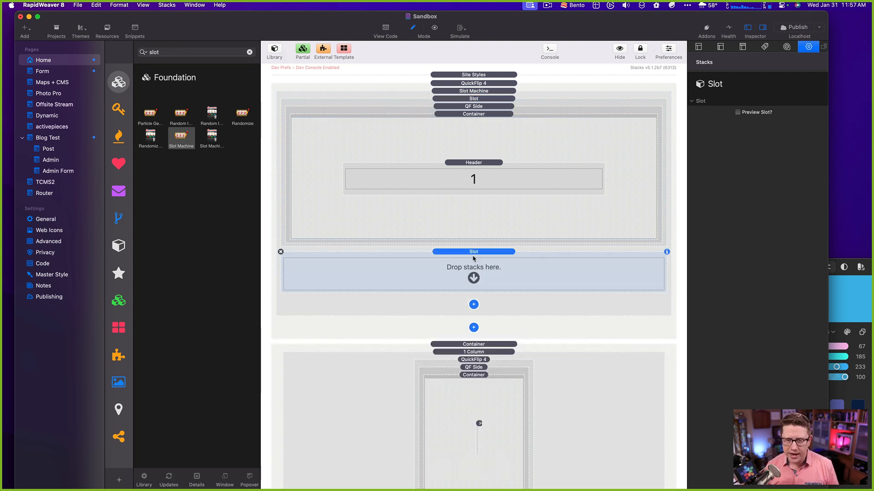
pyautogui.click(474, 305)
pyautogui.click(474, 352)
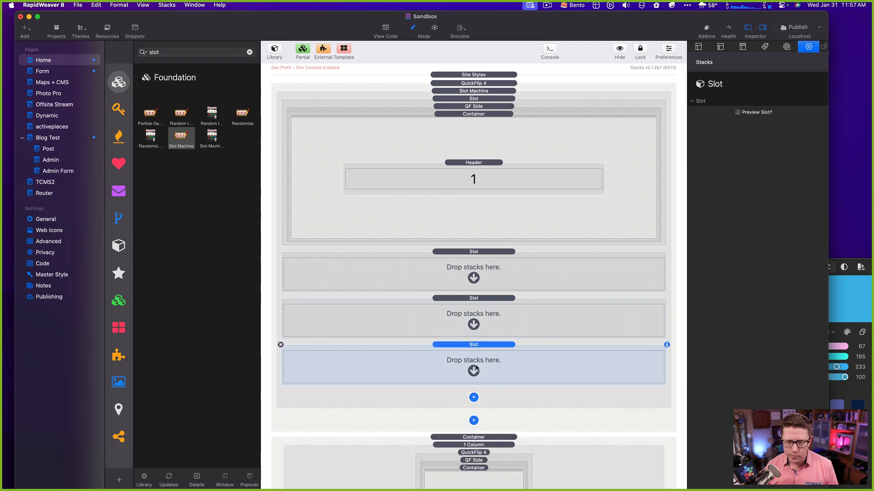
pyautogui.click(474, 398)
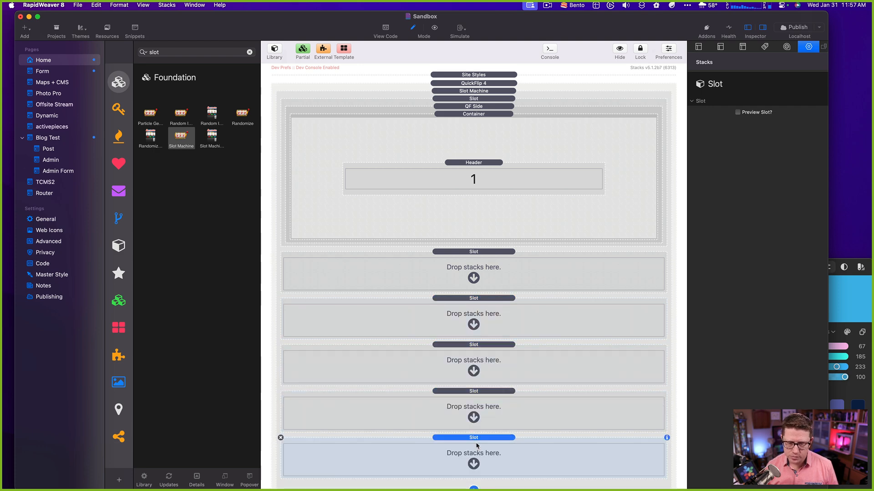
pyautogui.scroll(-4, 478, 428)
pyautogui.scroll(-1, 496, 287)
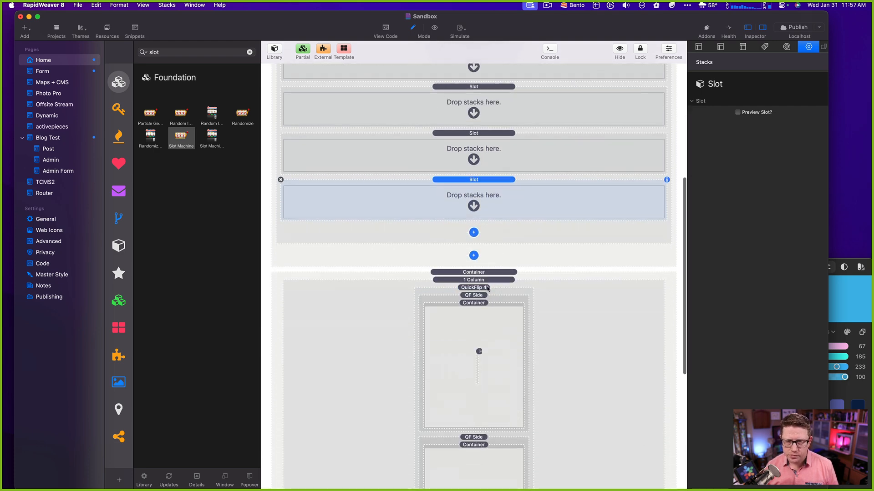
# - Move the QF Side numbered 2 into the Slot Machine's second slot and the container numbered 3 into the third slot
pyautogui.click(477, 297)
pyautogui.scroll(2, 475, 298)
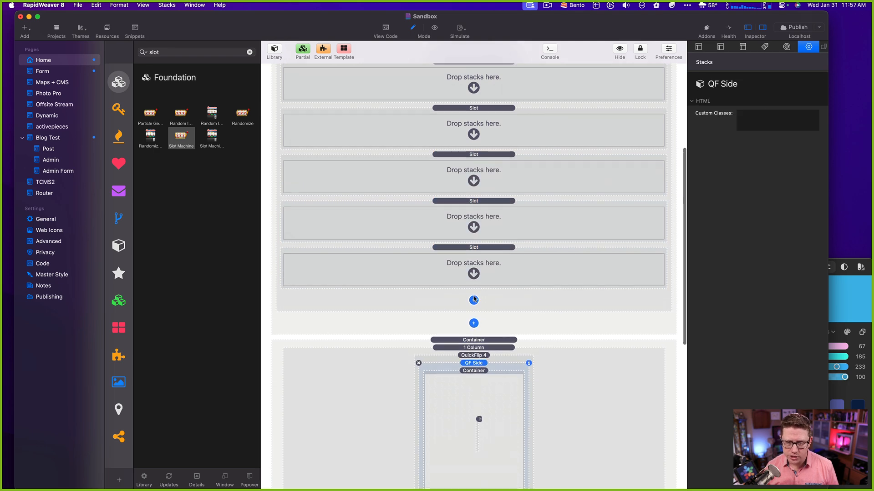
pyautogui.moveTo(475, 367); pyautogui.dragTo(496, 92)
pyautogui.scroll(-5, 494, 93)
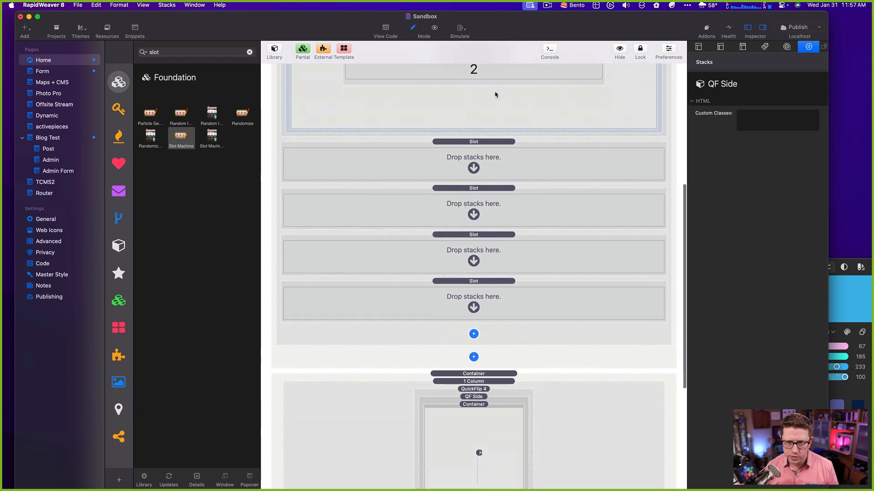
pyautogui.moveTo(474, 362); pyautogui.dragTo(495, 130)
# - Move the empty QF Side from the lower QuickFlip 4 into the fourth slot and the QF Side numbered 4 into the fifth slot
pyautogui.scroll(-2, 481, 387)
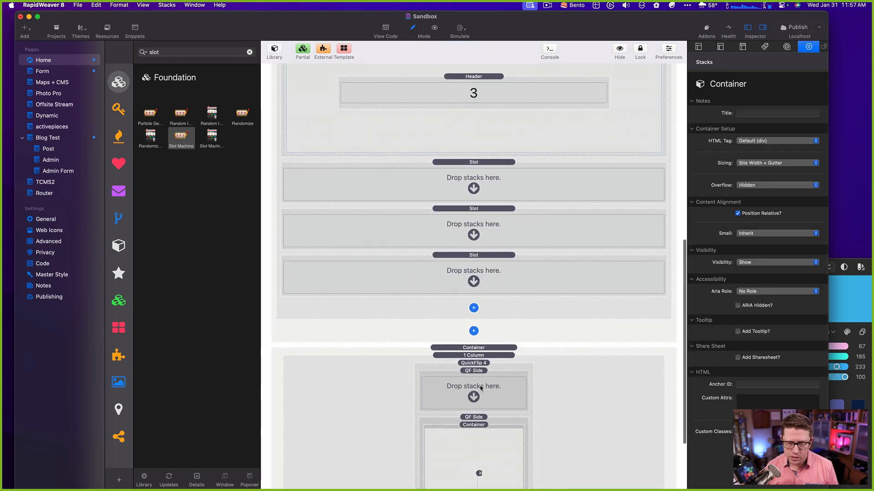
pyautogui.moveTo(475, 371); pyautogui.dragTo(492, 182)
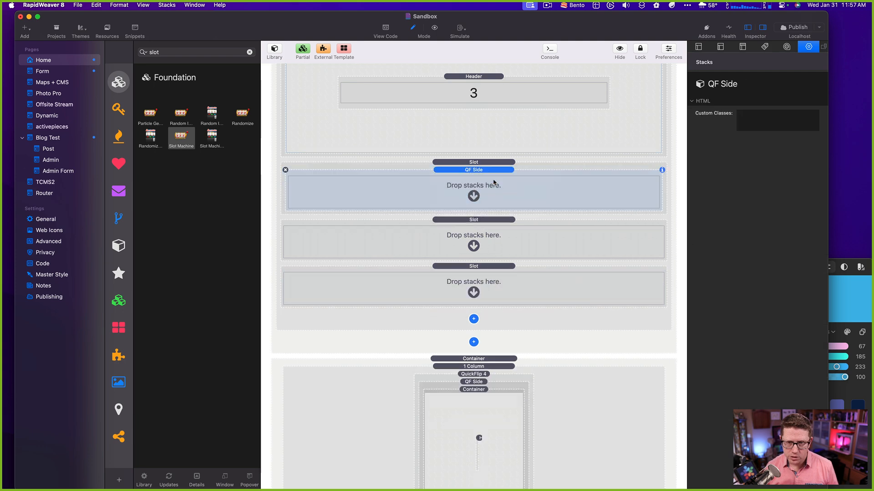
pyautogui.scroll(-2, 491, 273)
pyautogui.moveTo(470, 317); pyautogui.dragTo(490, 183)
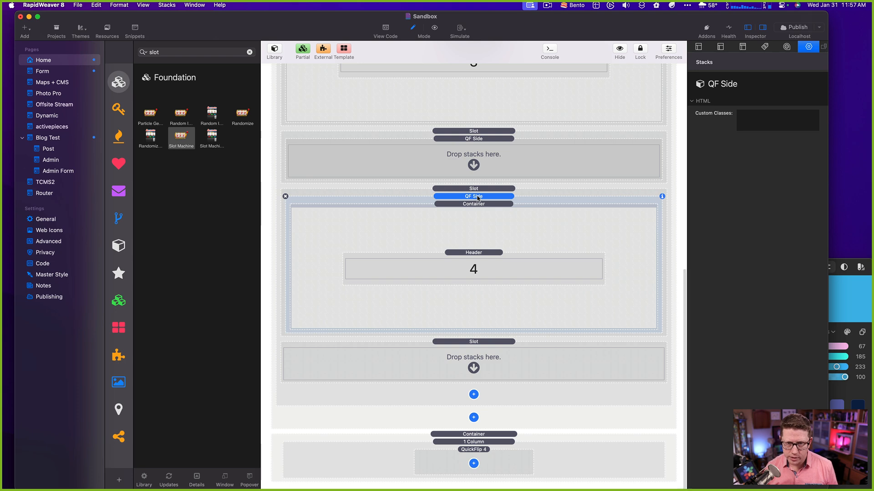
# - Duplicate the QF Side numbered 4 into the fourth slot's empty QF Side and change the fifth slot's header to 5
pyautogui.moveTo(477, 199); pyautogui.dragTo(480, 159)
pyautogui.doubleClick(481, 371)
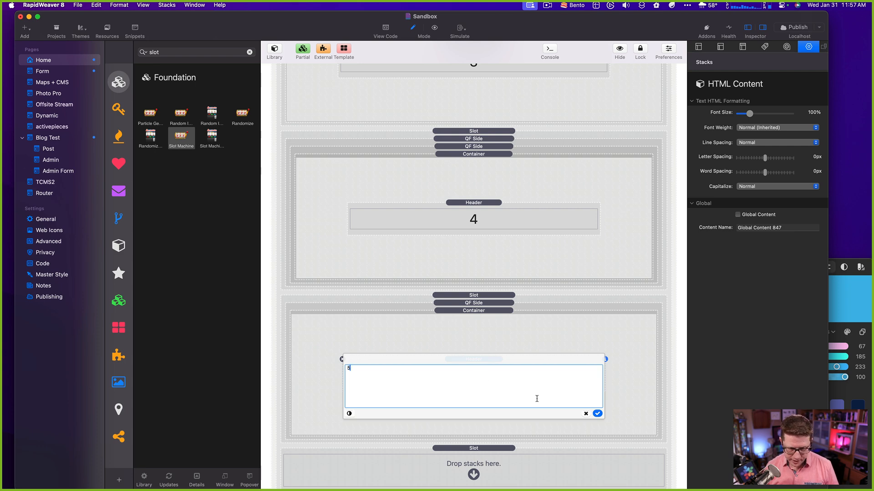
pyautogui.click(597, 414)
# - Duplicate the QF Side numbered 5 into the empty sixth slot and change the copy's header to 6
pyautogui.scroll(-5, 489, 359)
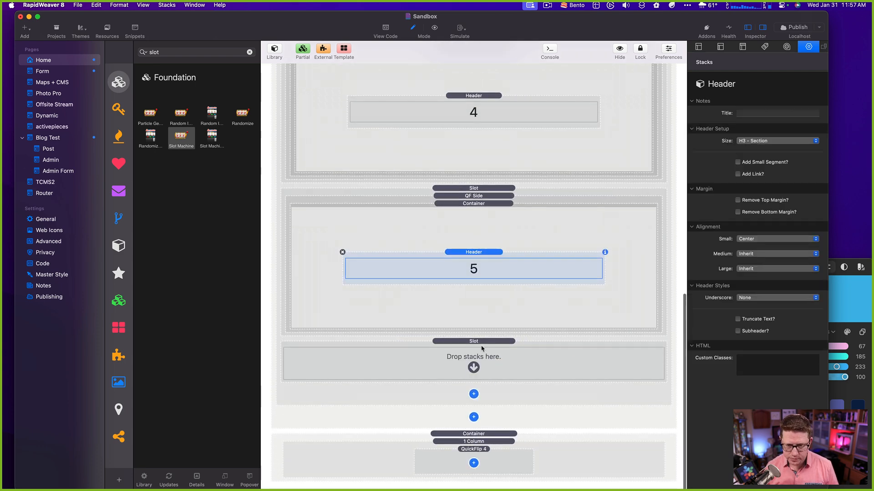
pyautogui.click(482, 350)
pyautogui.click(485, 235)
pyautogui.moveTo(475, 197); pyautogui.dragTo(479, 356)
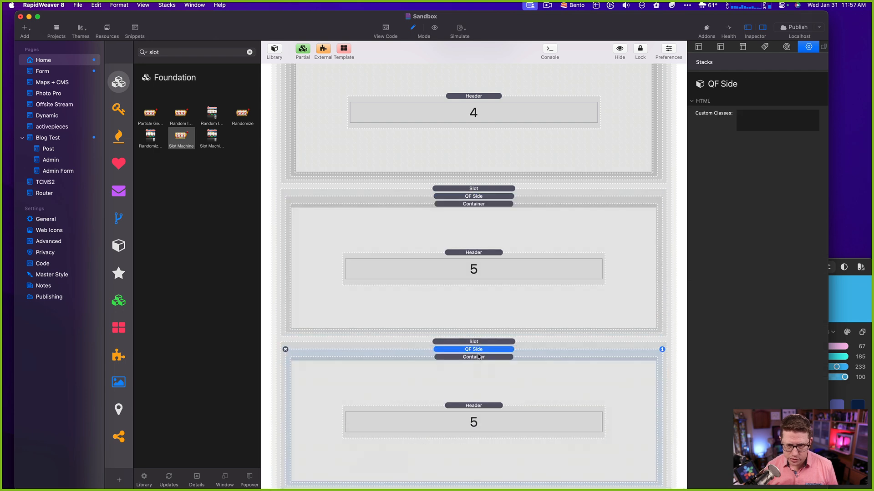
pyautogui.doubleClick(478, 422)
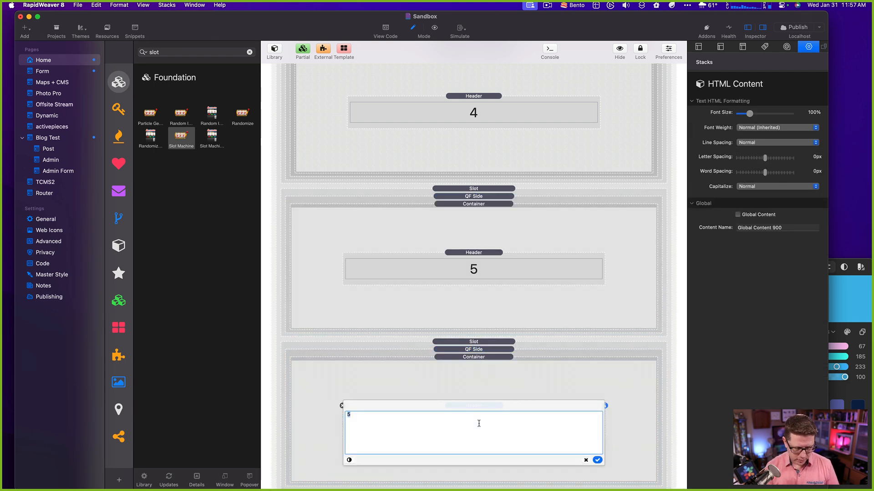
pyautogui.click(598, 460)
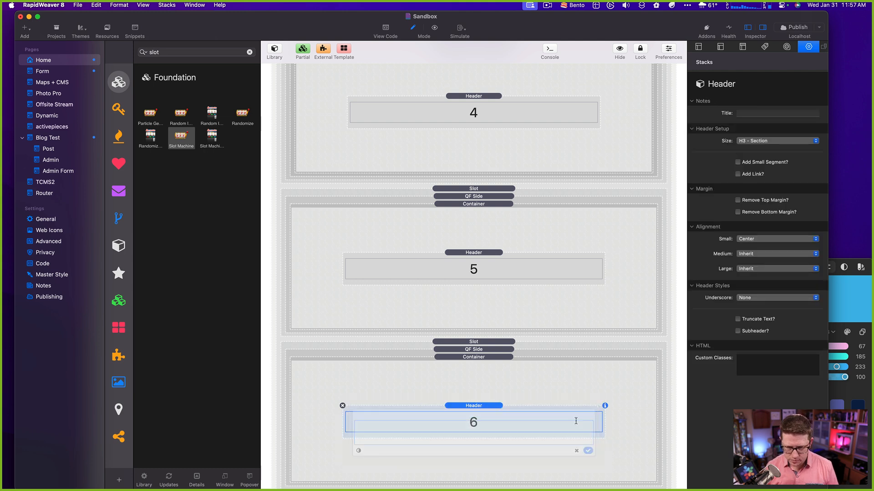
# - Delete the emptied QuickFlip 4 from the 1 Column stack at the end of the page
pyautogui.scroll(-3, 542, 356)
pyautogui.click(485, 434)
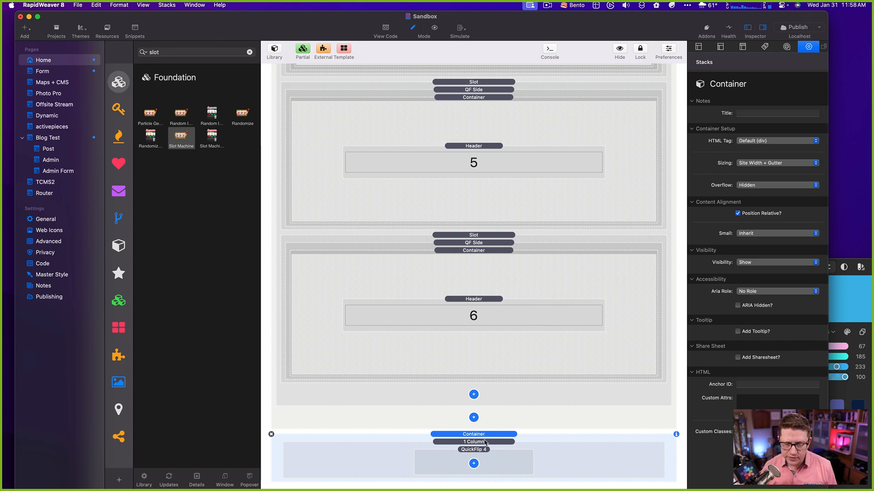
pyautogui.click(485, 451)
pyautogui.press('Delete')
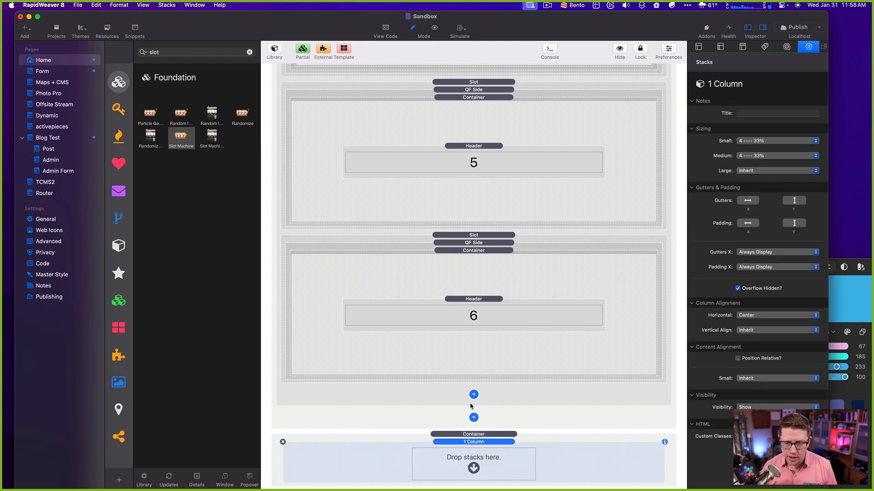
# - Move the QuickFlip 4 containing the Slot Machine into the empty 1 Column stack at the end of the page
pyautogui.scroll(15, 471, 406)
pyautogui.click(478, 91)
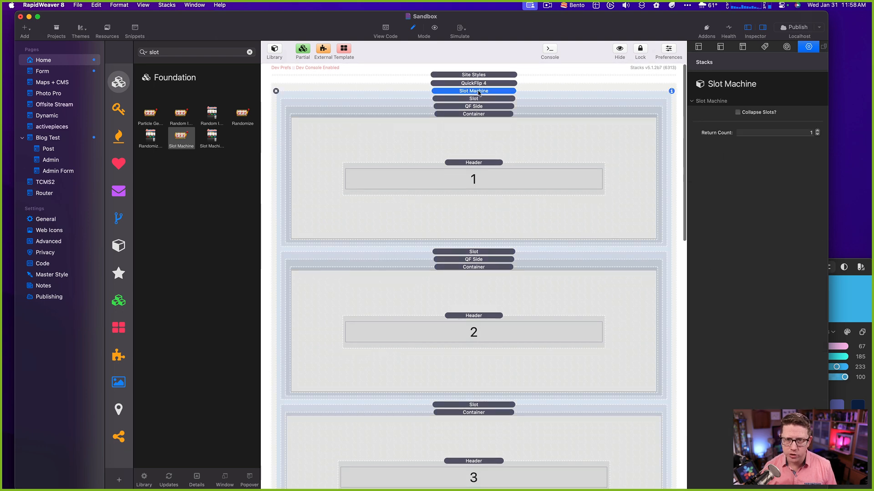
pyautogui.click(473, 84)
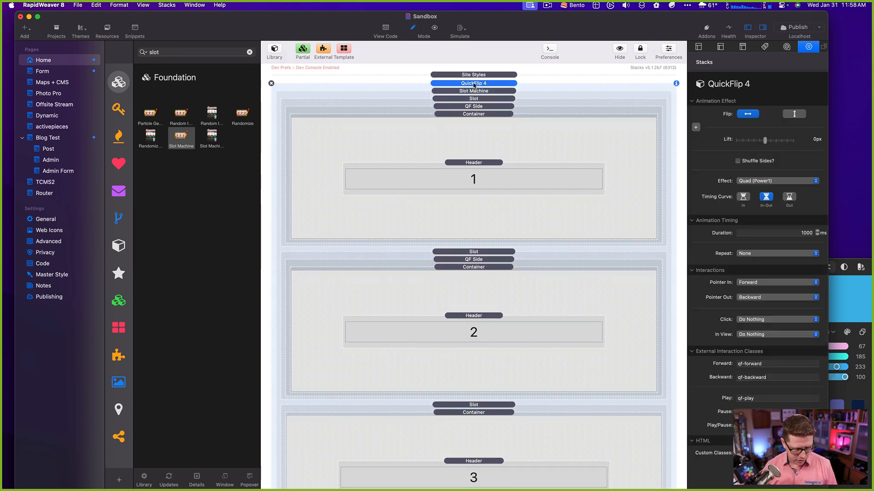
pyautogui.moveTo(474, 85); pyautogui.dragTo(478, 488)
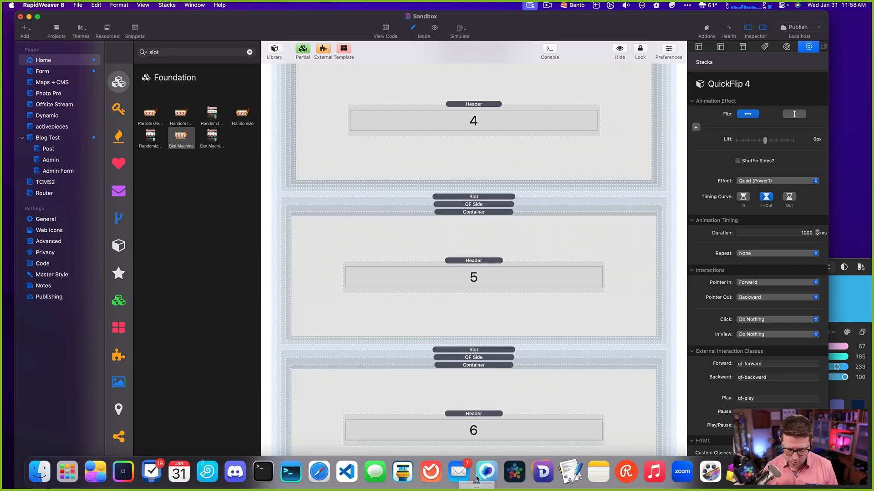
pyautogui.moveTo(476, 449)
pyautogui.mouseDown()
pyautogui.moveTo(475, 486)
pyautogui.moveTo(475, 464)
pyautogui.mouseUp()
pyautogui.scroll(15, 490, 312)
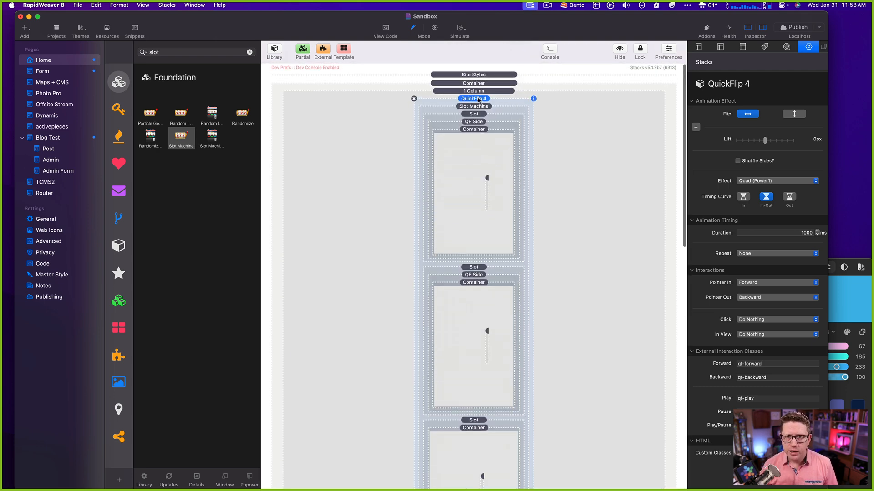
# - Set the Slot Machine's Return Count to 3
pyautogui.click(481, 106)
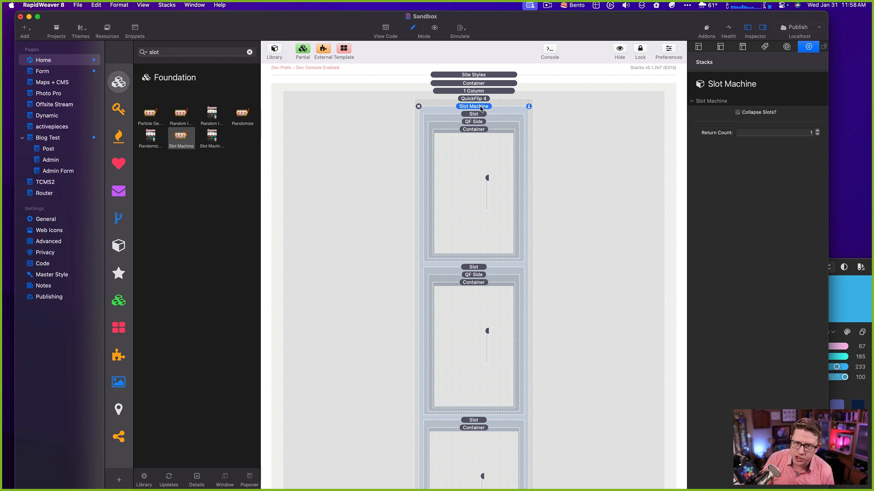
pyautogui.click(478, 115)
pyautogui.scroll(-2, 485, 207)
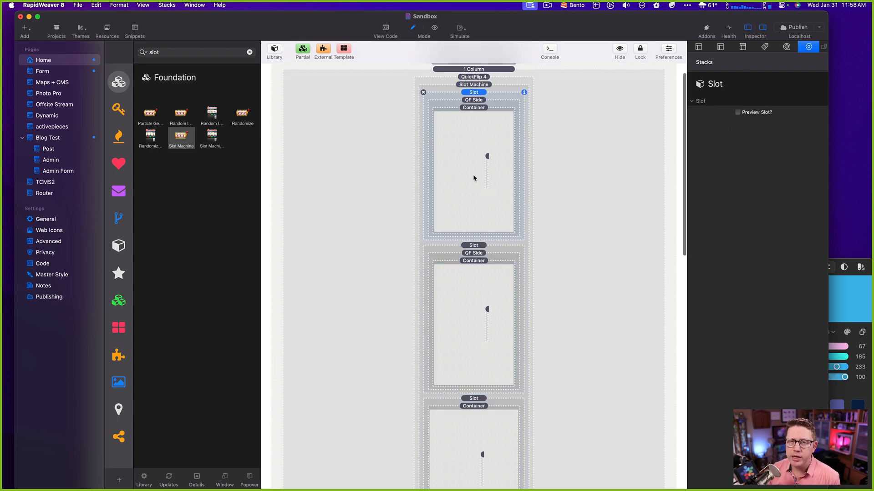
pyautogui.click(474, 77)
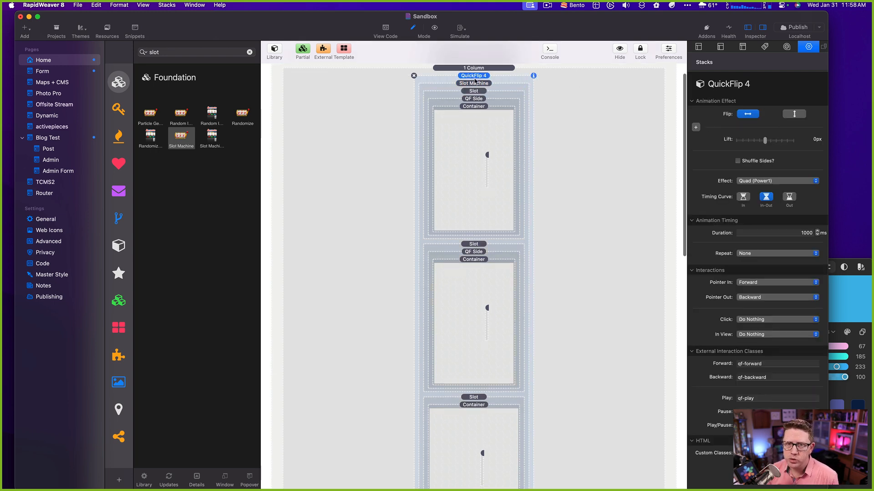
pyautogui.click(474, 84)
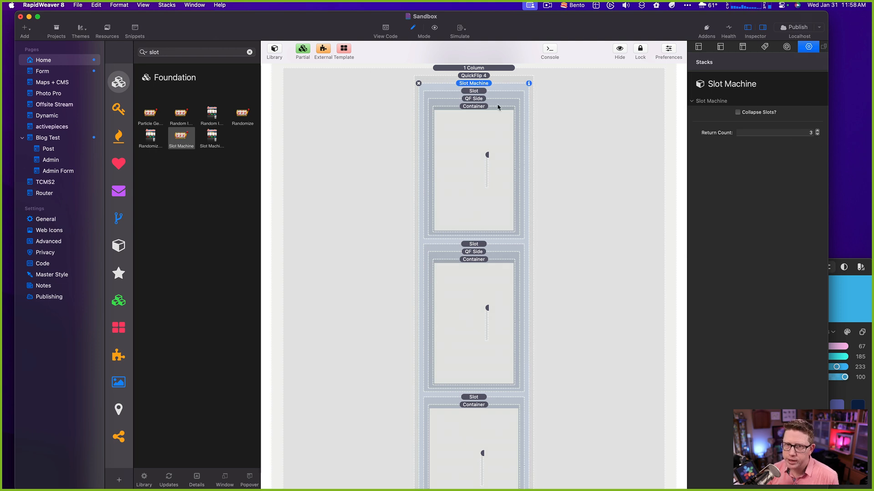
pyautogui.click(476, 91)
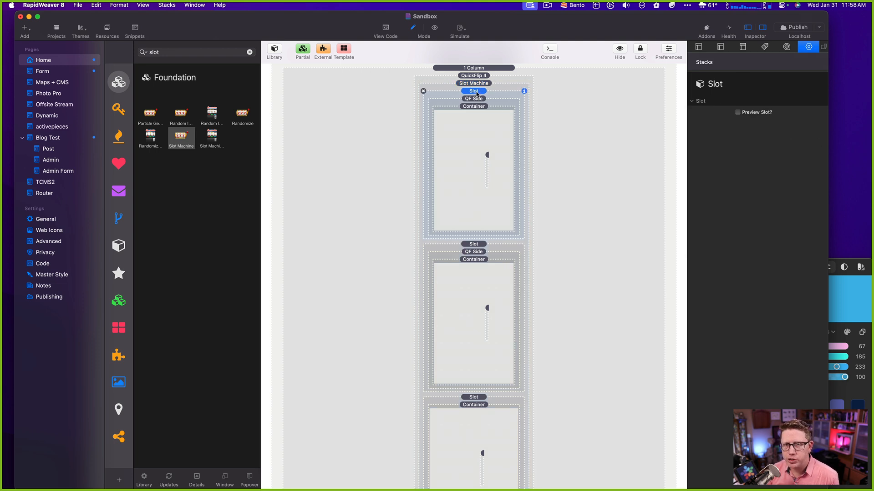
pyautogui.click(476, 244)
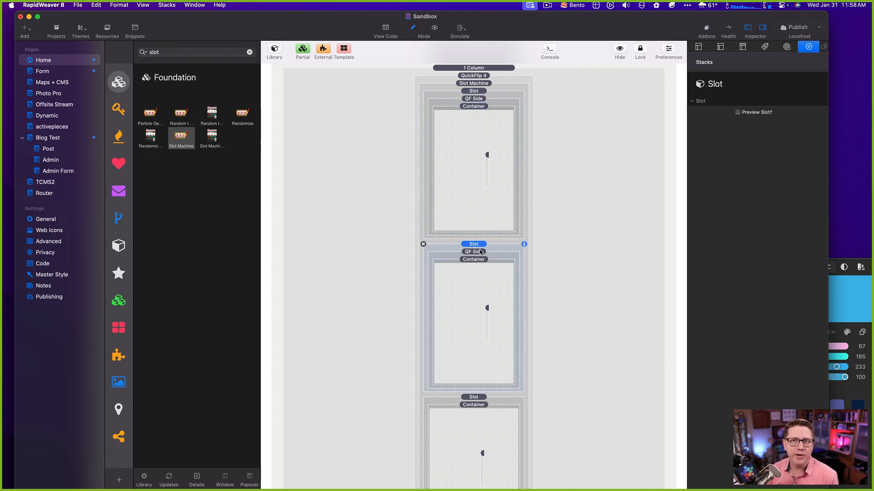
# - Switch to Safari and reload the previewed page to check the QuickFlip
pyautogui.click(473, 76)
pyautogui.press('super+Tab')
pyautogui.press('super+r')
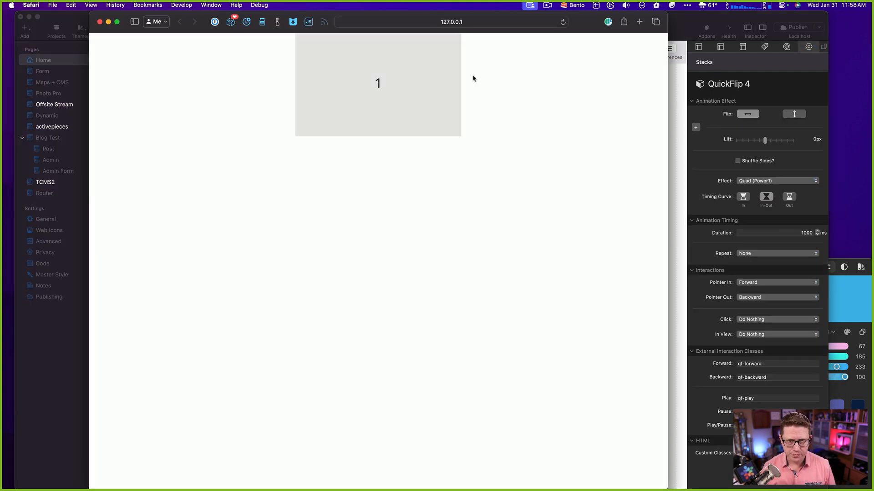
pyautogui.moveTo(406, 99)
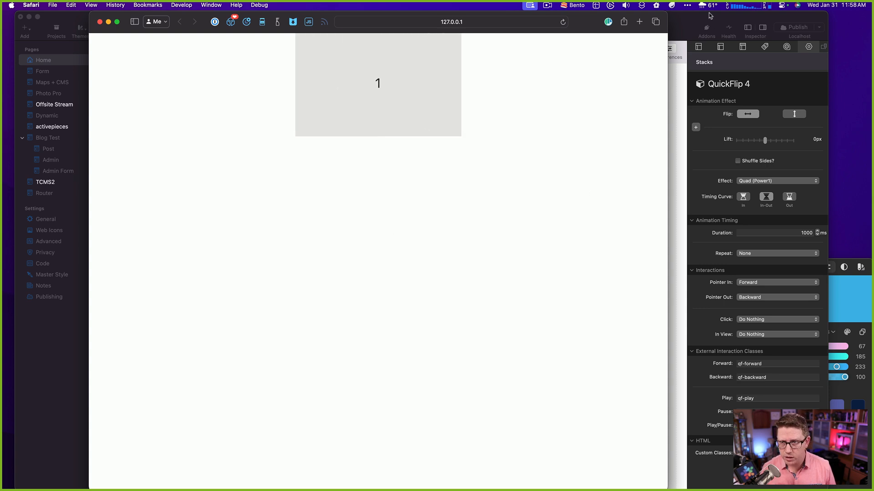
# - Return to RapidWeaver and set the QuickFlip 4's Click interaction to Forward
pyautogui.press('super+Tab')
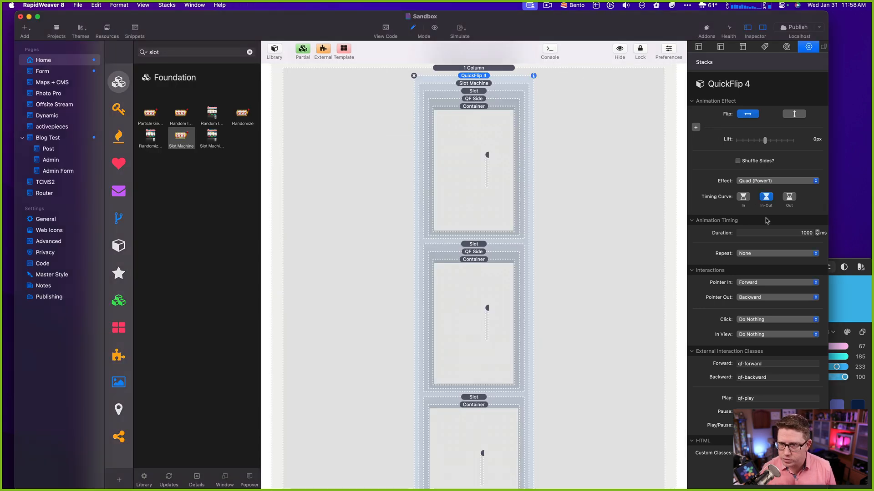
pyautogui.click(752, 321)
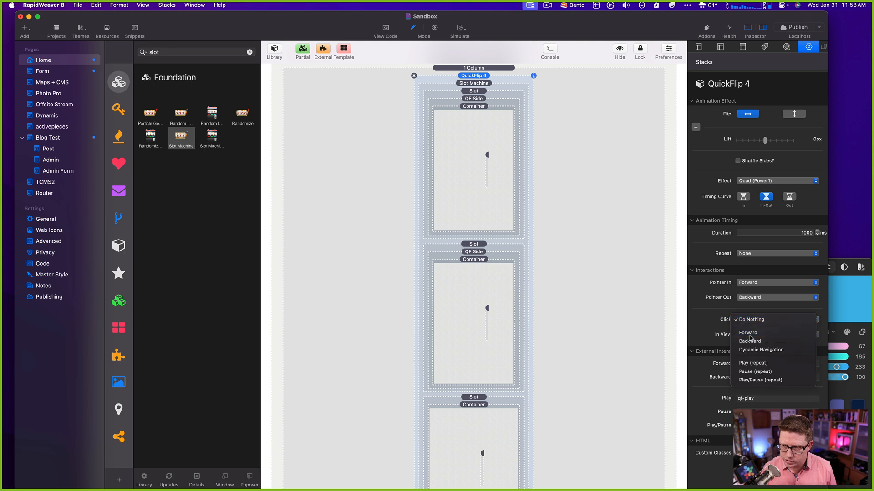
pyautogui.click(750, 335)
# - Switch to Safari, reload the preview and flip forward through the QuickFlip's sides several times
pyautogui.press('super+Tab')
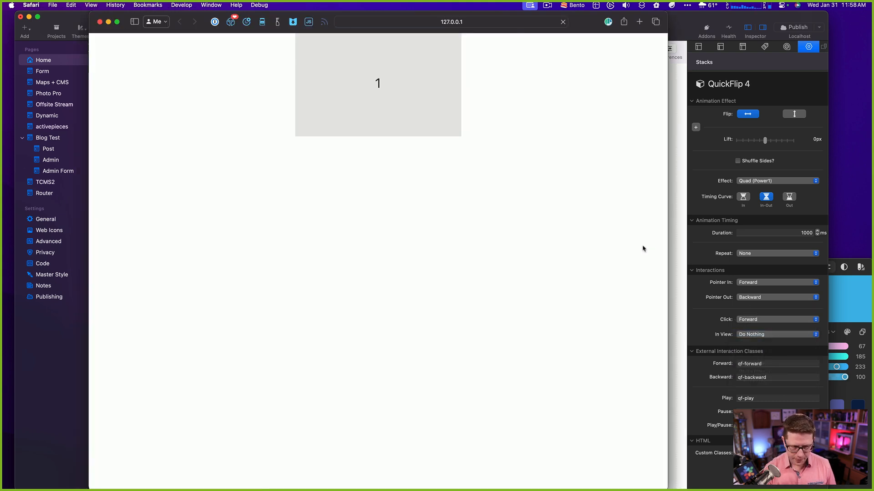
pyautogui.click(412, 110)
pyautogui.click(413, 110)
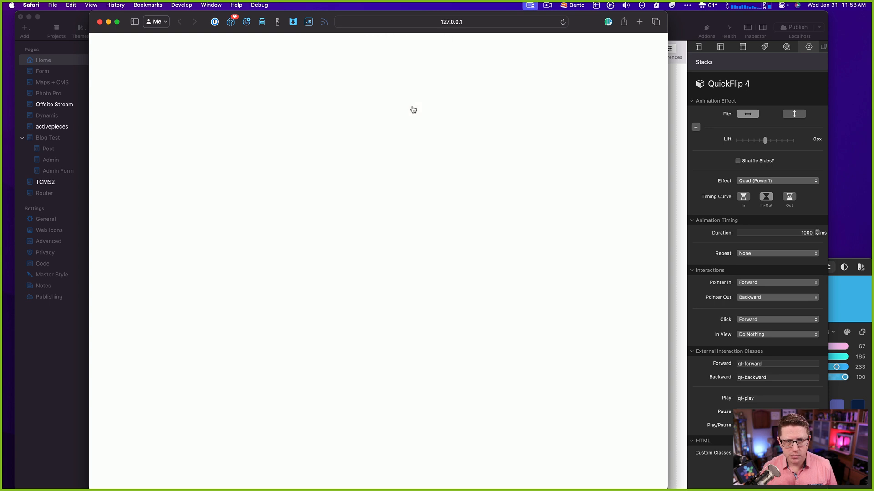
pyautogui.click(413, 109)
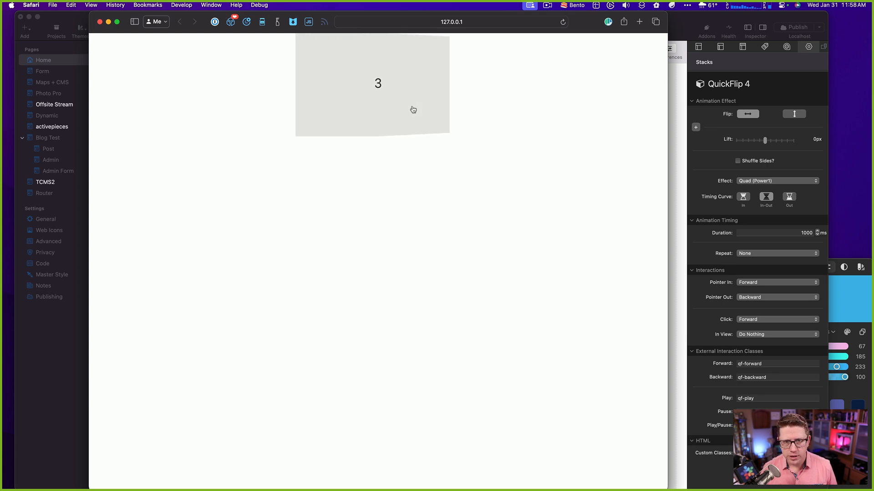
pyautogui.click(412, 109)
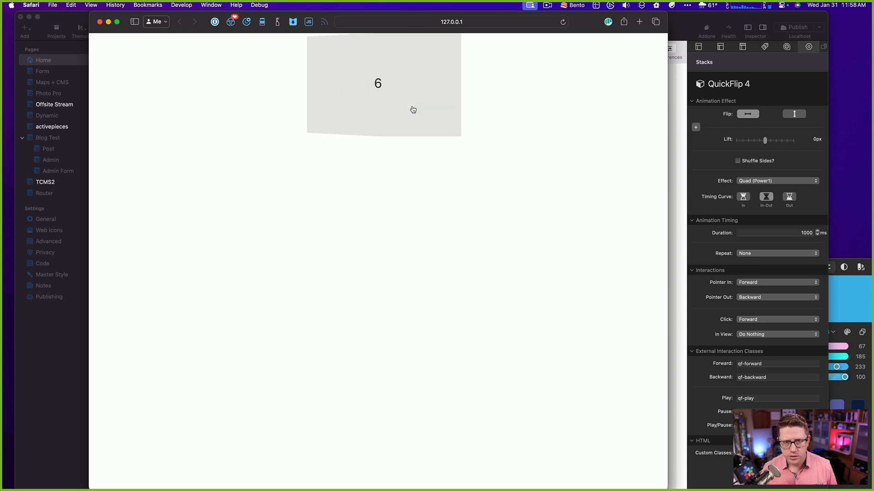
pyautogui.click(413, 110)
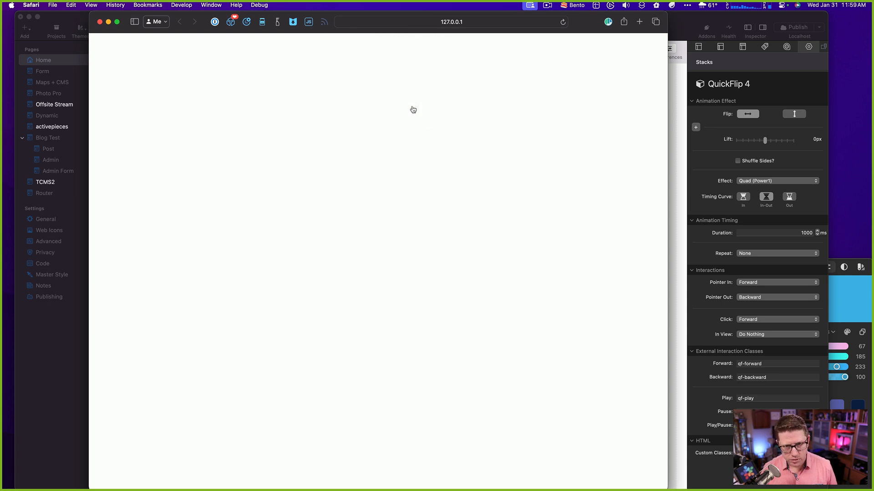
# - Inspect the blank QuickFlip in the web inspector, expand its quickflip div to examine the sides, and flip it forward
pyautogui.rightClick(380, 100)
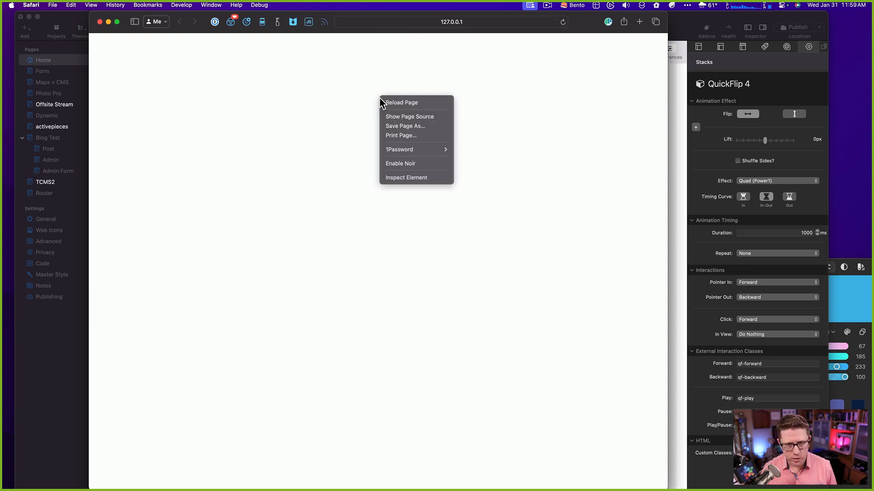
pyautogui.click(401, 178)
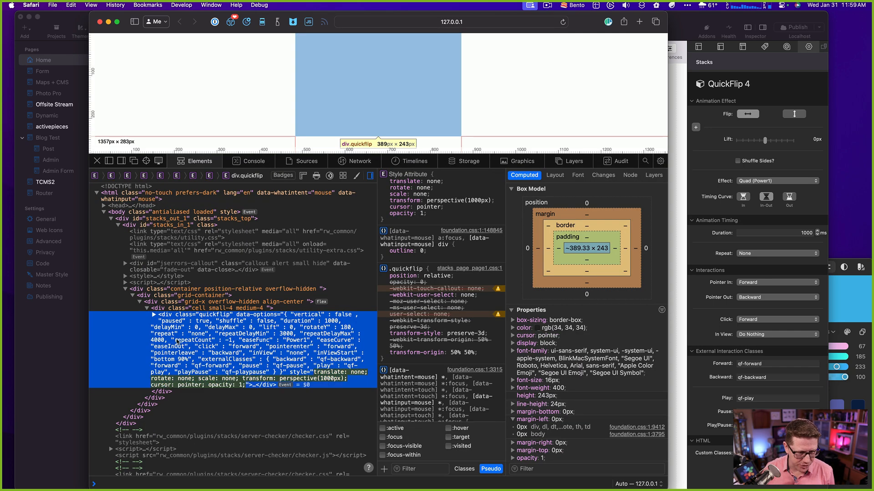
pyautogui.click(154, 315)
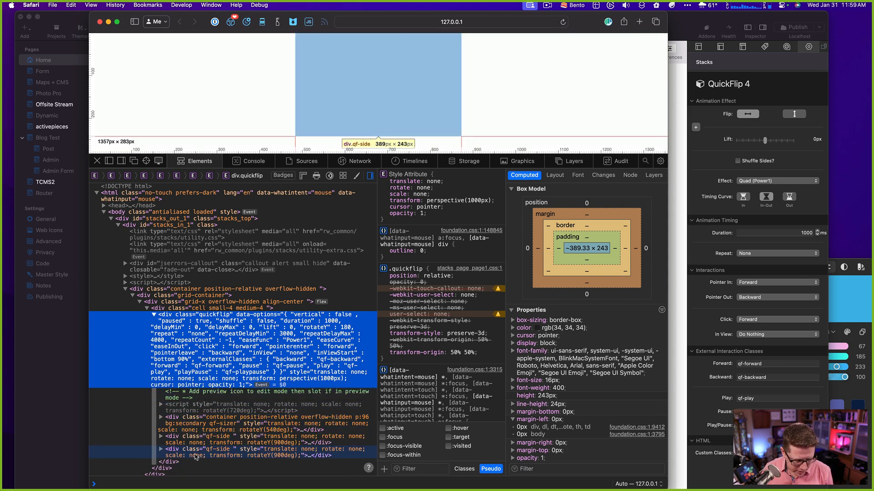
pyautogui.click(375, 99)
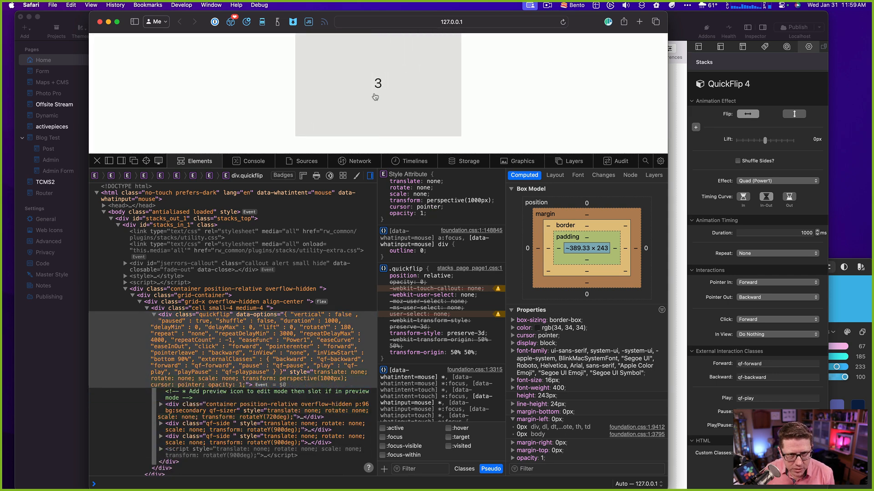
# - Flip the QuickFlip forward two sides and pick its displayed side for inspection in the web inspector
pyautogui.click(375, 93)
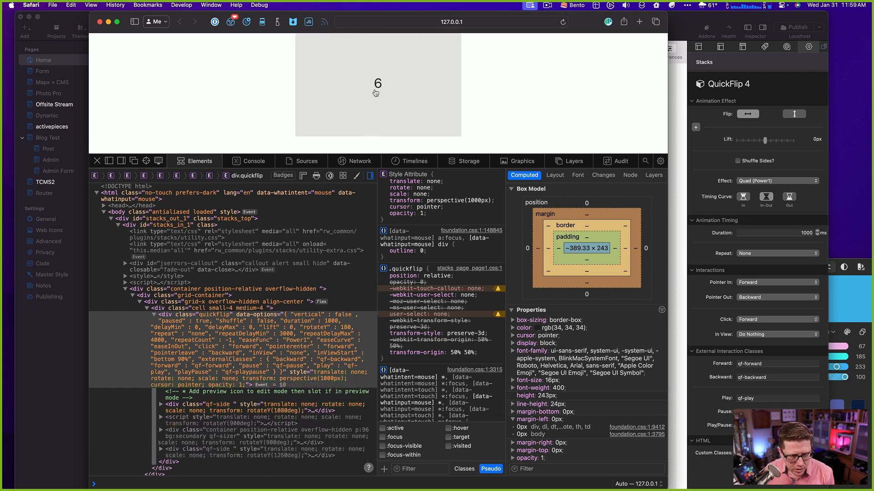
pyautogui.click(375, 92)
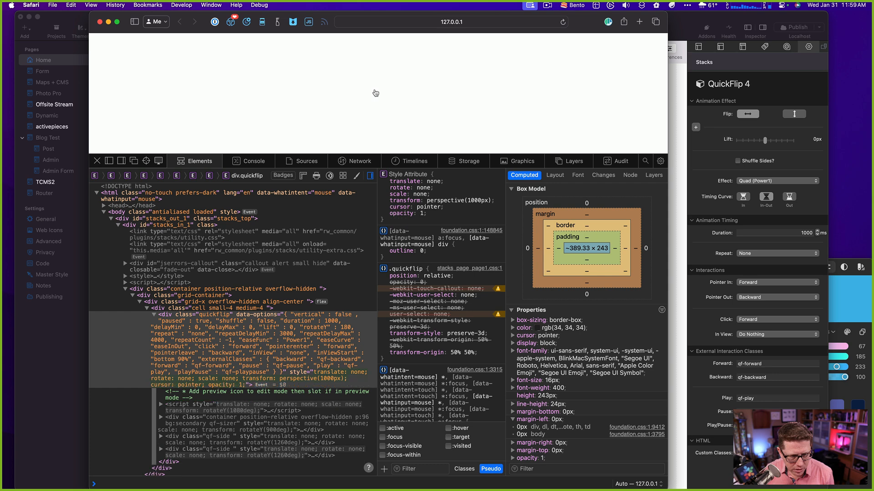
pyautogui.click(146, 161)
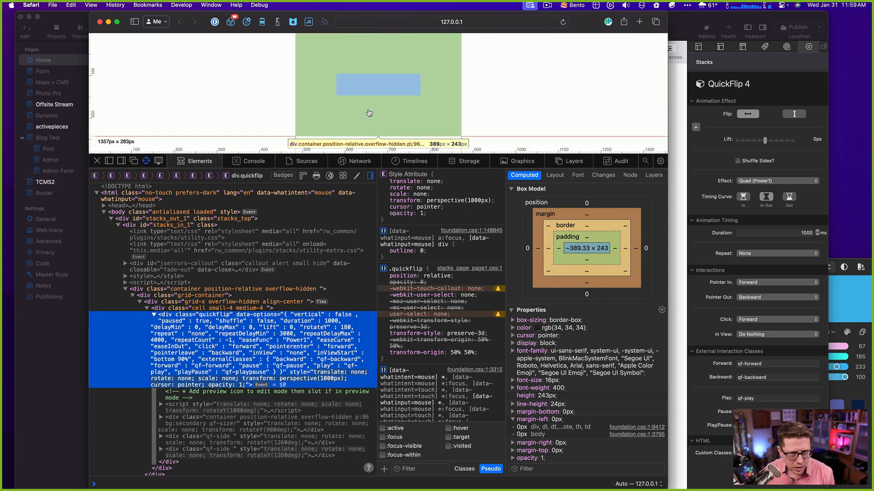
pyautogui.click(369, 113)
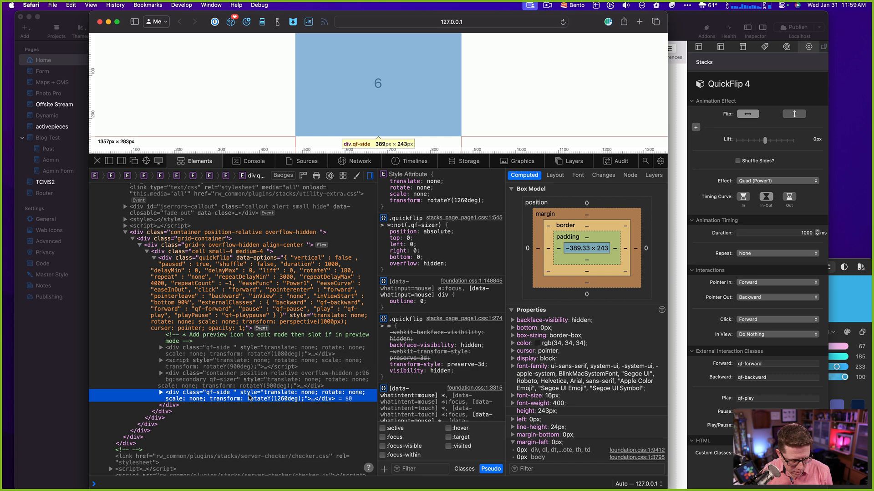
# - Go through the quickflip div's child nodes to compare the qf-side, script and qf-sizer container elements
pyautogui.press('Up')
pyautogui.press('Up')
pyautogui.press('Up')
pyautogui.press('Down')
pyautogui.press('Down')
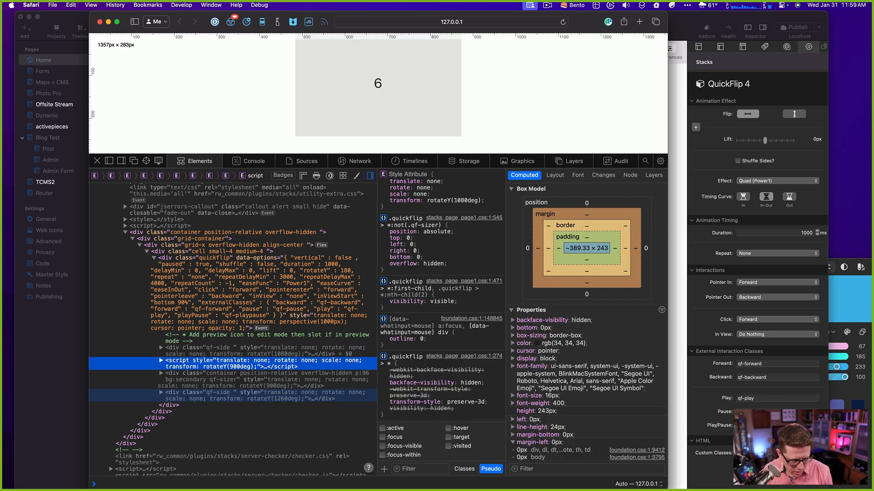
pyautogui.press('Down')
pyautogui.press('Down')
pyautogui.press('Up')
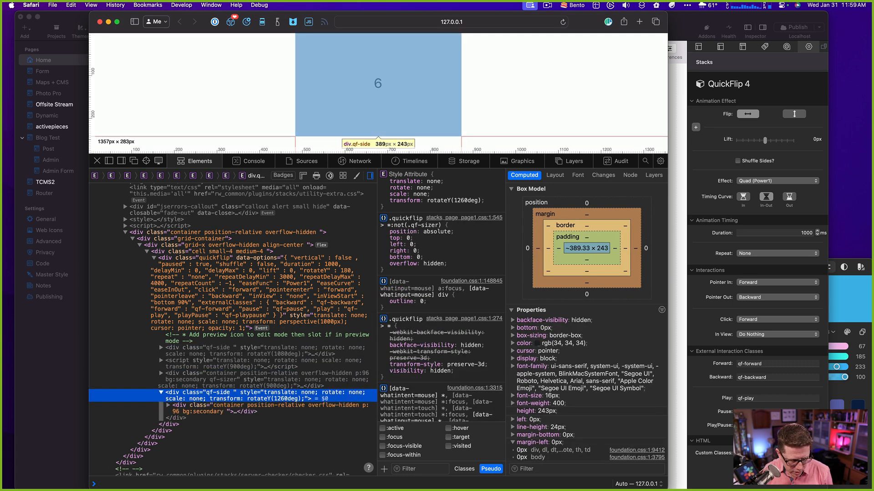
# - Expand the last qf-side div through its container and grid-container to examine the h3 heading inside
pyautogui.press('Right')
pyautogui.press('Down')
pyautogui.press('Right')
pyautogui.press('Down')
pyautogui.press('Right')
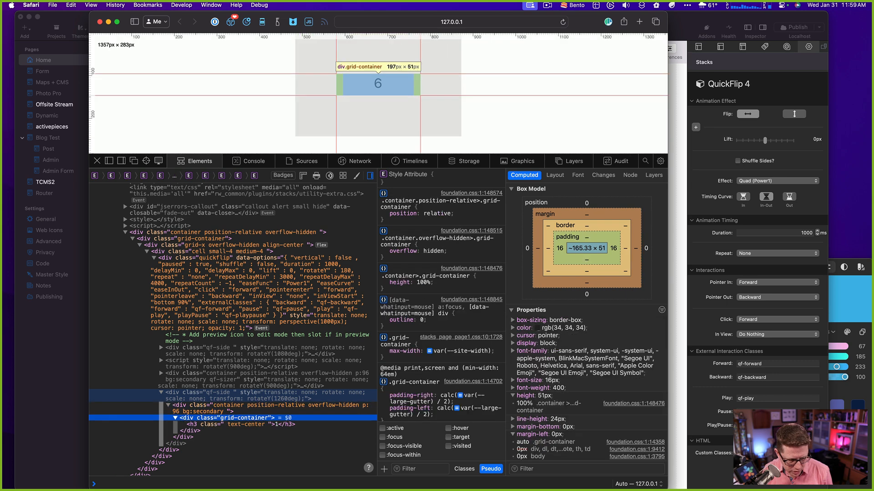
pyautogui.press('Down')
pyautogui.press('Up')
pyautogui.press('Up')
pyautogui.press('Up')
pyautogui.press('Up')
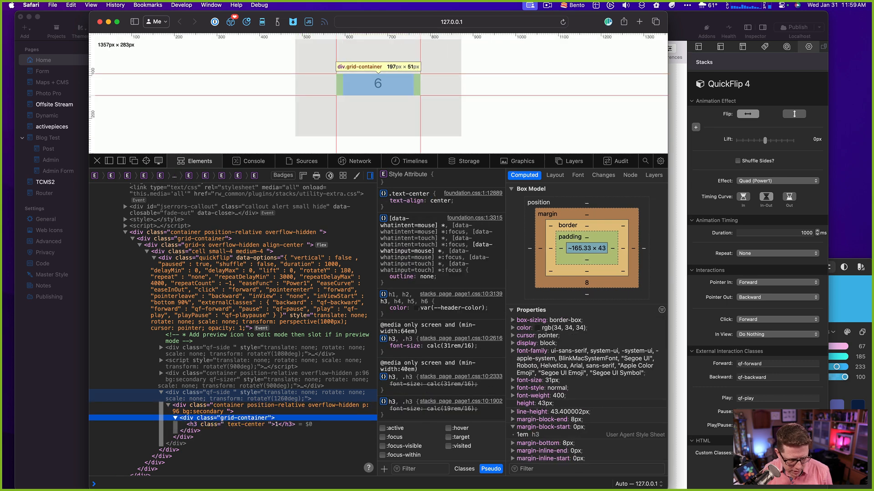
# - Expand the qf-sizer container, examine the contents of the script element among the QuickFlip sides, and collapse the script
pyautogui.press('Right')
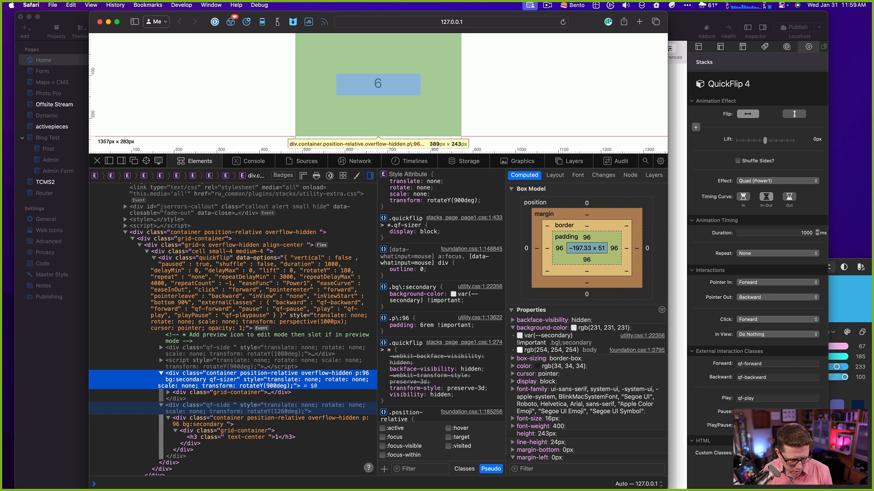
pyautogui.press('Up')
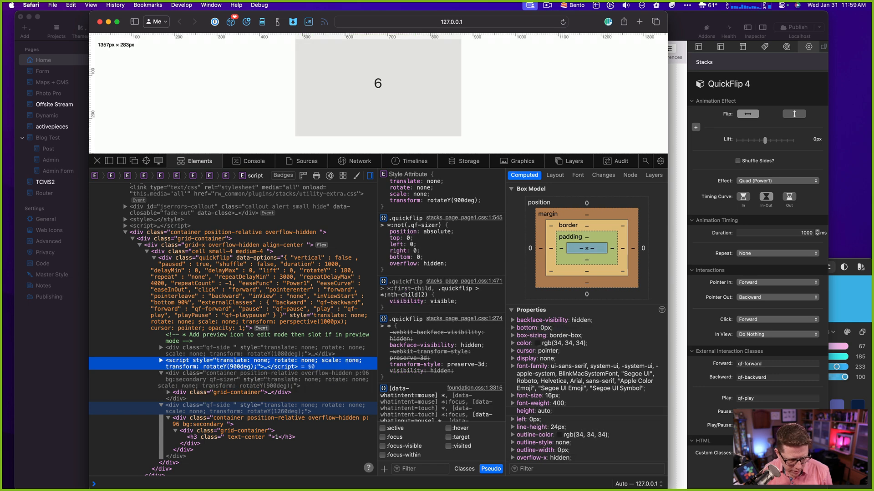
pyautogui.press('Right')
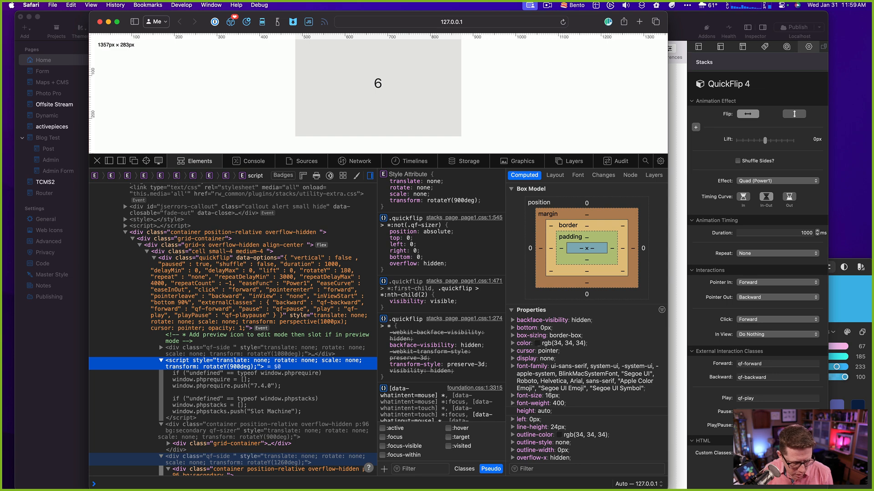
pyautogui.press('Left')
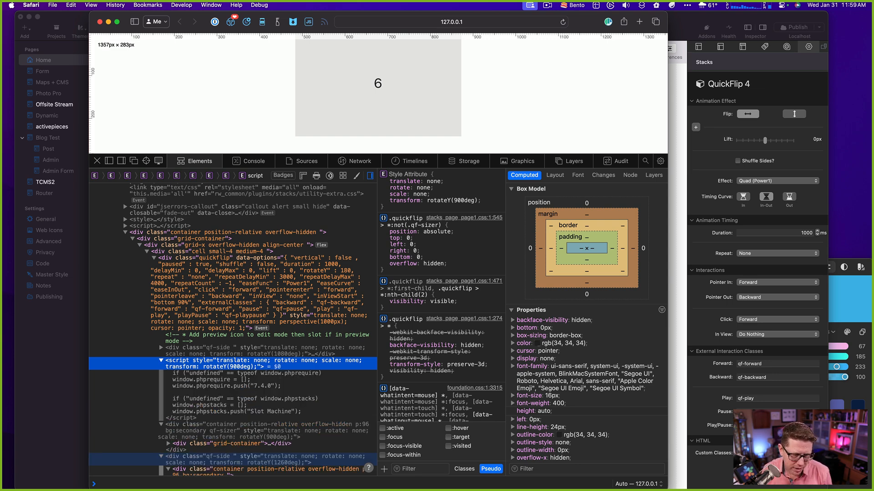
pyautogui.press('Left')
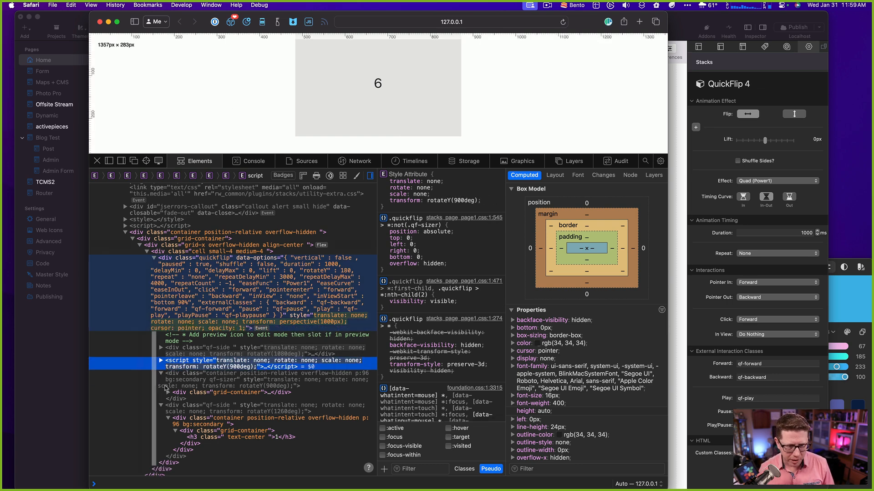
# - Close the web inspector and flip forward through the QuickFlip's sides on the previewed page
pyautogui.click(97, 161)
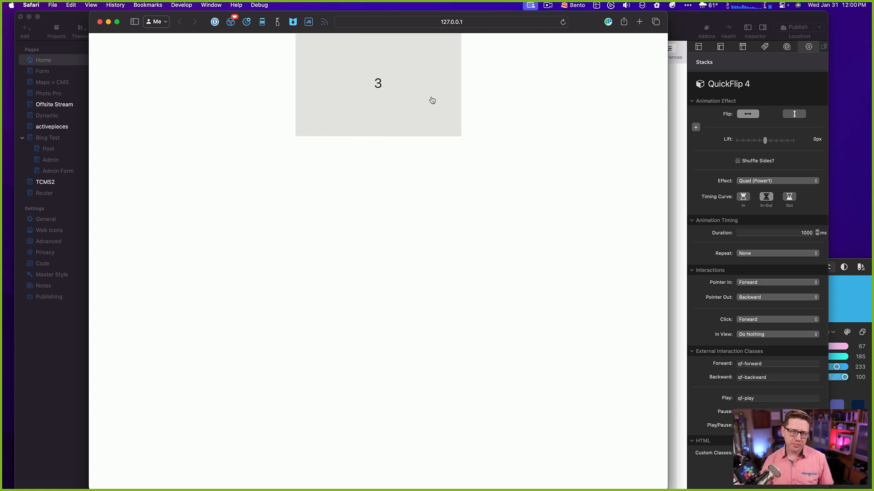
pyautogui.click(431, 100)
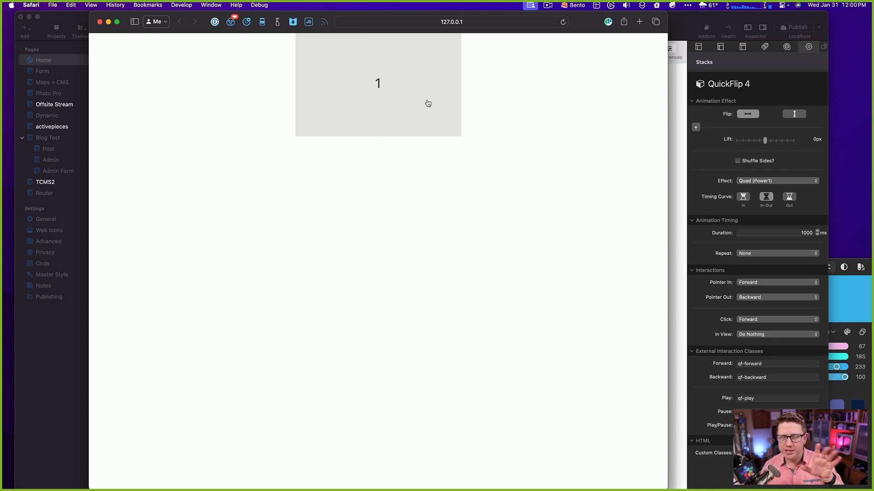
pyautogui.click(428, 103)
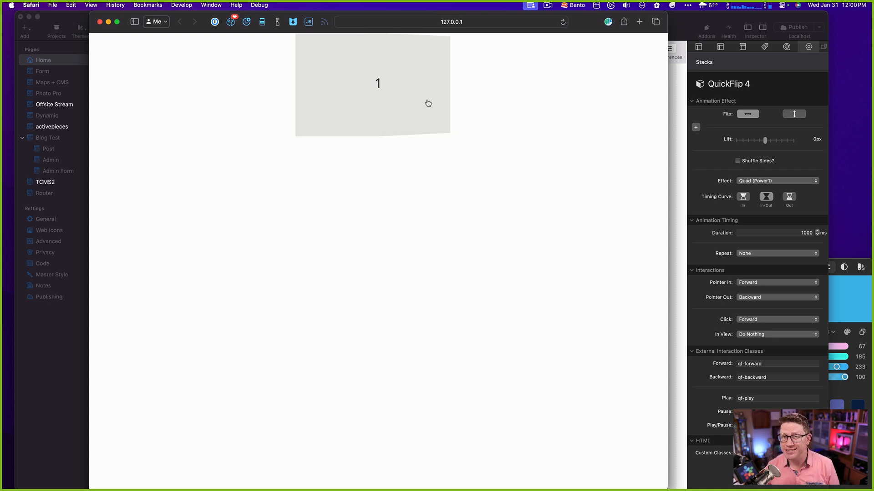
pyautogui.click(455, 98)
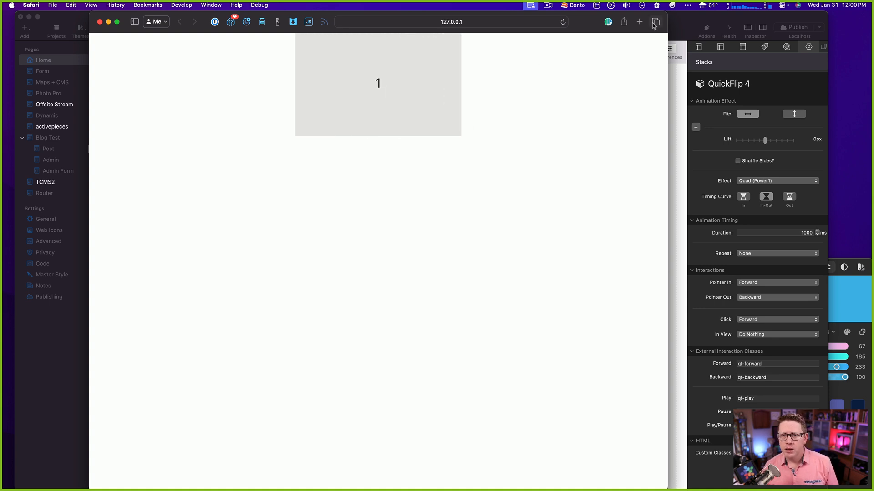
pyautogui.click(675, 21)
pyautogui.hotkey('ctrl', 'Up')
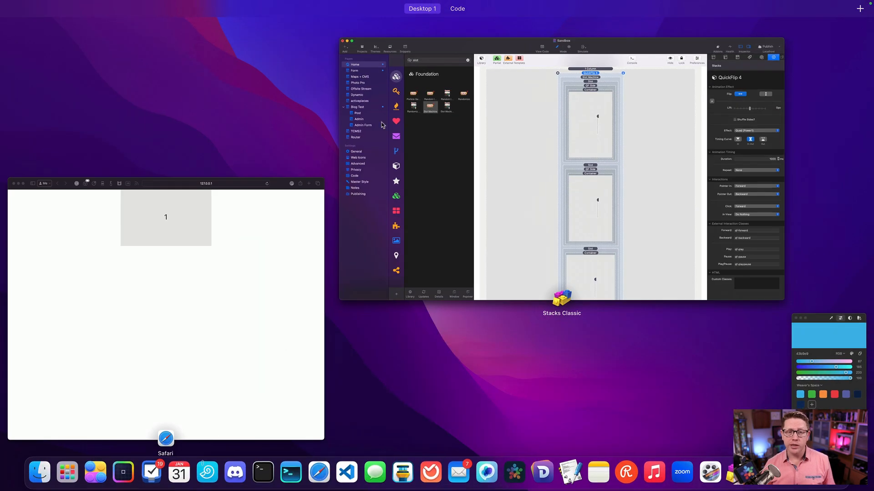
pyautogui.click(290, 234)
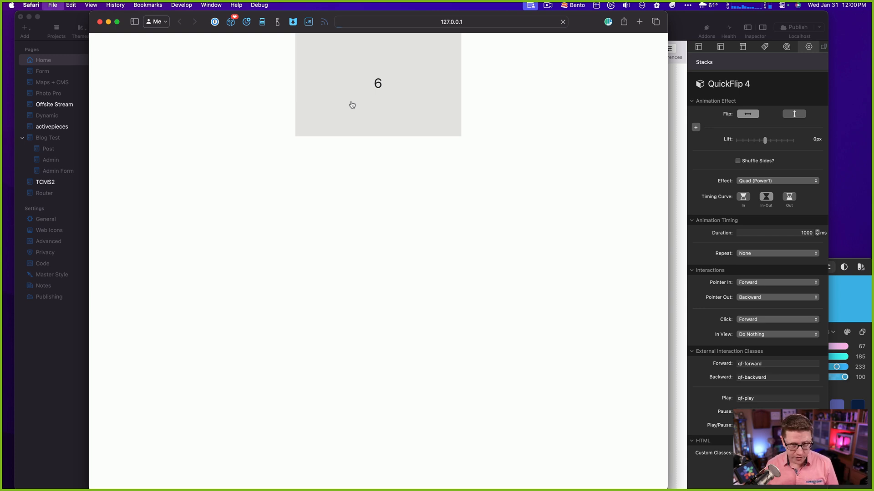
# - Reload the previewed page several times to check which QuickFlip side comes up first
pyautogui.press('super+t')
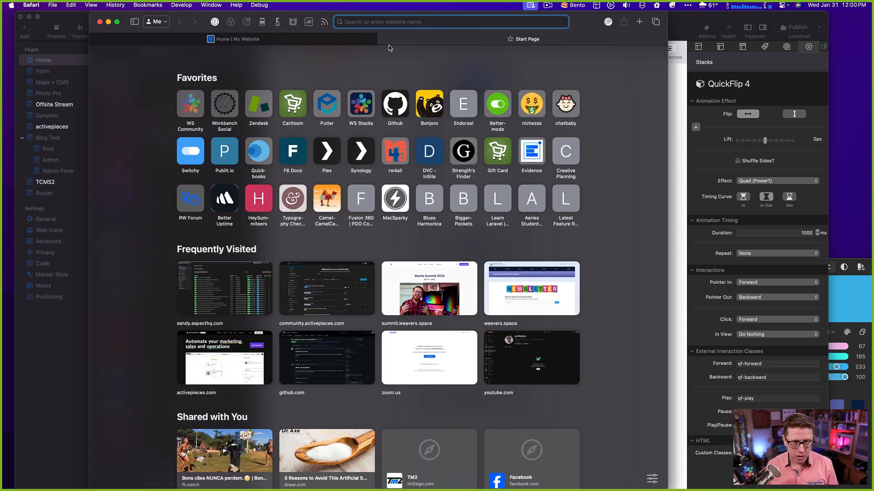
pyautogui.press('super+w')
pyautogui.press('super+r')
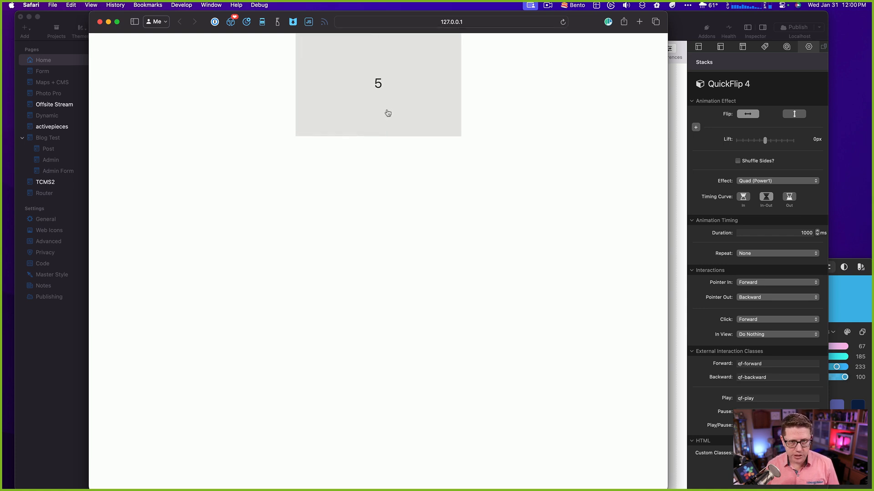
pyautogui.press('super+r')
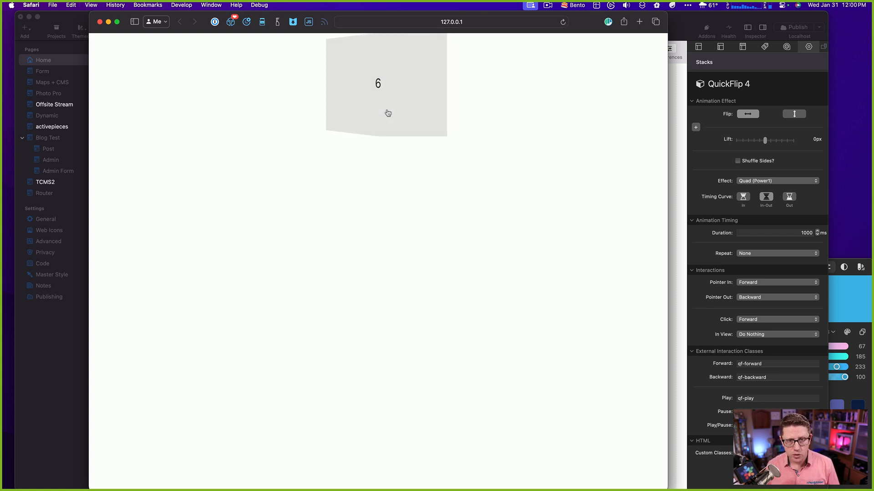
pyautogui.press('super+r')
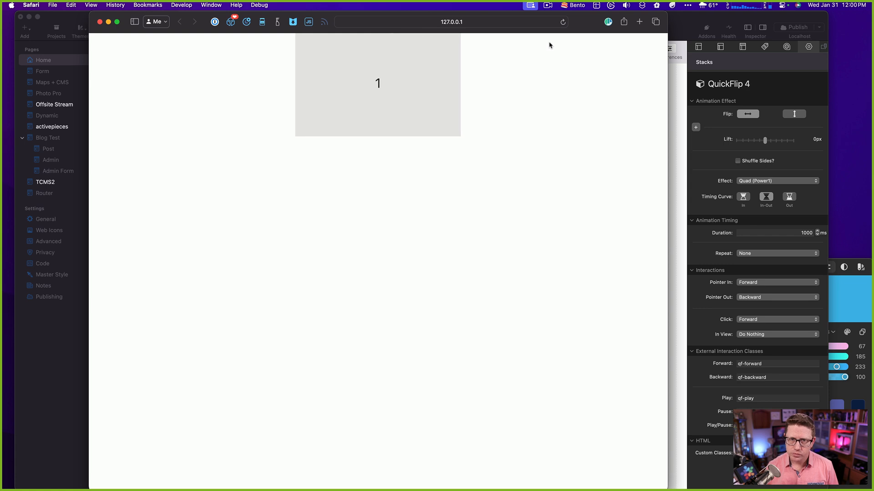
# - Return to RapidWeaver and check the settings of the first slot's Container and its QF Side
pyautogui.press('super+Tab')
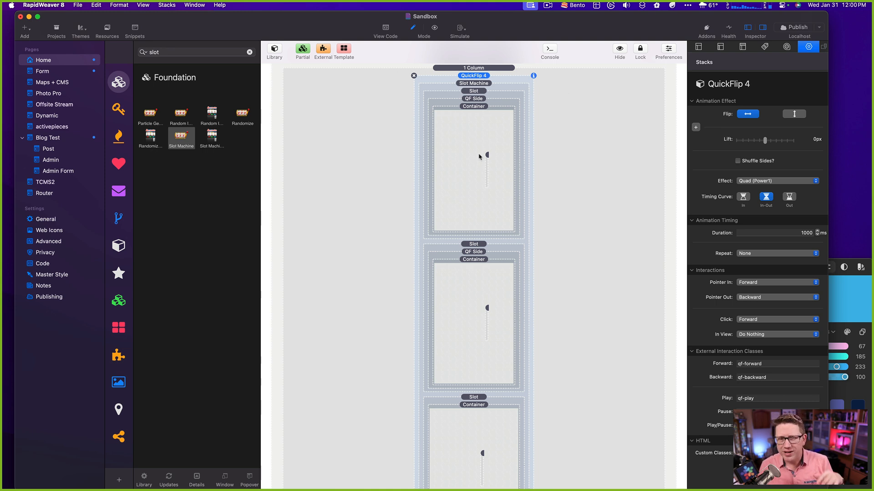
pyautogui.click(481, 111)
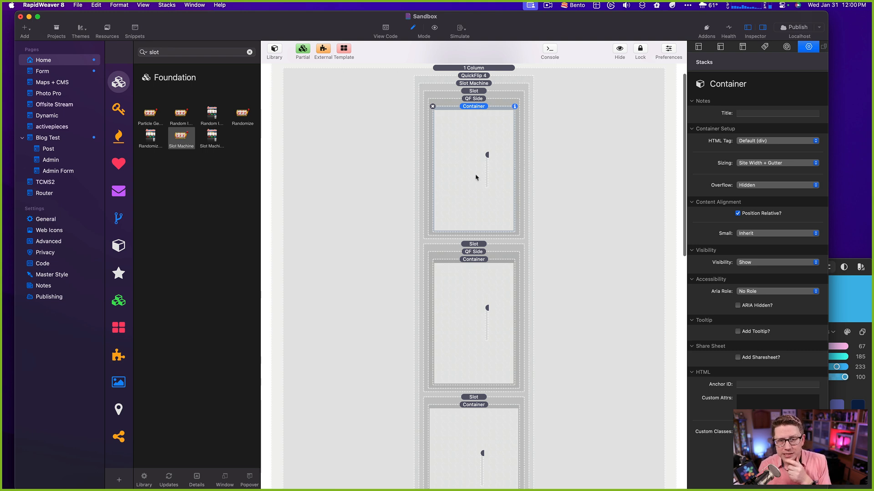
pyautogui.click(474, 100)
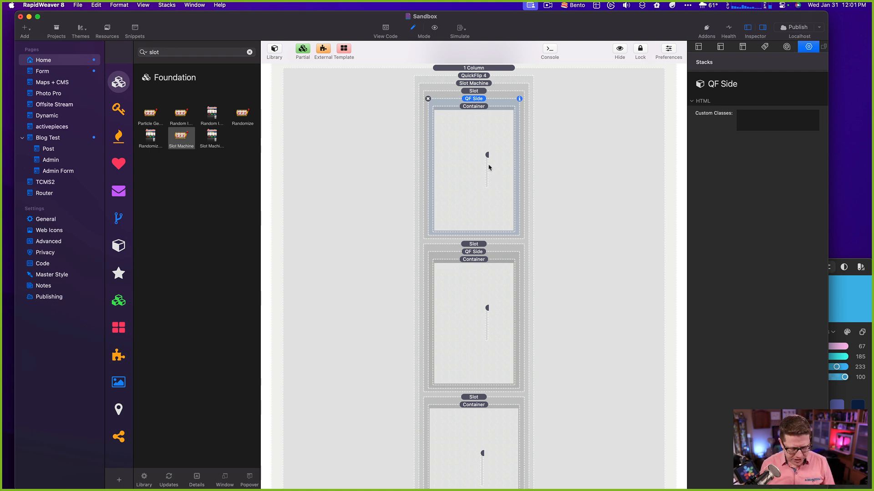
# - Preview the page in Safari again, flip the QuickFlip forward through its sides, and close the preview
pyautogui.press('super+shift+r')
pyautogui.click(351, 132)
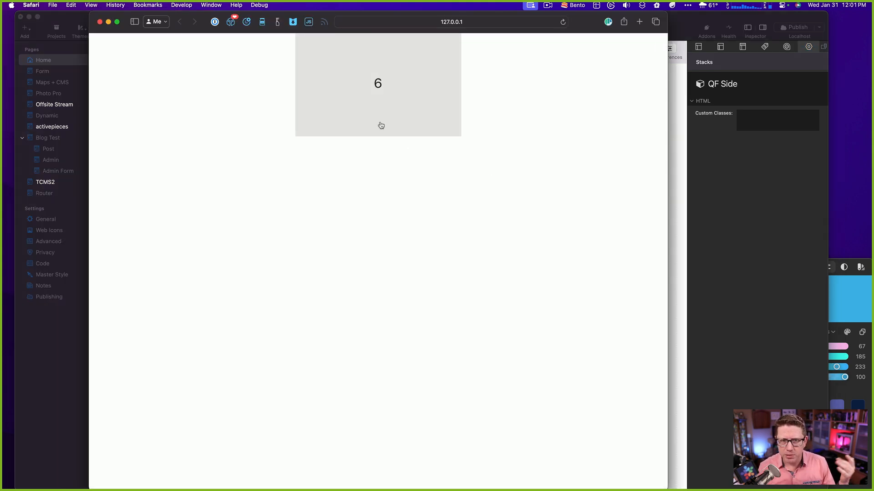
pyautogui.click(380, 118)
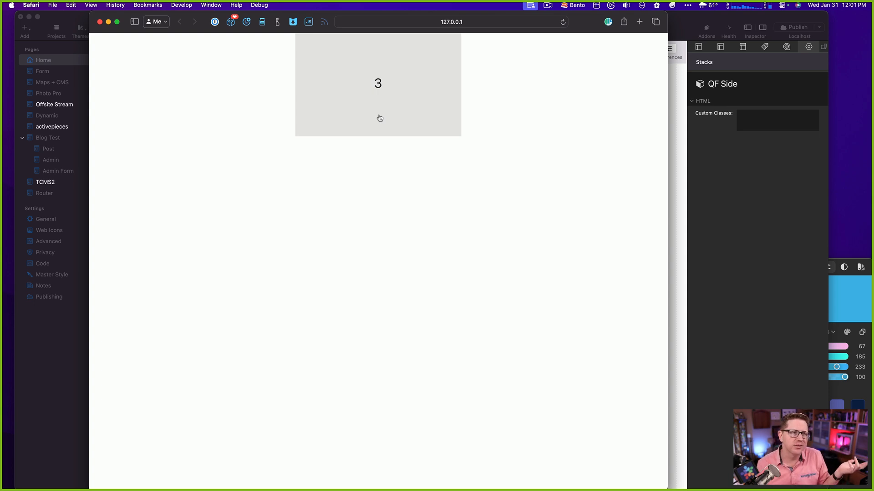
pyautogui.click(380, 118)
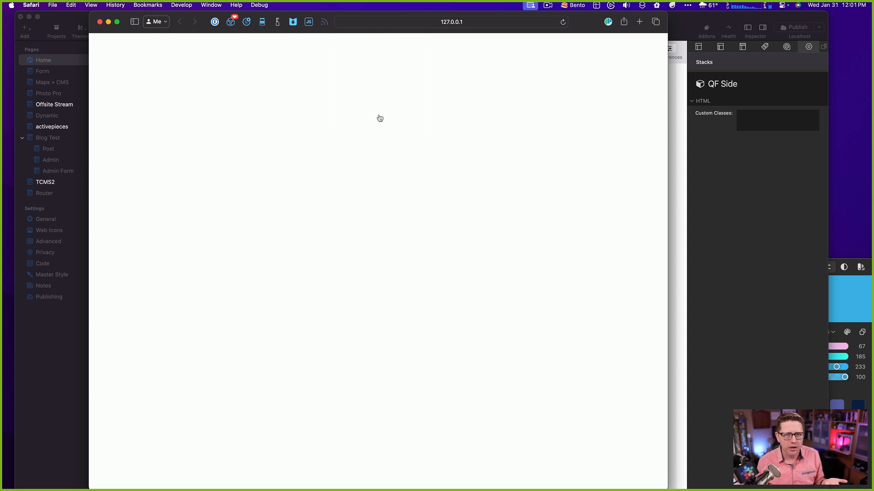
pyautogui.press('super+w')
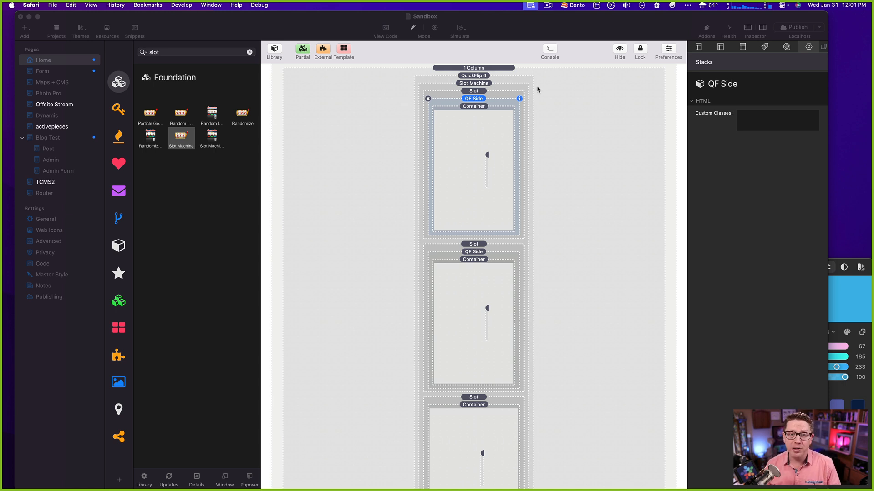
# - Set the 1 Column stack's Medium size to 6 (50%) and look over the numbered headers in all slots
pyautogui.click(472, 108)
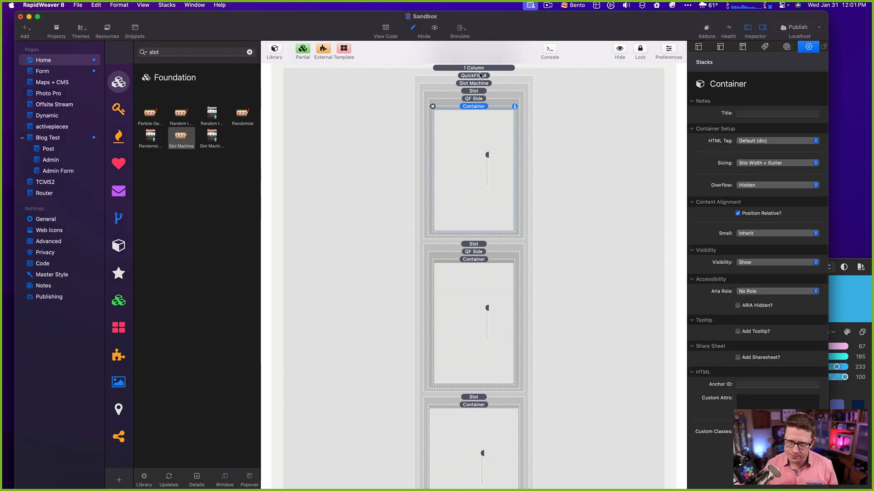
pyautogui.click(483, 68)
pyautogui.click(754, 157)
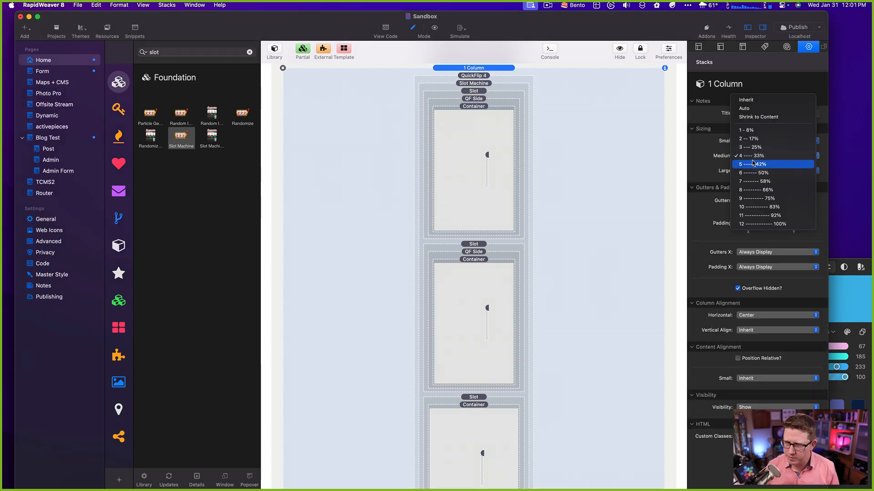
pyautogui.click(753, 173)
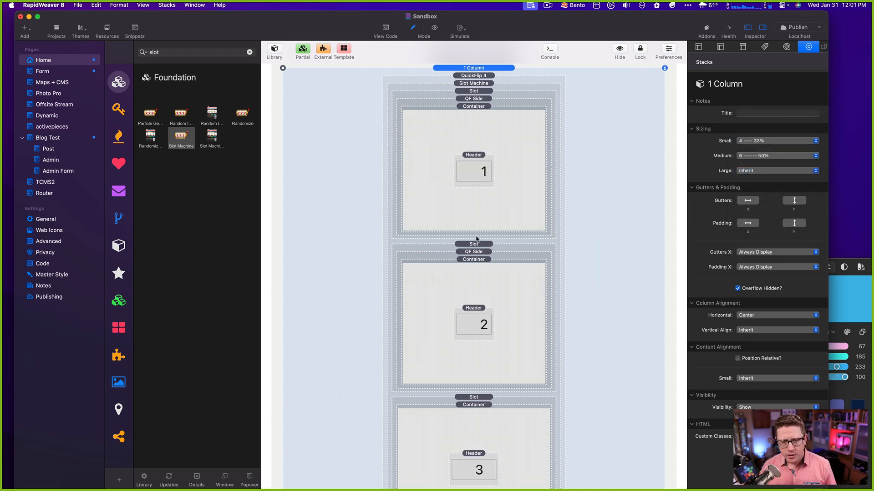
pyautogui.scroll(-5, 475, 250)
pyautogui.scroll(-8, 475, 249)
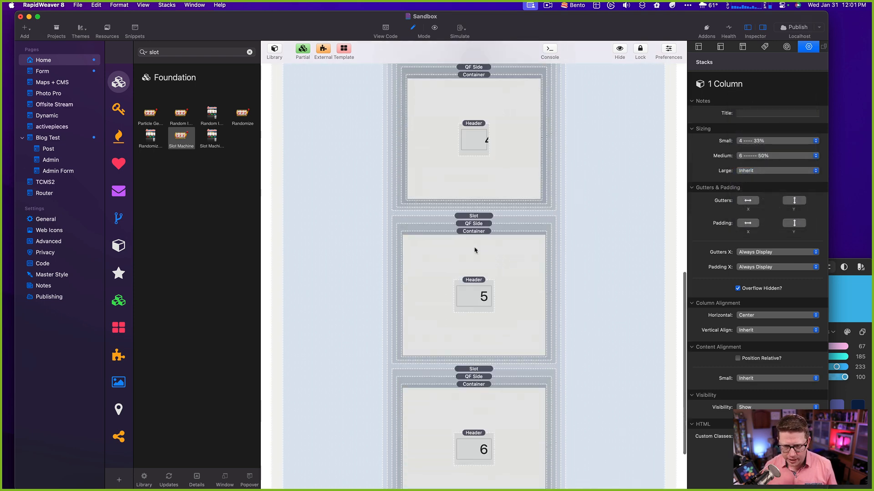
pyautogui.scroll(13, 473, 273)
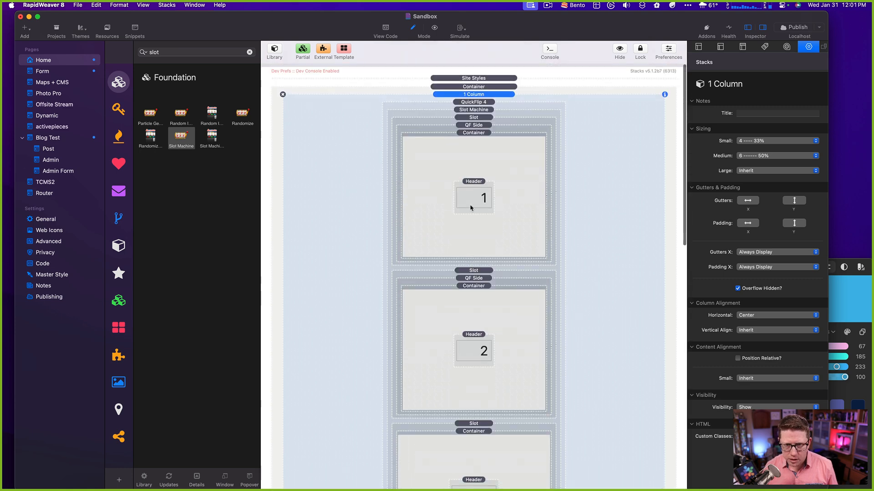
# - Move the QF Side with header 1 out of the Slot Machine directly into QuickFlip 4, and delete the Slot Machine
pyautogui.click(473, 122)
pyautogui.moveTo(473, 122)
pyautogui.mouseDown()
pyautogui.moveTo(474, 109)
pyautogui.moveTo(477, 116)
pyautogui.mouseUp()
pyautogui.click(474, 249)
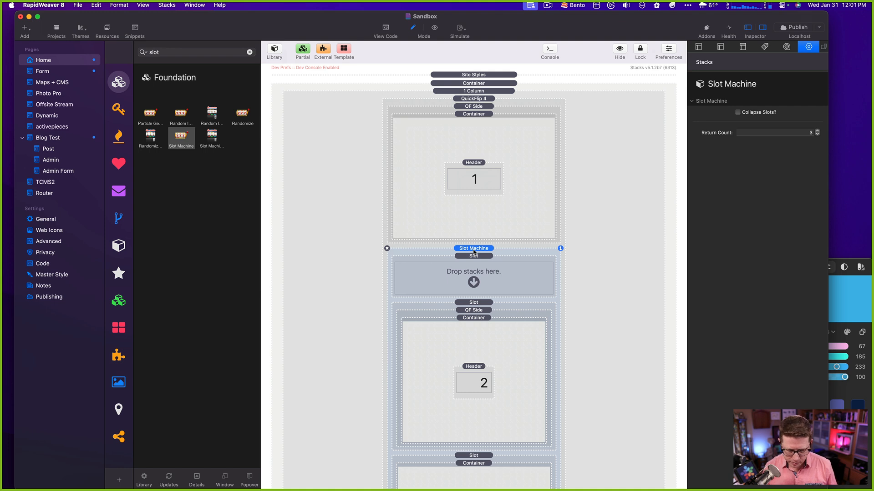
pyautogui.press('Delete')
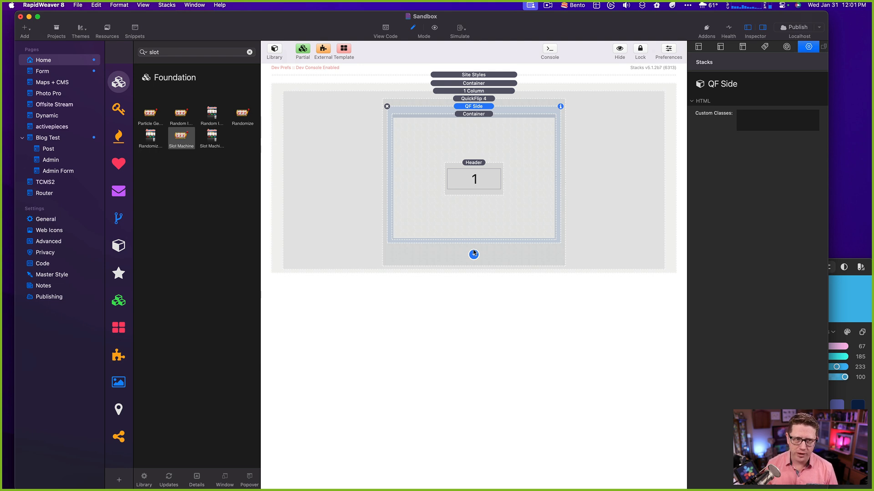
# - Add a Particle Generator above the QF Side, and give its Particle Data the macro number and CSV data 1,2,3,4,5,6,7,8,9
pyautogui.click(147, 117)
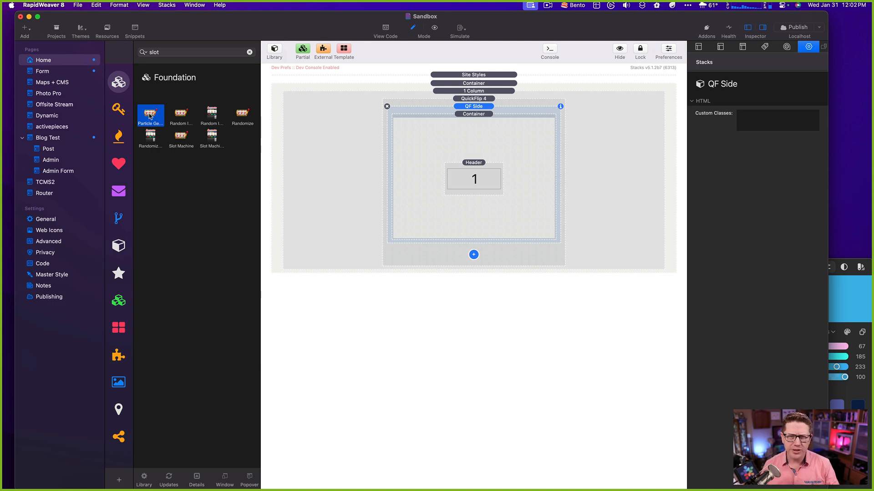
pyautogui.moveTo(149, 116); pyautogui.dragTo(500, 109)
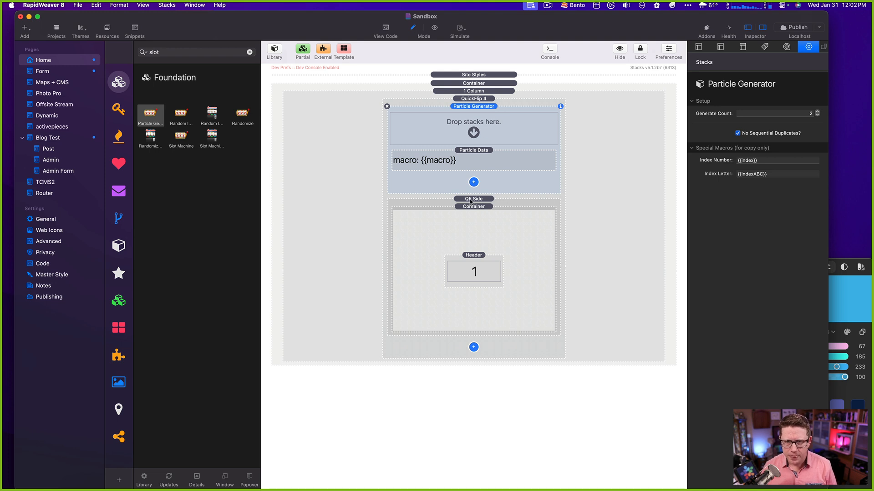
pyautogui.click(467, 158)
pyautogui.doubleClick(757, 112)
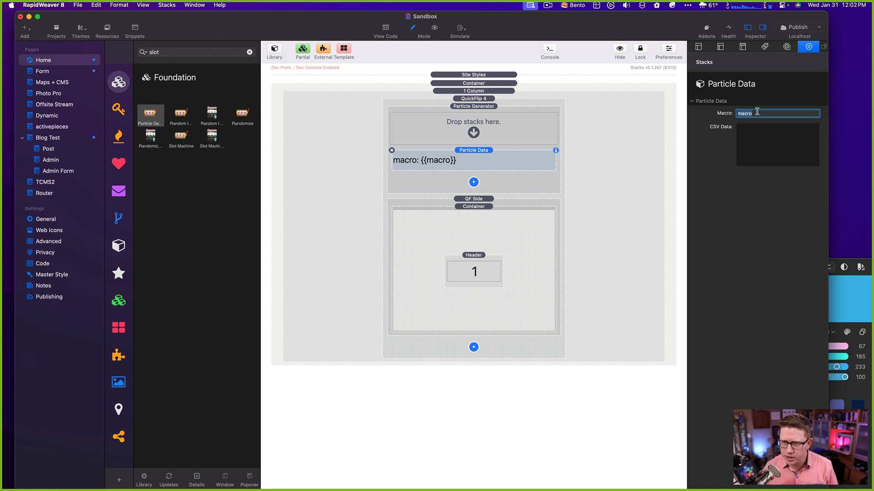
pyautogui.write('number')
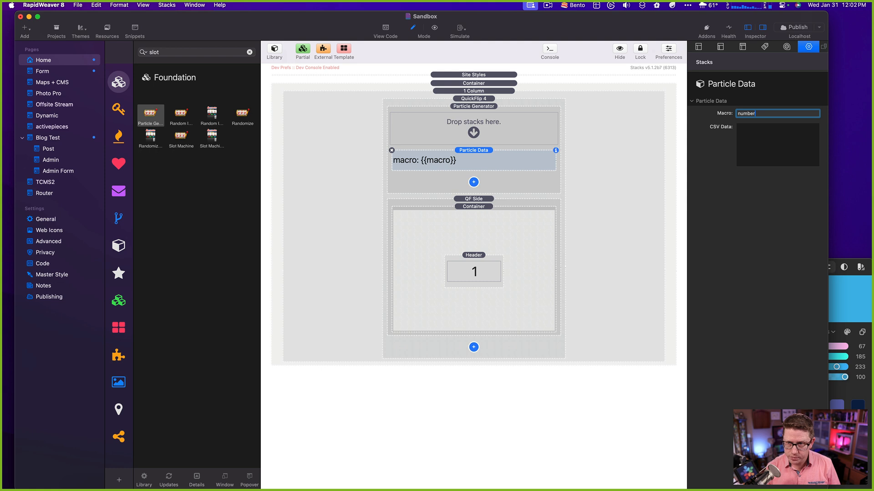
pyautogui.click(760, 136)
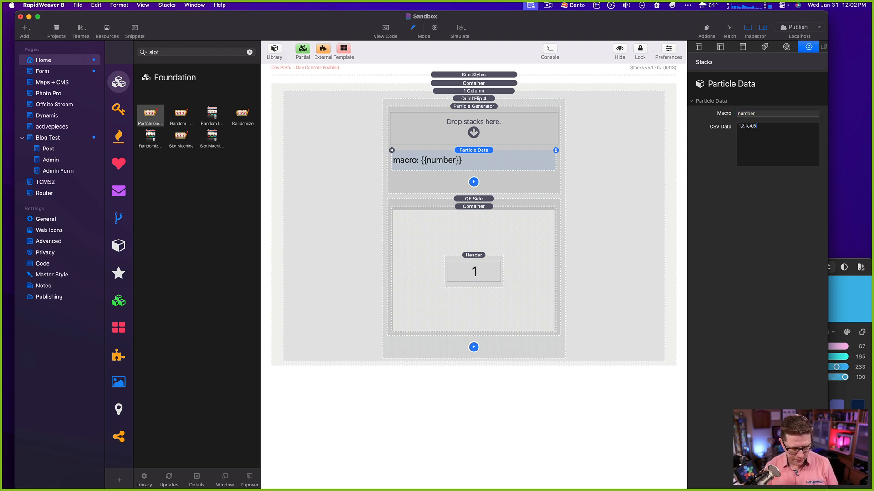
pyautogui.write(',7,8,9')
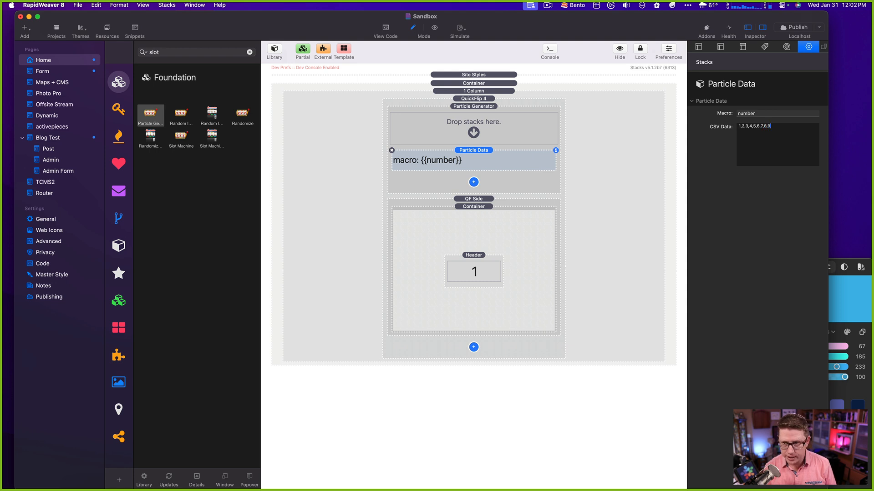
pyautogui.press('super+a')
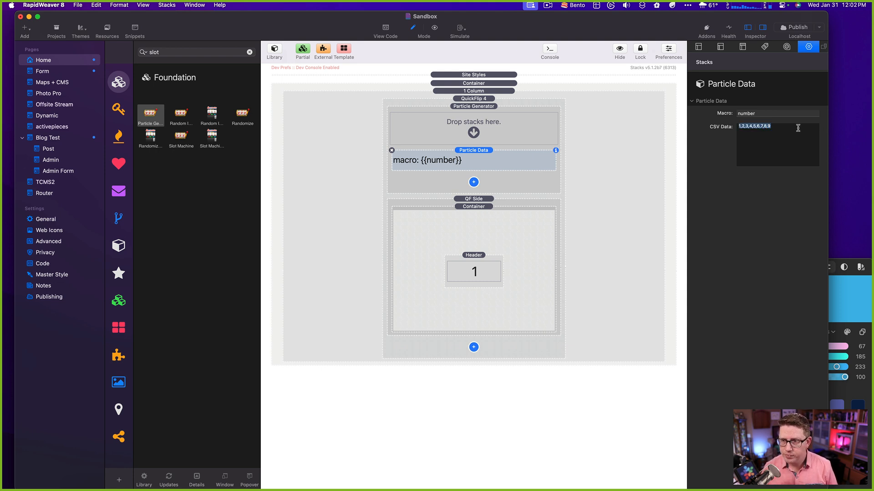
# - Move the QF Side into the Particle Generator, above the Particle Data
pyautogui.click(418, 118)
pyautogui.click(474, 199)
pyautogui.moveTo(474, 199); pyautogui.dragTo(475, 130)
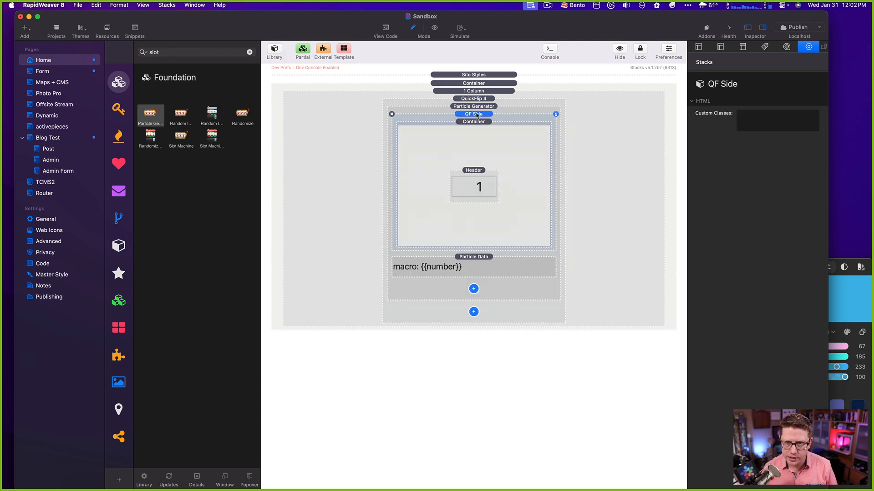
# - Replace the header text inside the QF Side with the macro {{number}}
pyautogui.click(471, 185)
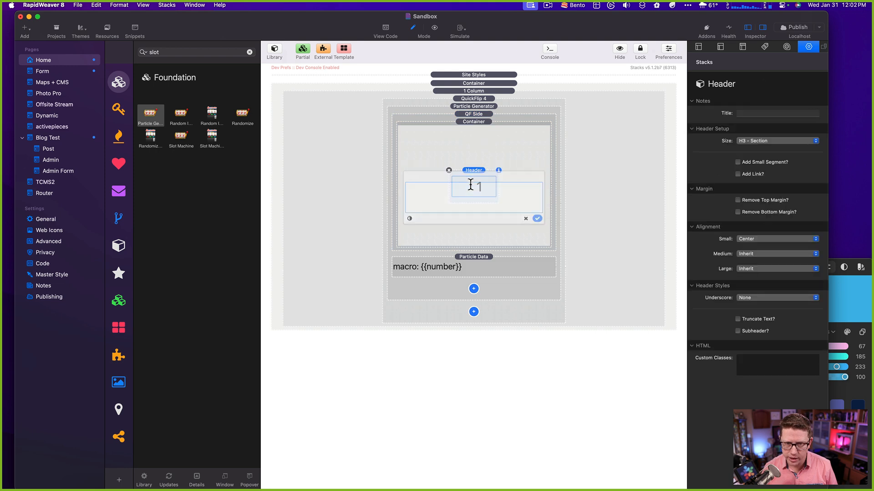
pyautogui.doubleClick(471, 184)
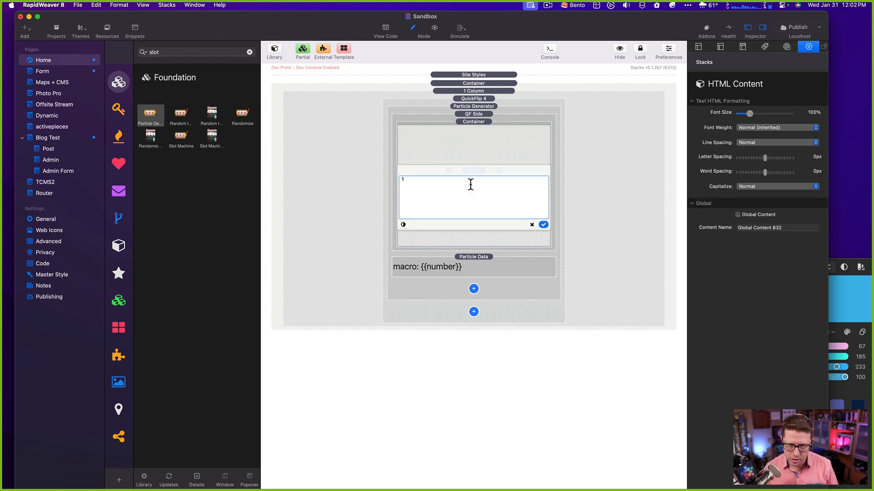
pyautogui.press('BackSpace')
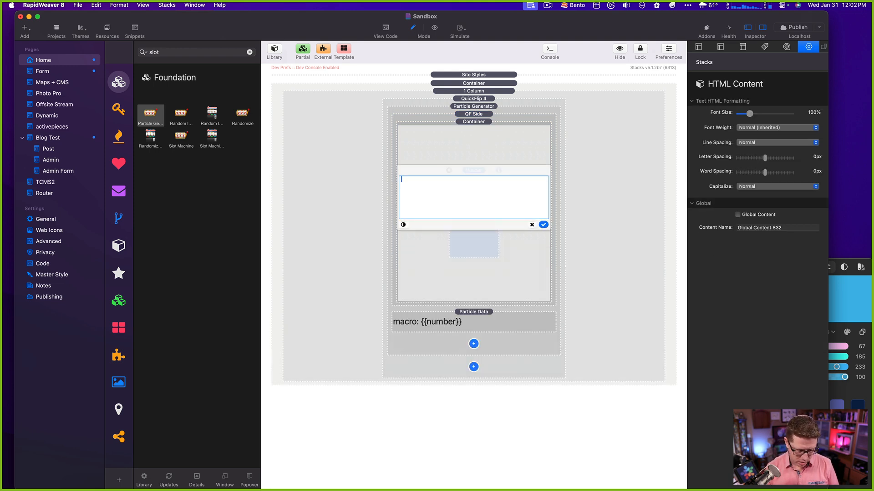
pyautogui.write('{{number}}')
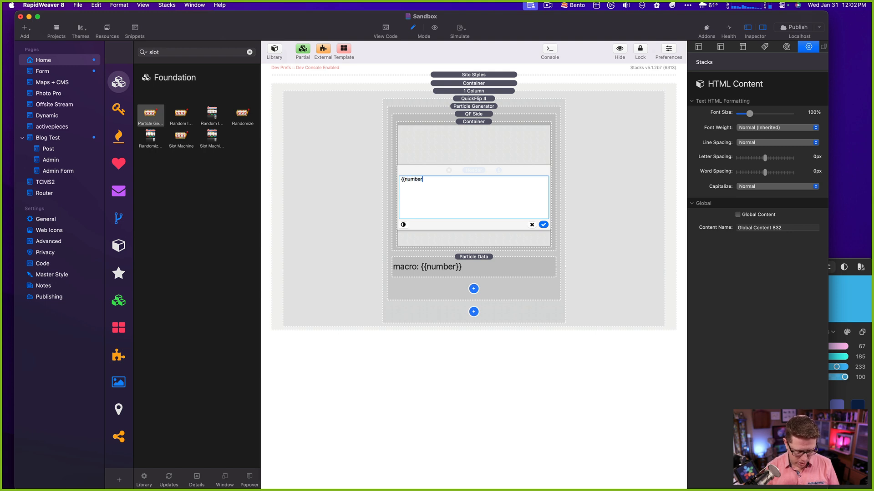
pyautogui.click(543, 225)
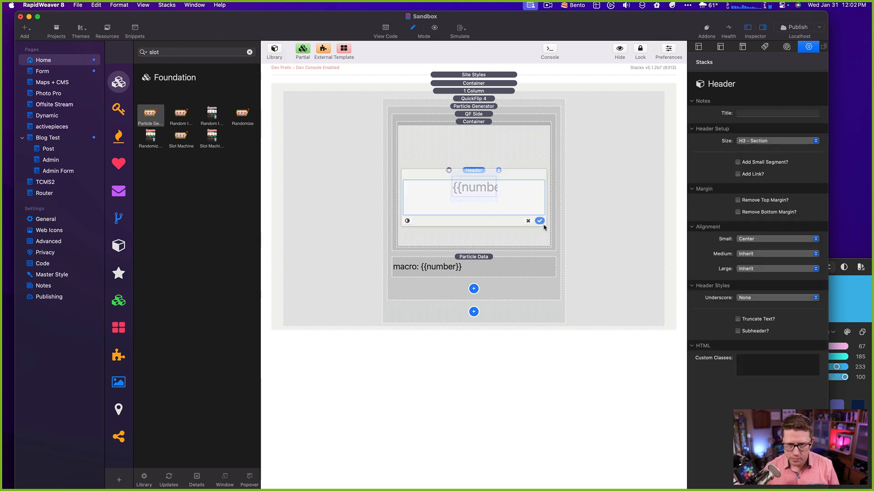
# - Review the Particle Data macro and CSV values, and set the Particle Generator's Generate Count to 3
pyautogui.click(471, 261)
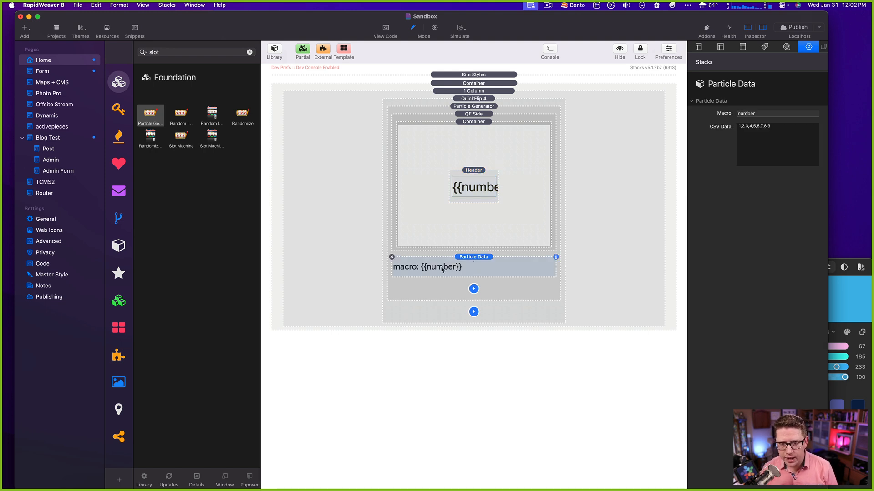
pyautogui.click(763, 114)
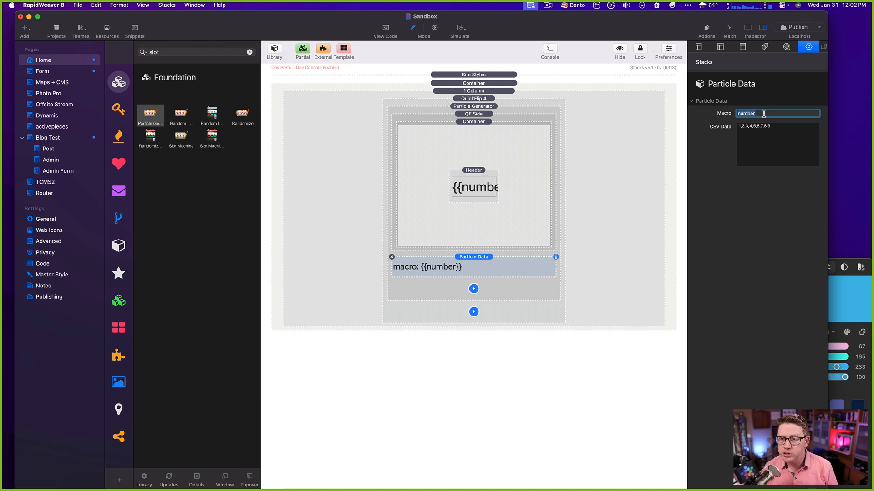
pyautogui.press('Tab')
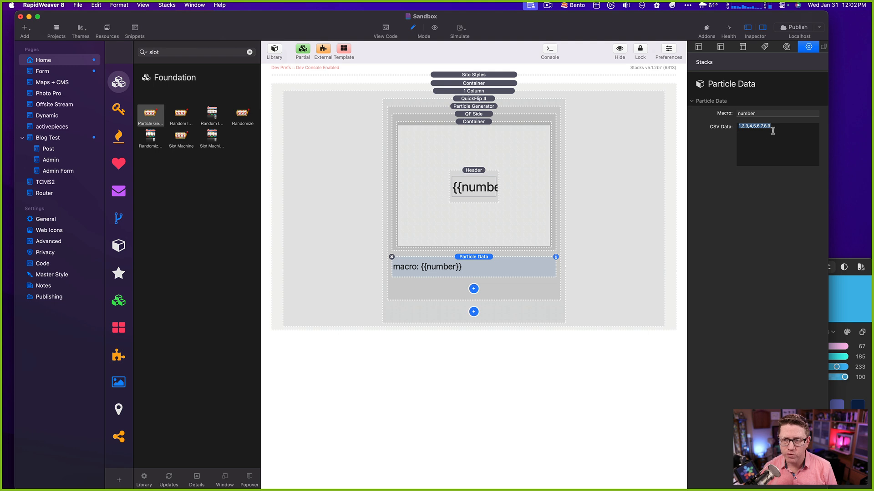
pyautogui.click(476, 108)
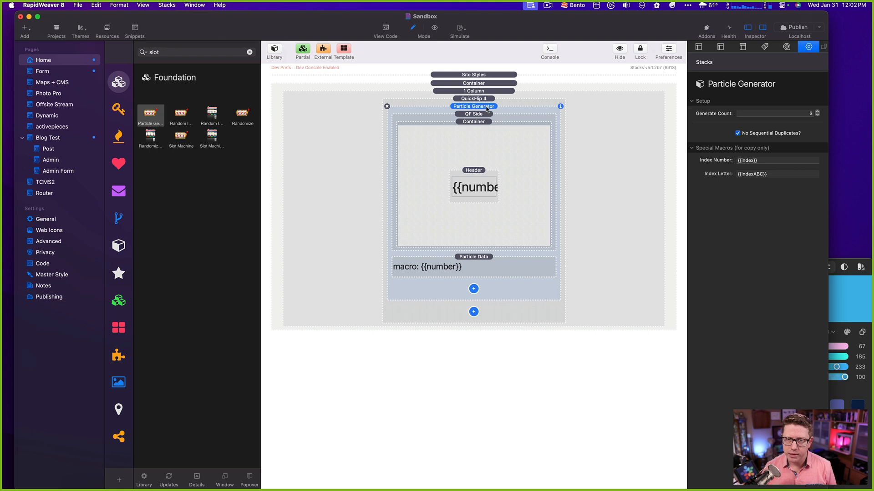
# - Preview the page in Safari, reload it and flip through the generated sides, and return to RapidWeaver
pyautogui.press('alt+super+p')
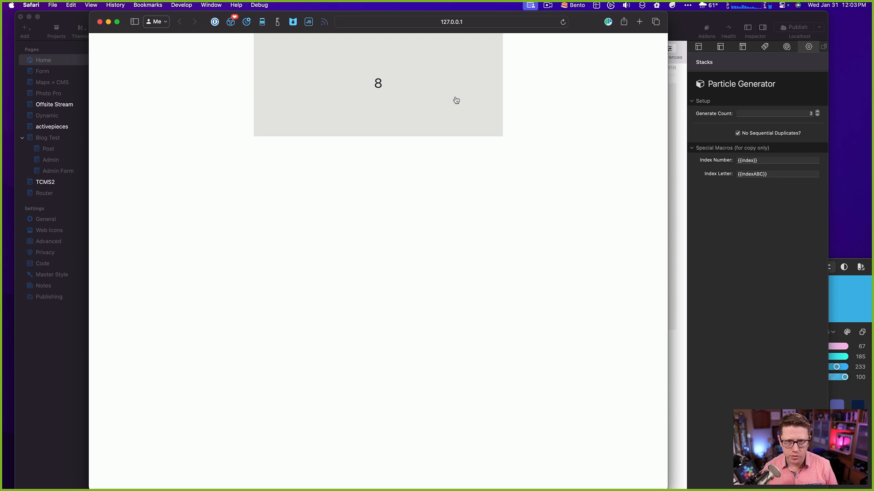
pyautogui.press('super+r')
pyautogui.click(456, 100)
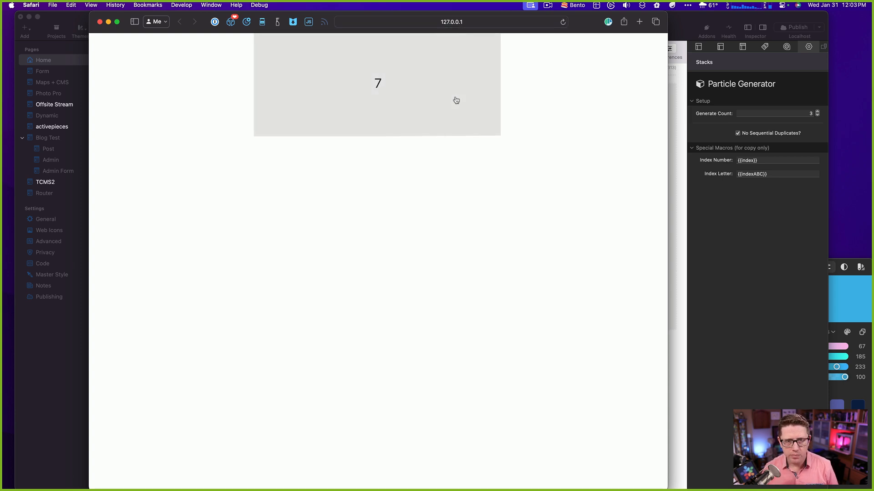
pyautogui.click(456, 100)
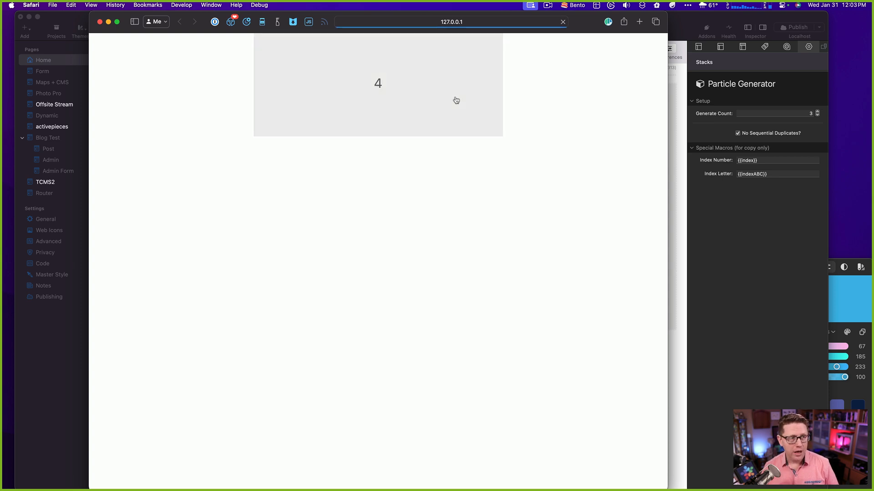
pyautogui.click(728, 235)
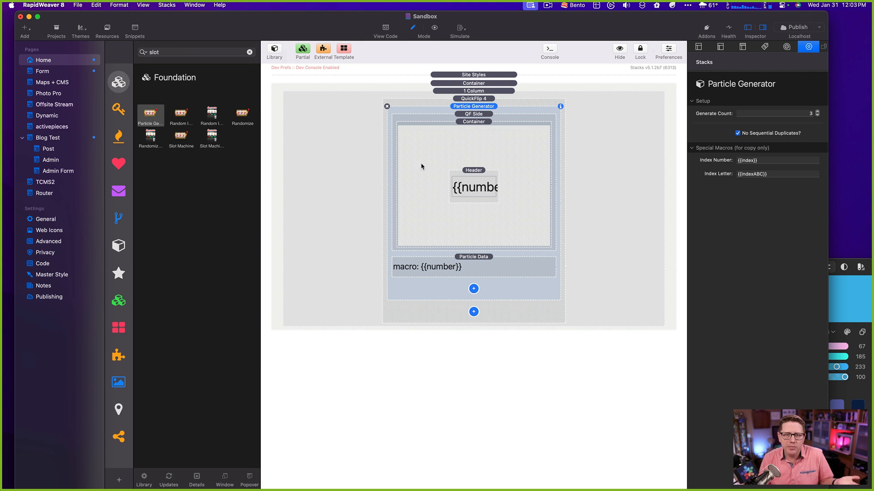
# - Review the settings of the Particle Data, the Header, its Container and the Particle Generator
pyautogui.click(471, 263)
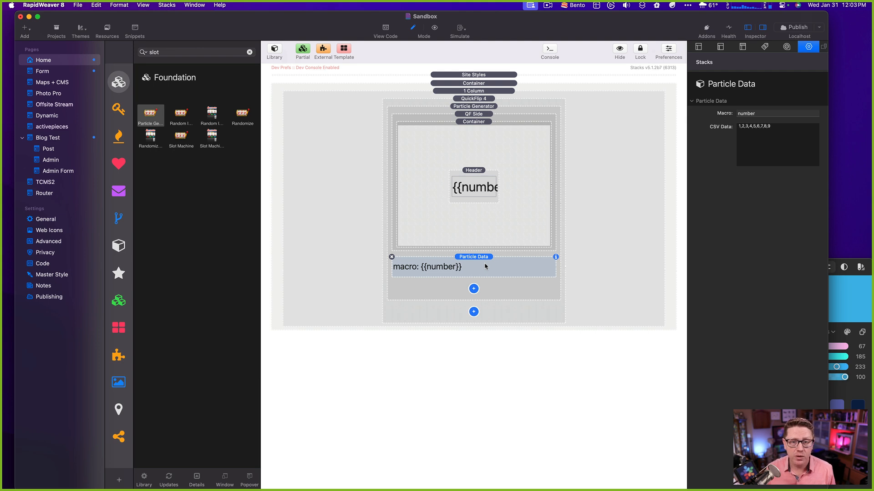
pyautogui.click(474, 172)
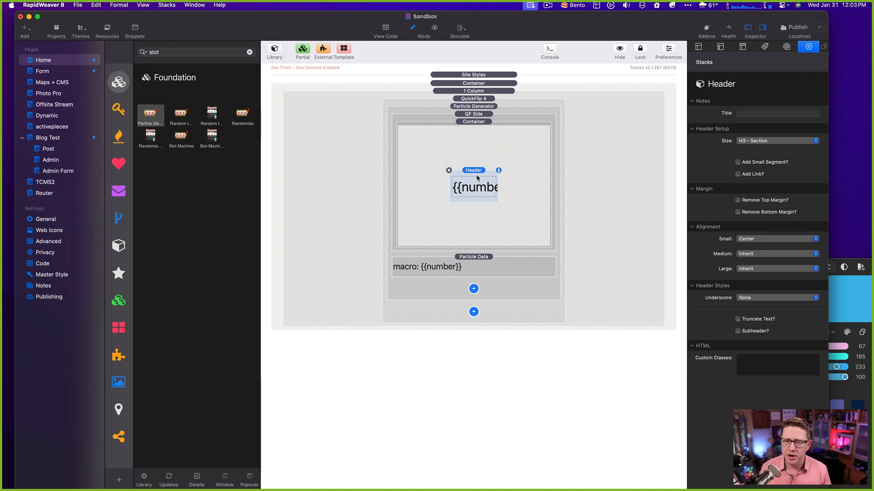
pyautogui.click(483, 131)
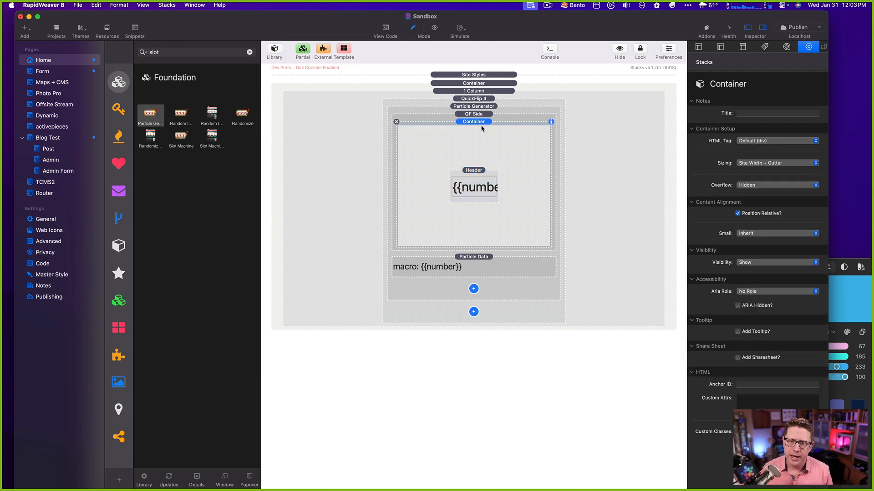
pyautogui.click(480, 108)
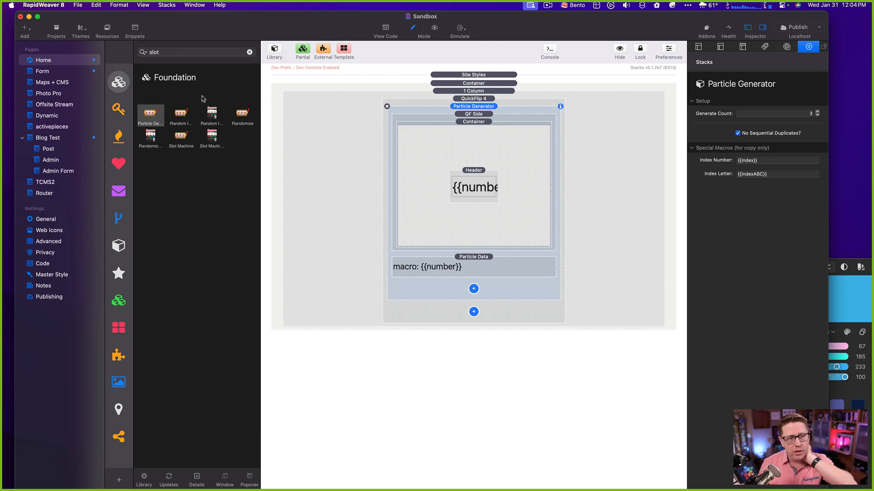
# - Try out a Random Image stack and a Randomize stack above the outer Container to view their settings, and remove both
pyautogui.click(177, 118)
pyautogui.moveTo(178, 118); pyautogui.dragTo(496, 82)
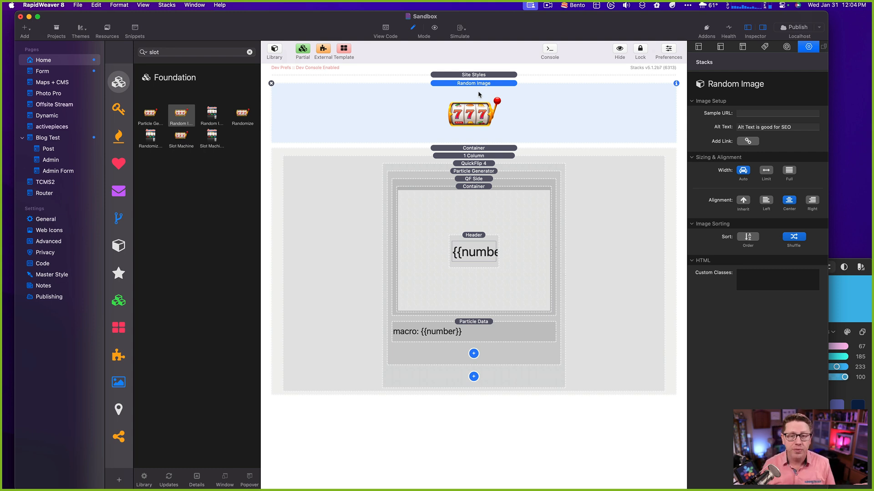
pyautogui.moveTo(242, 113); pyautogui.dragTo(442, 97)
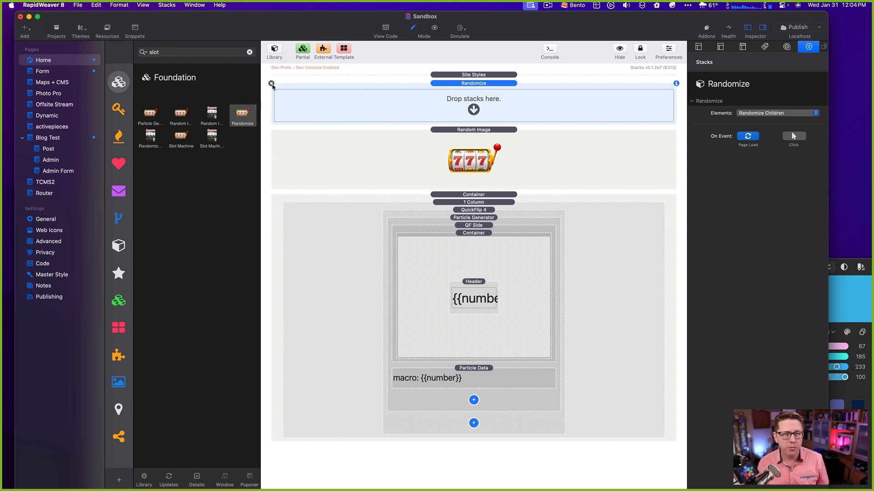
pyautogui.click(271, 84)
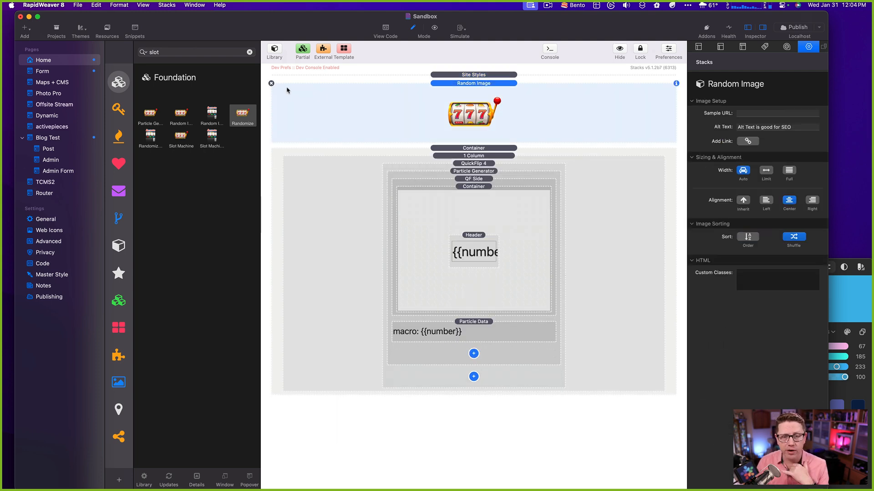
pyautogui.click(186, 138)
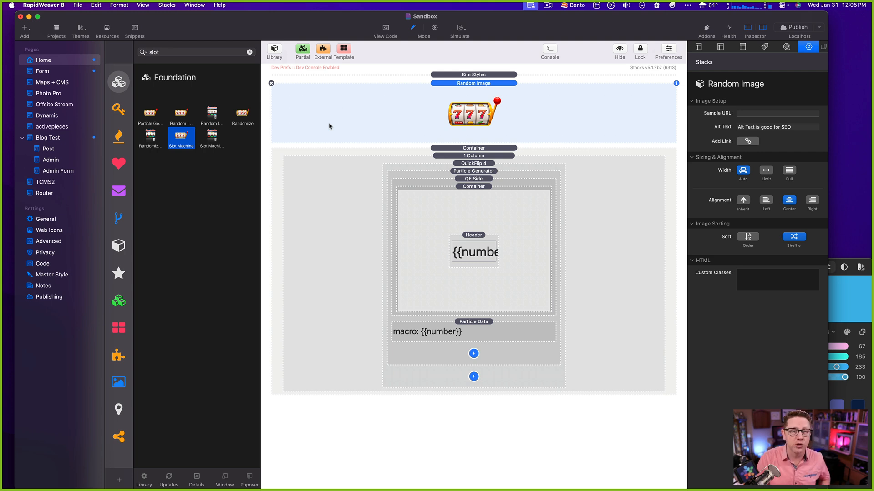
pyautogui.click(271, 83)
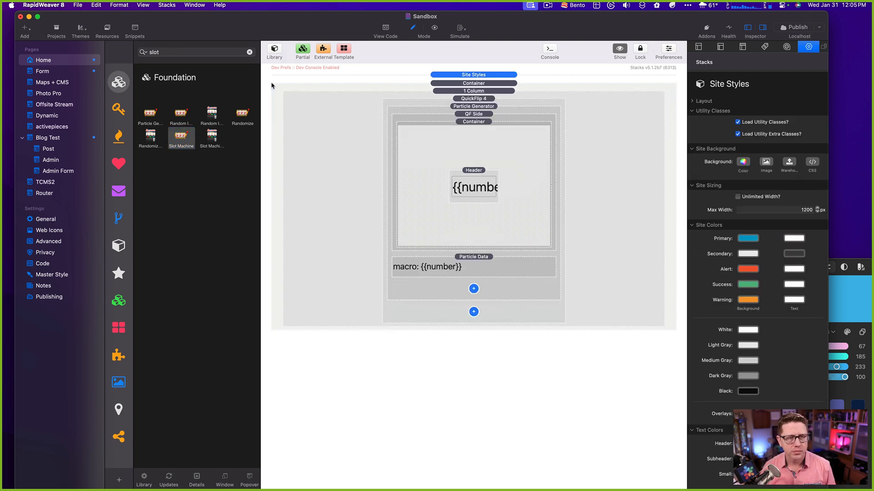
# - Replace the stack library's filter text with "agent" to find the Agent stacks
pyautogui.click(305, 102)
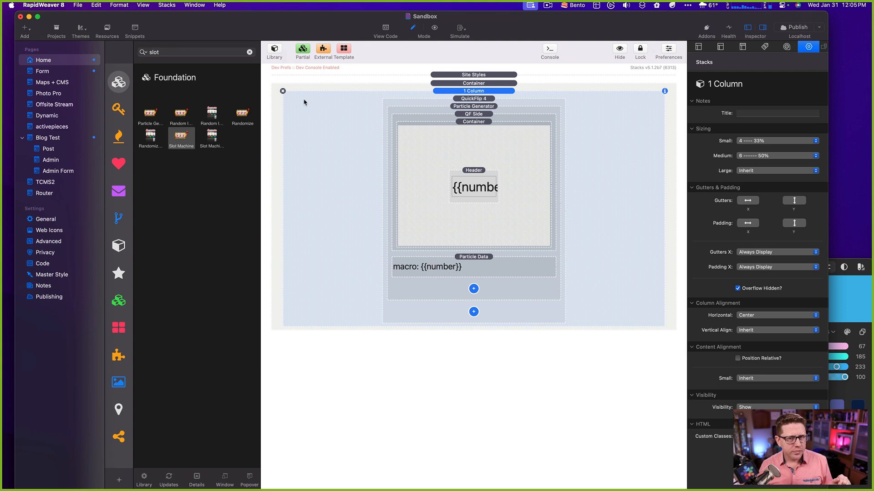
pyautogui.moveTo(339, 29); pyautogui.dragTo(346, 29)
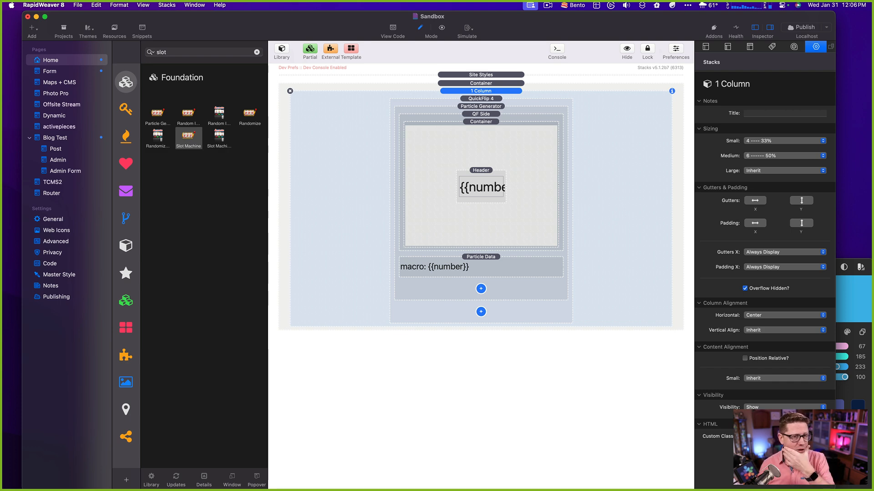
pyautogui.click(257, 52)
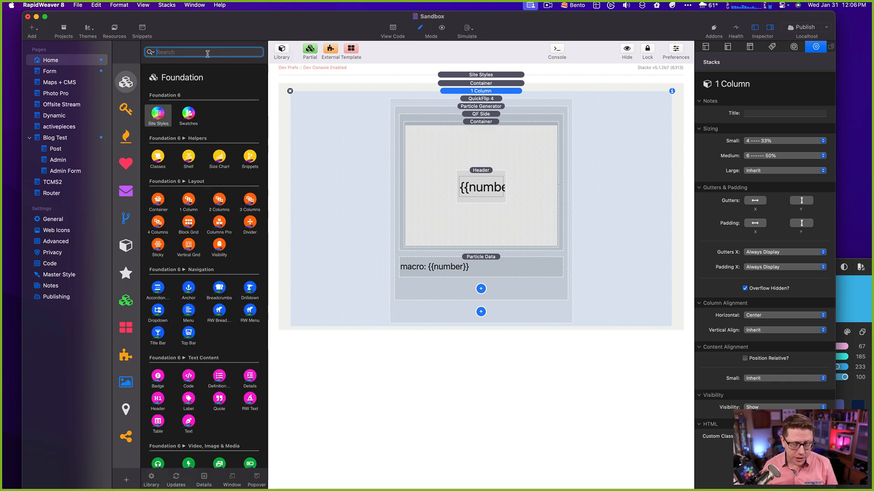
pyautogui.write('agent')
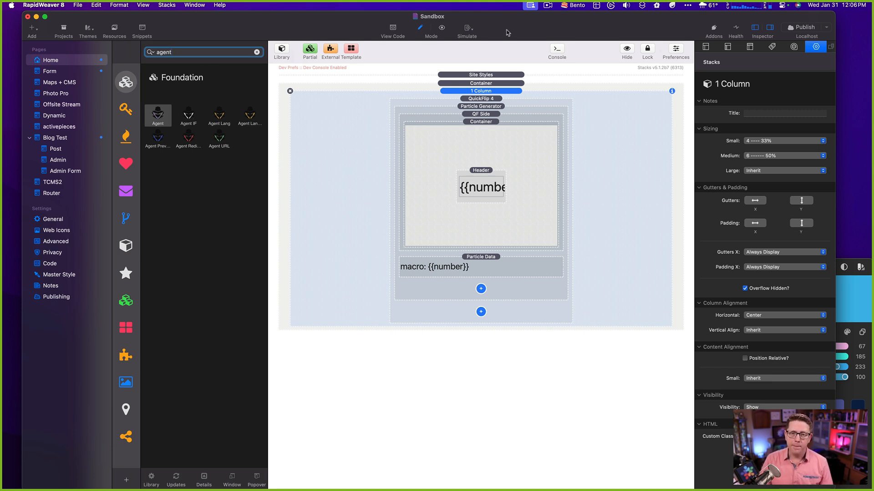
# - Find the project file Agent.rw8 with the system launcher and open it
pyautogui.hotkey('alt', 'space')
pyautogui.write('rw agent')
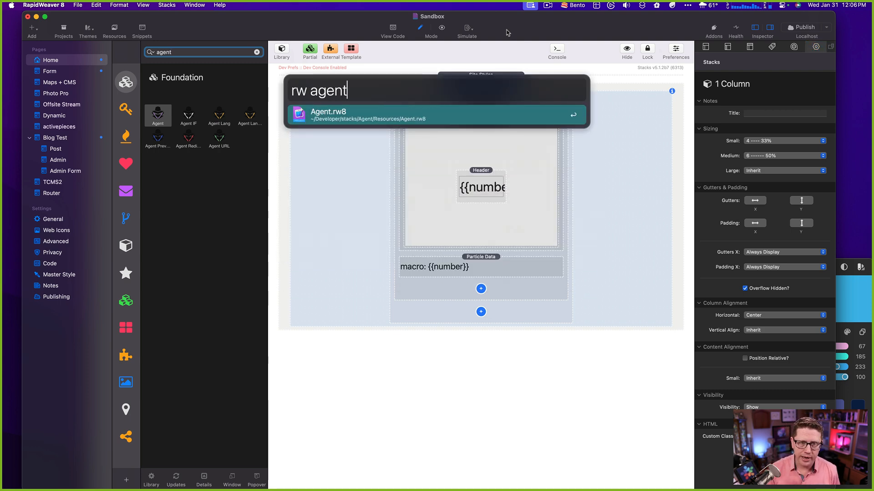
pyautogui.press('Return')
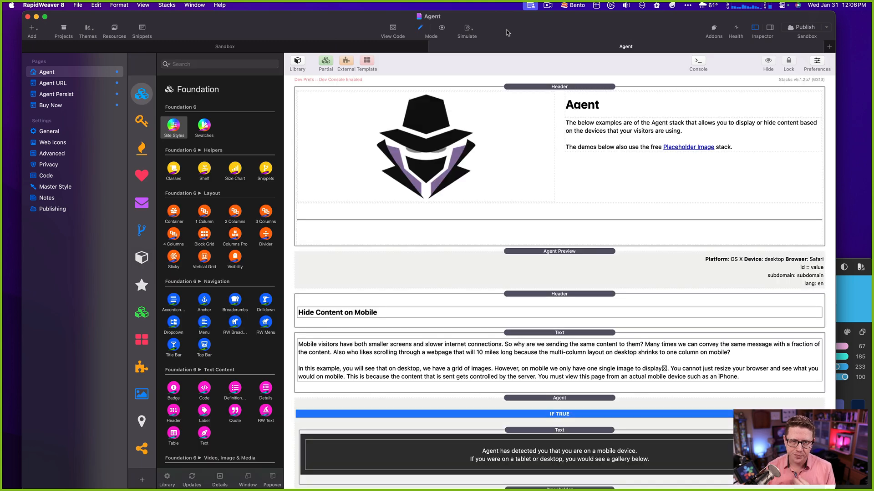
# - Switch to Safari and load the Agent product page at weavers.space/stacks/agent in a new tab
pyautogui.press('super+Tab')
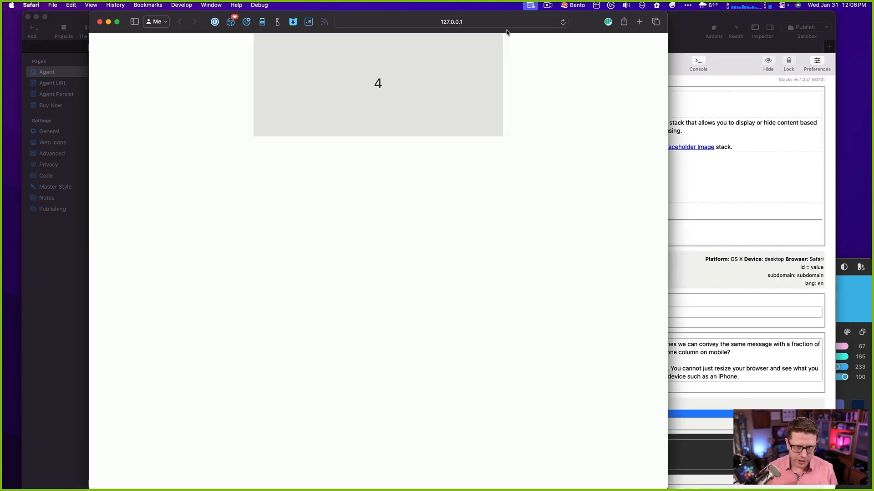
pyautogui.press('super+t')
pyautogui.write('wstac')
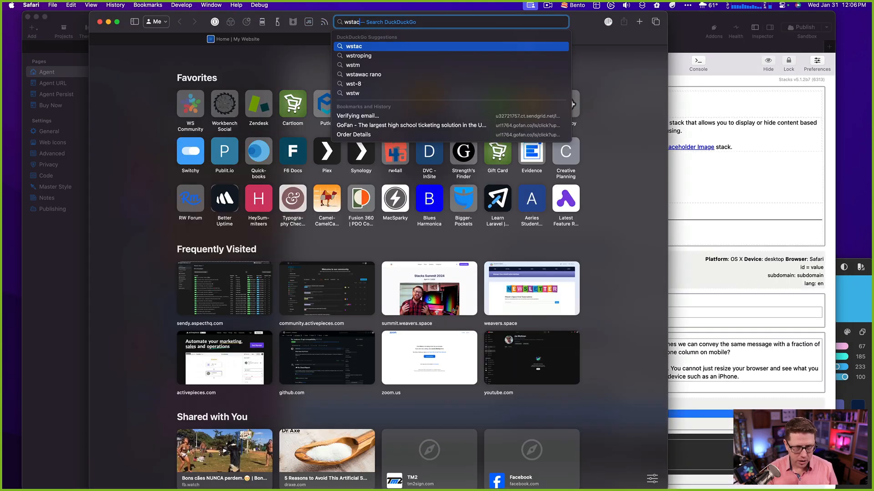
pyautogui.write('agent')
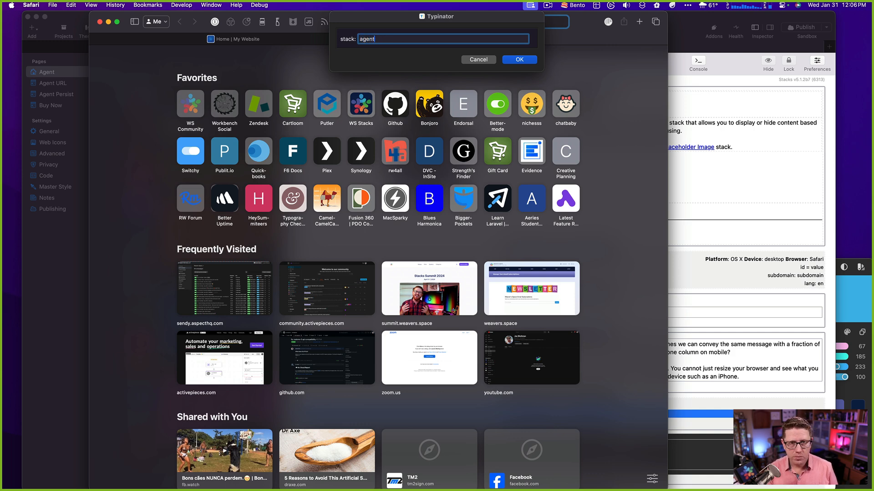
pyautogui.press('Return')
pyautogui.press('Return')
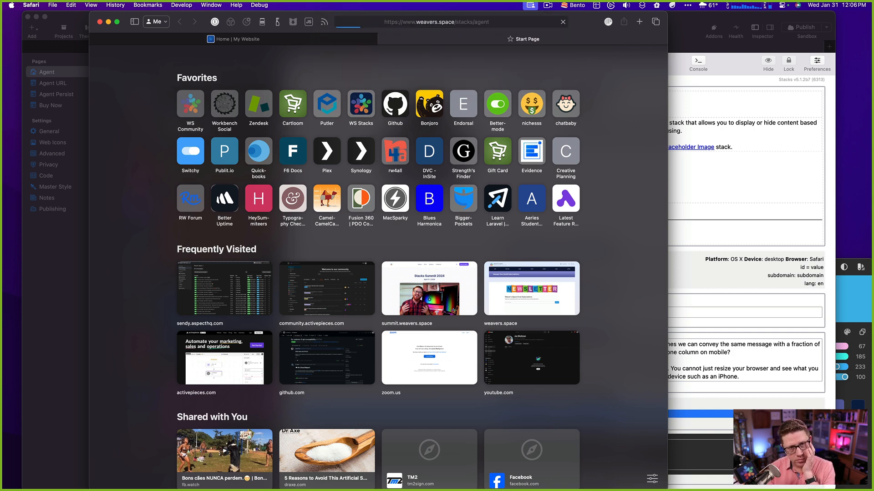
# - Open the Agent stack's demo from the product page and look through its mobile content and platform download examples
pyautogui.scroll(-3, 219, 310)
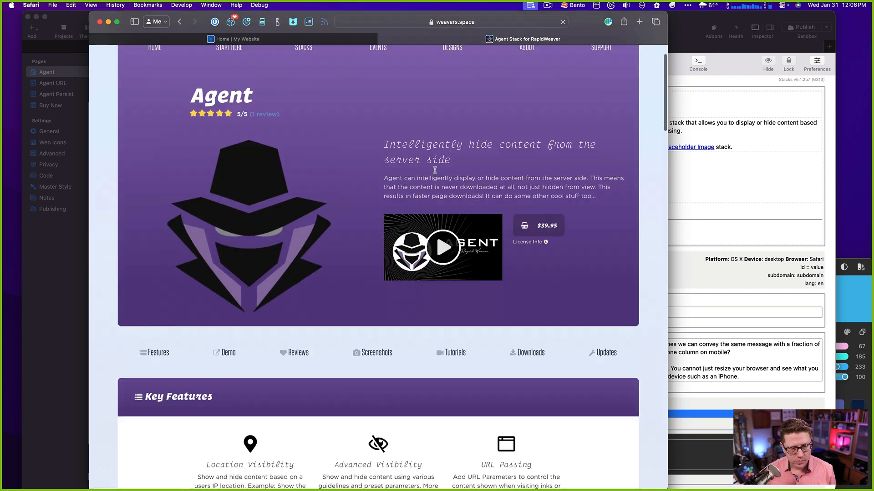
pyautogui.click(220, 309)
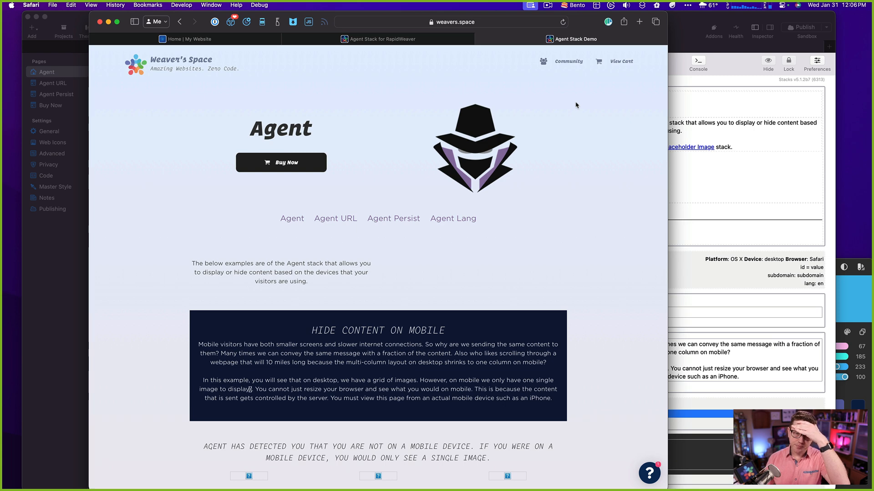
pyautogui.scroll(-1, 568, 140)
pyautogui.scroll(-8, 568, 139)
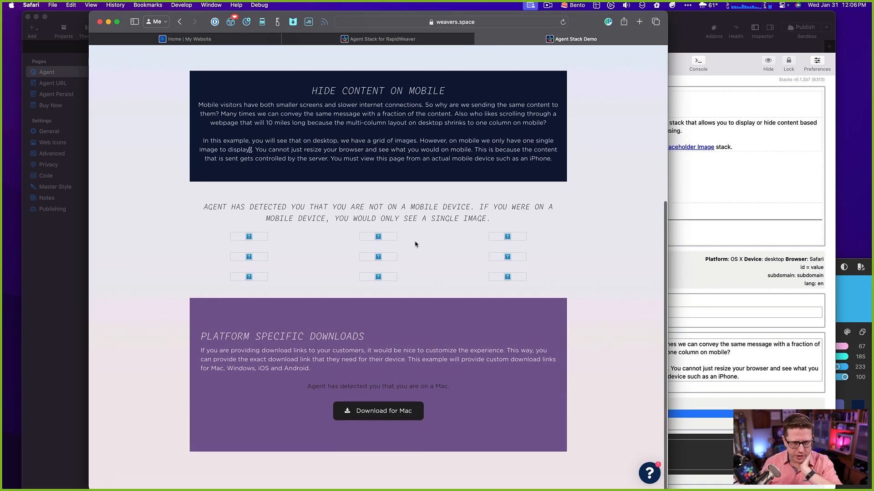
pyautogui.scroll(4, 415, 243)
pyautogui.scroll(5, 417, 241)
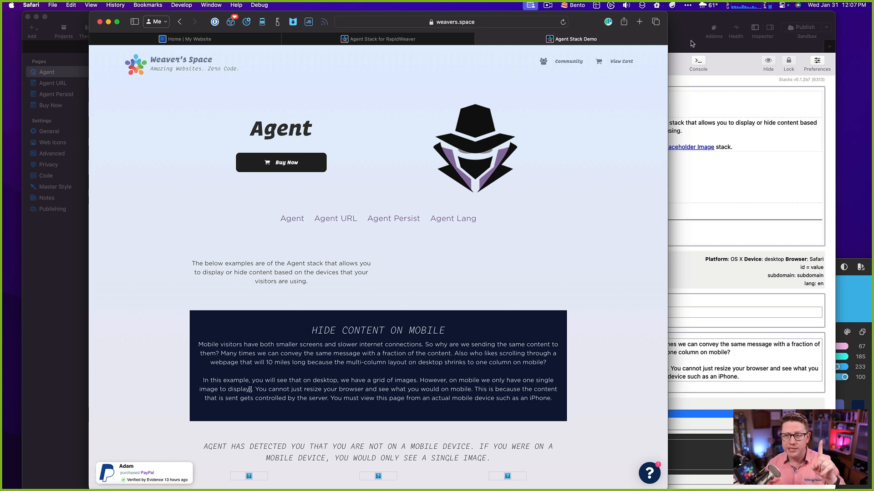
# - Return to RapidWeaver and search the Agent project's stack library for "agent"
pyautogui.press('super+Tab')
pyautogui.click(176, 64)
pyautogui.write('agent')
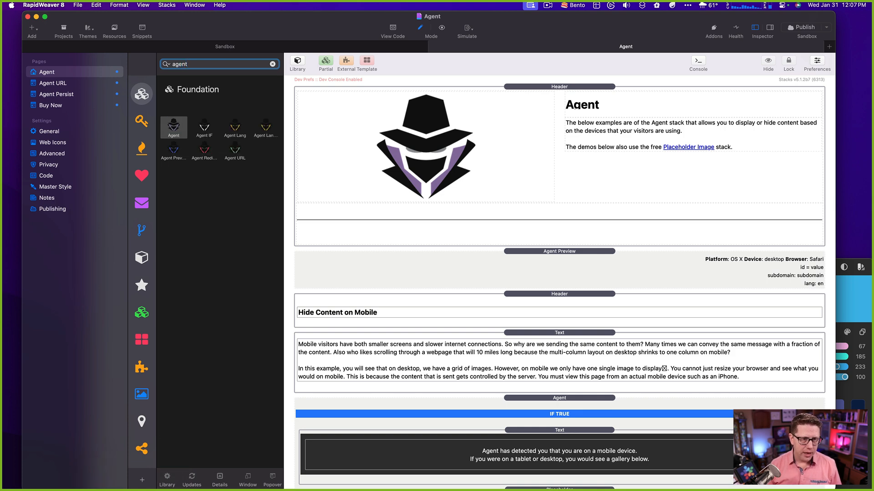
# - Select the Agent stack below the Hide Content on Mobile text and show its settings
pyautogui.click(355, 148)
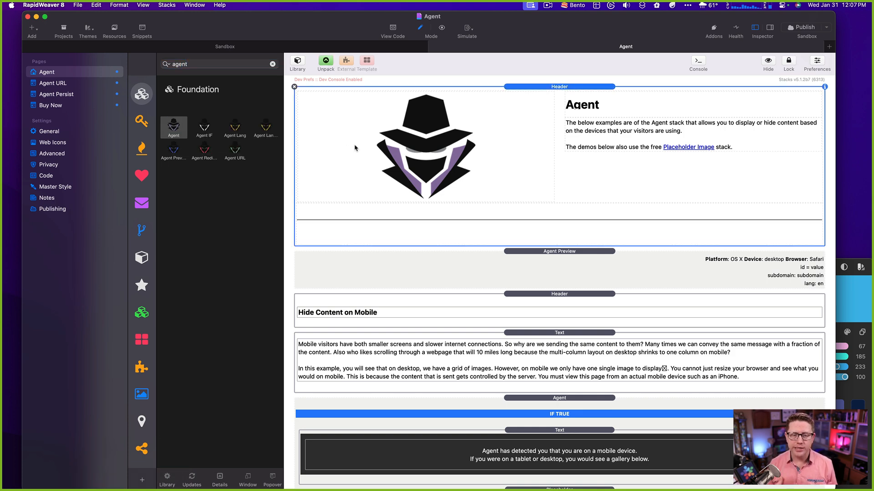
pyautogui.scroll(-3, 449, 208)
pyautogui.click(560, 164)
pyautogui.click(552, 298)
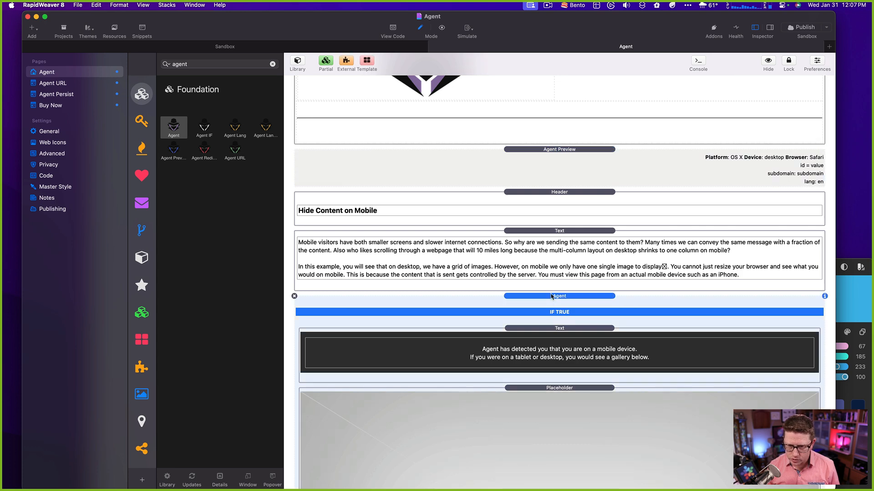
pyautogui.press('super+alt+i')
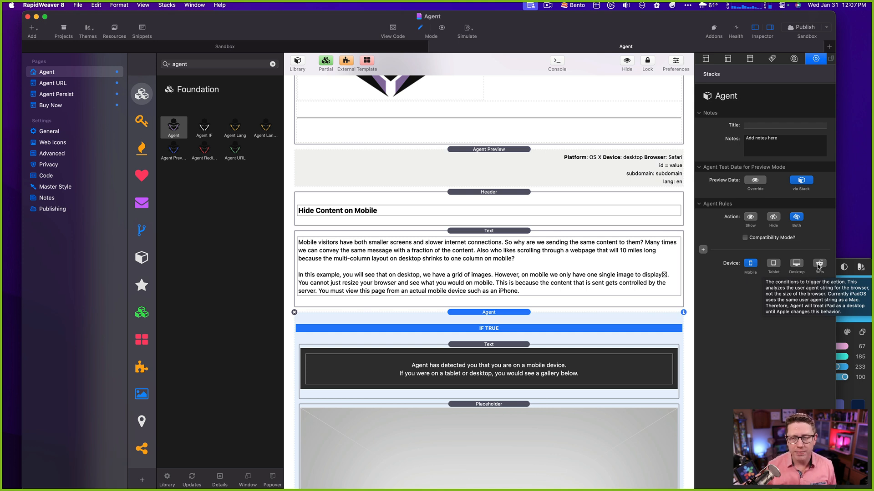
# - Try out the Agent stack's Tablet device rule and its detailed Platform and Browser rules, and turn them all off again
pyautogui.click(774, 272)
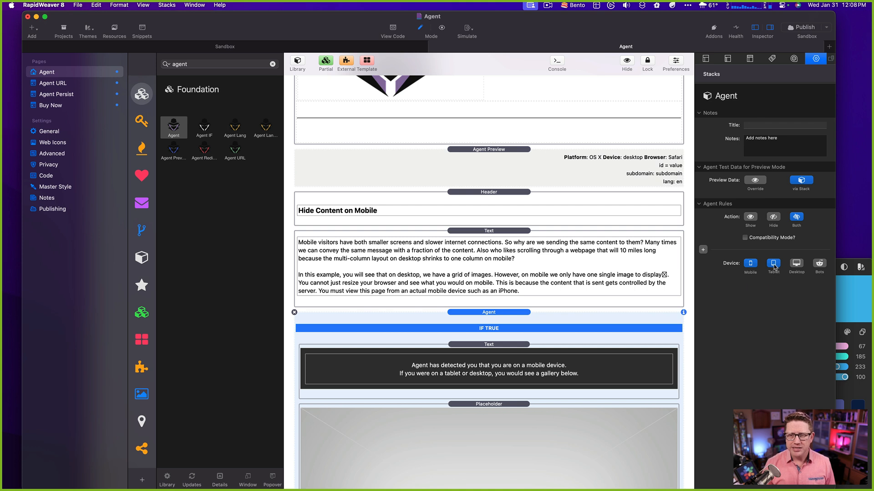
pyautogui.click(773, 265)
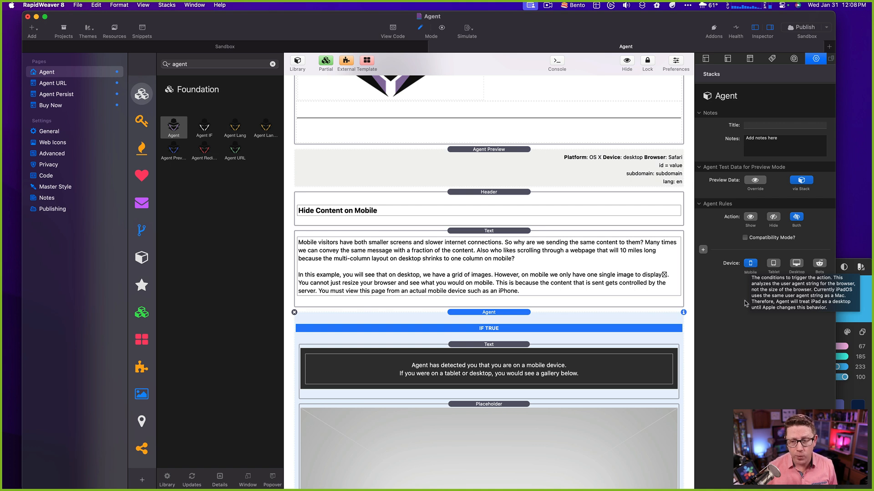
pyautogui.click(703, 249)
pyautogui.click(755, 286)
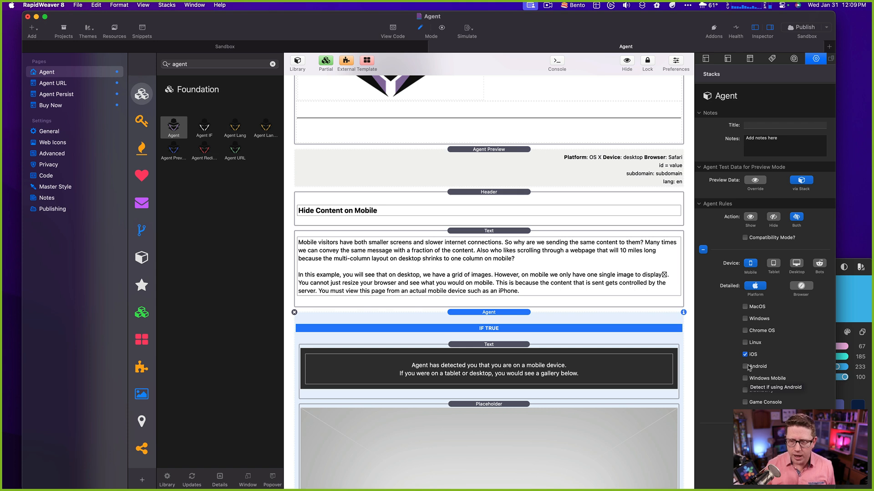
pyautogui.click(801, 285)
pyautogui.scroll(-1, 748, 384)
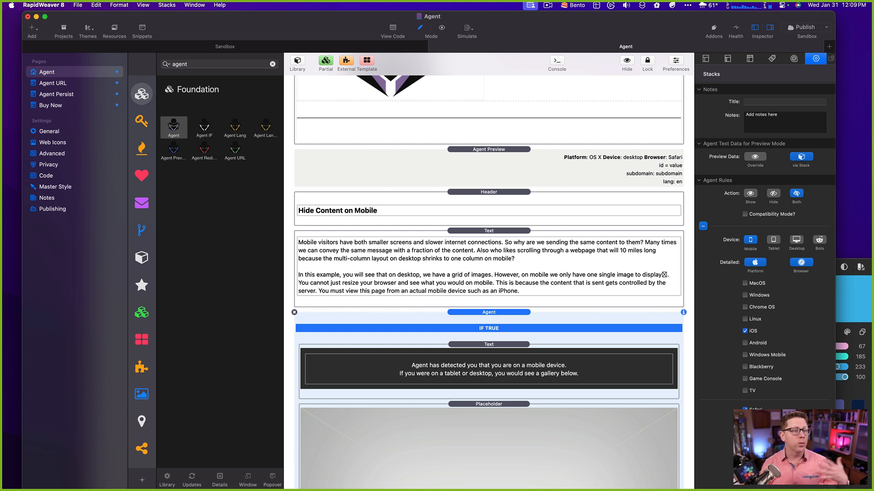
pyautogui.click(803, 264)
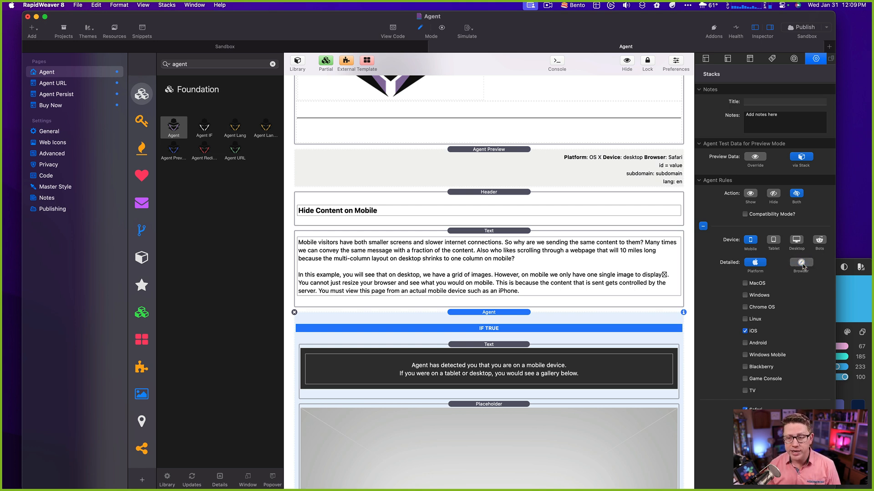
pyautogui.click(754, 286)
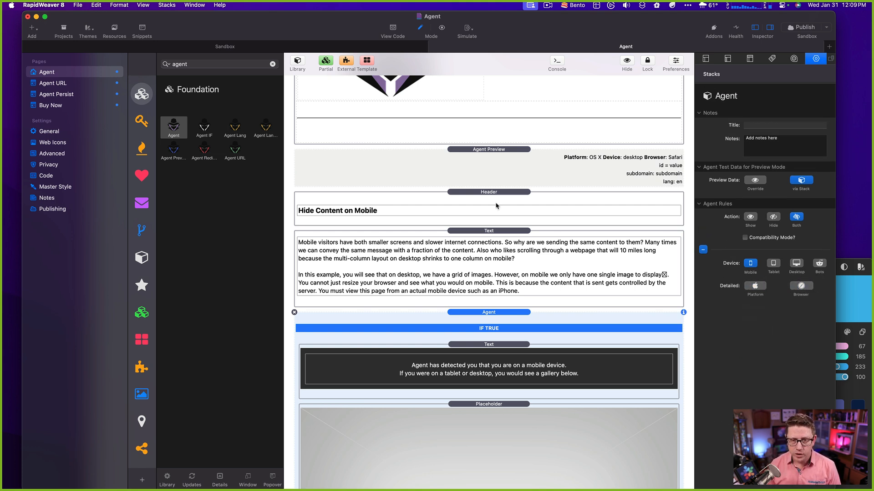
# - Review the Agent Preview stack's settings, and switch to Safari to view the Agent Lang demo page
pyautogui.click(482, 163)
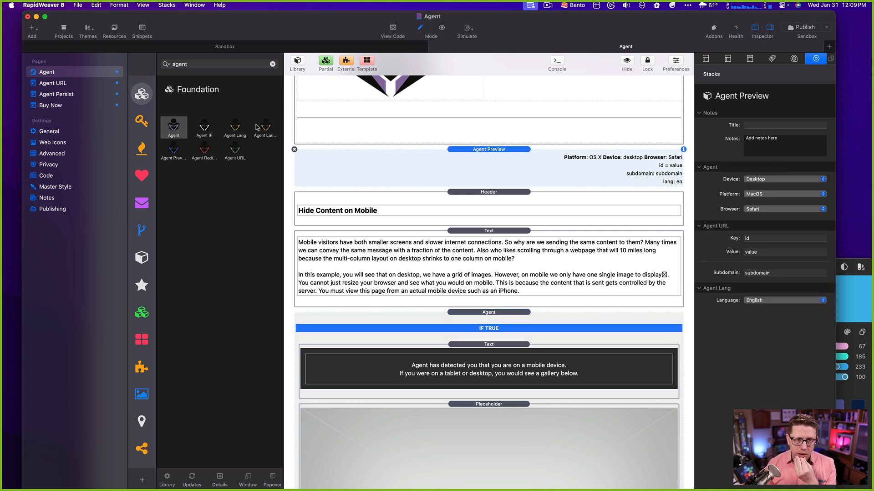
pyautogui.click(237, 132)
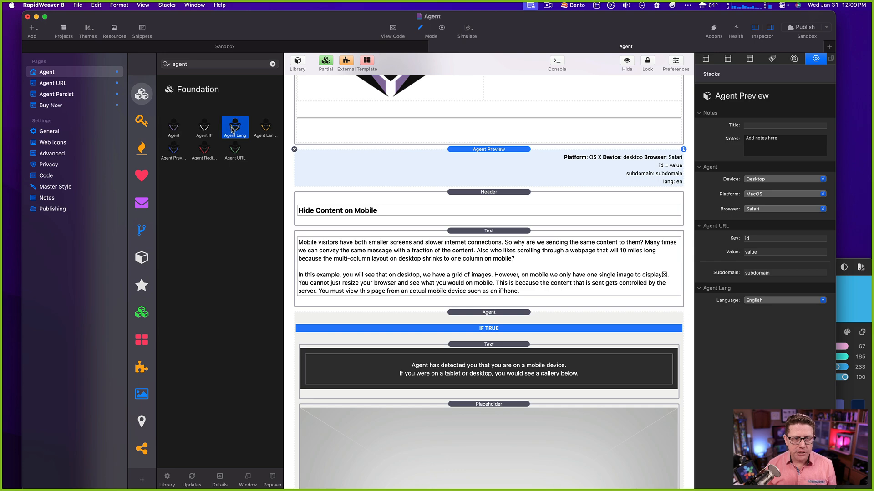
pyautogui.hotkey('ctrl', 'Up')
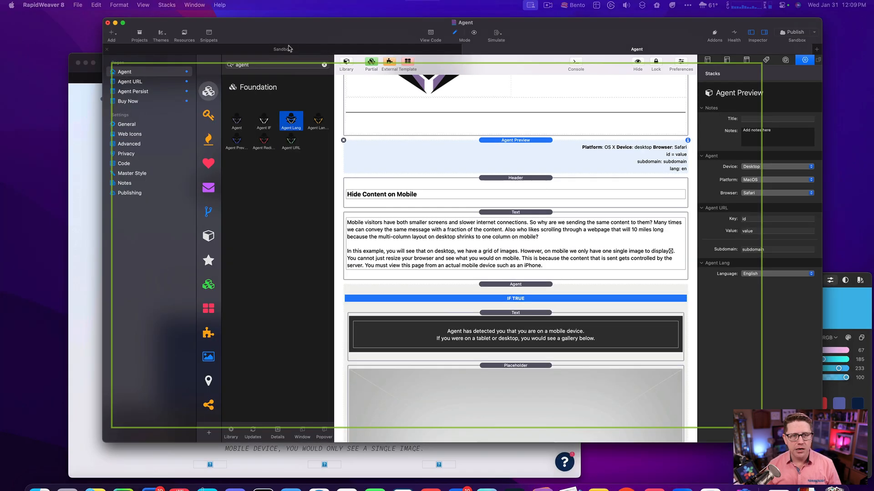
pyautogui.click(298, 210)
pyautogui.click(453, 223)
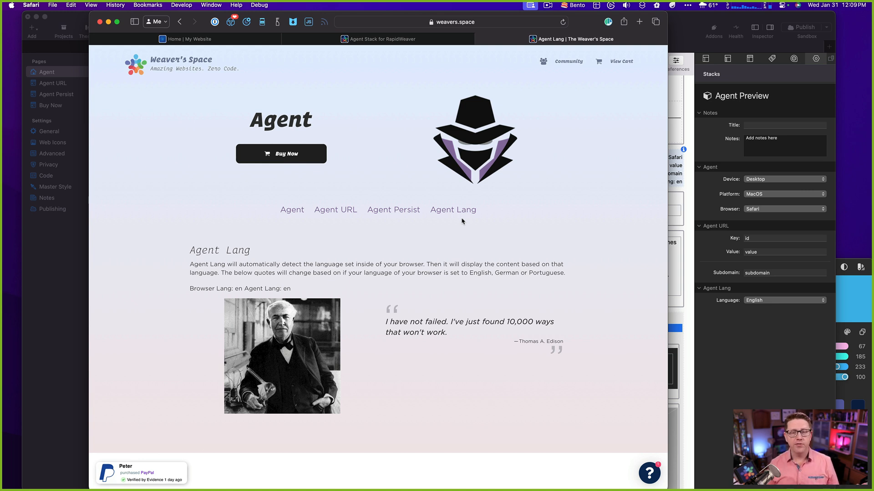
pyautogui.scroll(-1, 443, 248)
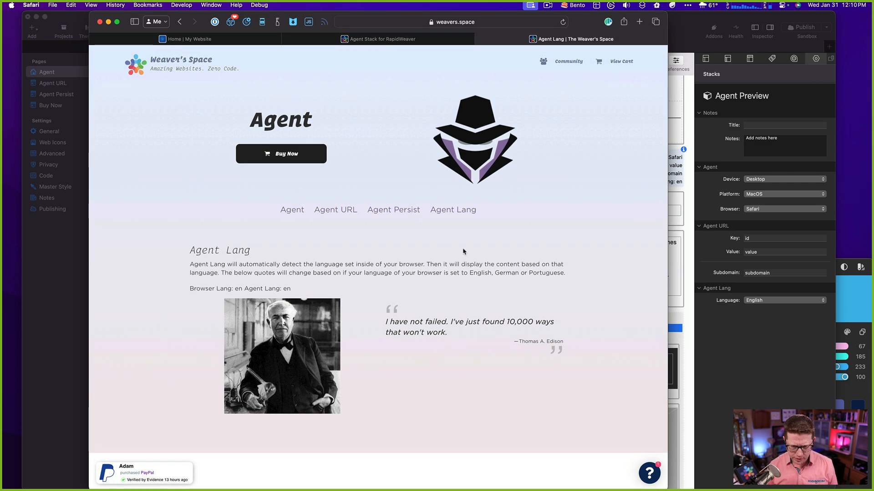
# - Check the page list of the Agent project in RapidWeaver and return to the Agent Lang demo in Safari
pyautogui.click(722, 408)
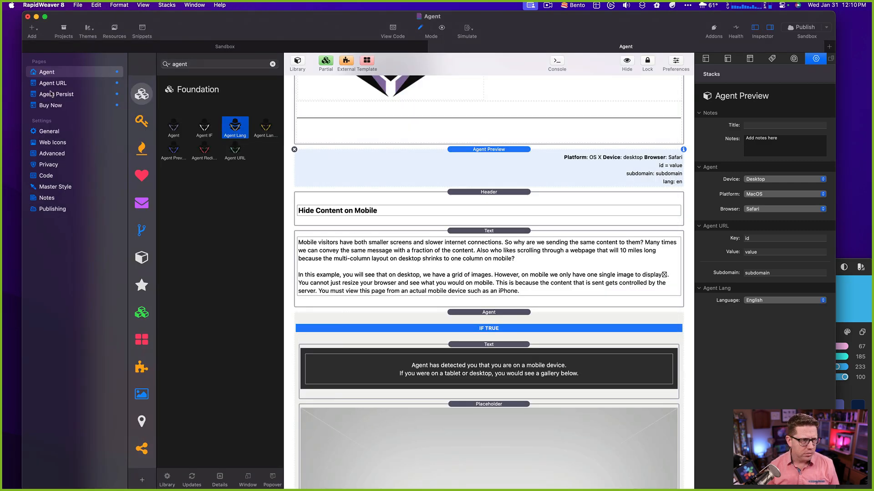
pyautogui.hotkey('ctrl', 'Up')
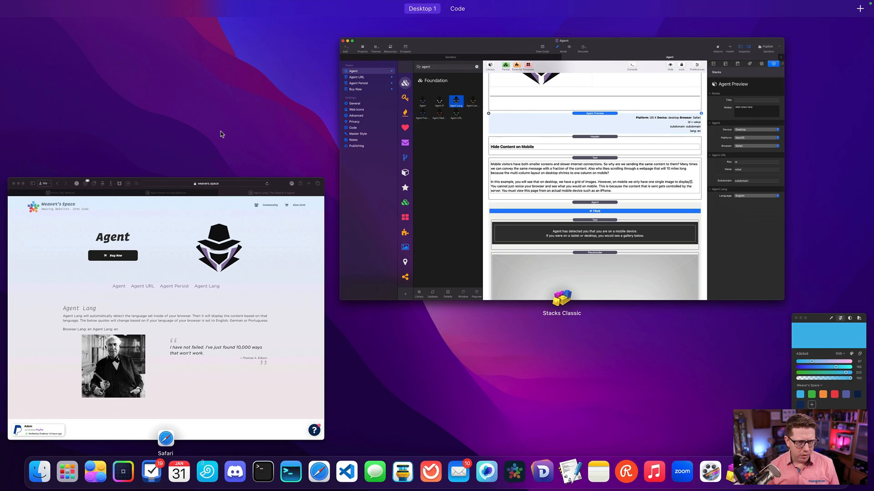
pyautogui.click(212, 267)
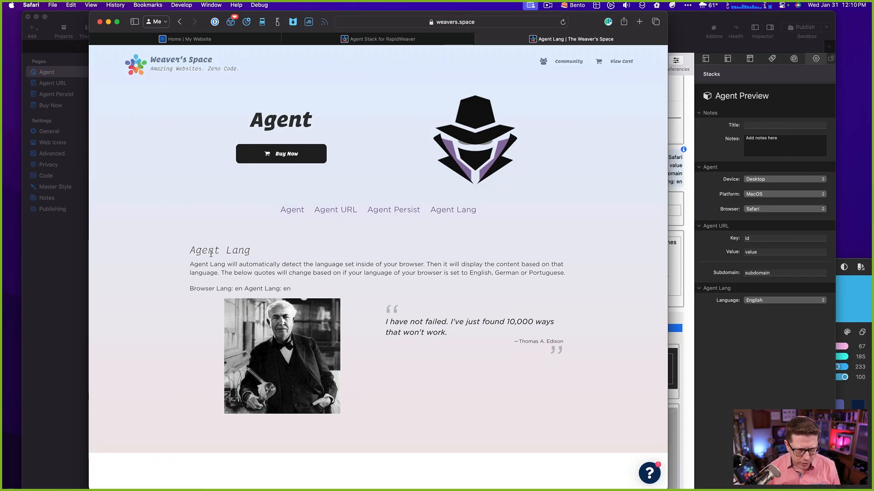
# - Load the Agent Lang demo page with the query ?lang=de appended to its URL
pyautogui.click(461, 215)
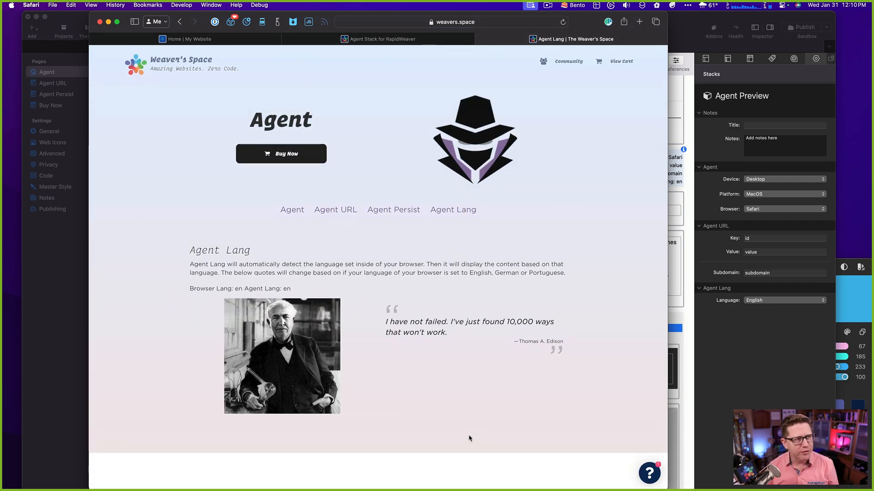
pyautogui.moveTo(352, 265); pyautogui.dragTo(458, 287)
pyautogui.click(458, 287)
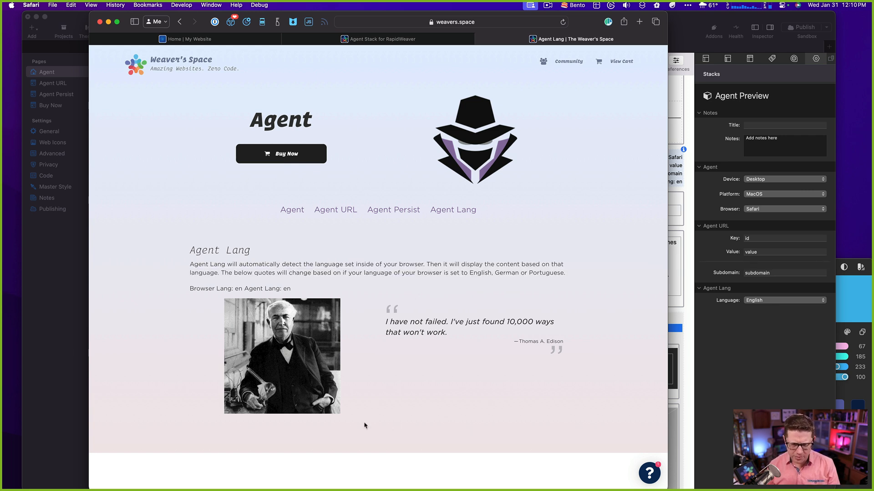
pyautogui.click(424, 22)
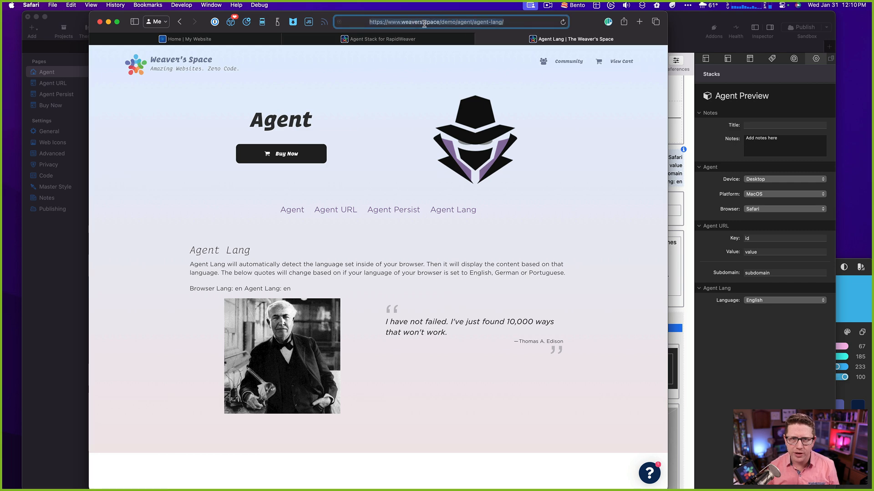
pyautogui.press('Right')
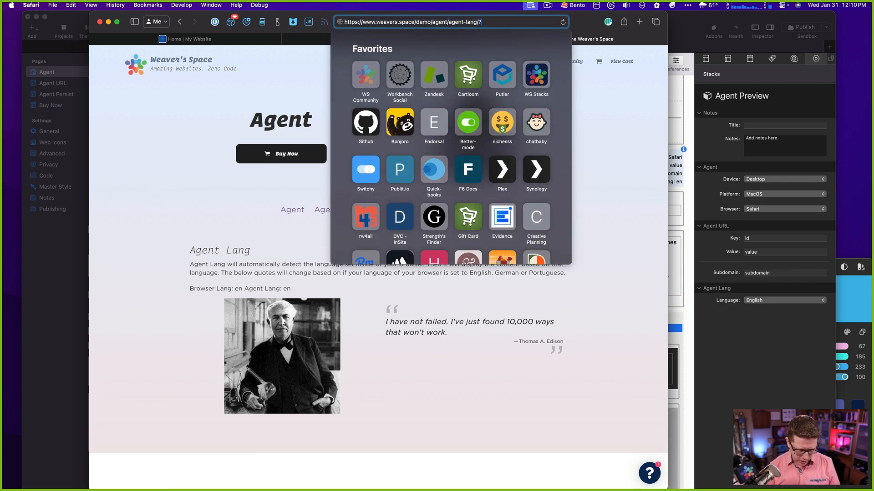
pyautogui.write('?;anmg')
pyautogui.press('BackSpace')
pyautogui.press('BackSpace')
pyautogui.press('BackSpace')
pyautogui.press('BackSpace')
pyautogui.press('BackSpace')
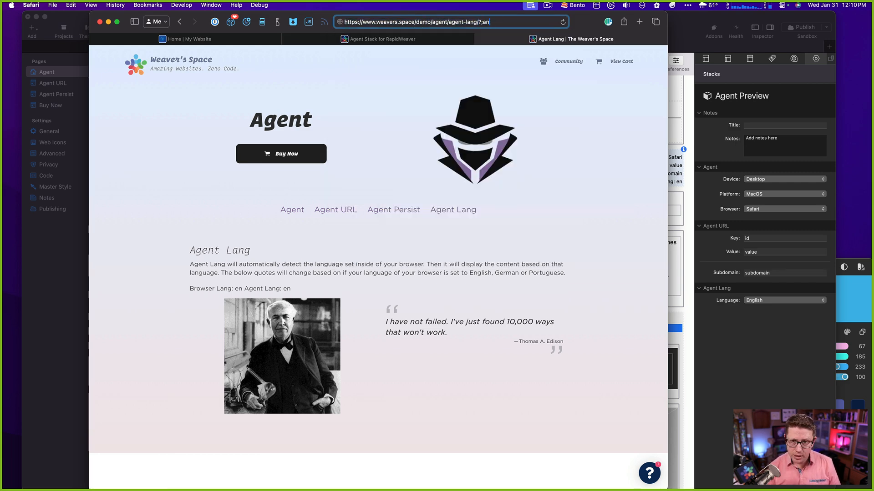
pyautogui.write('lang')
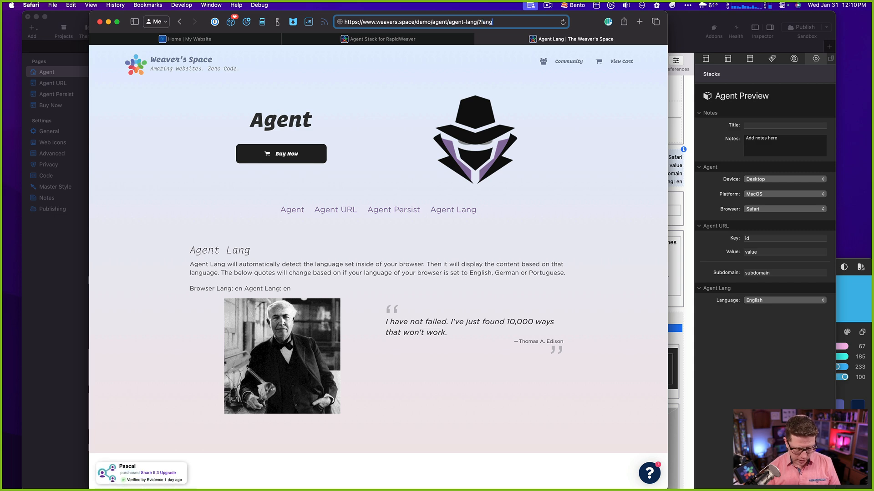
pyautogui.write('=de')
pyautogui.press('Return')
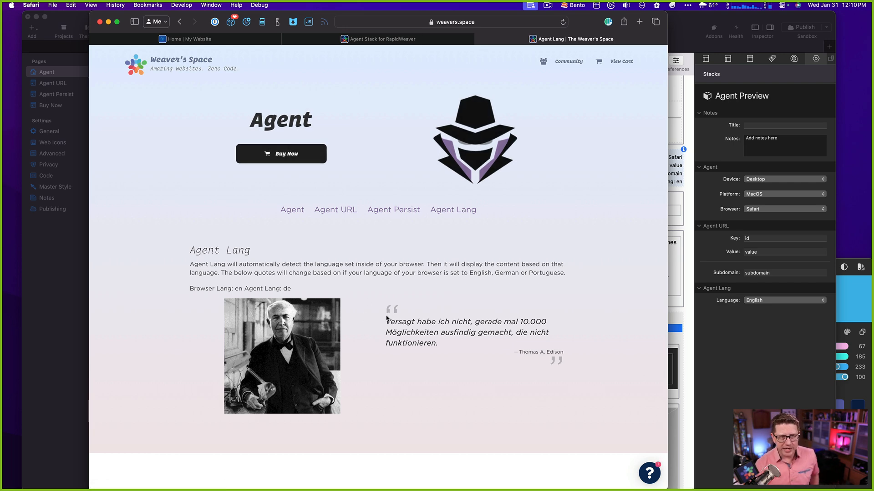
# - Examine the lang parameter in the page URL and the translated quote on the Agent Lang demo page
pyautogui.click(494, 24)
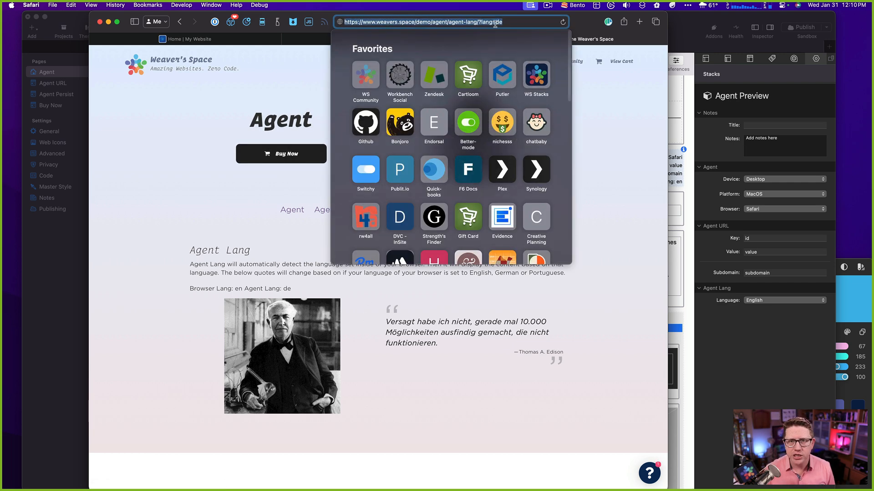
pyautogui.click(608, 146)
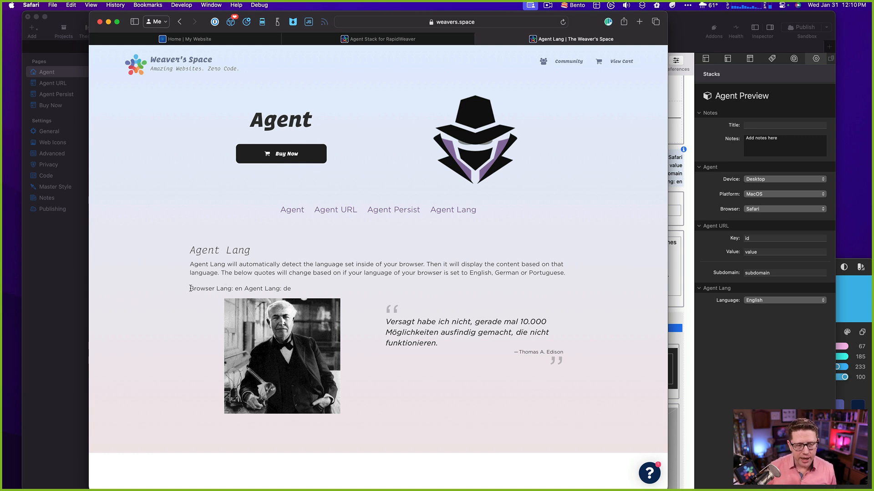
pyautogui.moveTo(405, 287); pyautogui.dragTo(574, 351)
pyautogui.click(573, 350)
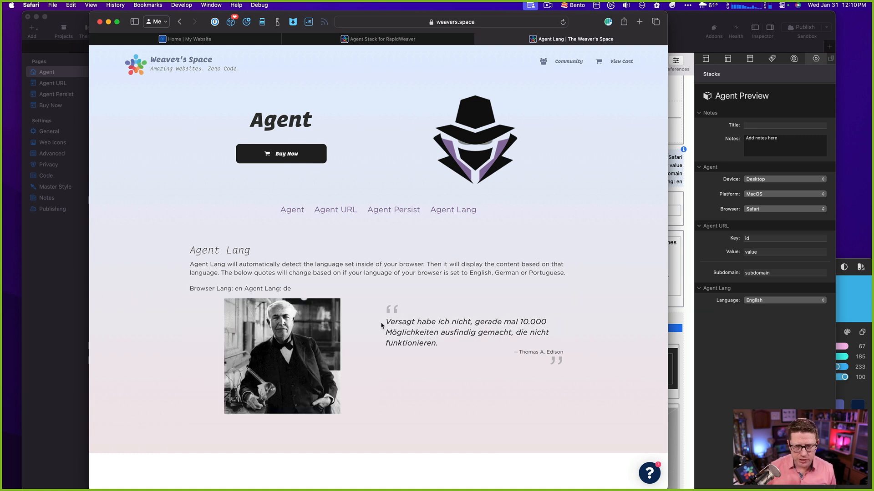
pyautogui.tripleClick(404, 320)
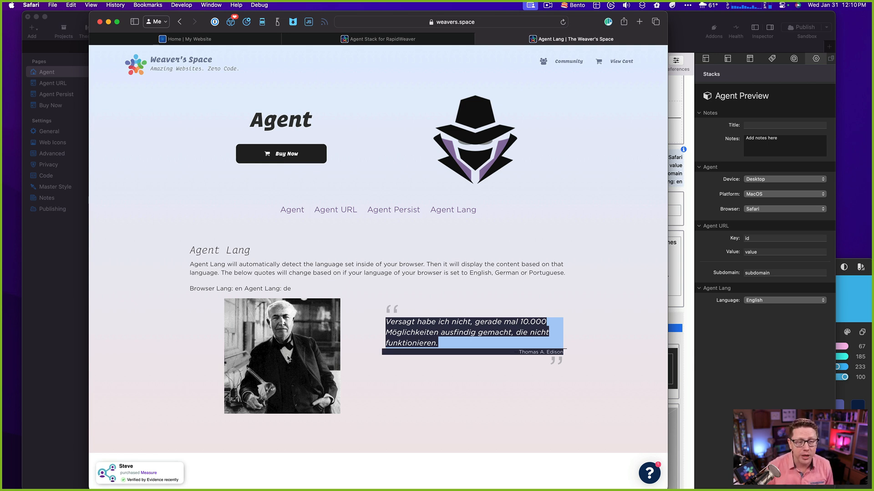
pyautogui.click(337, 276)
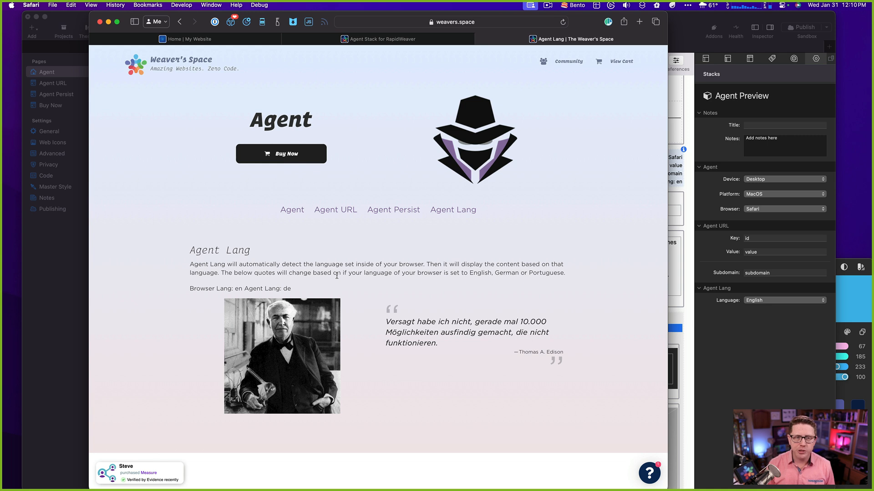
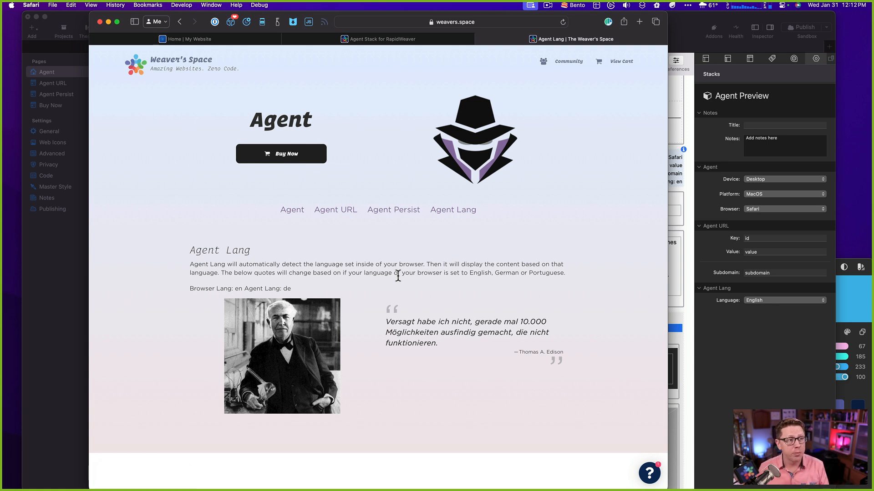
# - Switch to RapidWeaver and close the Agent project without saving its changes
pyautogui.click(745, 368)
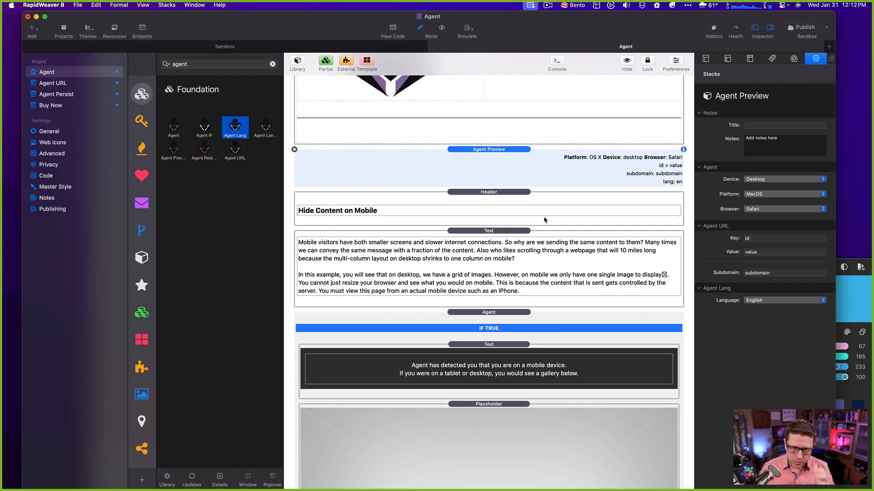
pyautogui.click(430, 46)
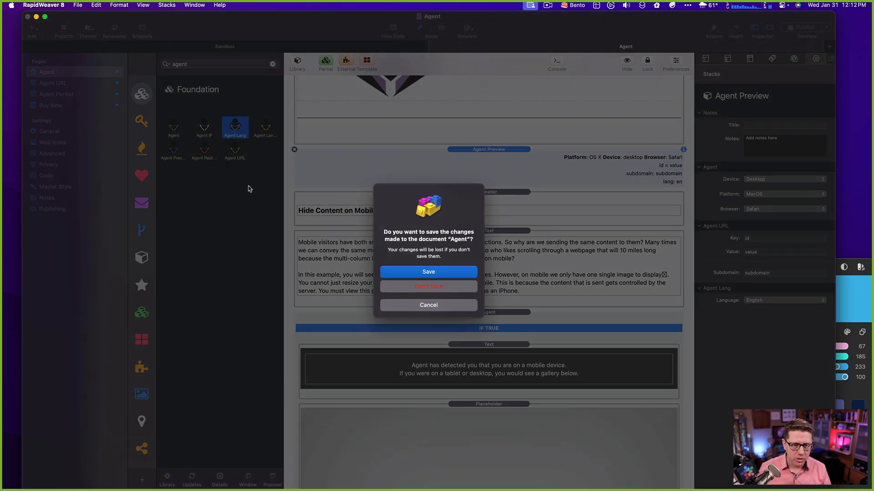
pyautogui.click(406, 288)
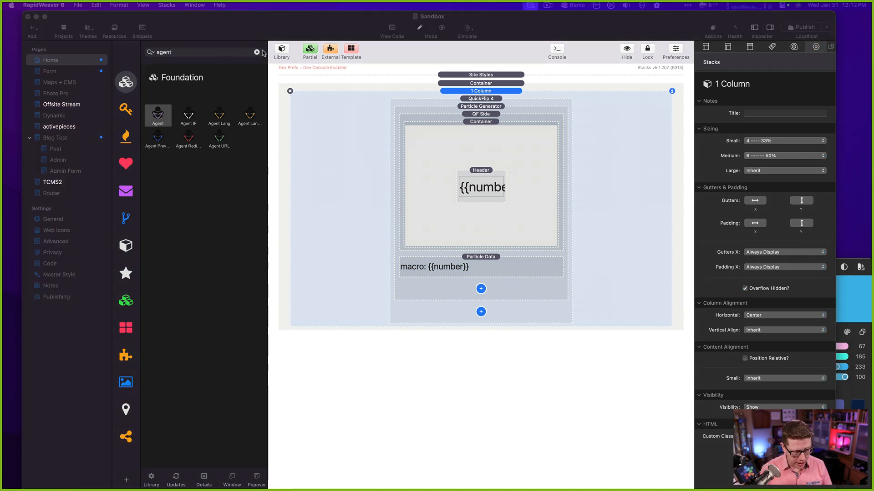
# - Check the Agent Stack for RapidWeaver page in Safari and return to the Sandbox project in RapidWeaver
pyautogui.hotkey('ctrl', 'Up')
pyautogui.click(299, 238)
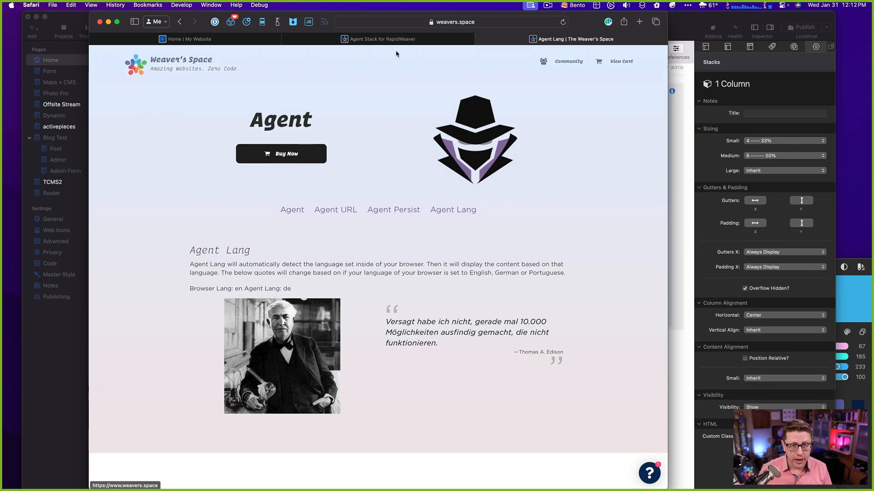
pyautogui.click(394, 40)
pyautogui.click(681, 26)
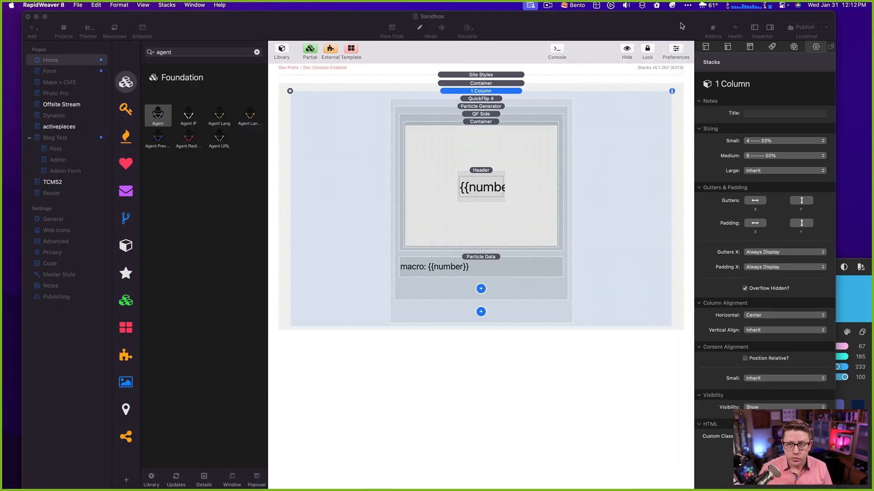
# - Search the stacks library for "geotar" and add a Geo Country stack above the 1 Column stack
pyautogui.click(191, 52)
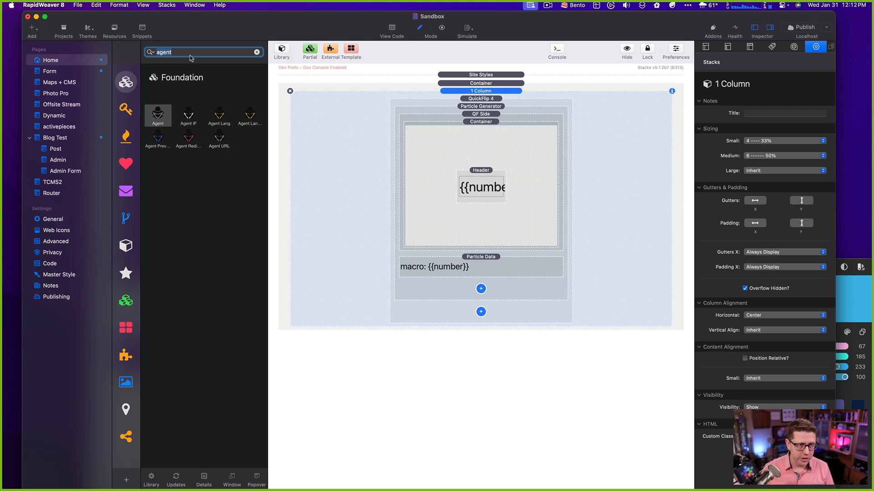
pyautogui.write('geotar')
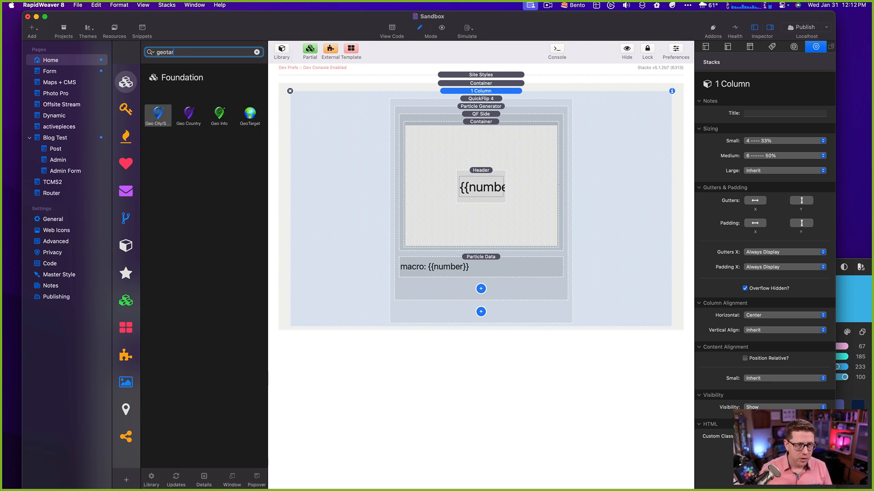
pyautogui.click(190, 112)
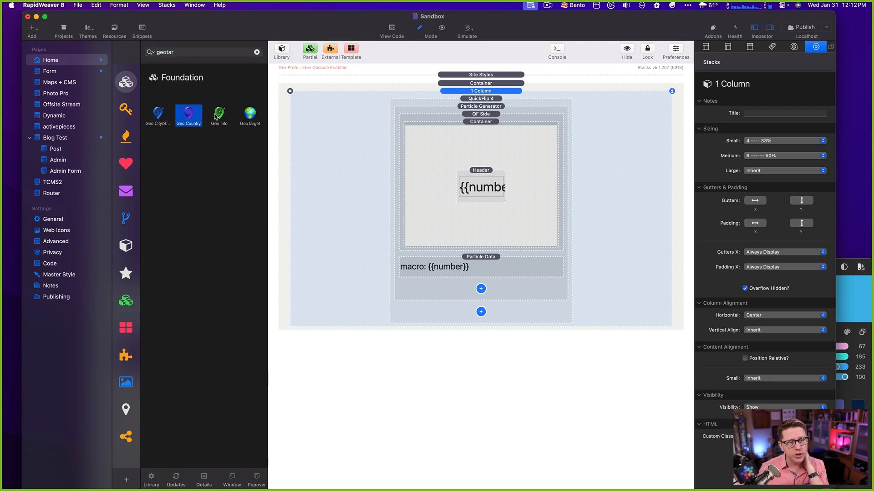
pyautogui.click(158, 117)
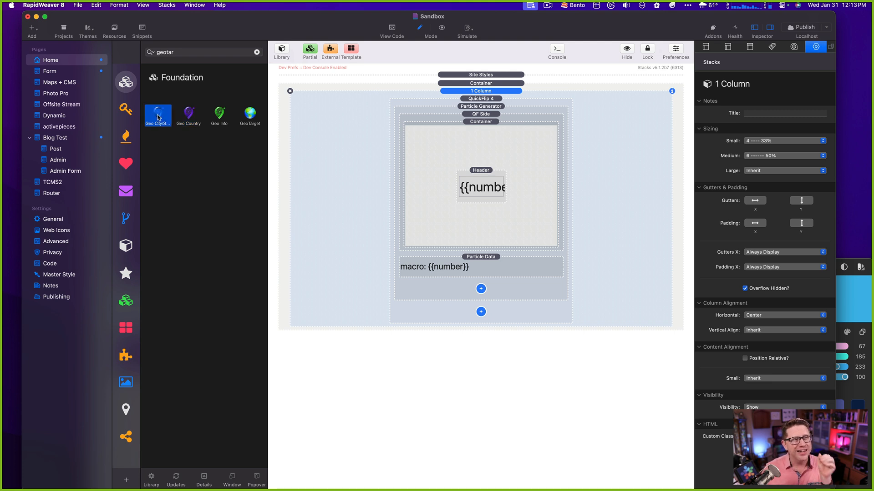
pyautogui.moveTo(189, 114); pyautogui.dragTo(487, 94)
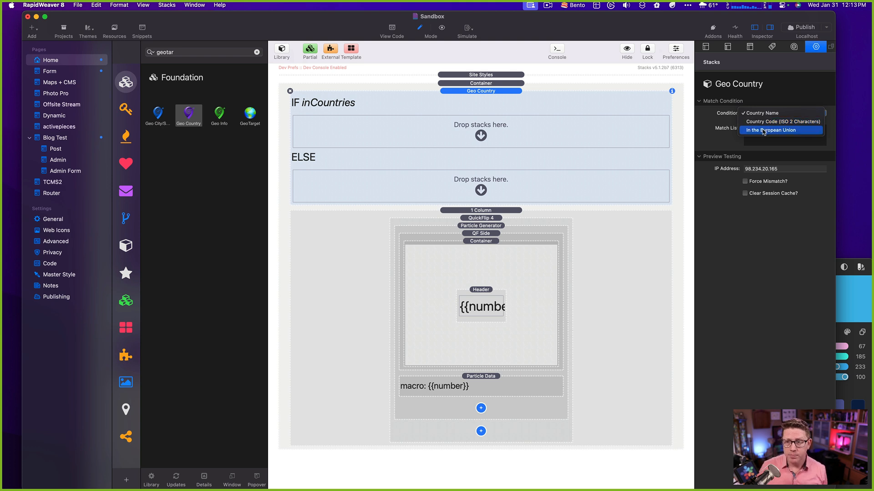
# - Try the Geo Country match condition In the European Union, and set it to Country Code (ISO 2 Characters)
pyautogui.click(759, 131)
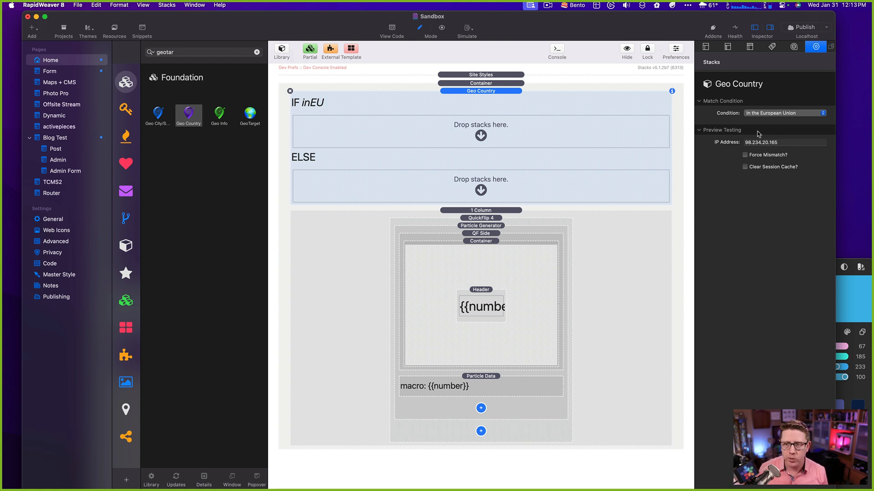
pyautogui.click(769, 113)
pyautogui.click(768, 105)
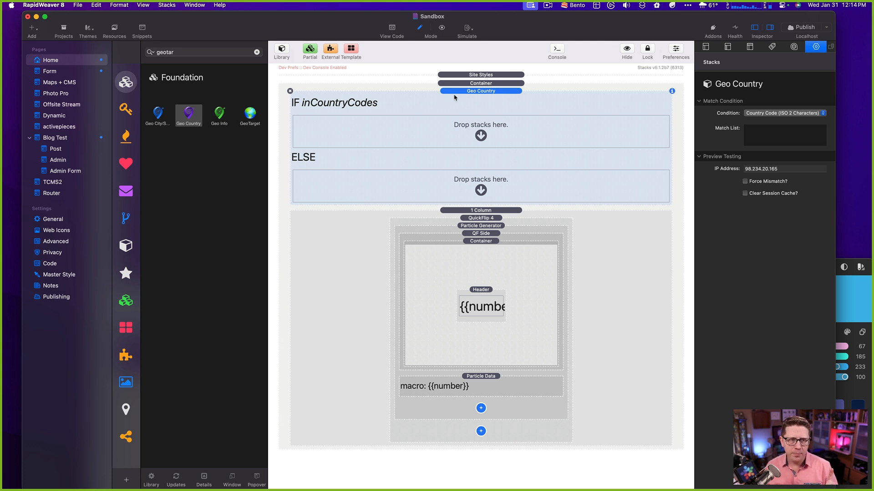
# - Add a Geo City/State stack above the Geo Country stack and nest Geo Country inside its ELSE area
pyautogui.moveTo(158, 113); pyautogui.dragTo(515, 110)
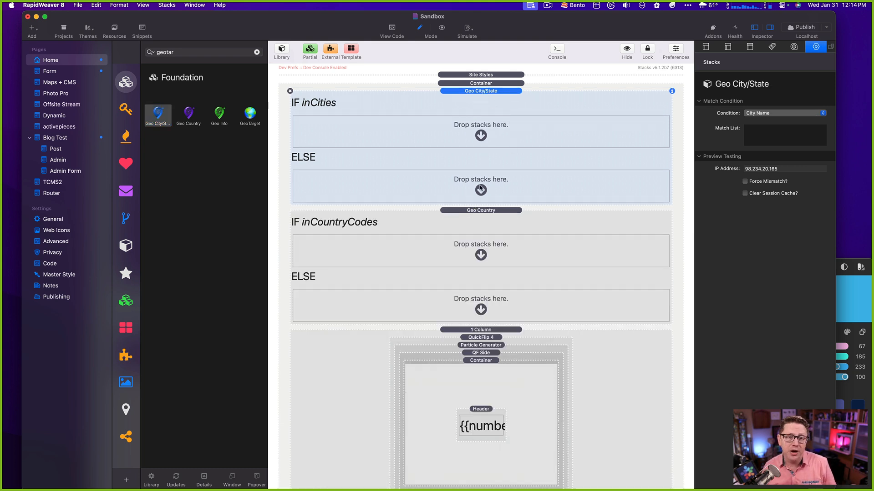
pyautogui.click(473, 218)
pyautogui.moveTo(470, 216); pyautogui.dragTo(476, 182)
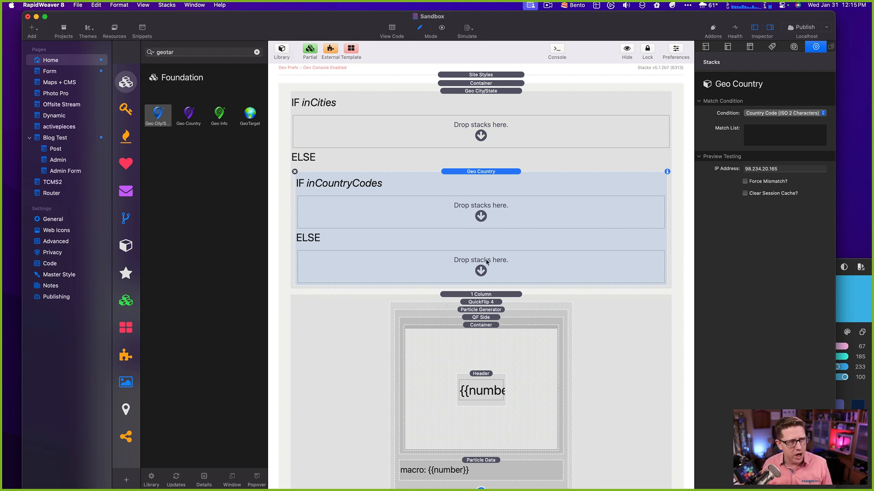
# - Review the nested Geo stacks' settings and delete the Geo City/State stack together with its contents
pyautogui.click(371, 104)
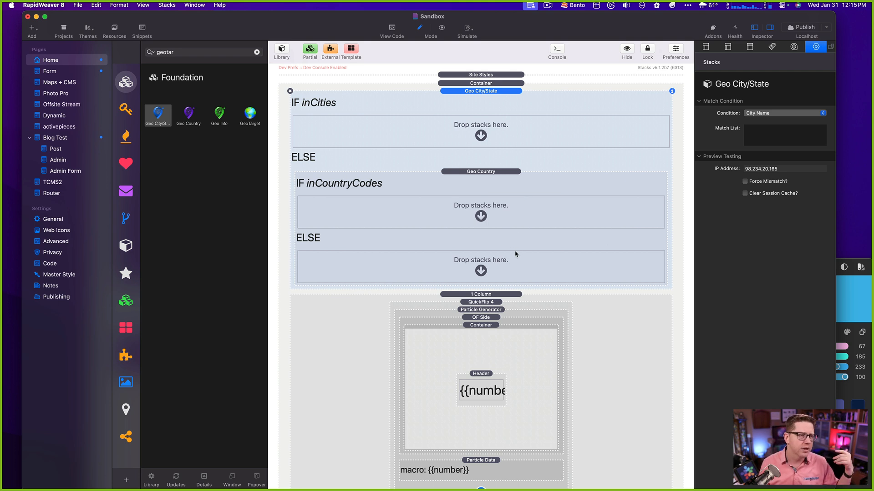
pyautogui.click(479, 185)
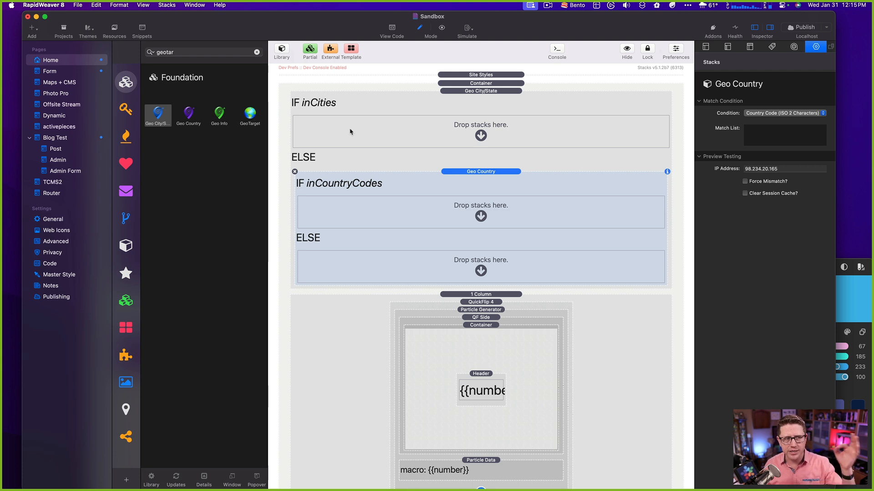
pyautogui.click(361, 90)
pyautogui.click(349, 103)
pyautogui.click(290, 91)
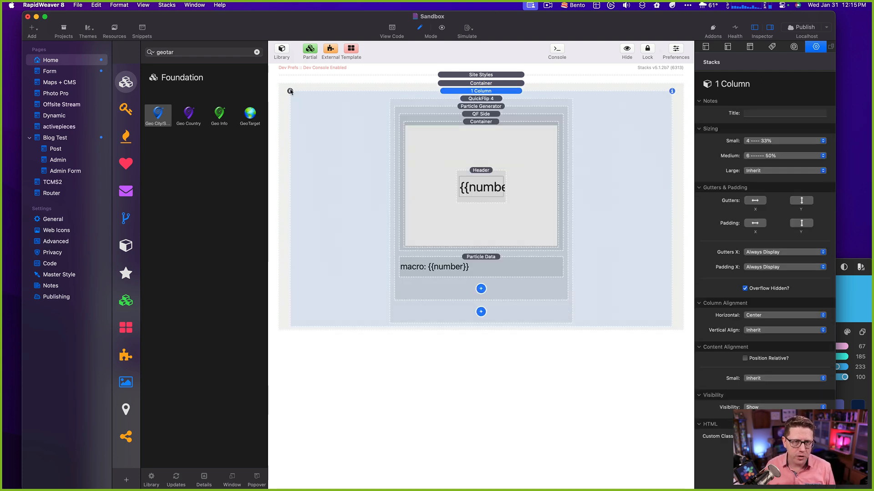
# - Search the stacks library for "tardis" and add a Tardis stack above the 1 Column stack
pyautogui.doubleClick(193, 52)
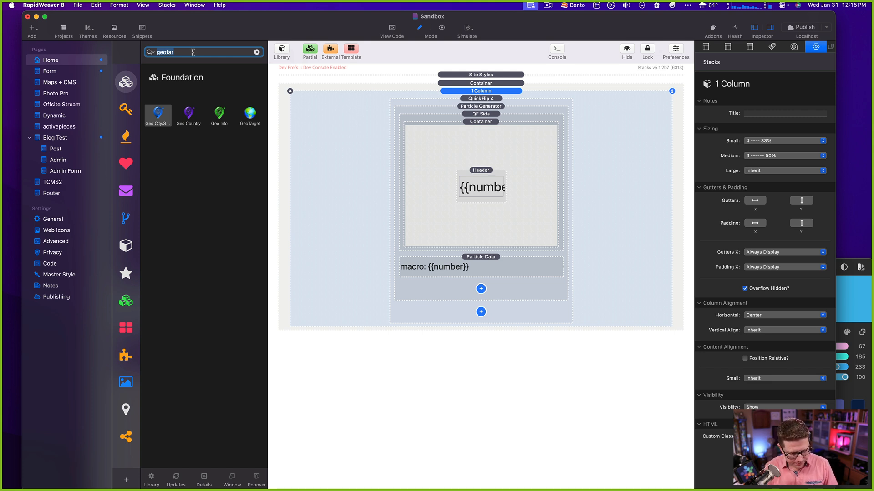
pyautogui.write('tar')
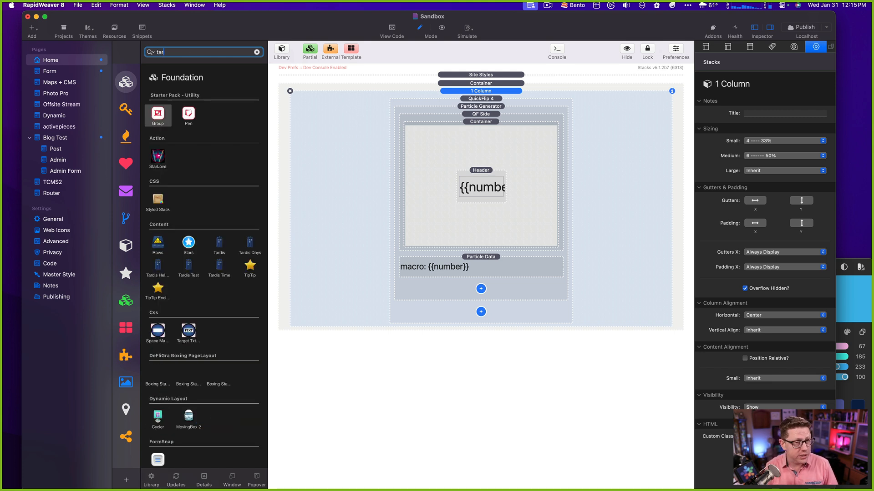
pyautogui.write('dis')
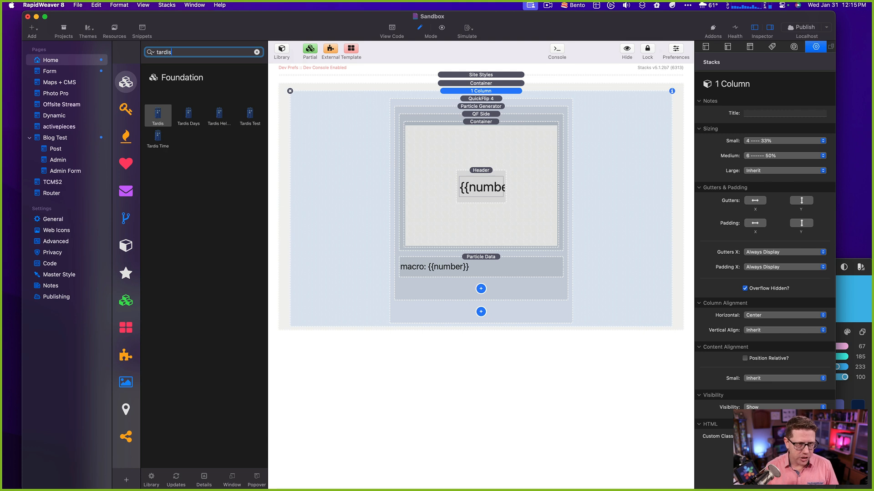
pyautogui.click(186, 117)
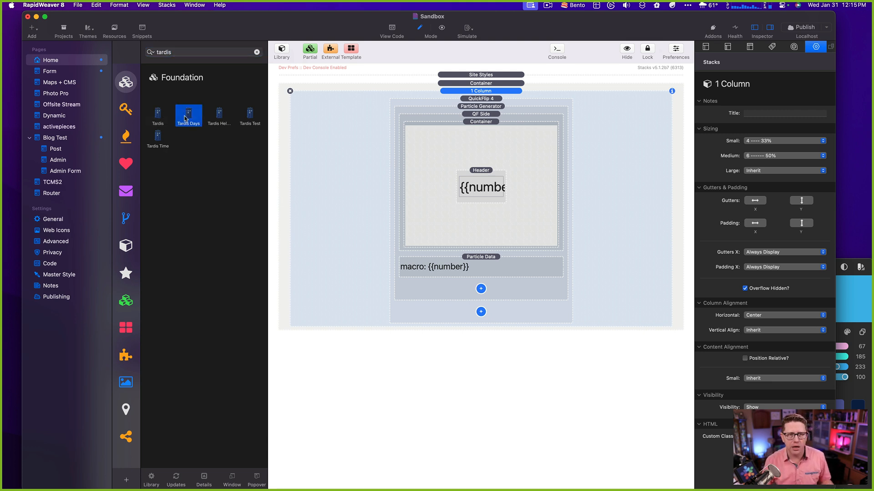
pyautogui.click(158, 117)
pyautogui.moveTo(159, 117); pyautogui.dragTo(448, 97)
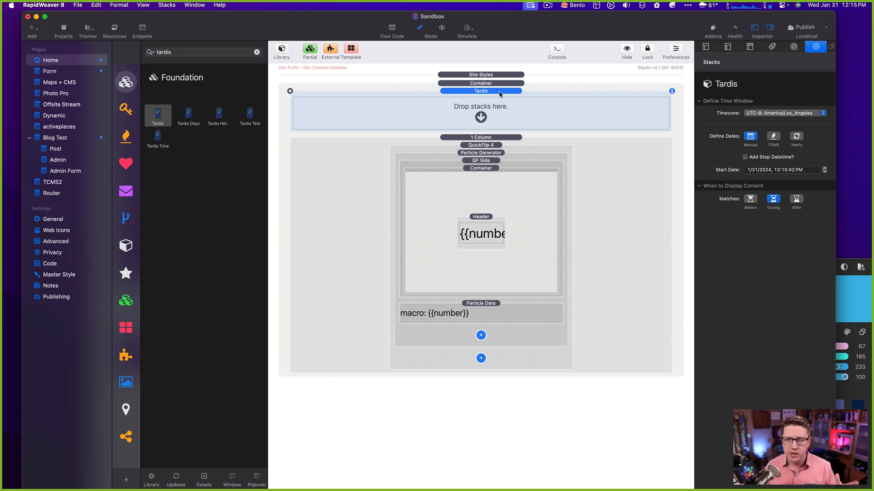
# - Switch the Tardis stack's date definition to Yearly and check its start and end date fields
pyautogui.click(797, 136)
pyautogui.click(789, 158)
pyautogui.click(783, 172)
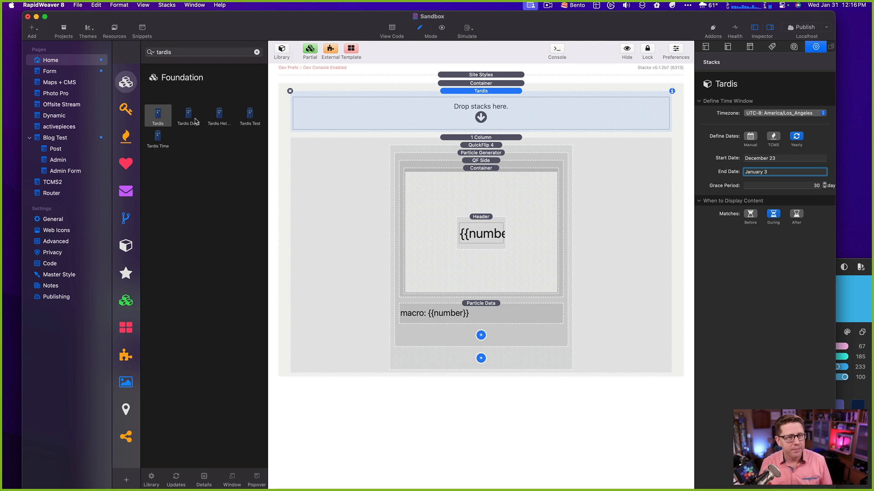
# - Add a Tardis Days stack above the Tardis stack and review its choices for which days to match
pyautogui.moveTo(191, 115); pyautogui.dragTo(506, 98)
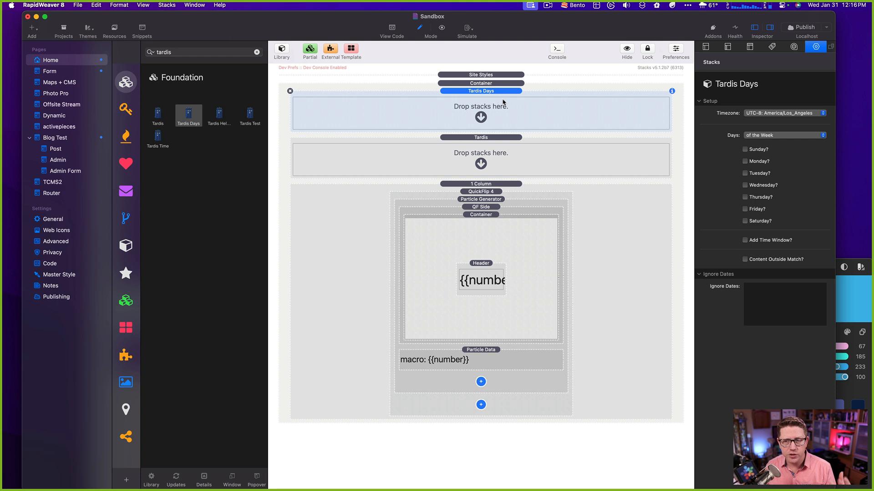
pyautogui.click(769, 136)
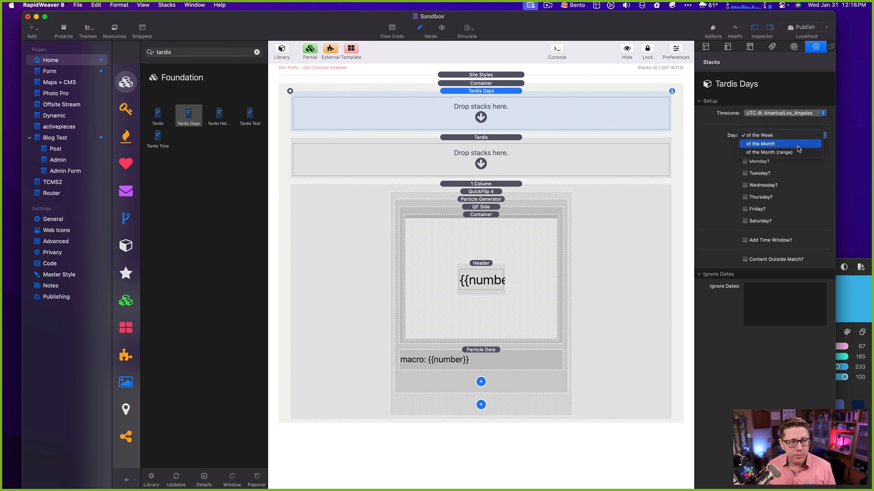
pyautogui.click(224, 120)
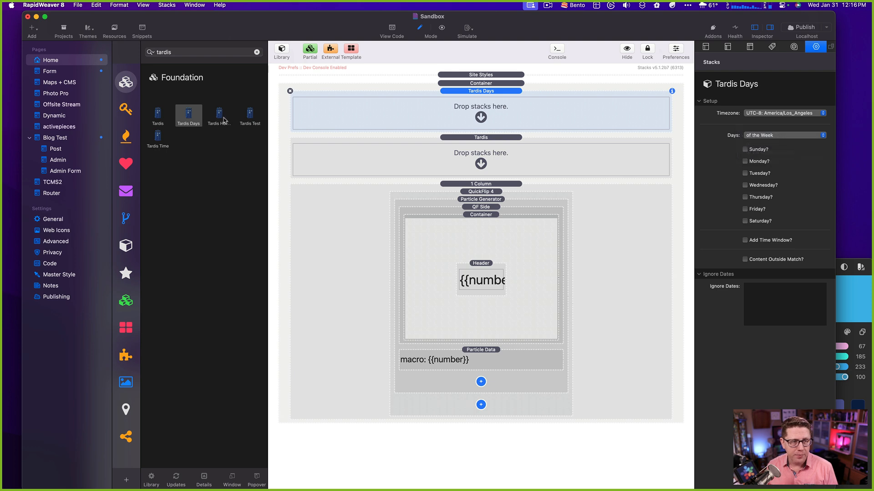
# - Add a Tardis Helpers stack above Tardis Days to show its date helper options, and delete it again
pyautogui.click(156, 136)
pyautogui.moveTo(218, 115); pyautogui.dragTo(427, 91)
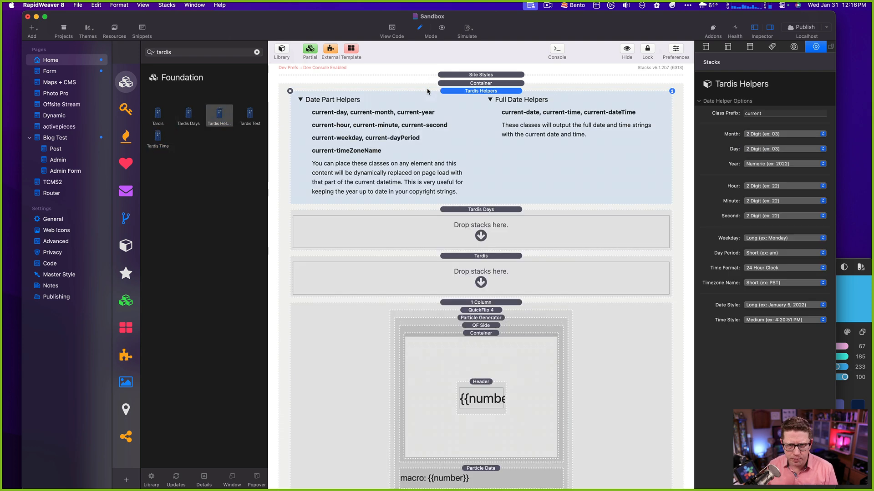
pyautogui.click(290, 92)
# - Add a Tardis Time stack above Tardis Days to show its date and time display settings, and remove it again
pyautogui.click(251, 118)
pyautogui.moveTo(157, 139); pyautogui.dragTo(530, 93)
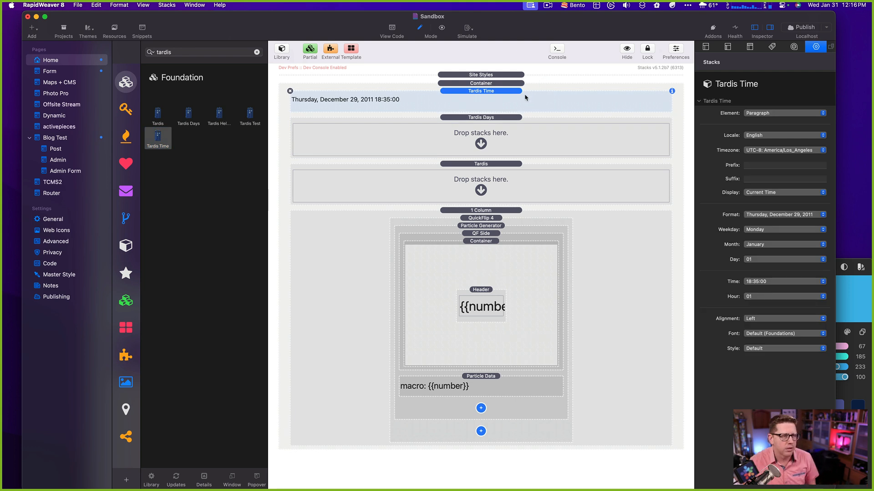
pyautogui.click(290, 91)
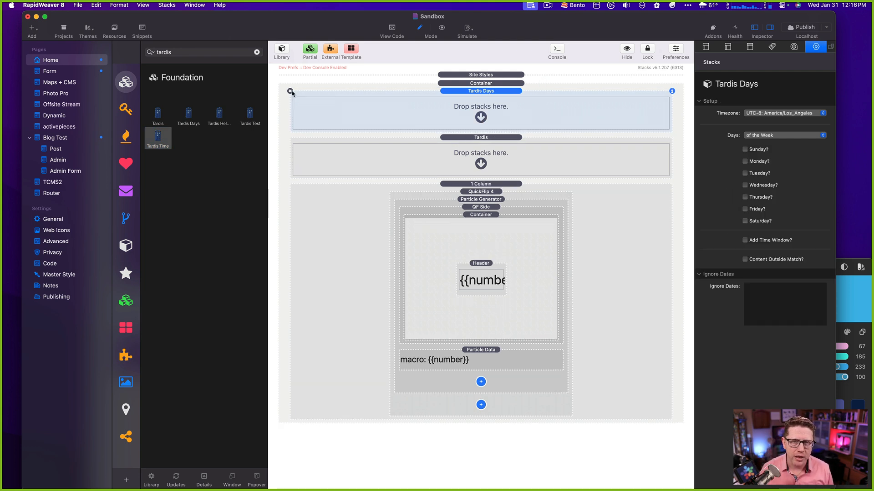
# - Compare the settings of the Tardis and Tardis Days stacks, and delete both stacks from the page
pyautogui.click(485, 157)
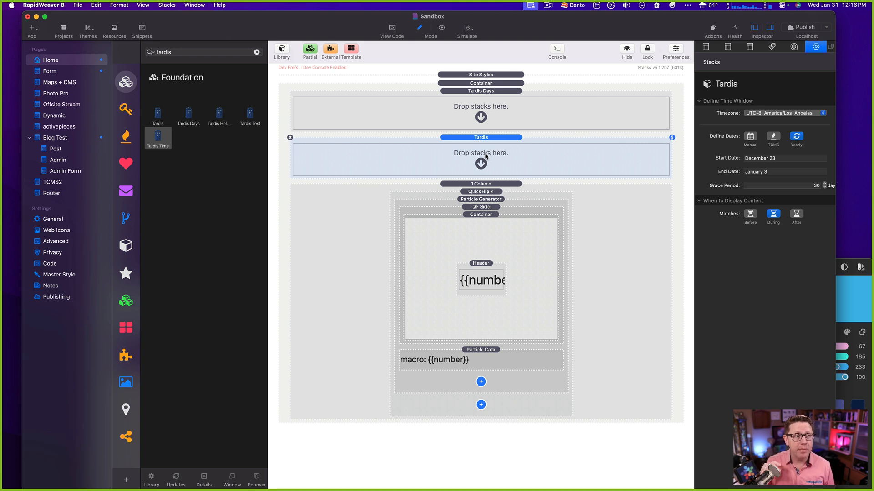
pyautogui.click(489, 99)
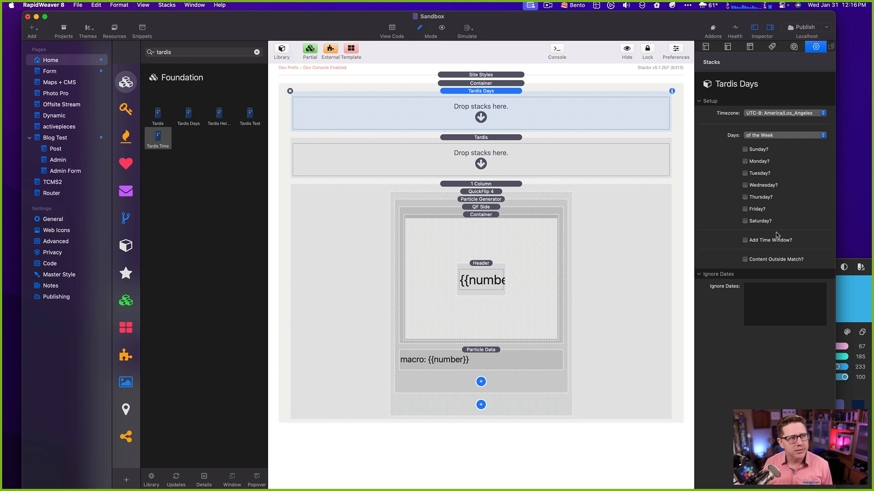
pyautogui.click(509, 157)
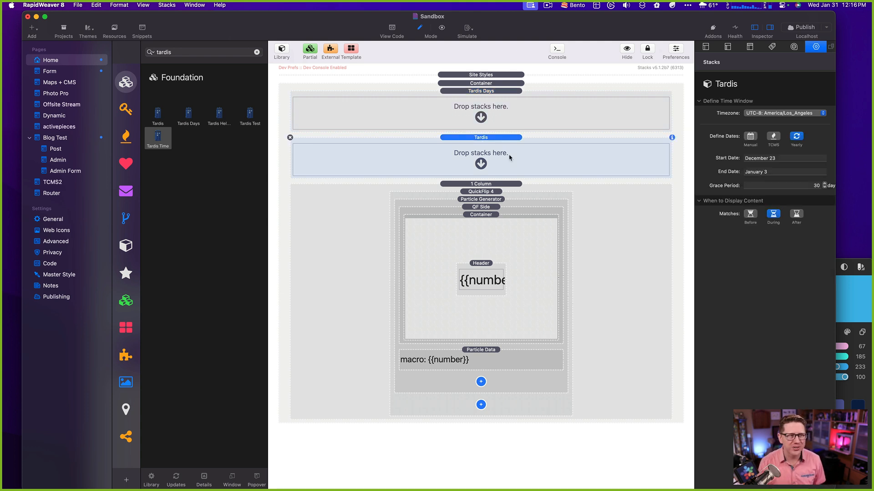
pyautogui.click(462, 107)
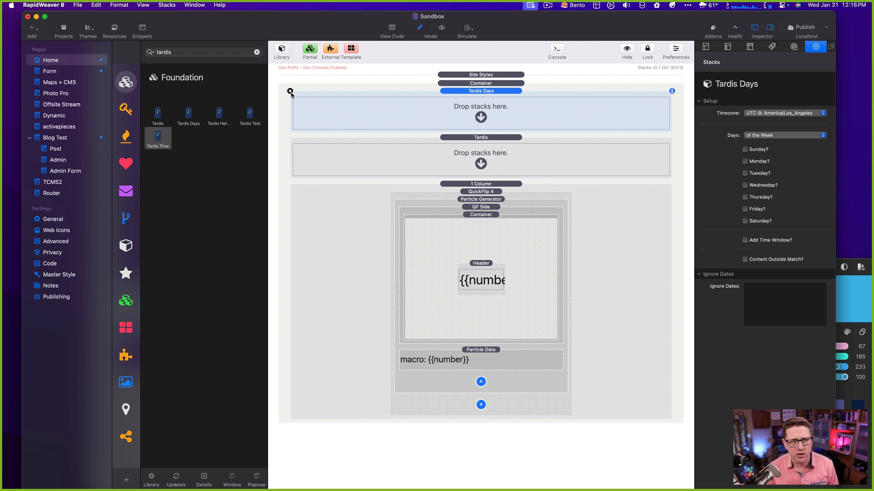
pyautogui.click(290, 91)
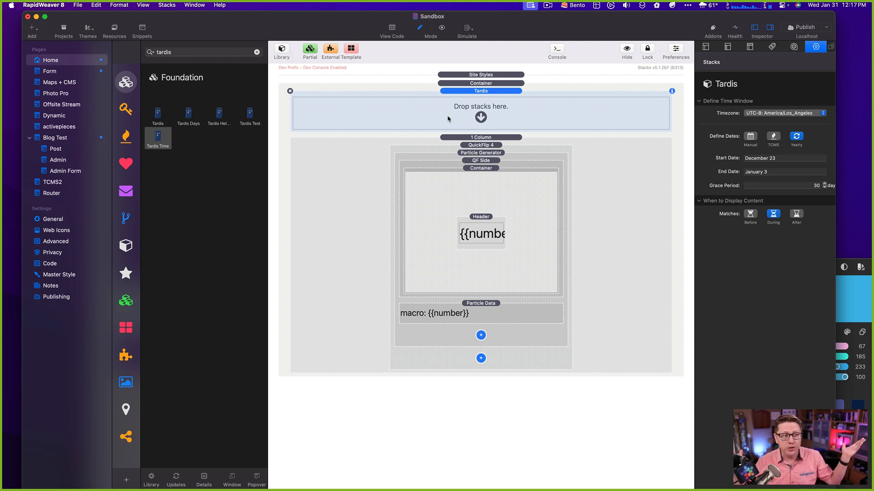
pyautogui.click(289, 92)
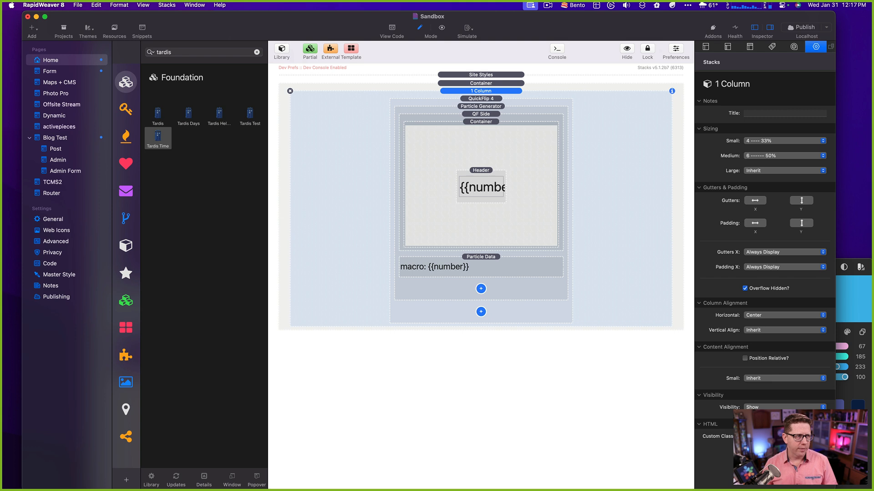
# - Try to find the Feeds project by searching the launcher for "rw feeds"
pyautogui.click(274, 18)
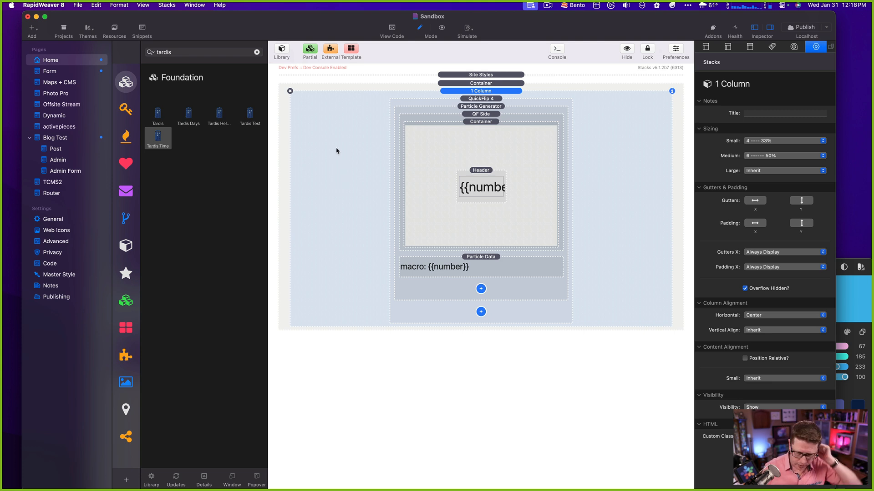
pyautogui.hotkey('alt', 'space')
pyautogui.write('rw feeds')
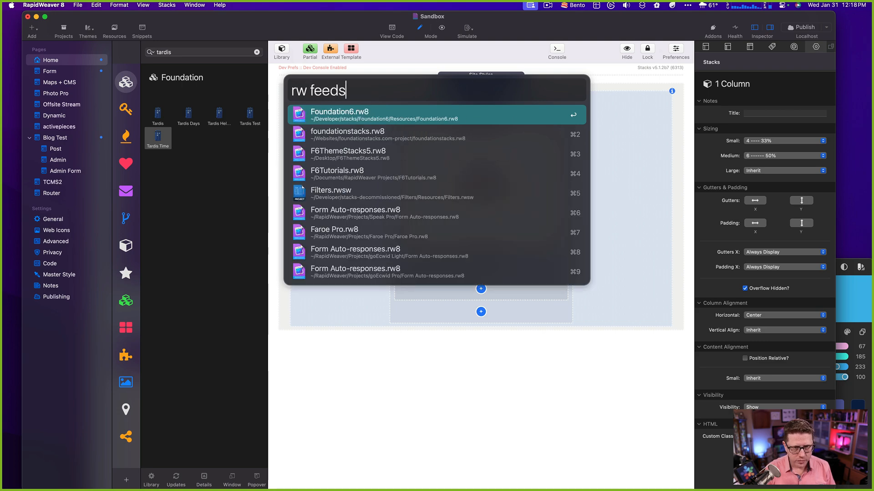
# - Switch to Safari and open the Feeds stack's page by replacing the last part of the weavers.space address with "feeds"
pyautogui.hotkey('ctrl', 'Up')
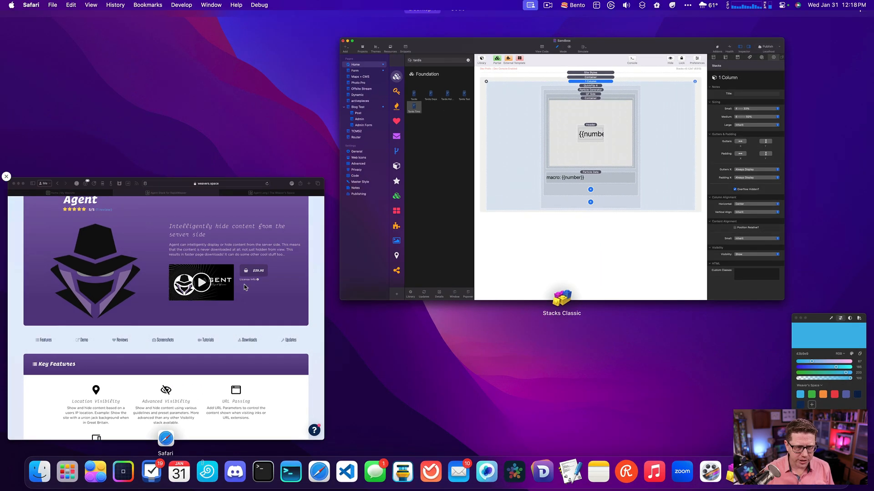
pyautogui.click(245, 286)
pyautogui.press('super+l')
pyautogui.hotkey('alt', 'shift', 'Left')
pyautogui.write('feeds')
pyautogui.press('Return')
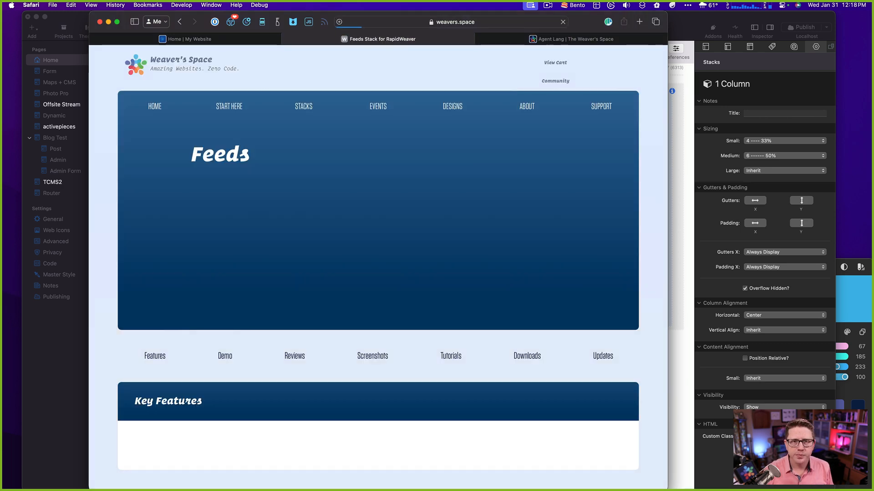
# - Search the launcher for "rw feeds", open the project Feeds.rw8 in RapidWeaver, and bring its window to the front
pyautogui.hotkey('alt', 'space')
pyautogui.write('rwe feeds')
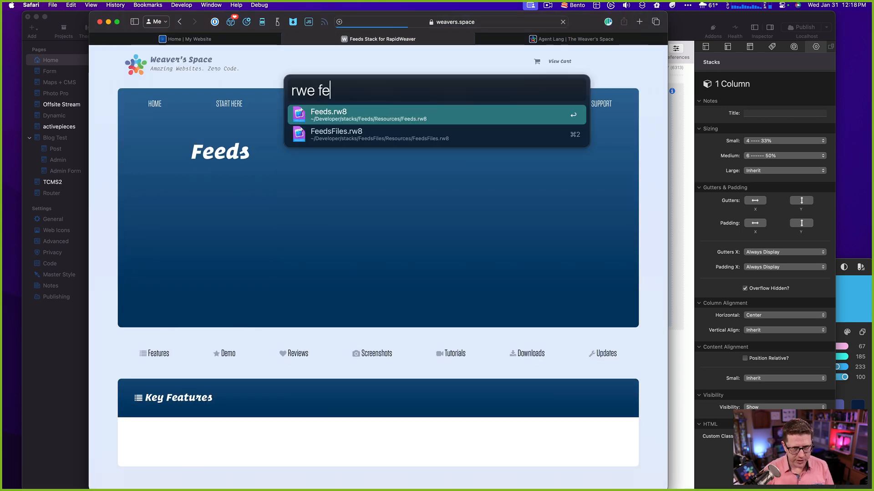
pyautogui.press('BackSpace')
pyautogui.press('BackSpace')
pyautogui.press('BackSpace')
pyautogui.press('BackSpace')
pyautogui.press('BackSpace')
pyautogui.press('BackSpace')
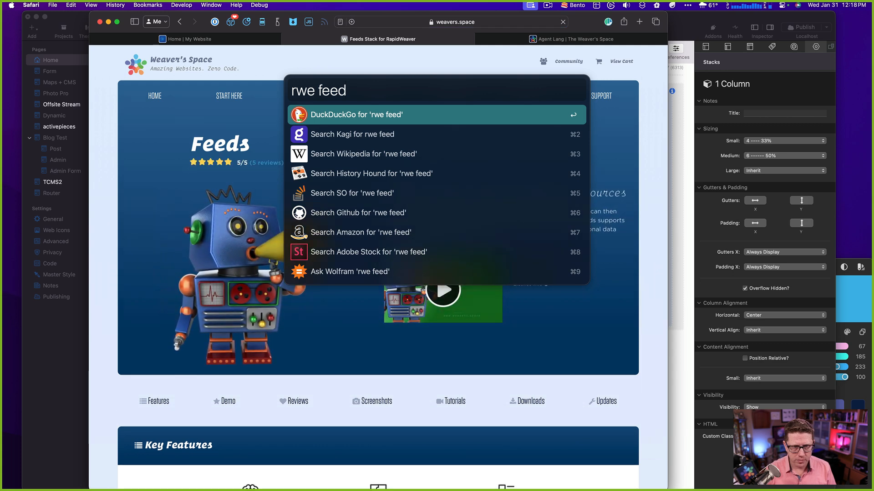
pyautogui.press('BackSpace')
pyautogui.write('feeds')
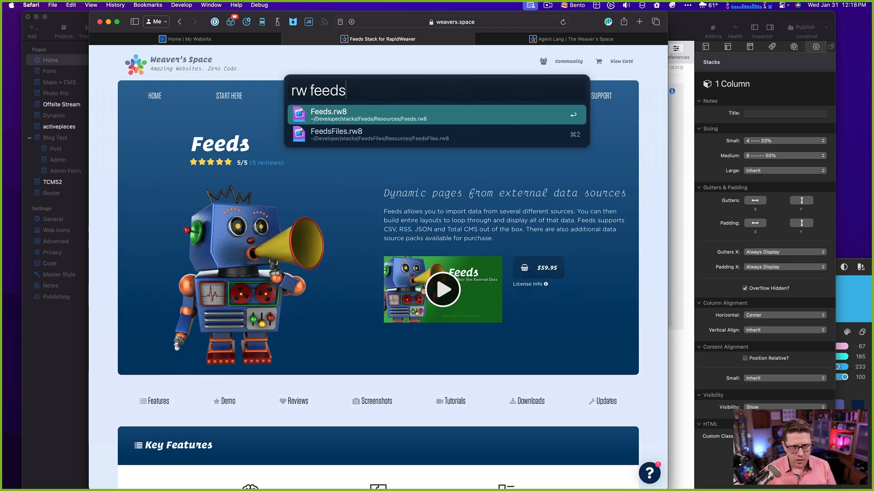
pyautogui.press('Return')
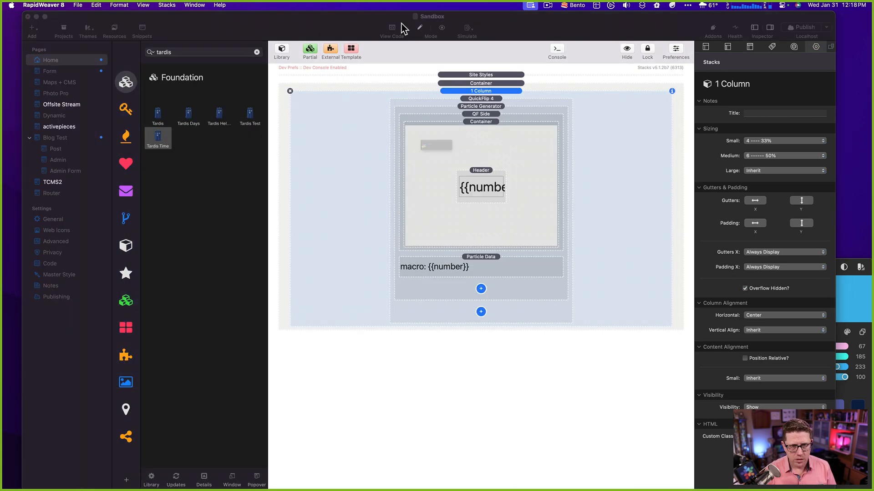
pyautogui.hotkey('ctrl', 'Up')
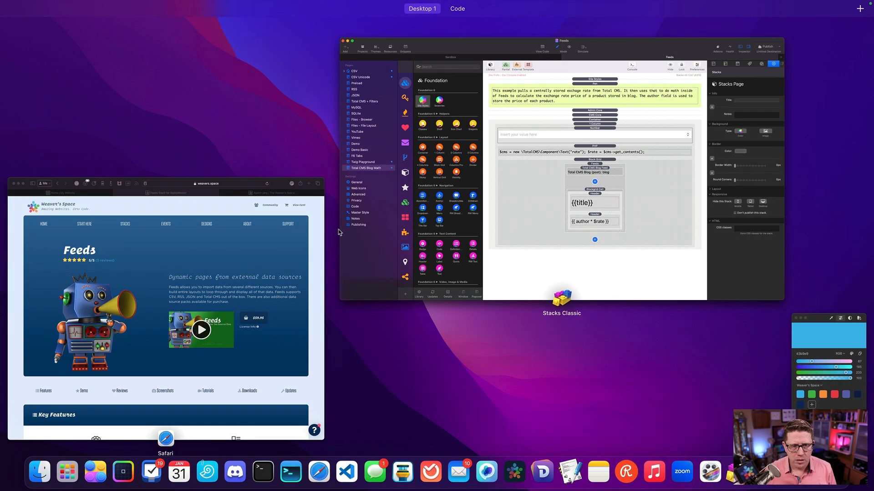
pyautogui.click(473, 169)
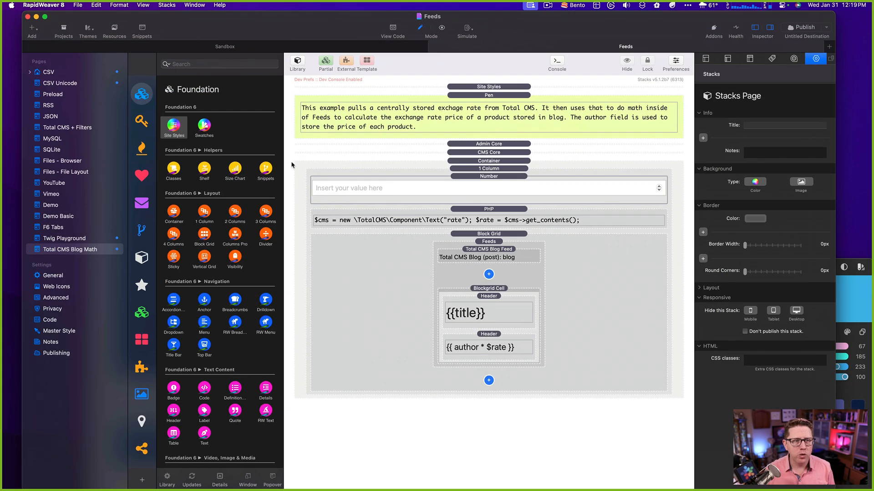
# - Return to the Feeds page in Safari and examine its Key Features and Demo sections, including supported data sources and filters
pyautogui.hotkey('ctrl', 'Up')
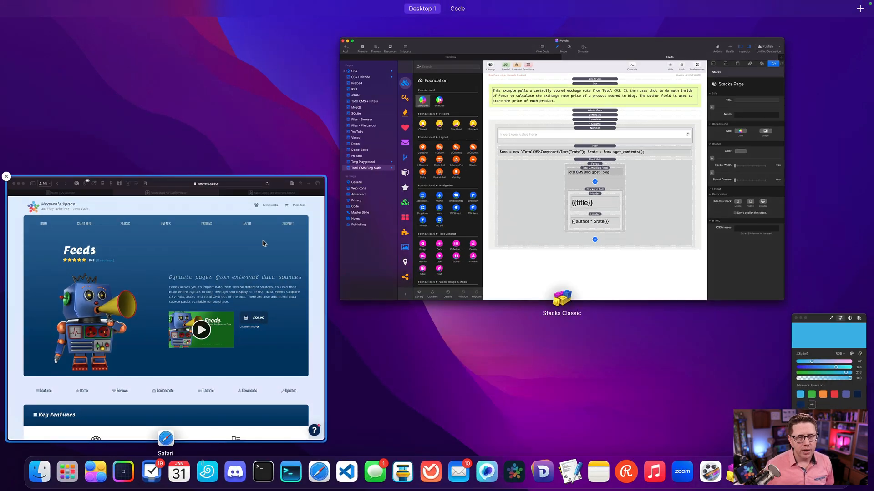
pyautogui.click(263, 244)
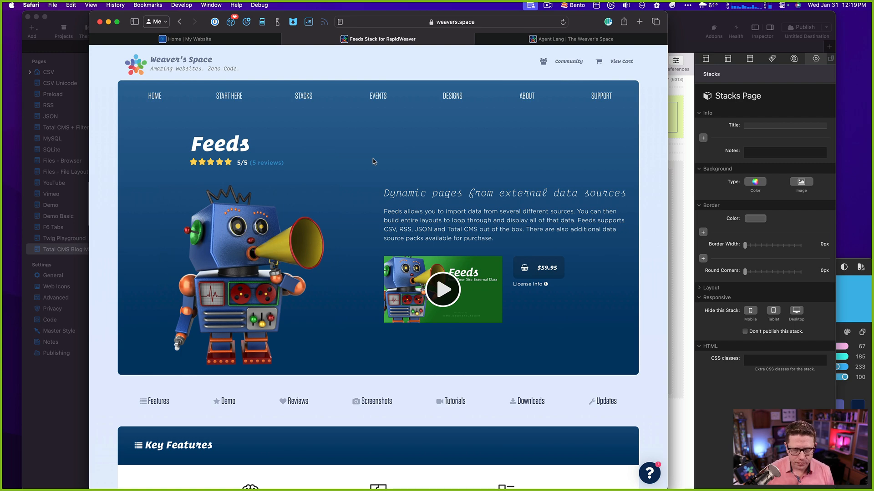
pyautogui.scroll(-10, 375, 182)
pyautogui.scroll(-15, 375, 197)
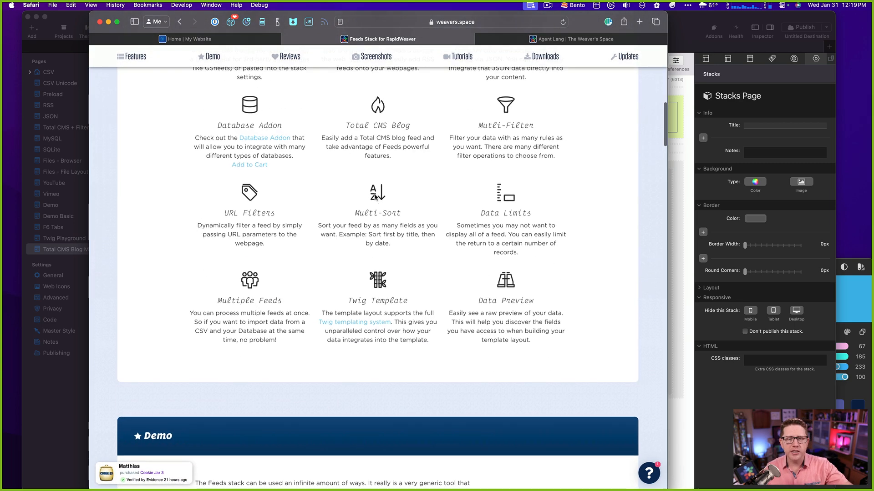
pyautogui.scroll(15, 375, 197)
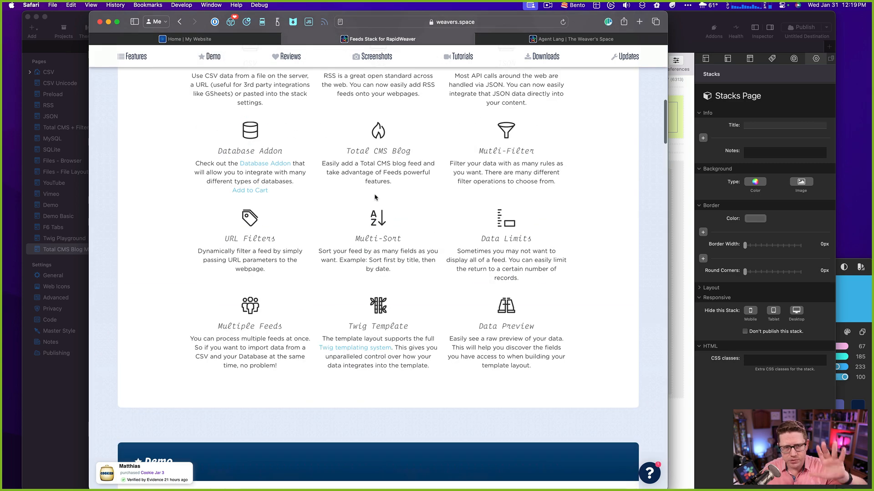
pyautogui.scroll(-15, 375, 195)
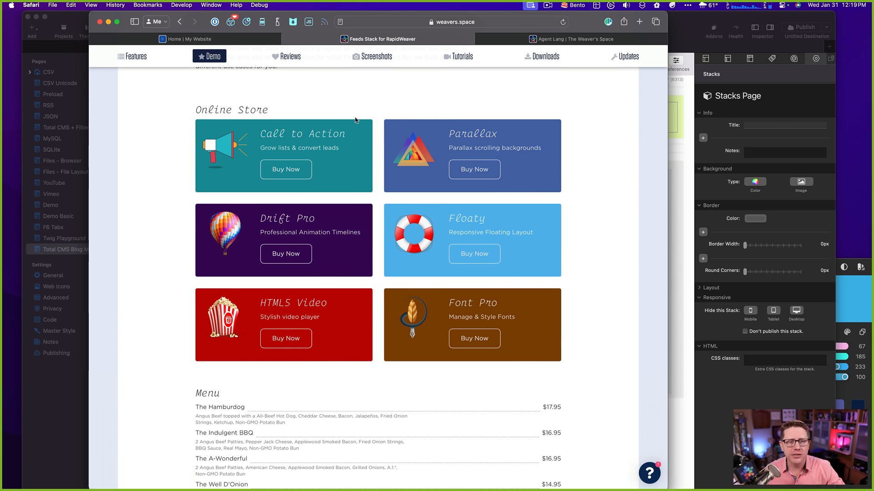
pyautogui.scroll(10, 355, 120)
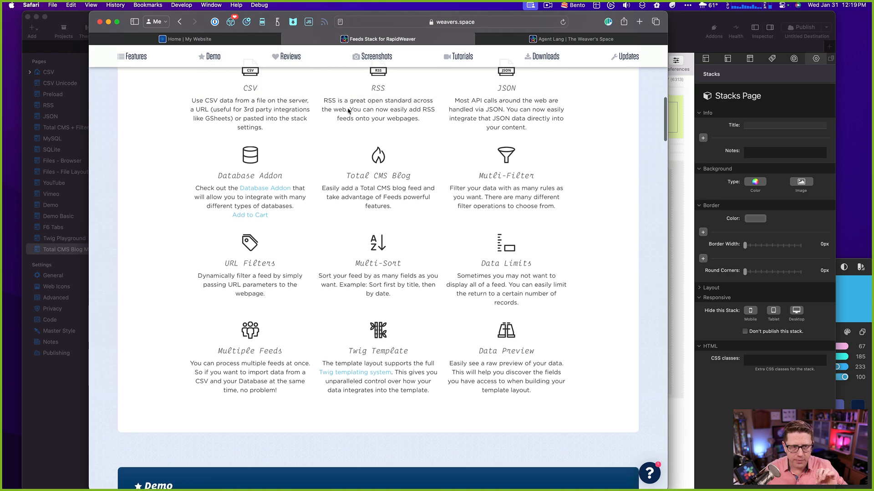
pyautogui.scroll(5, 348, 111)
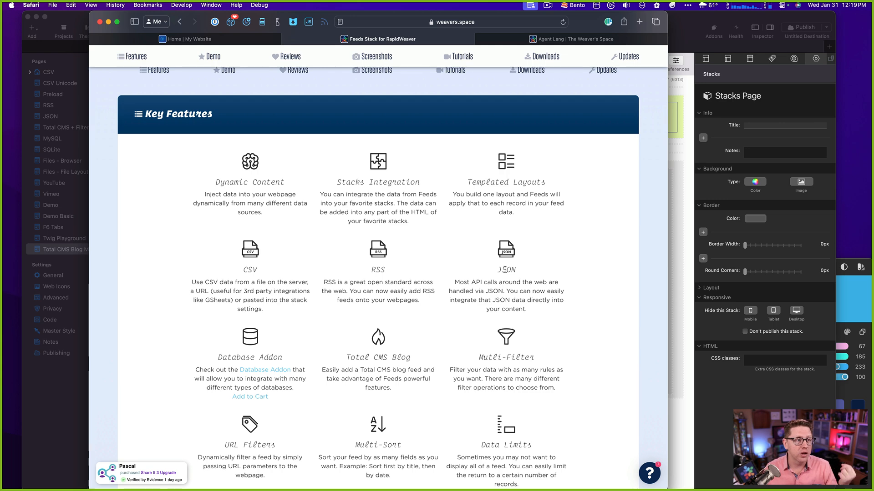
pyautogui.scroll(-2, 278, 349)
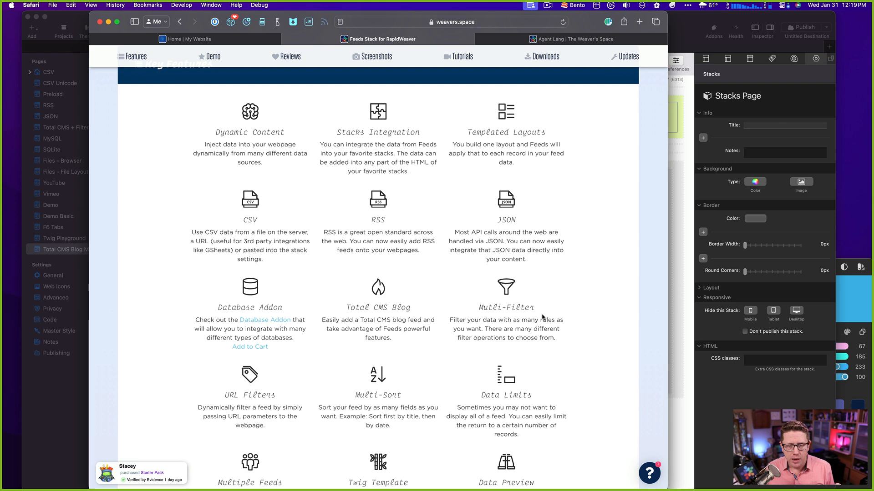
pyautogui.scroll(-2, 542, 318)
pyautogui.scroll(5, 542, 317)
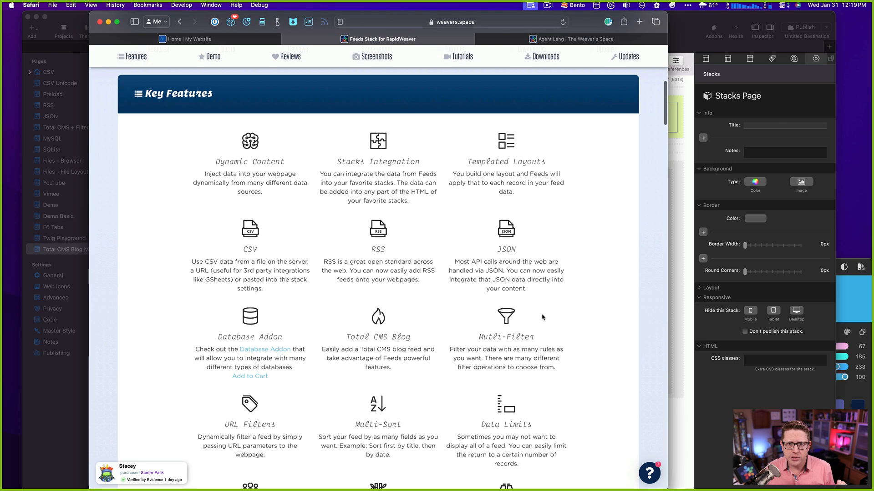
pyautogui.scroll(9, 542, 318)
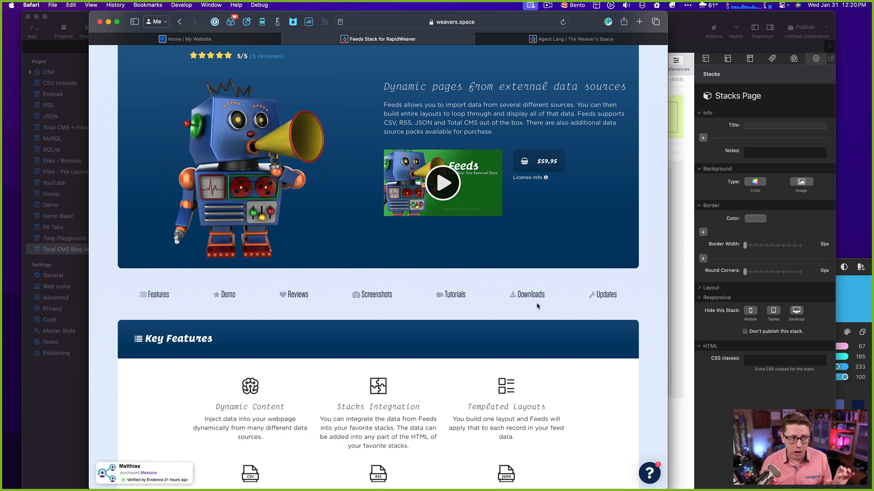
pyautogui.scroll(-5, 519, 257)
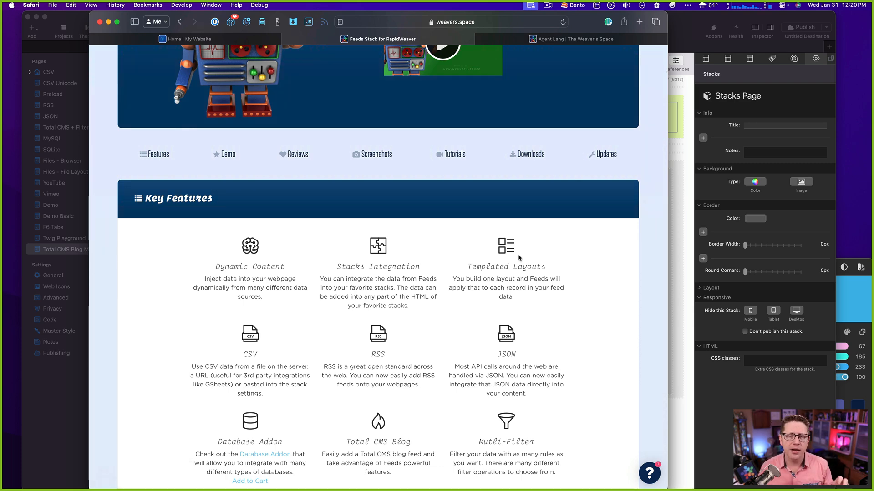
pyautogui.scroll(5, 519, 257)
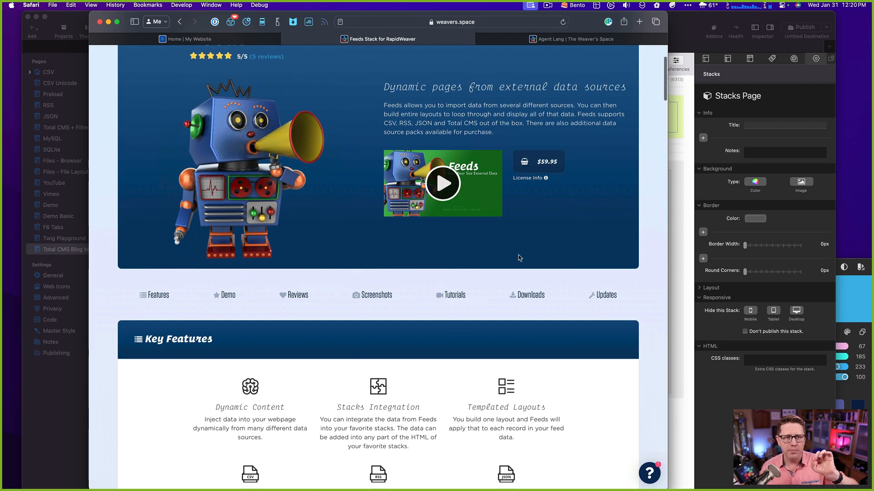
# - Open the Stacks catalogue on weavers.space, search it for "Feeds", and look over the Feeds stack and its add-on packs
pyautogui.scroll(3, 518, 257)
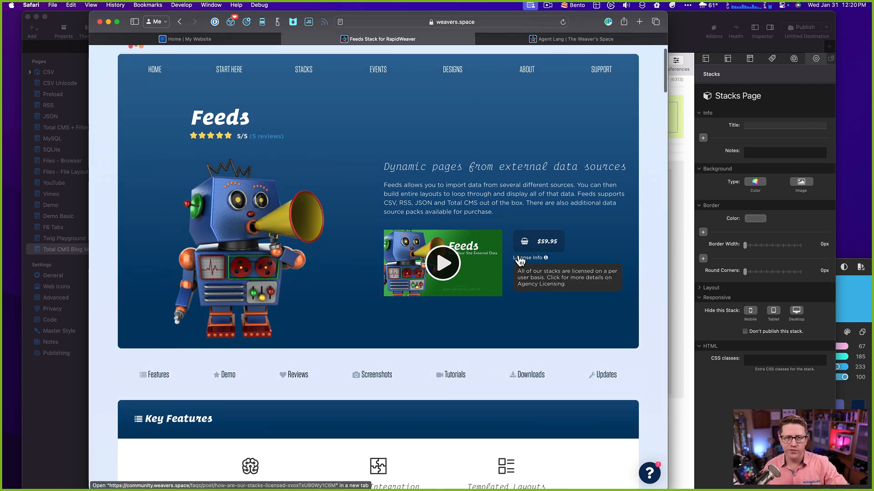
pyautogui.click(300, 70)
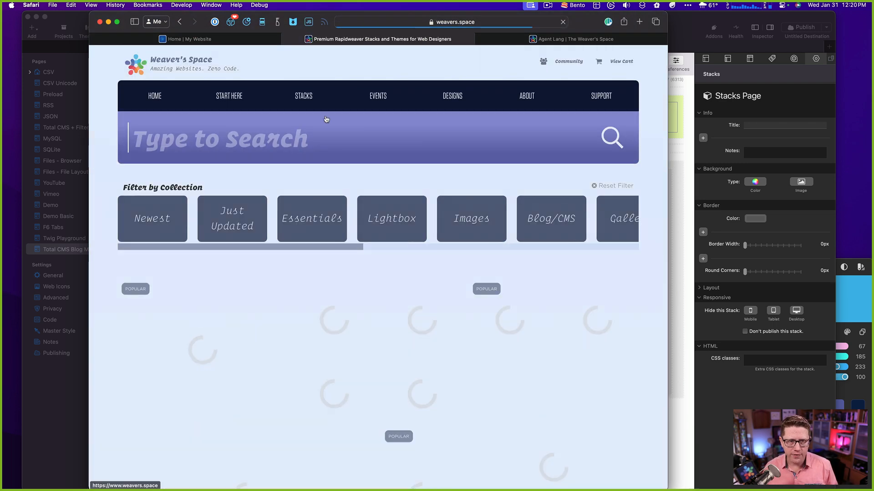
pyautogui.write('Feeds')
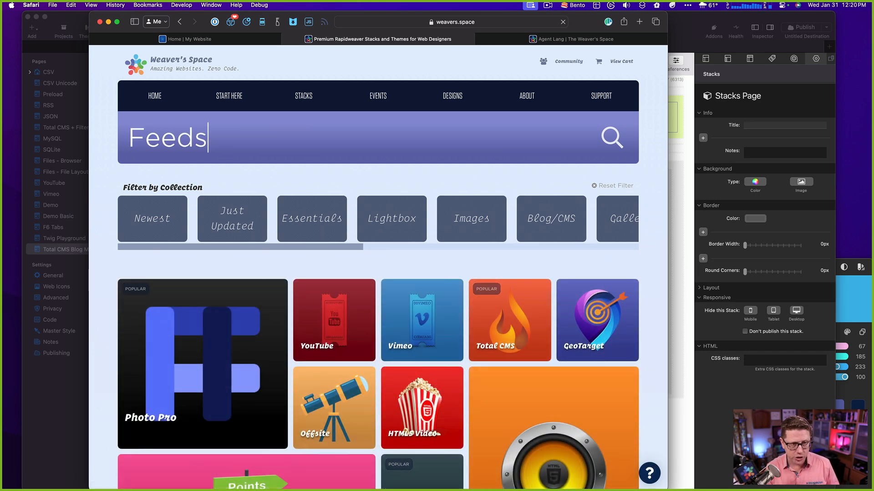
pyautogui.scroll(-3, 182, 227)
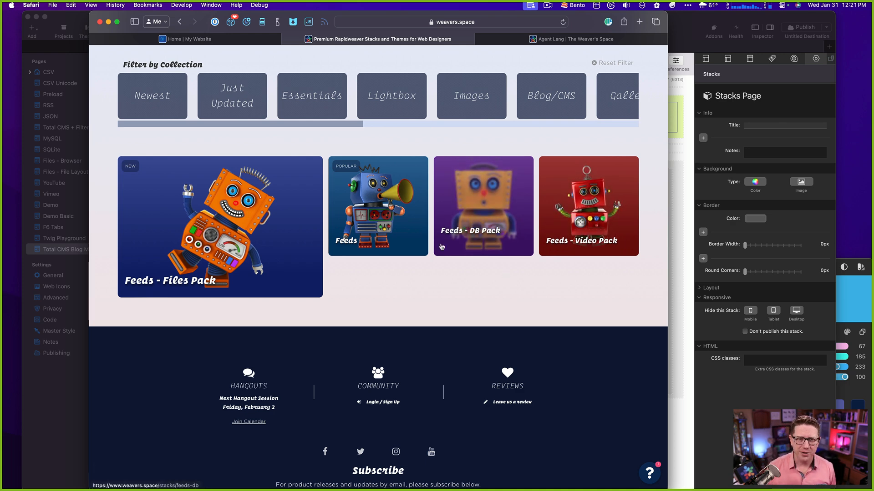
pyautogui.scroll(3, 429, 269)
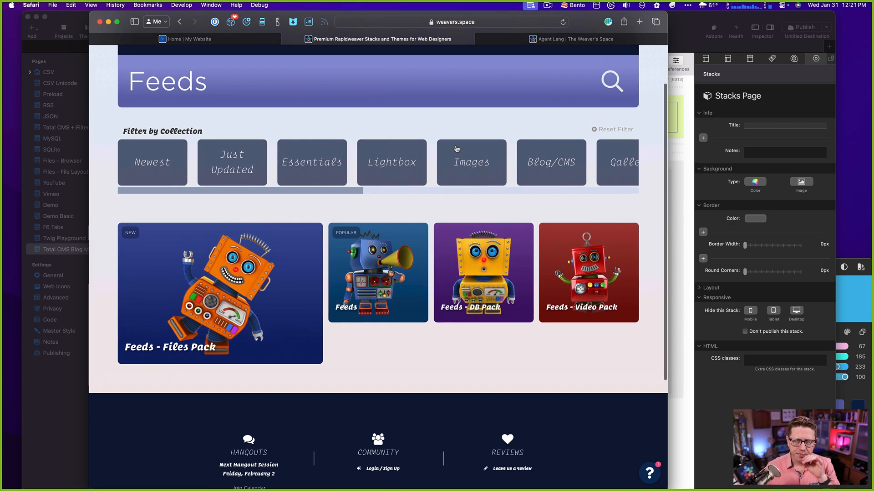
pyautogui.click(498, 39)
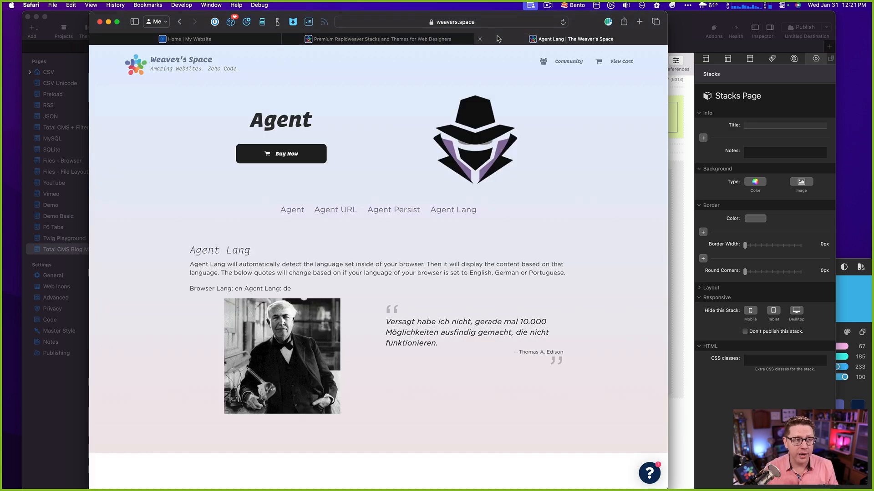
pyautogui.click(435, 40)
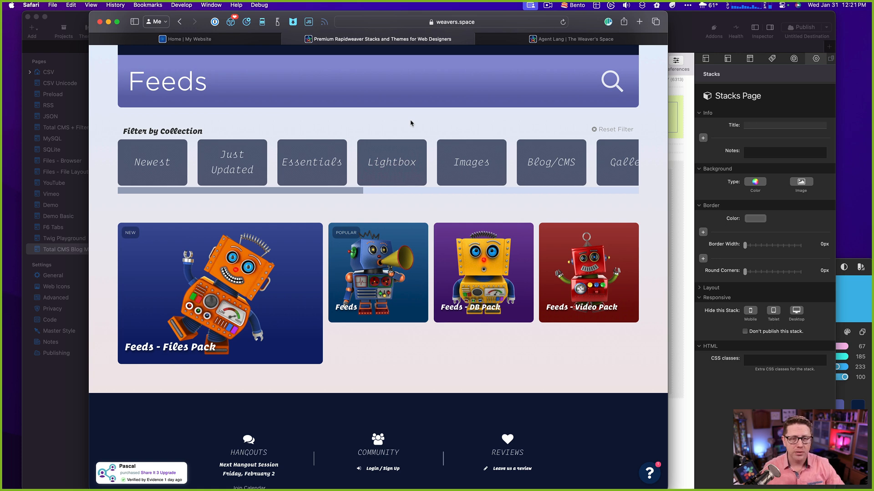
# - Open the Feeds stack's page from the search results and examine its Key Features and the Online Store demo
pyautogui.moveTo(222, 43)
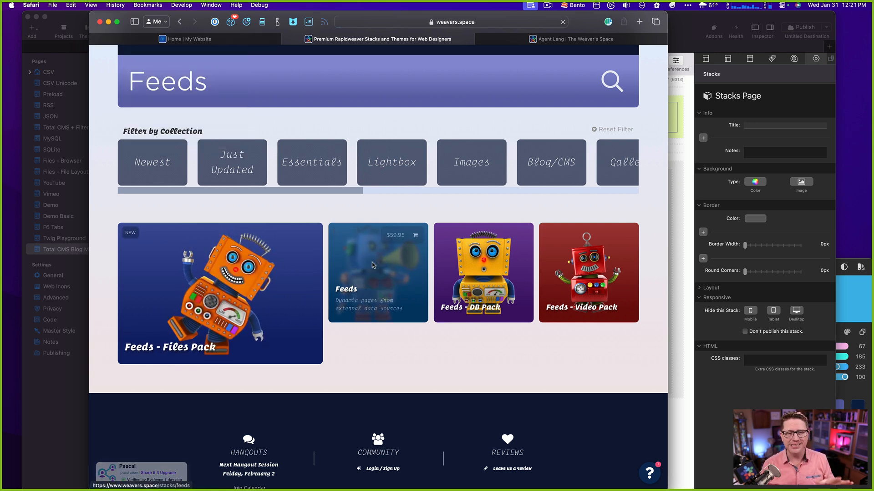
pyautogui.click(381, 272)
pyautogui.scroll(-10, 392, 279)
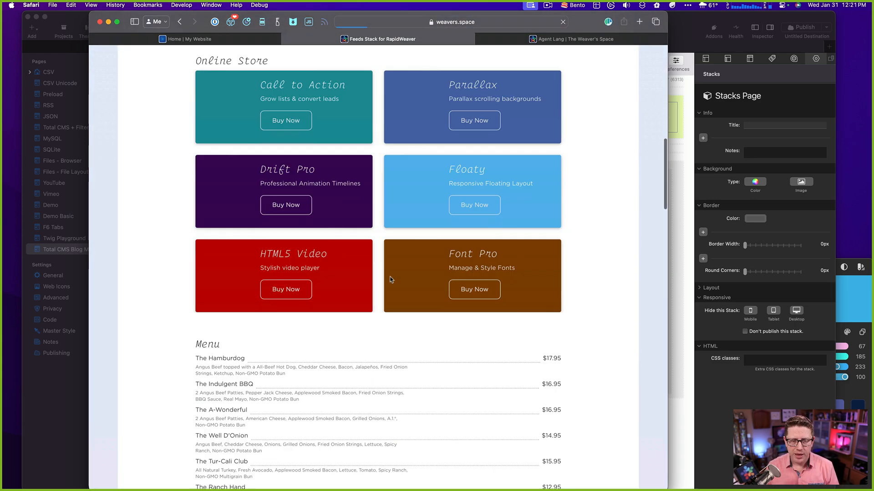
pyautogui.scroll(1, 395, 136)
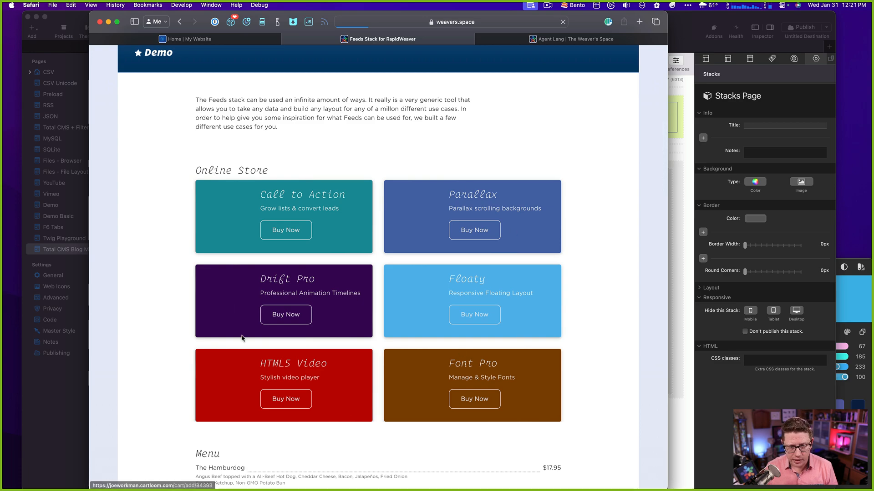
pyautogui.scroll(-1, 354, 205)
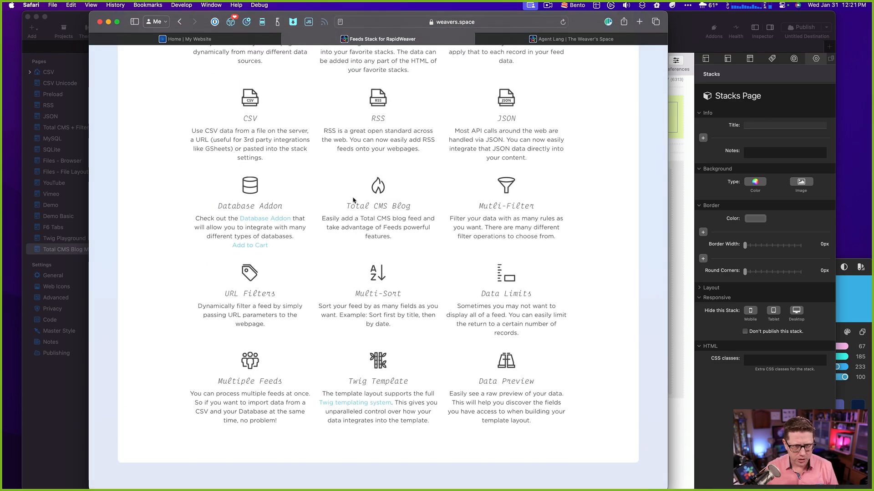
pyautogui.scroll(-13, 351, 190)
pyautogui.scroll(10, 351, 190)
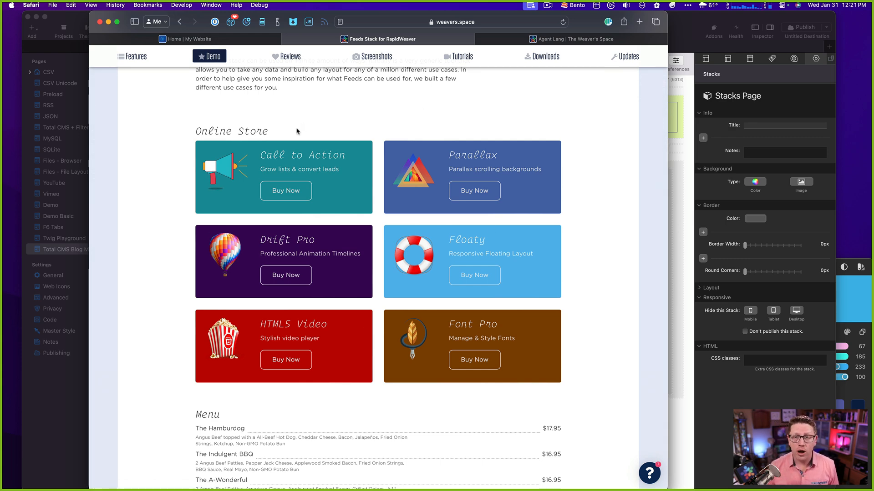
# - Switch to the Sandbox project in RapidWeaver and inspect the settings of the Particle Generator and QF Side stacks
pyautogui.press('super+Tab')
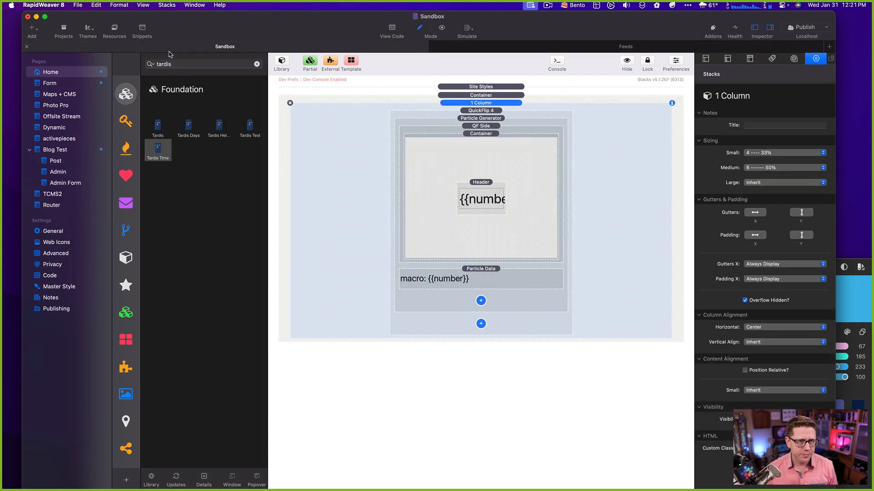
pyautogui.click(169, 49)
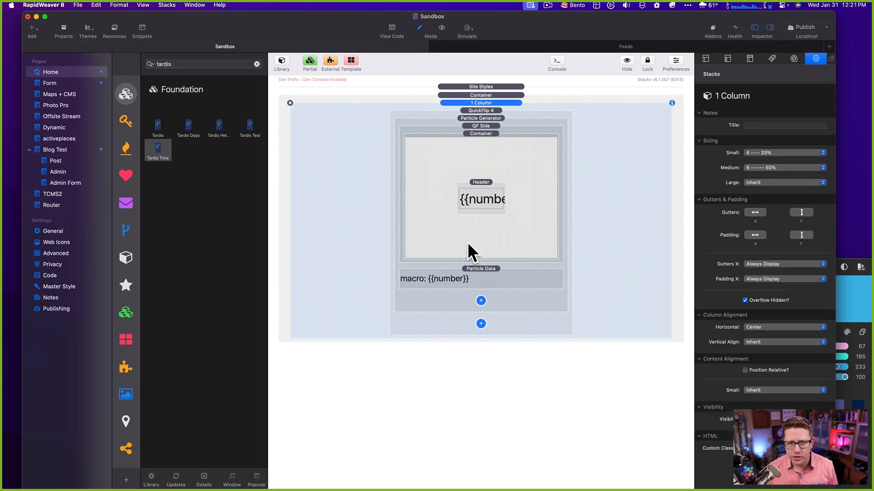
pyautogui.click(476, 119)
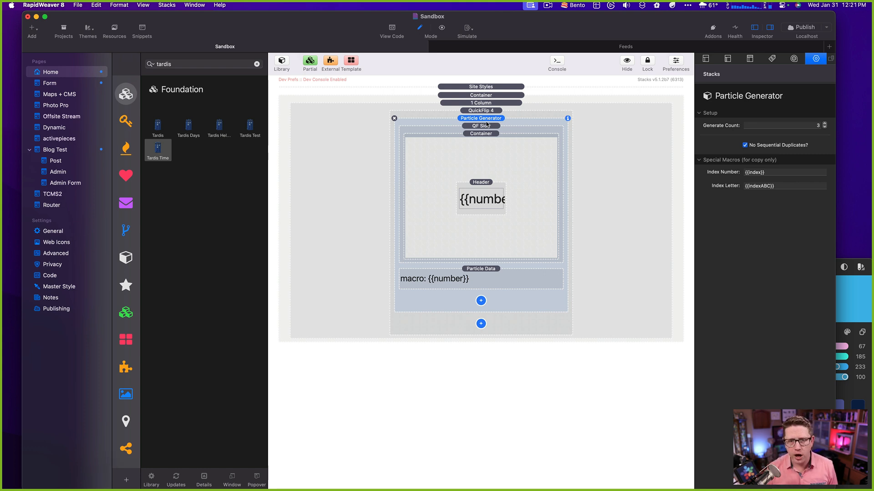
pyautogui.click(487, 127)
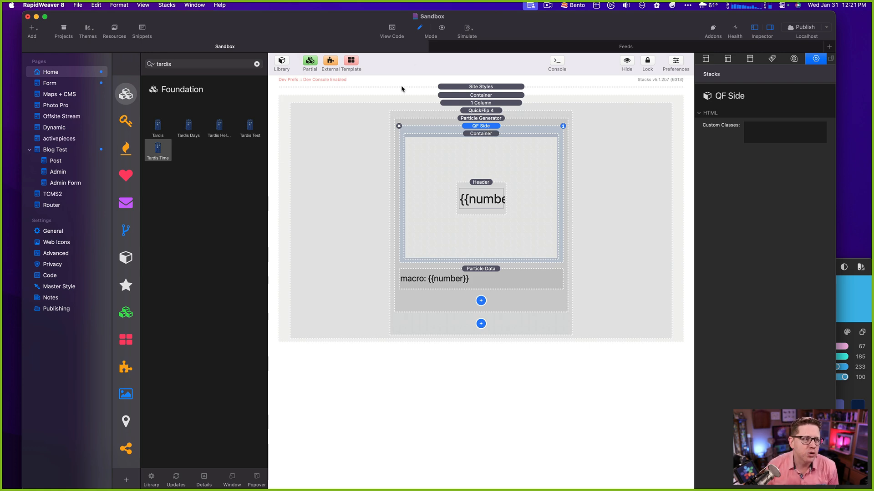
# - Return briefly to the Feeds page in Safari, then switch to RapidWeaver and show the Feeds project
pyautogui.hotkey('ctrl', 'Up')
pyautogui.click(303, 242)
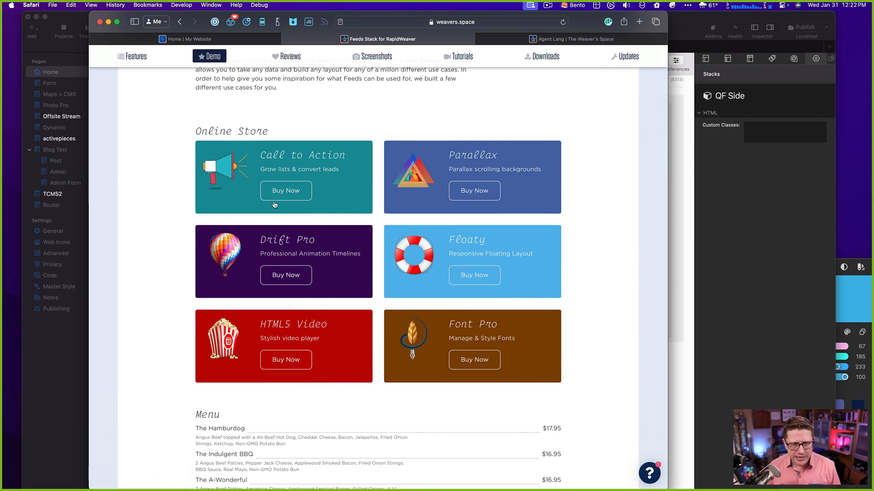
pyautogui.click(698, 134)
pyautogui.click(556, 45)
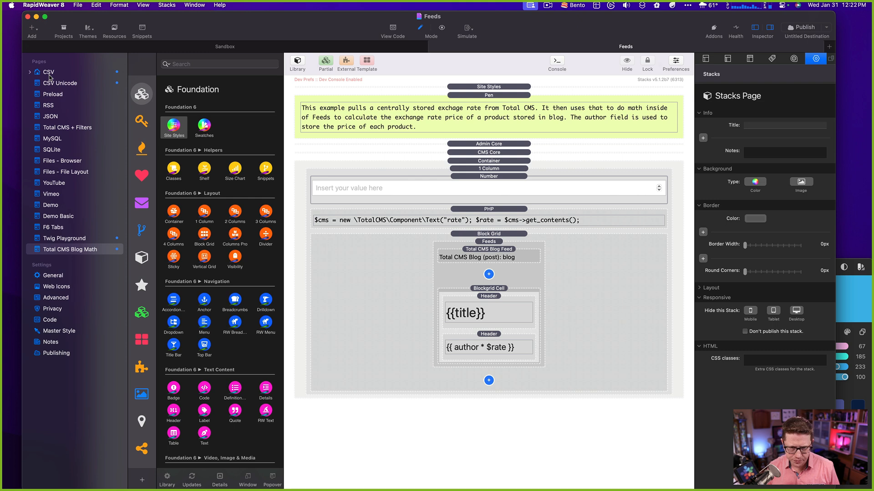
# - Inspect the Block Grid, Feeds, Blockgrid Cell and Total CMS Blog Feed stacks, and view the feed types that can be added
pyautogui.click(508, 235)
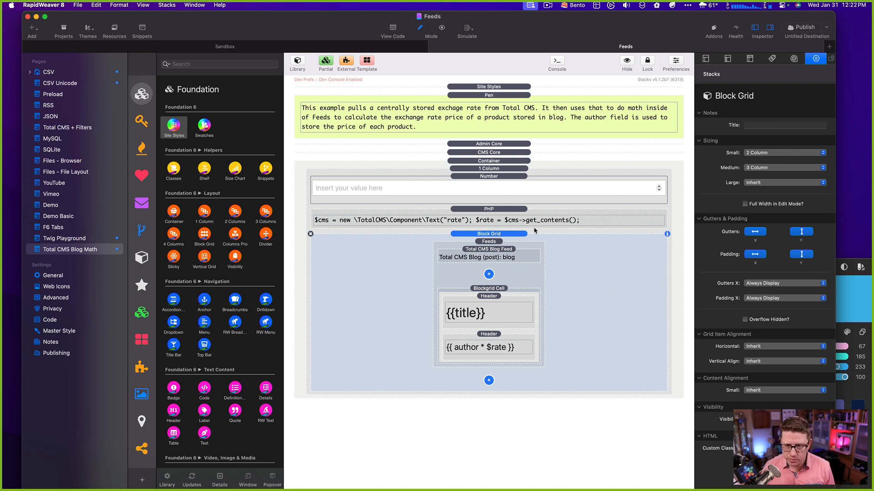
pyautogui.click(498, 242)
pyautogui.click(493, 290)
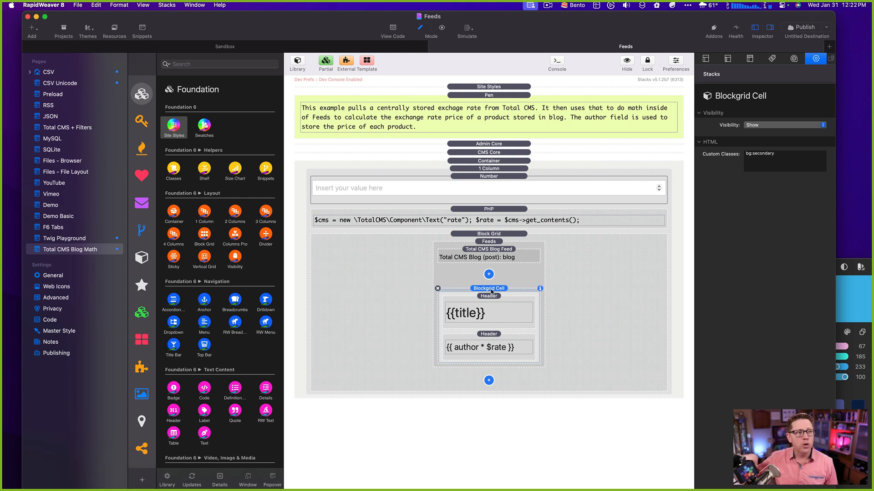
pyautogui.click(498, 258)
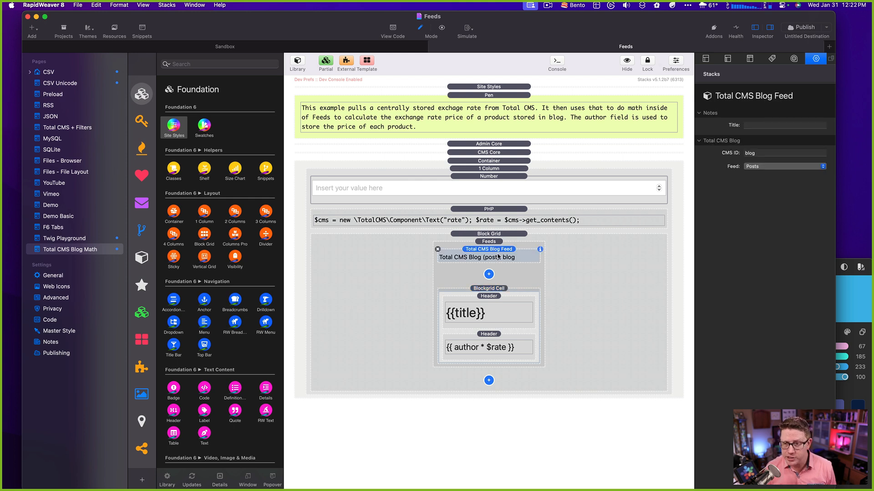
pyautogui.click(485, 293)
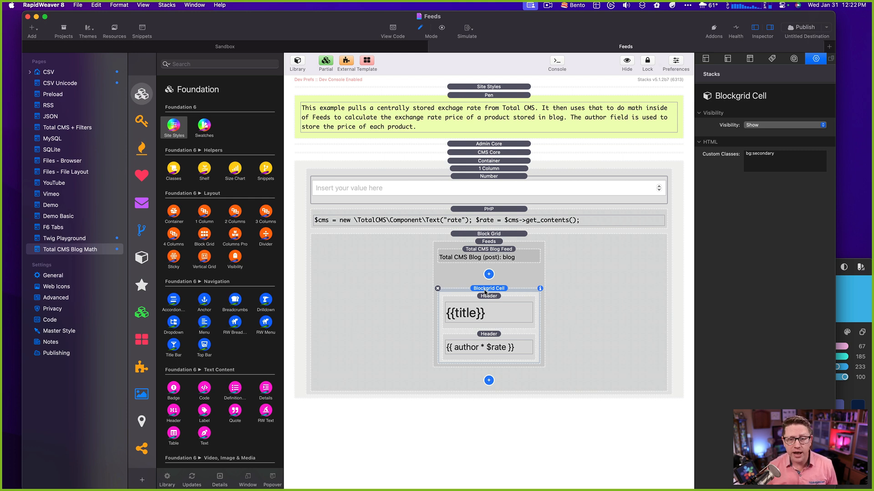
pyautogui.click(501, 251)
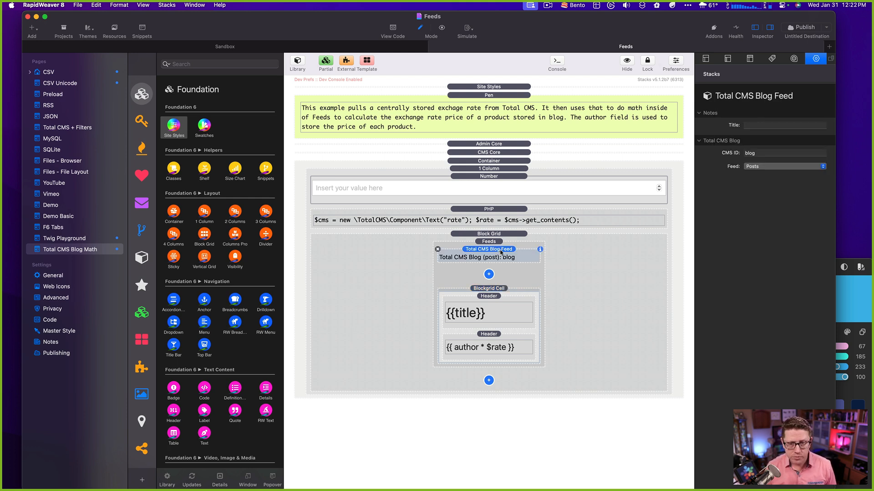
pyautogui.click(489, 274)
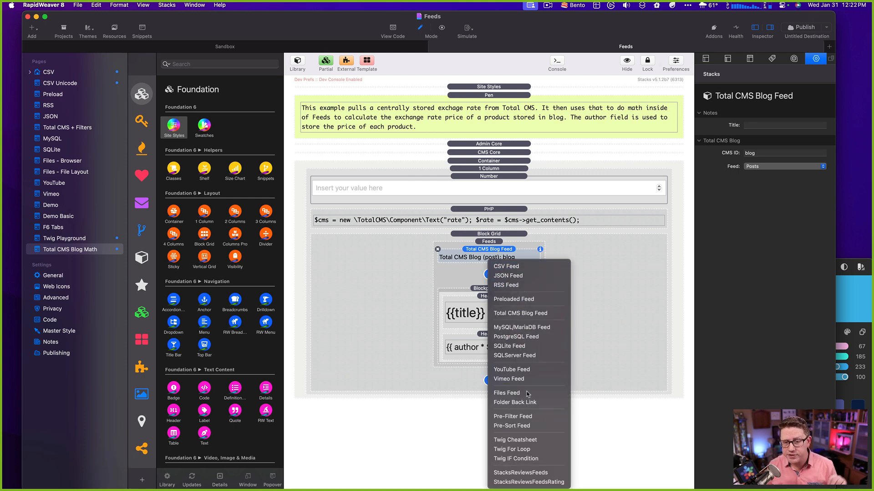
pyautogui.click(623, 230)
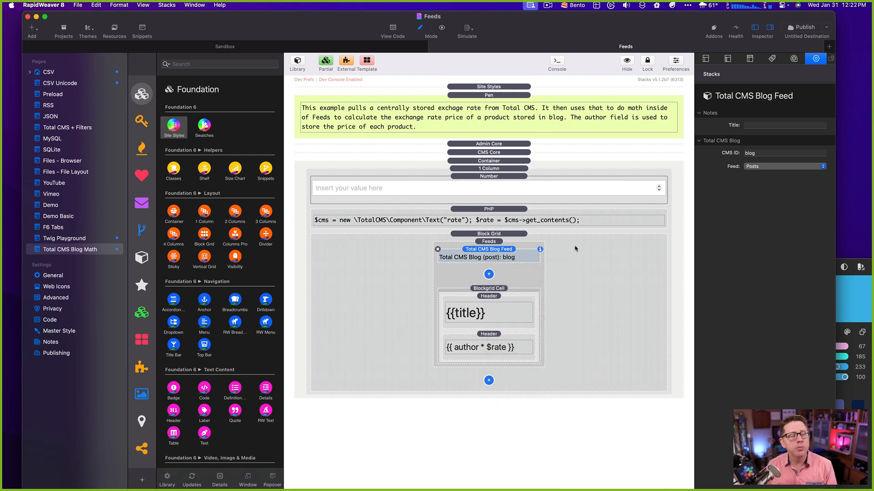
# - Go back to the Sandbox project and select the outermost Container stack on the Home page
pyautogui.click(323, 47)
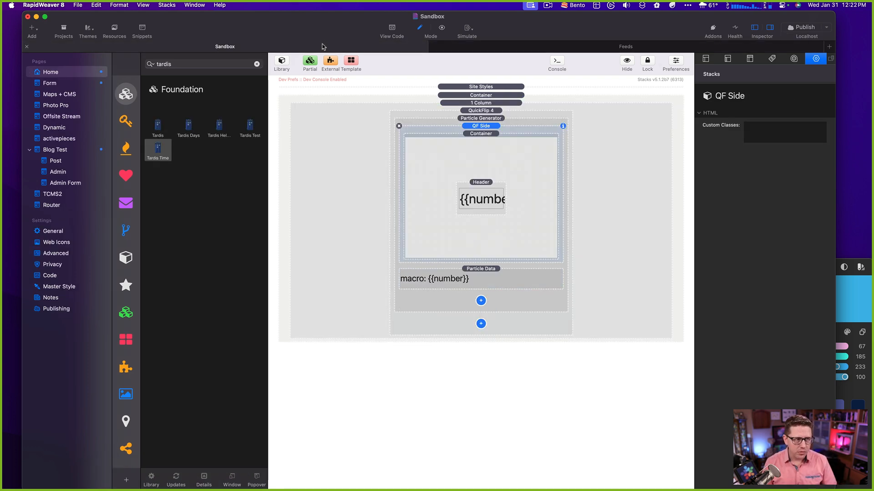
pyautogui.click(511, 47)
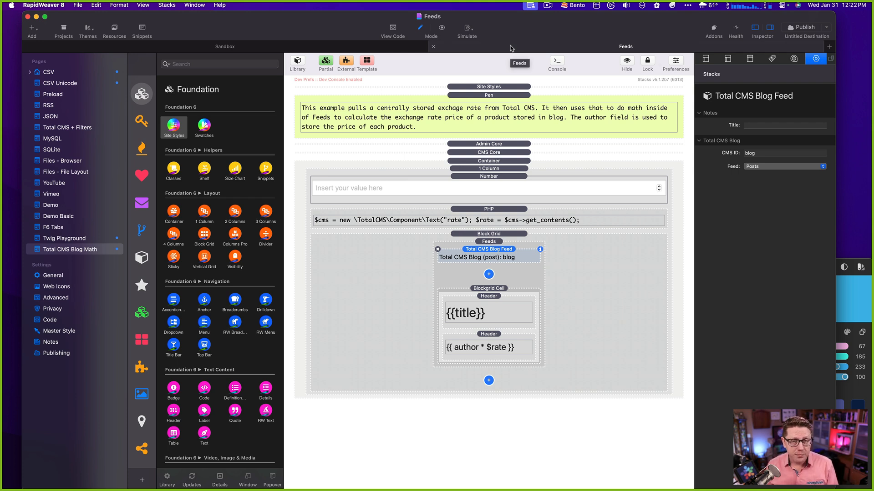
pyautogui.click(349, 47)
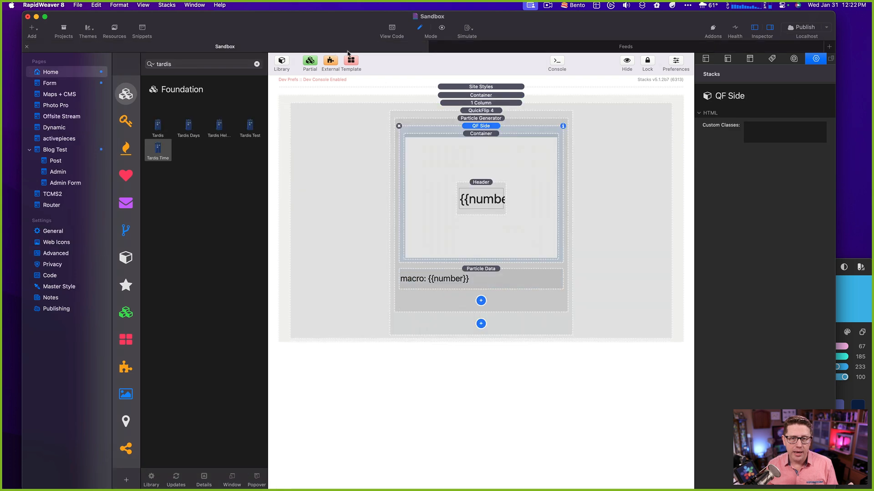
pyautogui.click(405, 102)
pyautogui.click(445, 98)
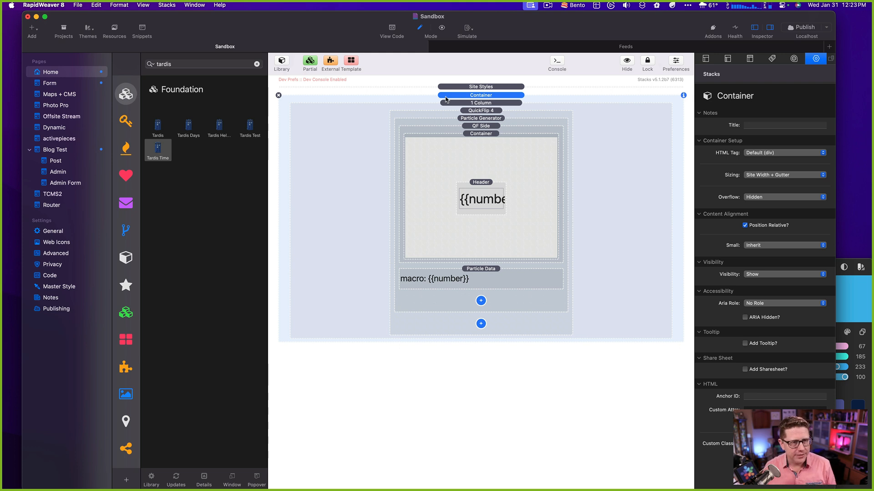
# - Clear the library's "tardis" search and add a Header stack inside the outer Container, above the 1 Column stack, leaving its default text
pyautogui.click(257, 65)
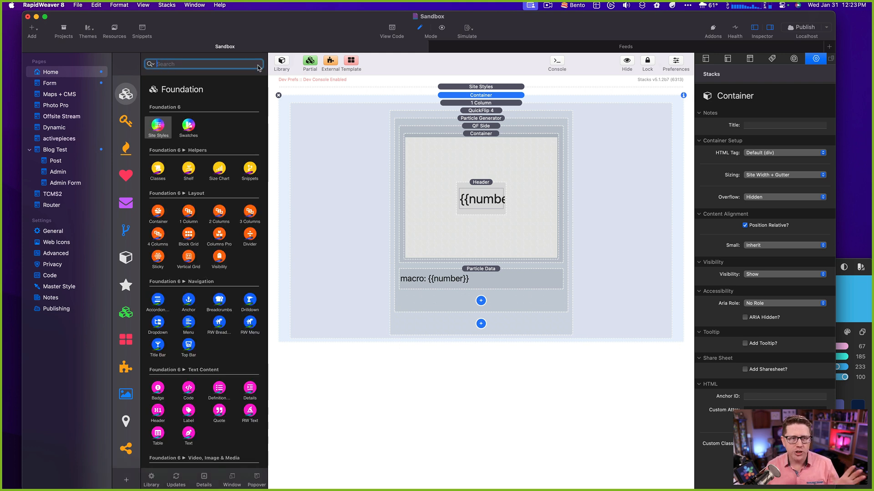
pyautogui.scroll(-4, 181, 176)
pyautogui.scroll(-7, 181, 176)
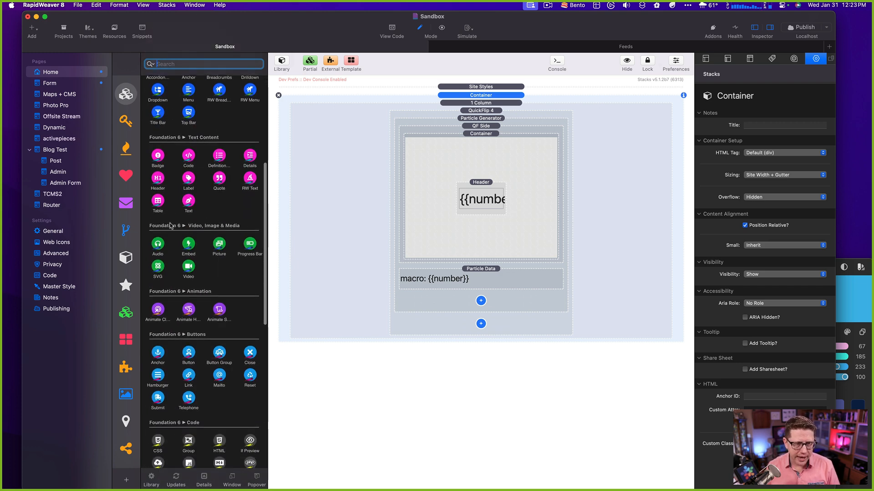
pyautogui.scroll(-2, 171, 225)
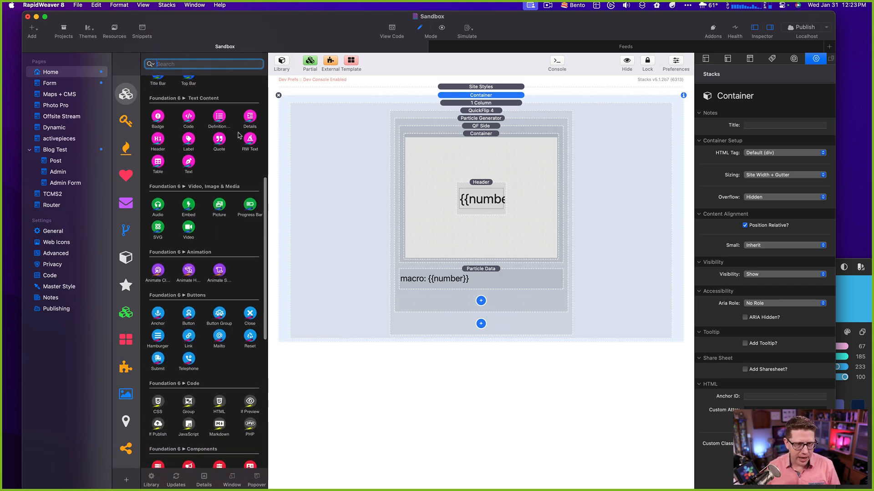
pyautogui.moveTo(158, 139); pyautogui.dragTo(483, 104)
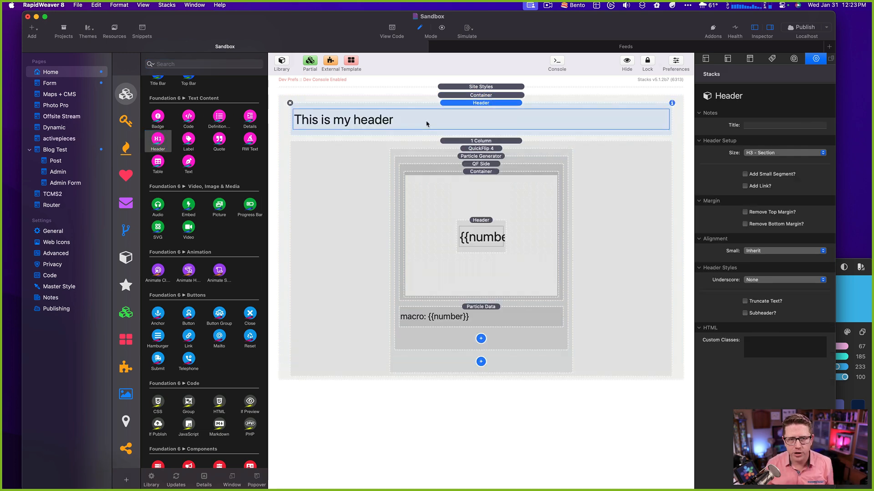
pyautogui.doubleClick(428, 124)
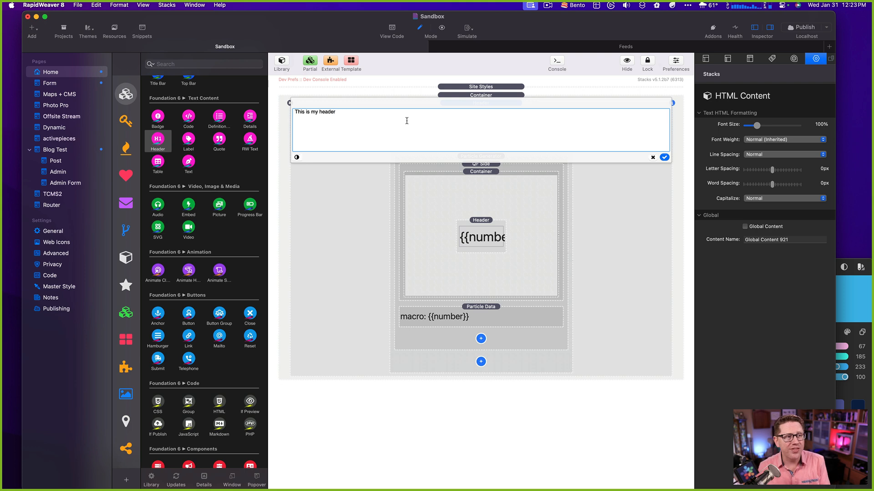
pyautogui.click(652, 157)
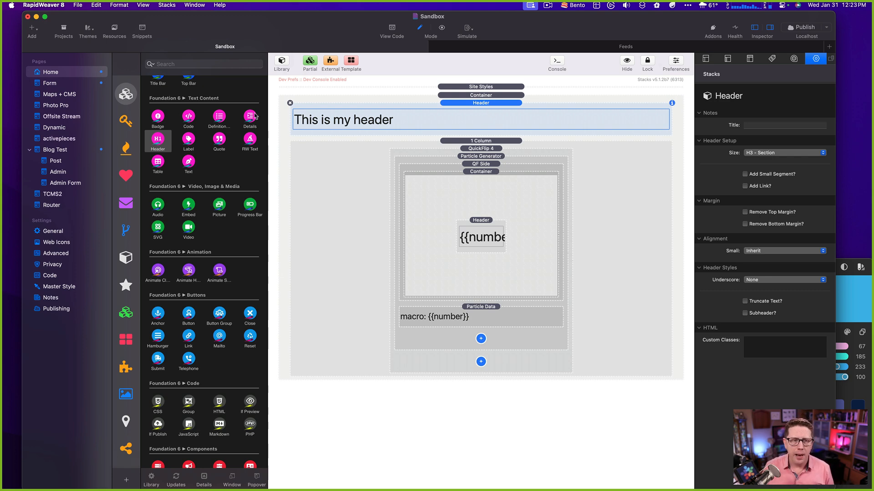
# - Add a CMS Core stack from the Total CMS Content group between Site Styles and the outer Container
pyautogui.scroll(10, 219, 128)
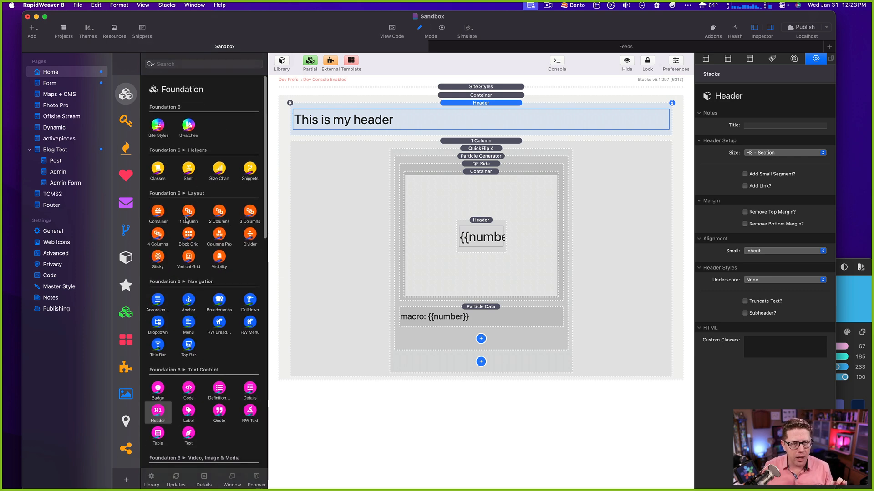
pyautogui.click(127, 142)
pyautogui.scroll(-5, 187, 159)
pyautogui.scroll(-5, 186, 158)
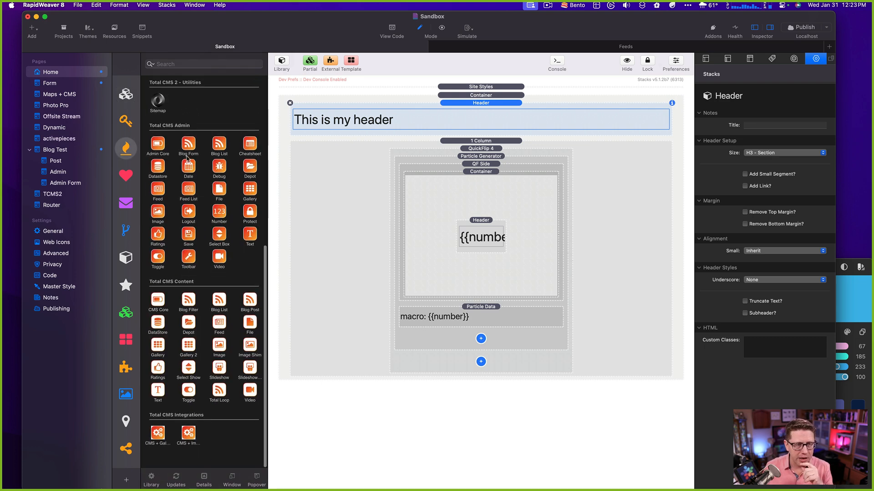
pyautogui.click(158, 304)
pyautogui.moveTo(158, 306); pyautogui.dragTo(512, 98)
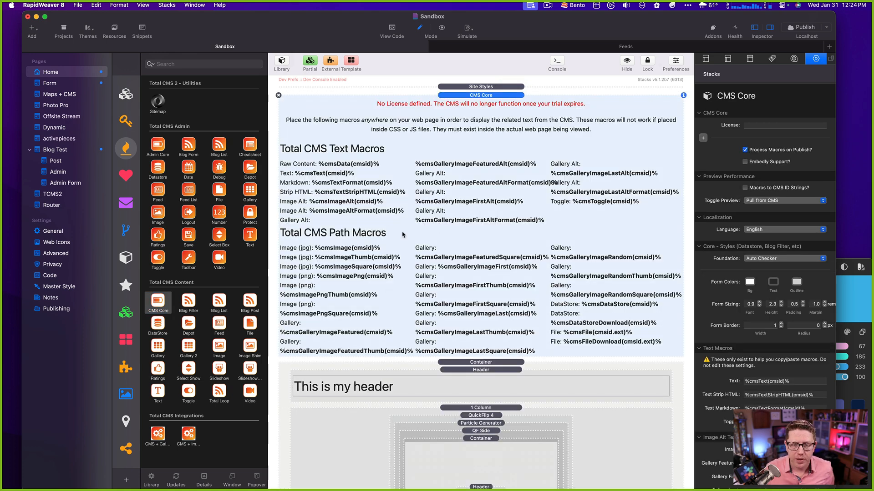
# - Replace the text of the header reading "This is my header" with the macro %cmsData(header)%
pyautogui.scroll(-4, 359, 174)
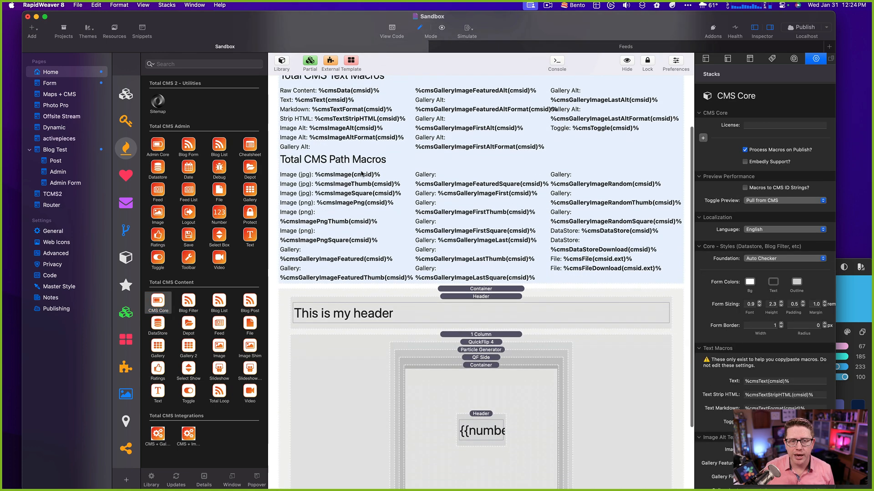
pyautogui.scroll(1, 362, 173)
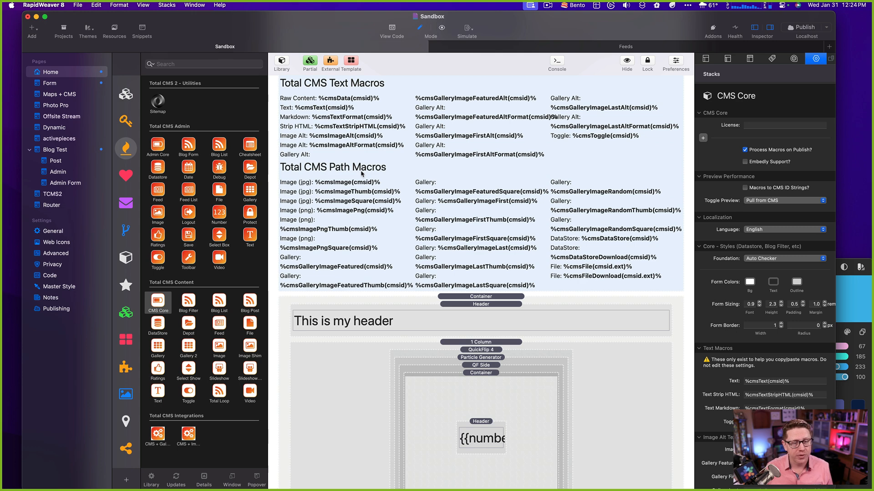
pyautogui.doubleClick(362, 319)
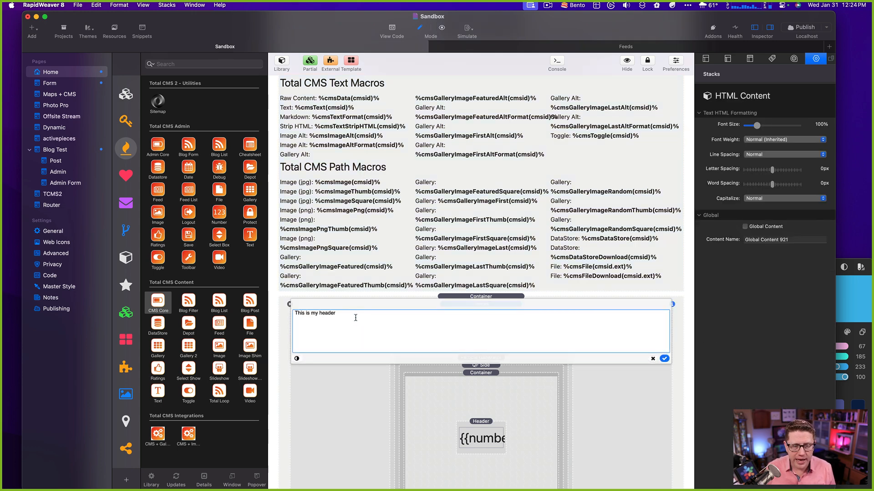
pyautogui.tripleClick(355, 317)
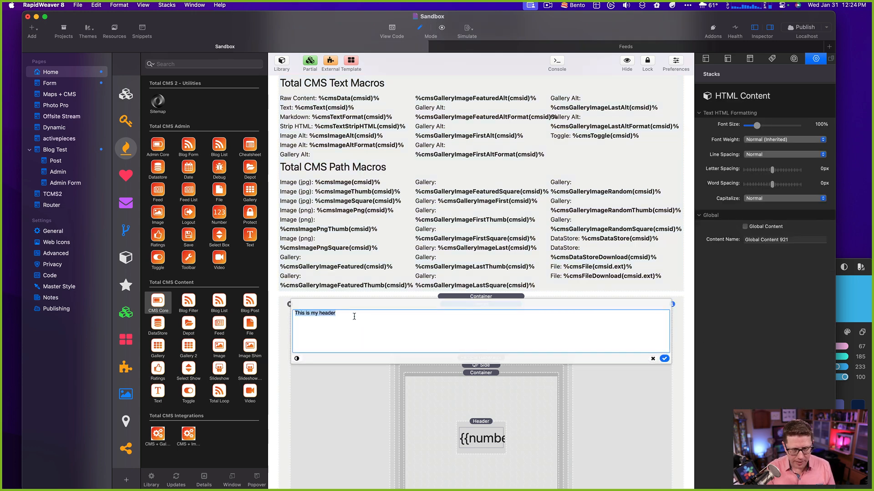
pyautogui.write('%')
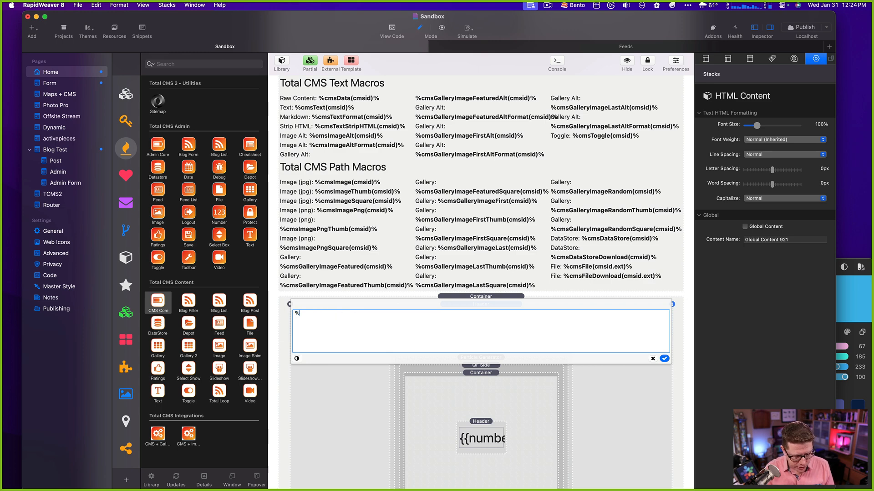
pyautogui.write('cmsData')
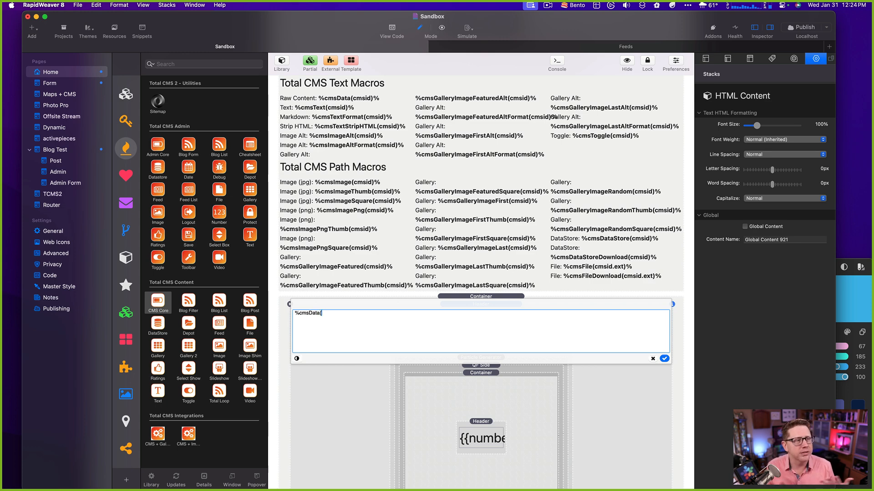
pyautogui.write('(header)%')
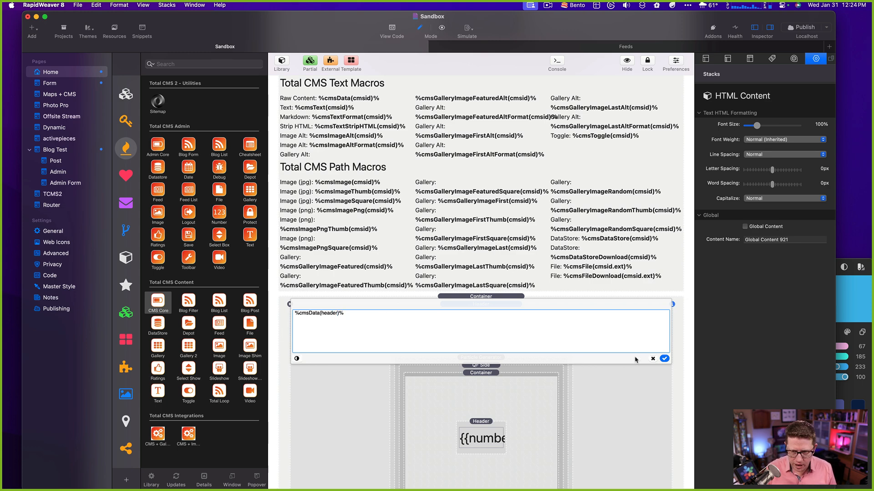
pyautogui.click(664, 359)
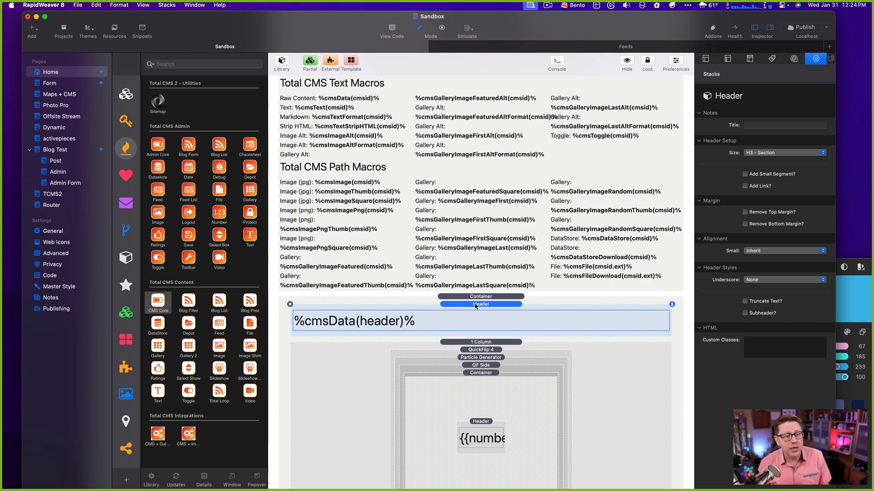
# - Collapse the CMS Core stack to hide its macro reference and select the %cmsData(header)% Header stack
pyautogui.click(380, 214)
pyautogui.scroll(3, 380, 214)
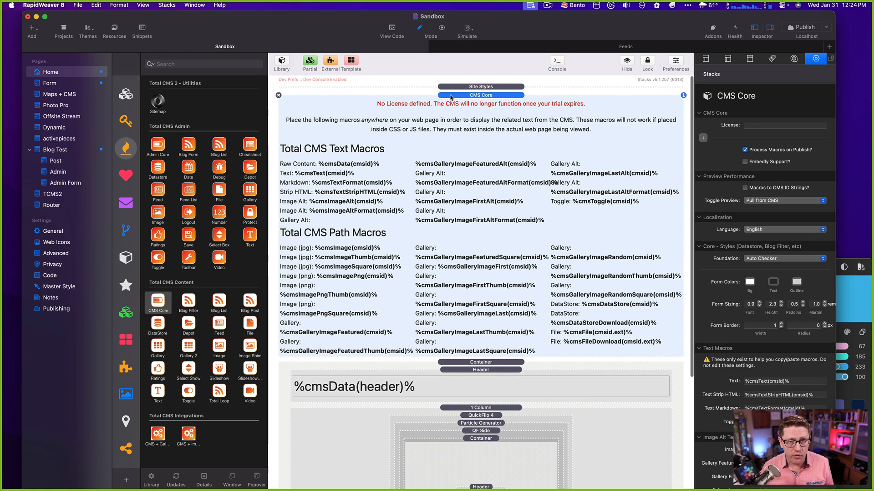
pyautogui.click(451, 97)
pyautogui.click(464, 110)
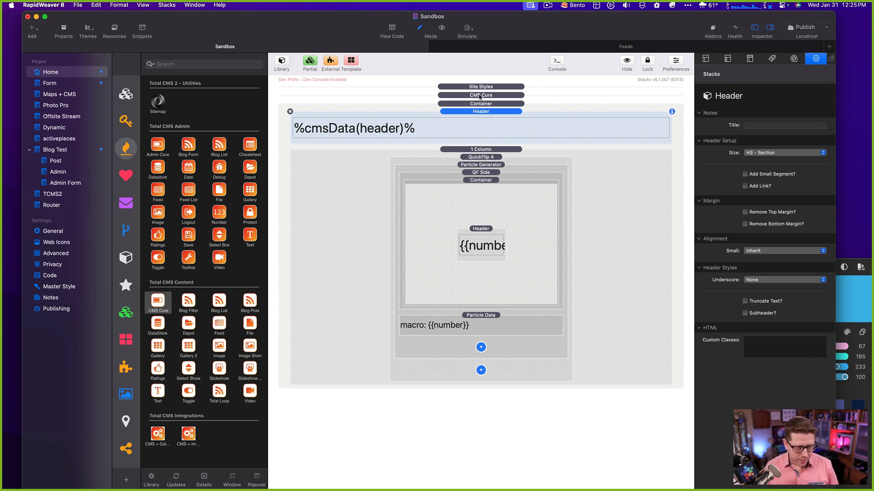
# - Switch to Safari and open the VideoWall product page at weavers.space/stacks/videowall
pyautogui.press('super+Tab')
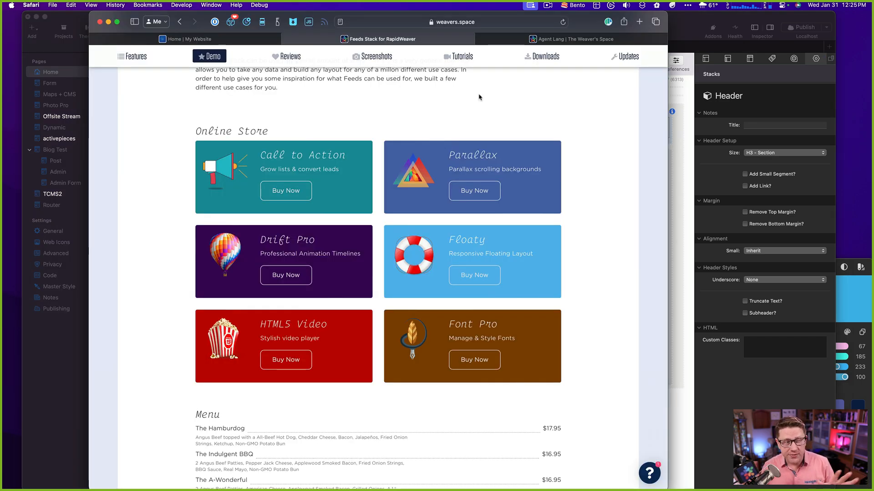
pyautogui.click(469, 21)
pyautogui.press('Right')
pyautogui.hotkey('alt', 'shift', 'Left')
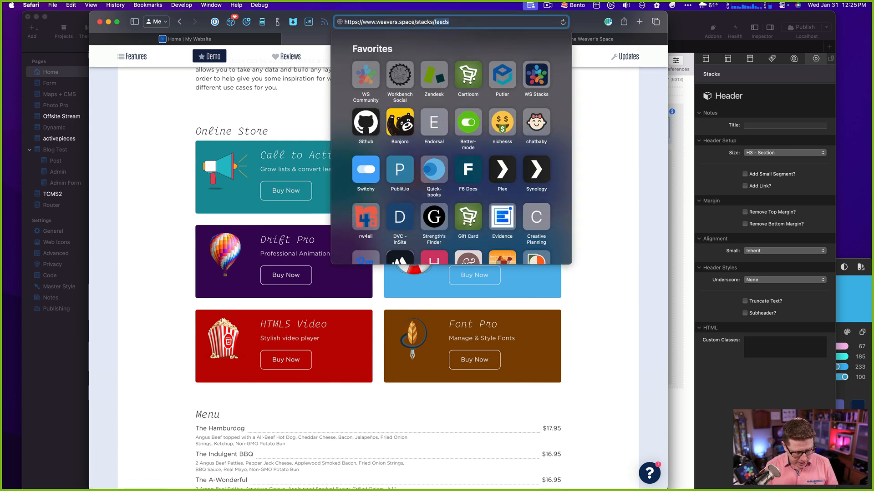
pyautogui.write('videowall')
pyautogui.press('Return')
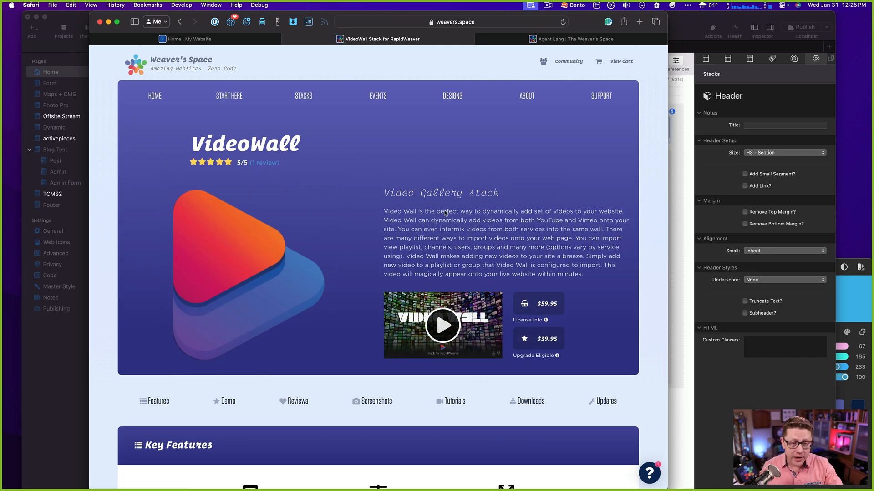
# - Look through the VideoWall page's player demos, reviews, screenshots, tutorials and downloads sections
pyautogui.scroll(-15, 445, 213)
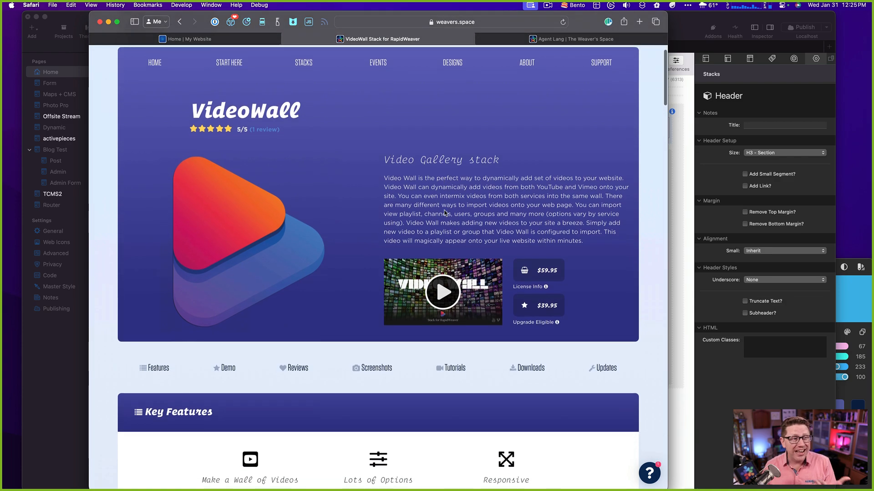
pyautogui.scroll(-7, 445, 212)
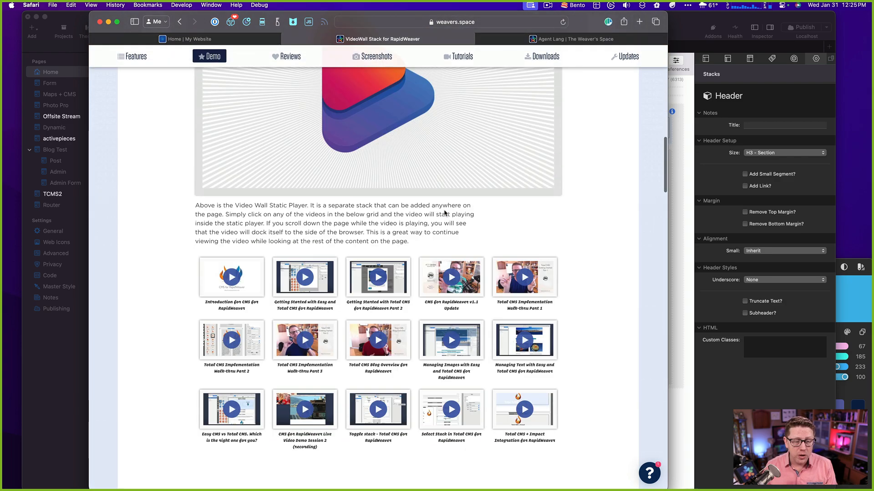
pyautogui.scroll(5, 439, 216)
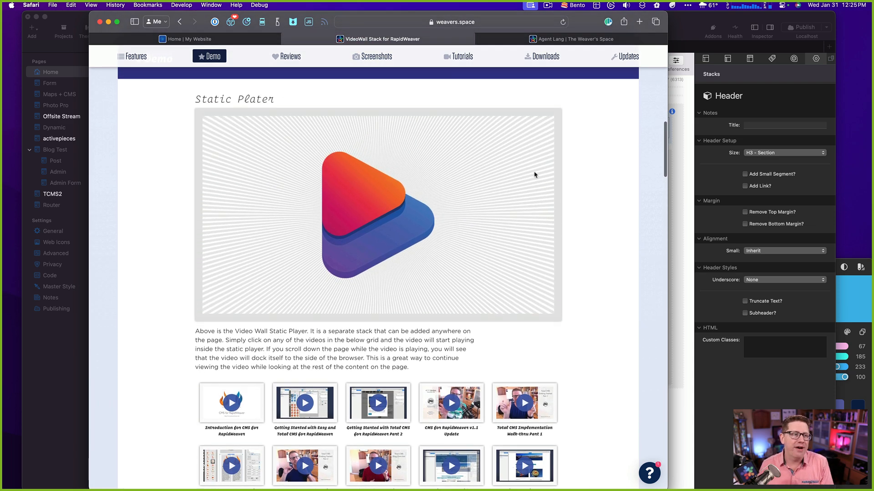
pyautogui.scroll(-1, 534, 175)
pyautogui.scroll(-3, 535, 175)
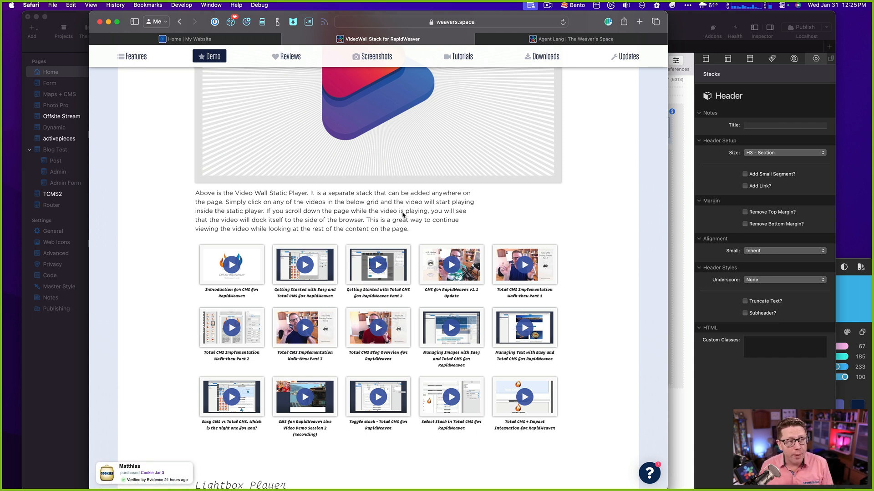
pyautogui.scroll(-10, 402, 214)
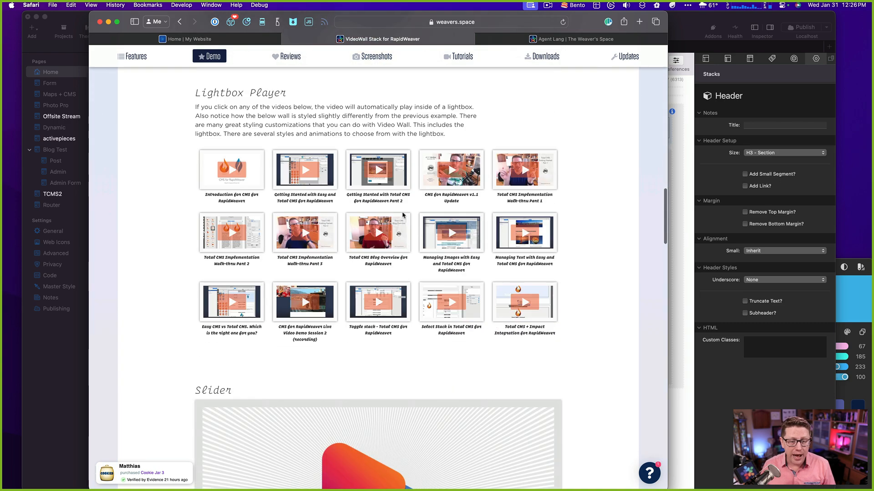
pyautogui.scroll(-20, 402, 214)
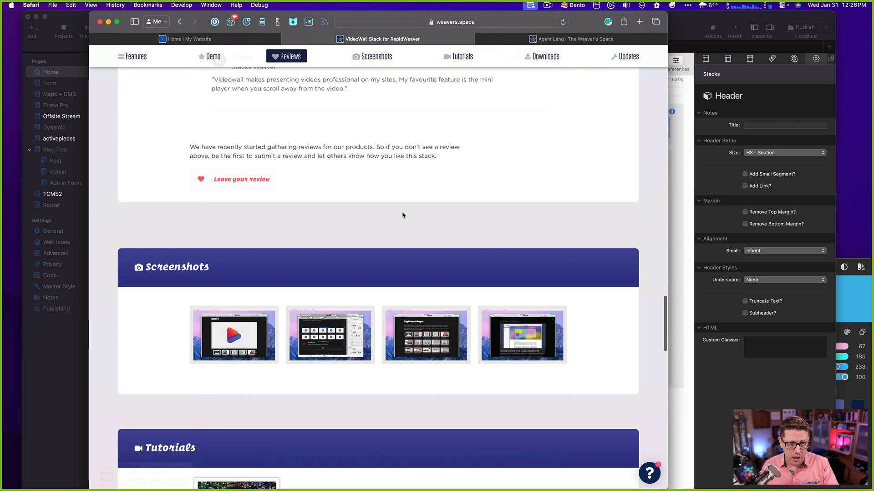
pyautogui.scroll(-6, 255, 328)
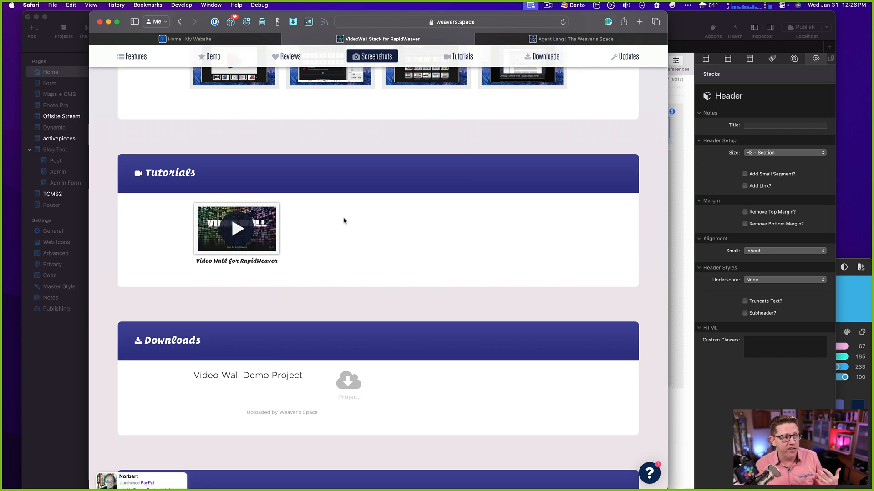
# - Review the Slider, Lightbox Player and static player demos again and return to the start of the VideoWall page
pyautogui.scroll(12, 343, 220)
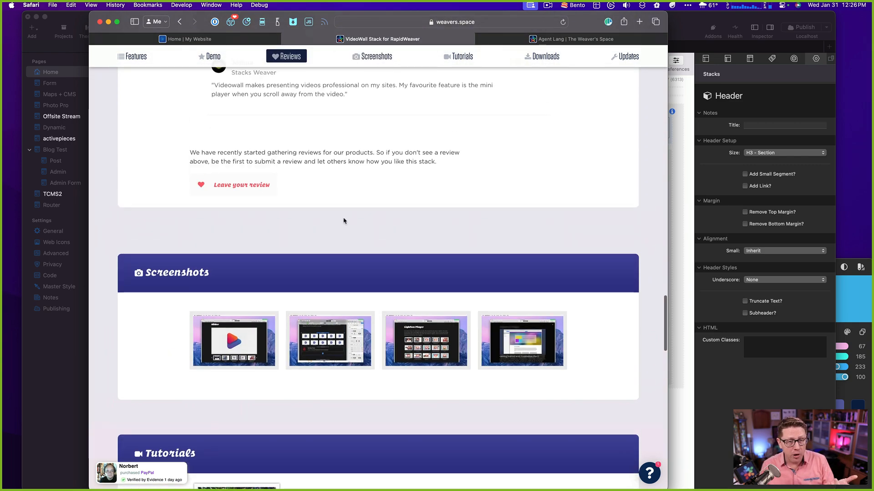
pyautogui.scroll(10, 343, 220)
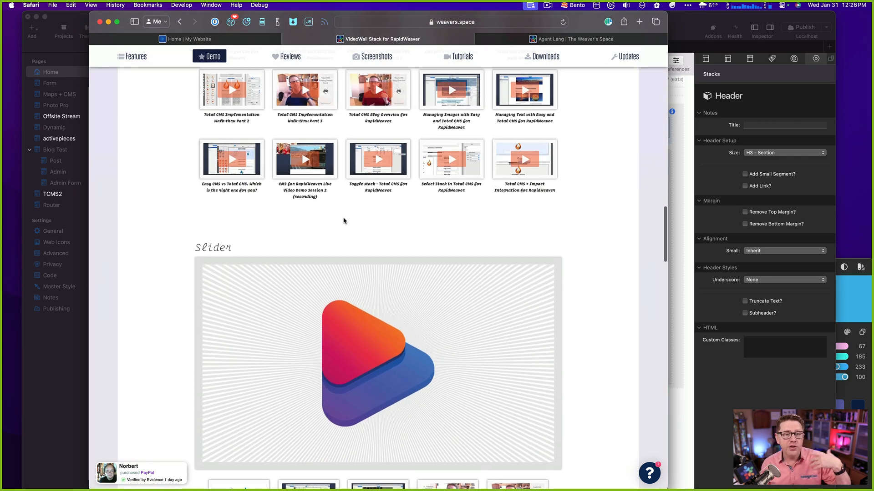
pyautogui.scroll(5, 344, 221)
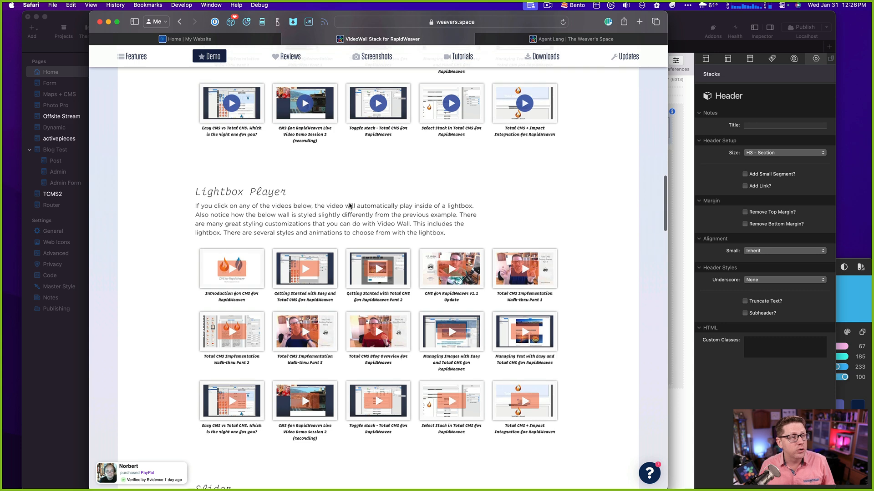
pyautogui.scroll(5, 349, 205)
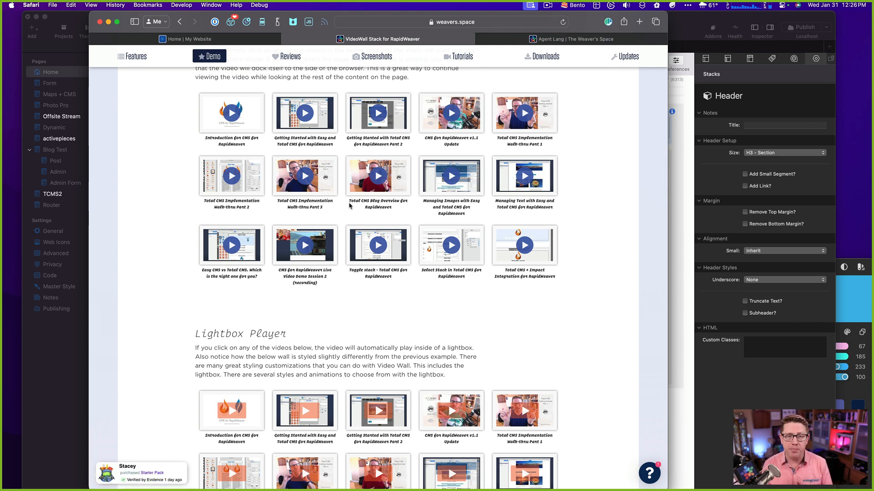
pyautogui.scroll(10, 350, 205)
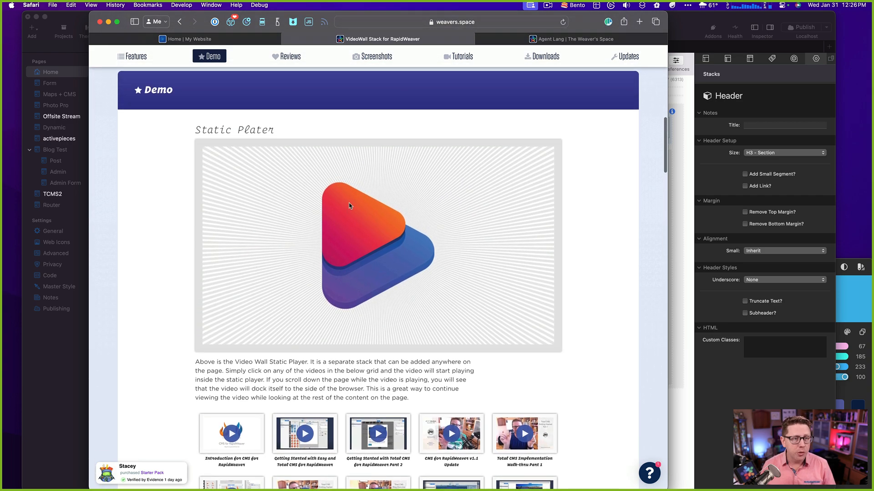
pyautogui.scroll(-3, 350, 206)
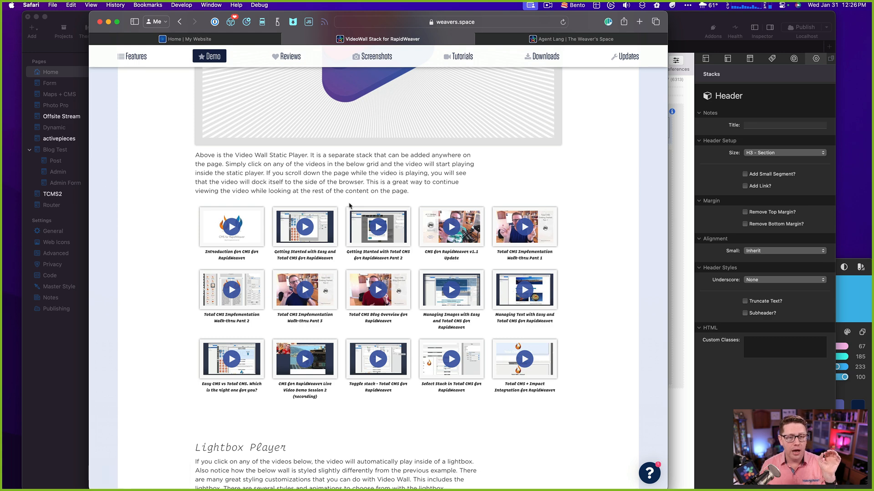
pyautogui.scroll(2, 349, 205)
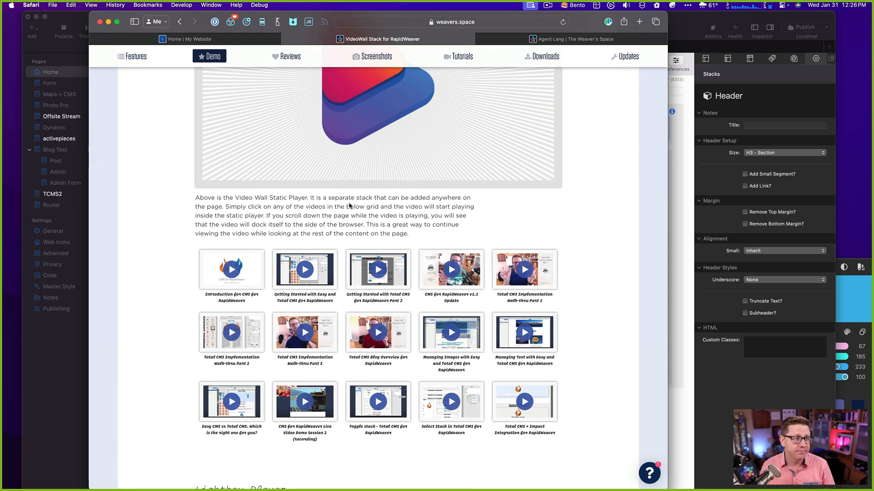
pyautogui.scroll(20, 351, 205)
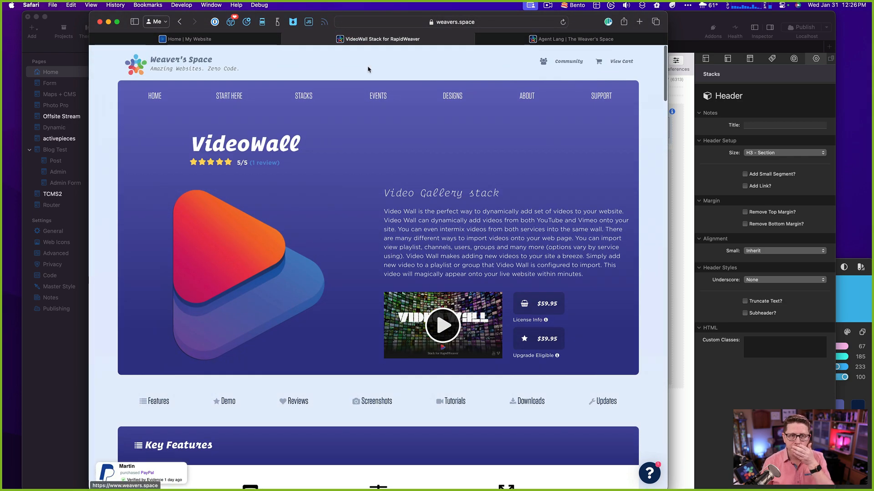
pyautogui.click(682, 21)
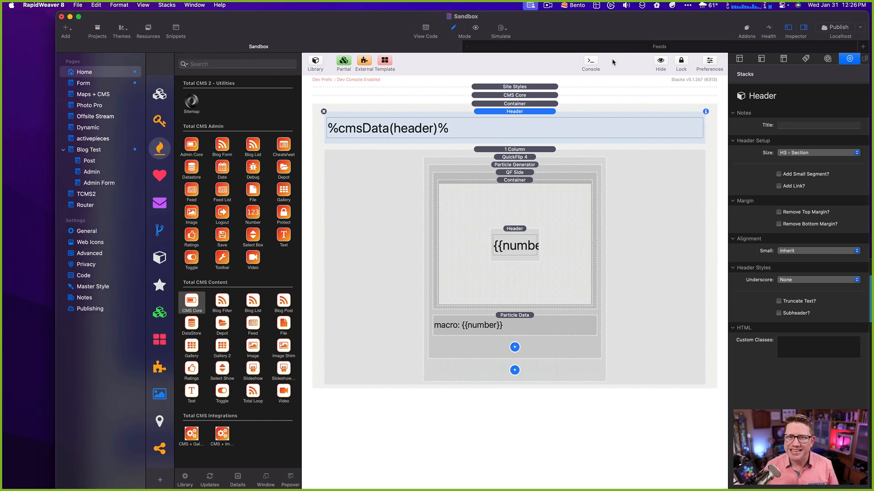
pyautogui.hotkey('ctrl', 'Up')
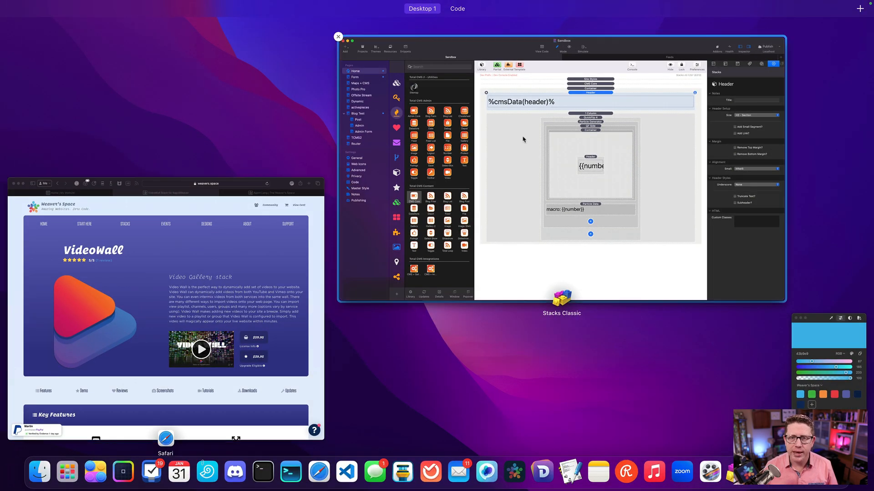
pyautogui.click(523, 140)
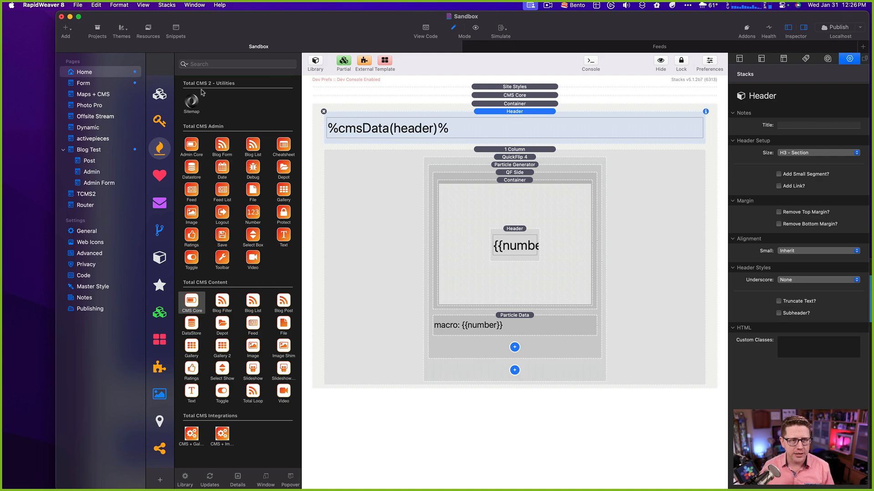
# - Switch to Safari, open the Weaver's Space Stacks catalogue from the VideoWall page and move the browser window aside
pyautogui.hotkey('ctrl', 'Up')
pyautogui.click(242, 248)
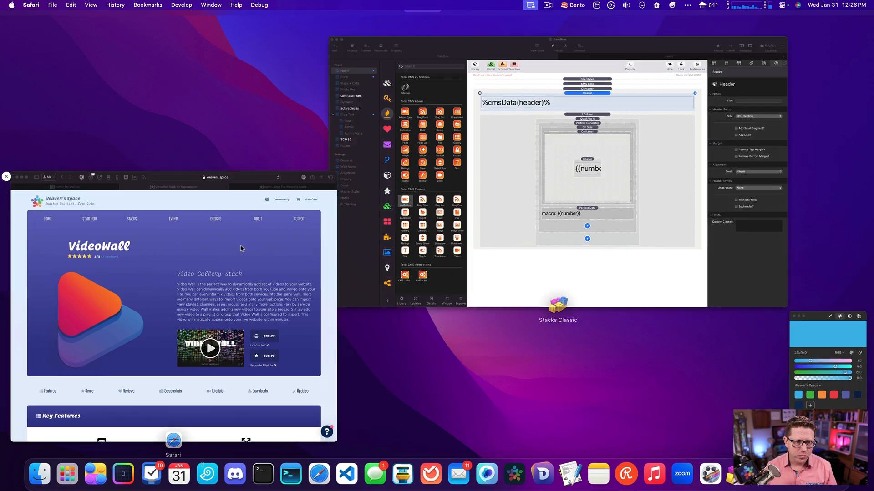
pyautogui.click(248, 40)
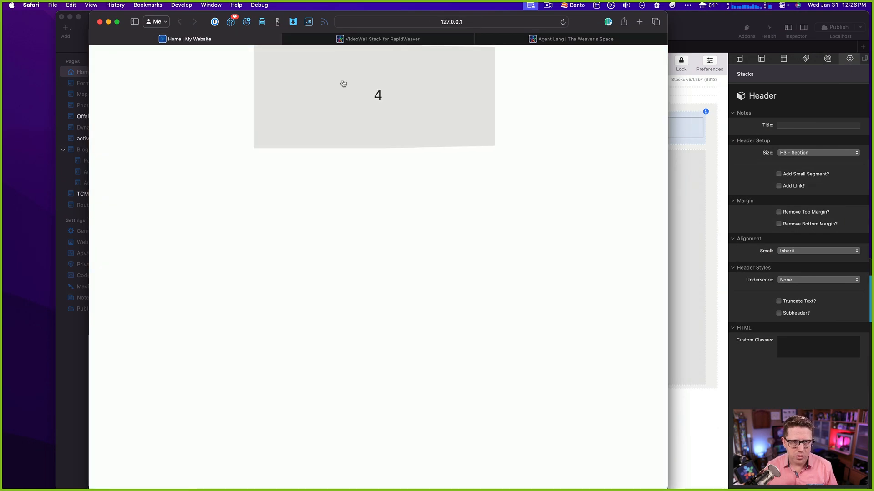
pyautogui.click(380, 39)
pyautogui.click(308, 95)
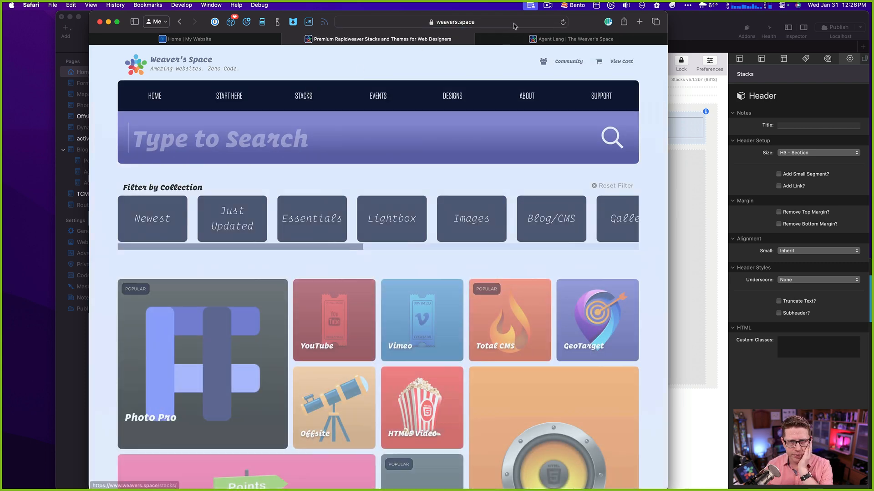
pyautogui.moveTo(579, 13); pyautogui.dragTo(514, 12)
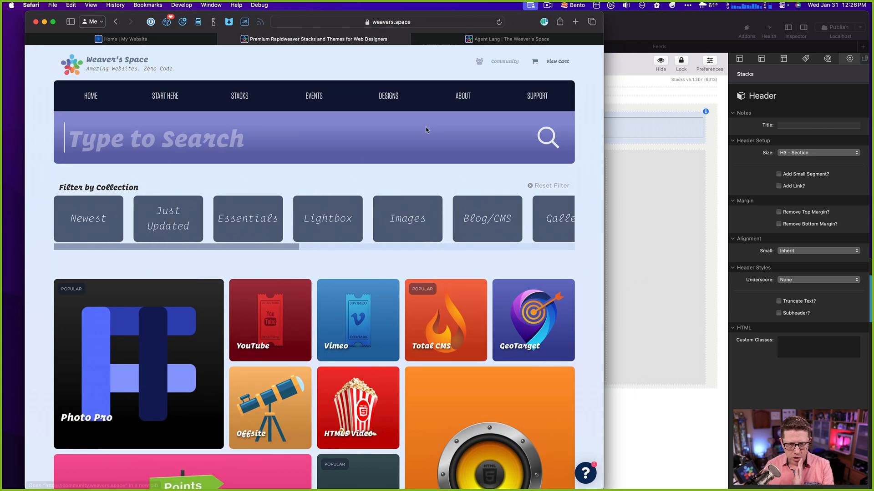
# - Switch to RapidWeaver and add the favorite MovingBox 3 stack directly below the %cmsData(header)% header
pyautogui.click(609, 199)
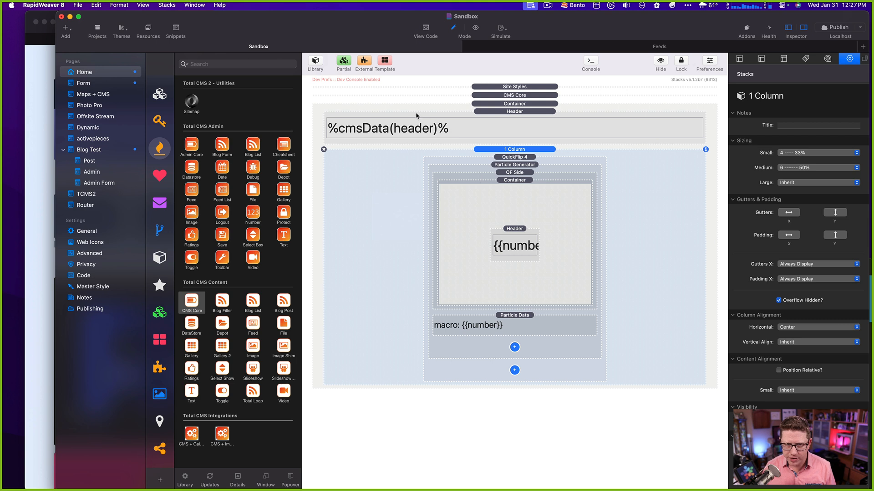
pyautogui.click(159, 178)
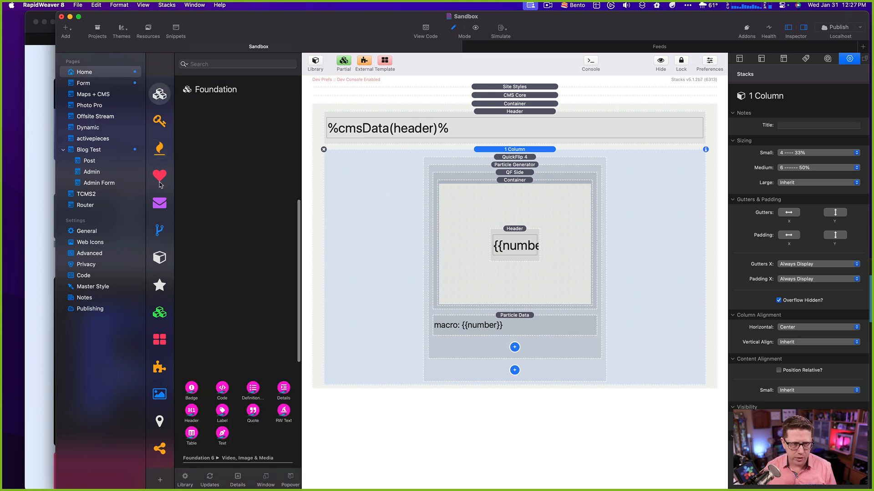
pyautogui.click(231, 61)
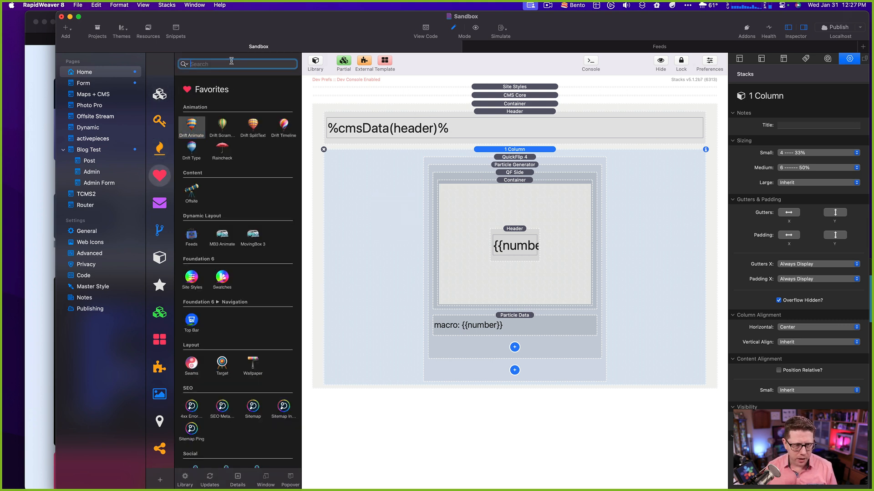
pyautogui.click(251, 237)
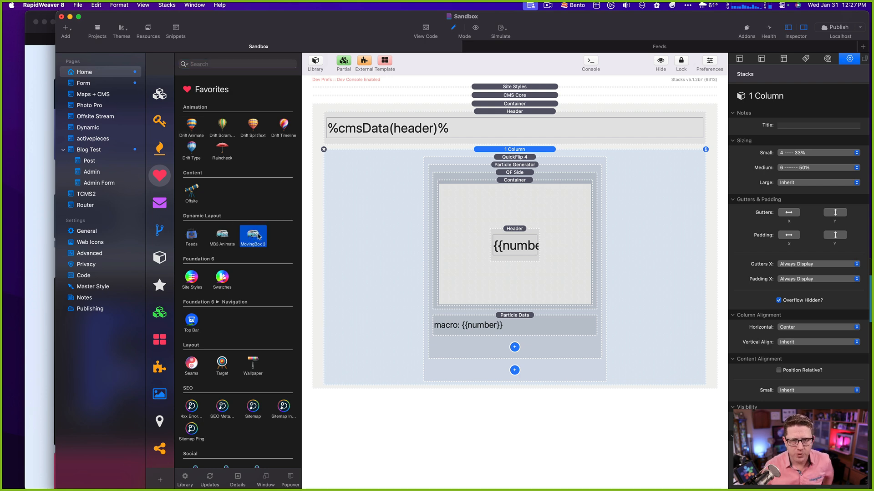
pyautogui.moveTo(251, 237); pyautogui.dragTo(490, 148)
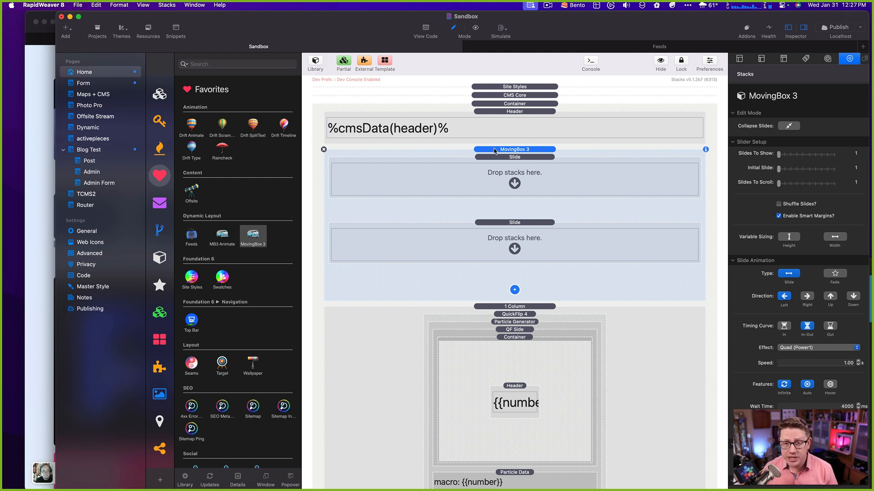
# - Examine the settings of the MovingBox 3 container and of its individual Slide child stacks
pyautogui.click(500, 158)
pyautogui.click(499, 234)
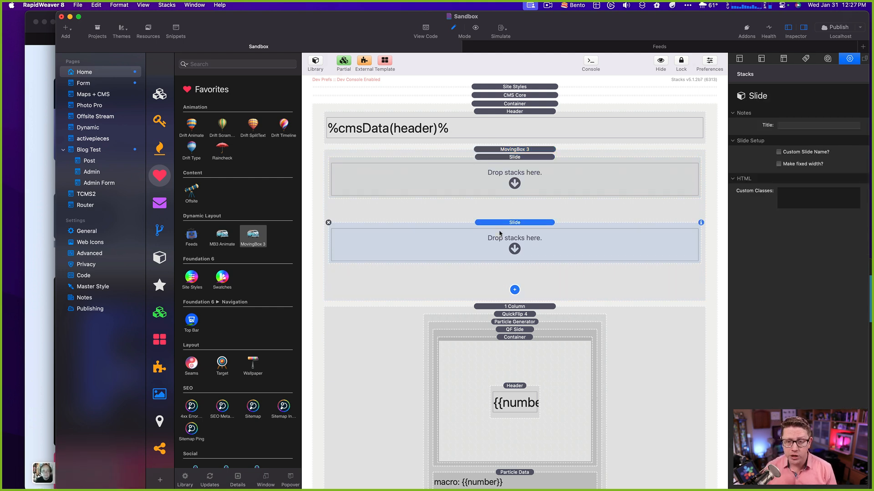
pyautogui.click(514, 150)
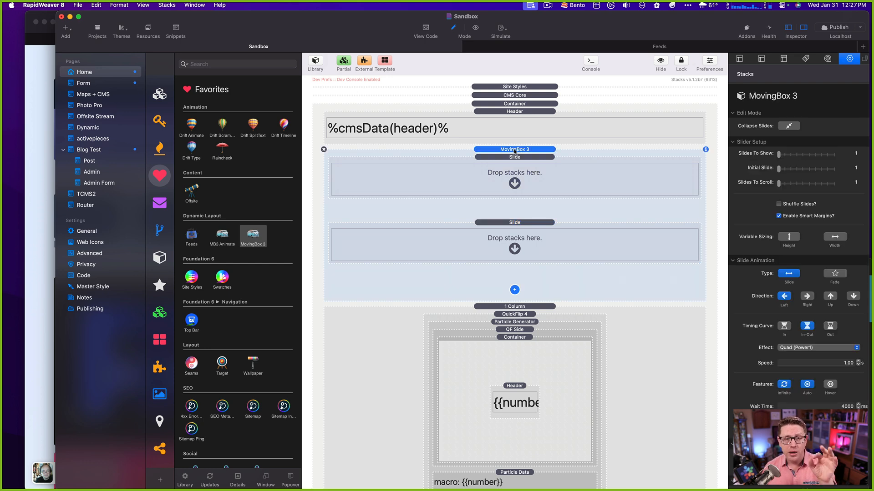
pyautogui.click(505, 315)
pyautogui.scroll(-2, 509, 316)
pyautogui.click(517, 101)
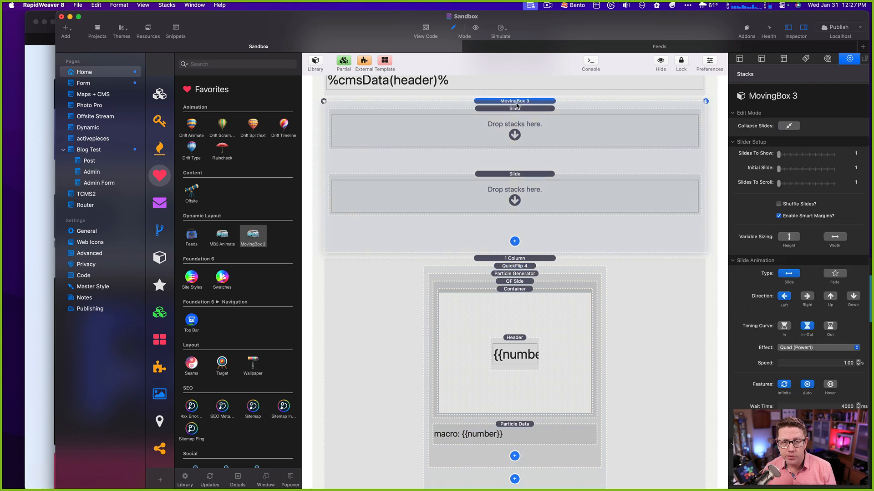
pyautogui.click(517, 108)
pyautogui.click(512, 188)
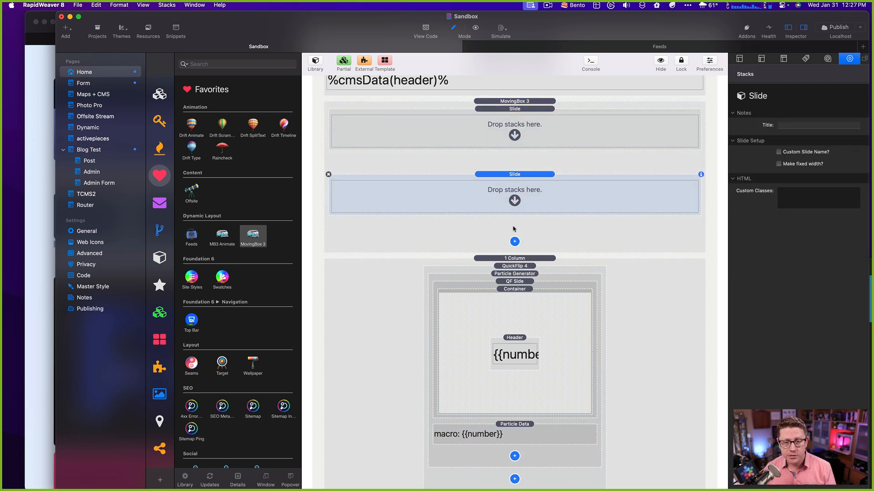
# - Add a third slide to MovingBox 3 and select the MovingBox 3 container
pyautogui.click(514, 242)
pyautogui.click(539, 374)
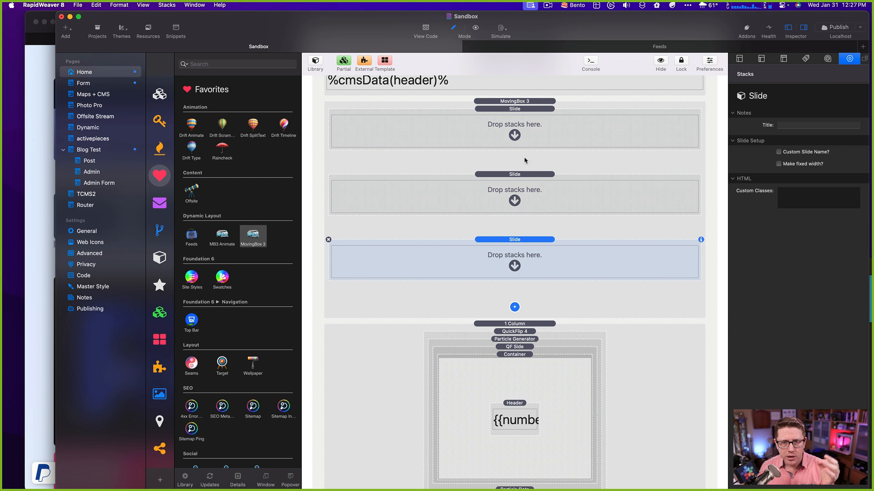
pyautogui.click(522, 102)
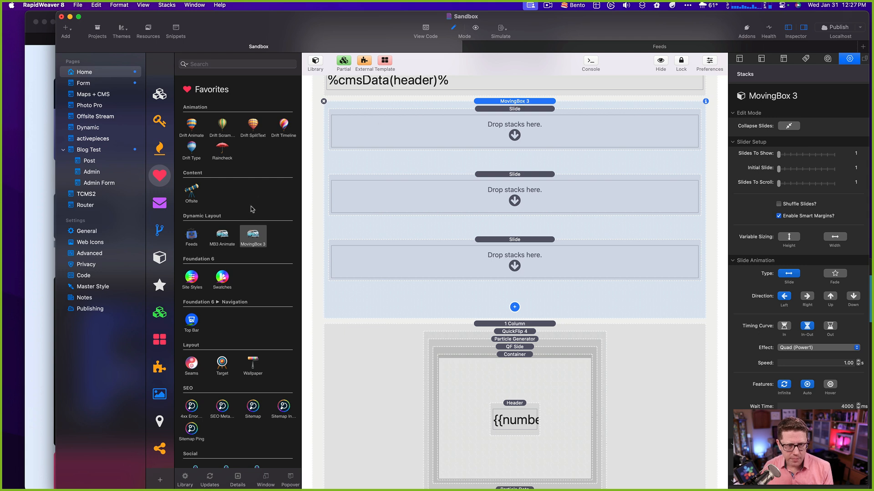
# - Search the stacks library for "hor" and add the Horizon stack above MovingBox 3
pyautogui.click(221, 64)
pyautogui.write('hor')
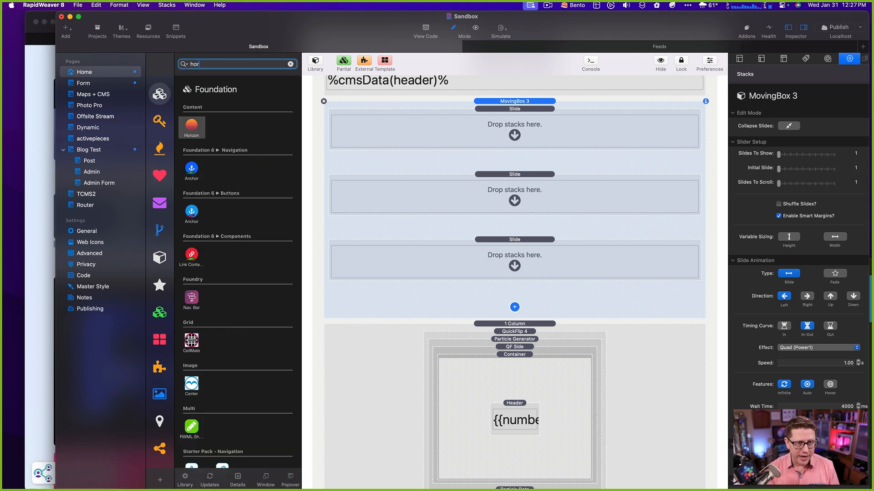
pyautogui.moveTo(191, 125); pyautogui.dragTo(524, 100)
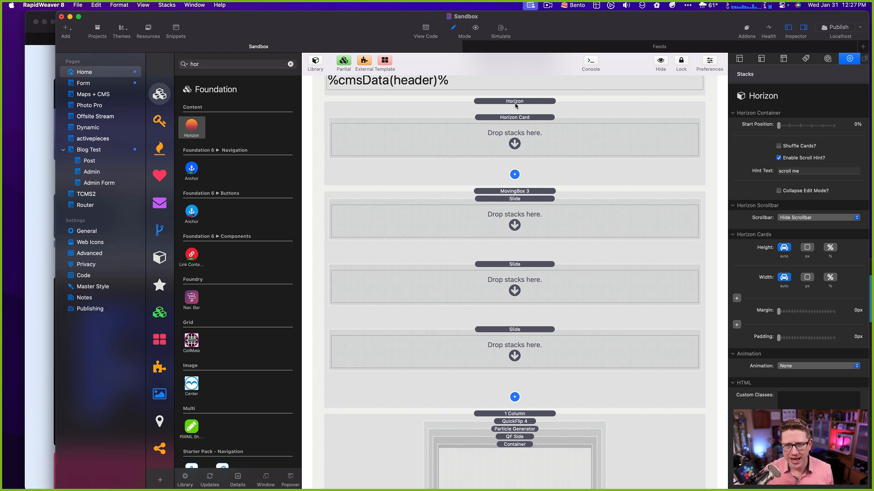
# - Add a second Horizon Card to the Horizon stack
pyautogui.scroll(3, 515, 105)
pyautogui.click(517, 128)
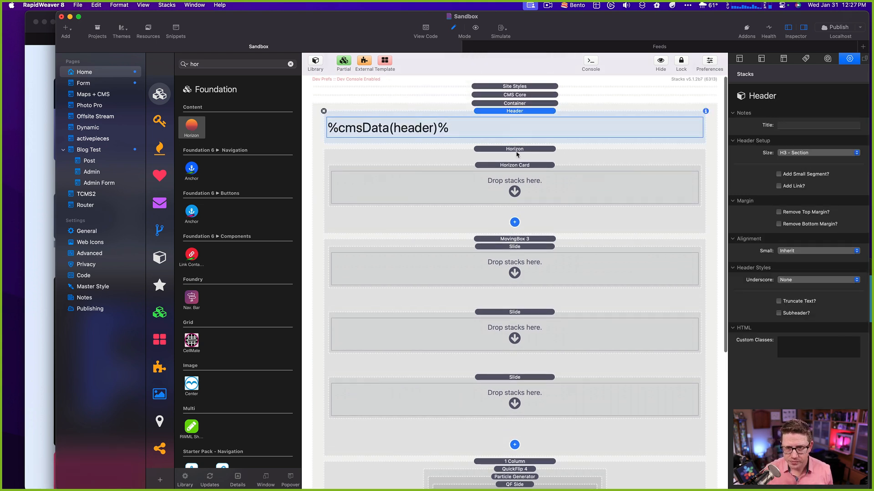
pyautogui.click(516, 156)
pyautogui.click(519, 166)
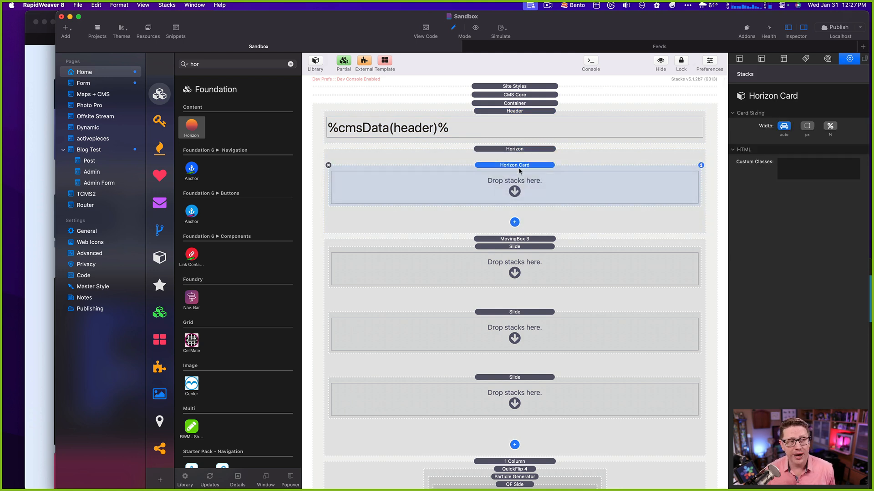
pyautogui.click(516, 223)
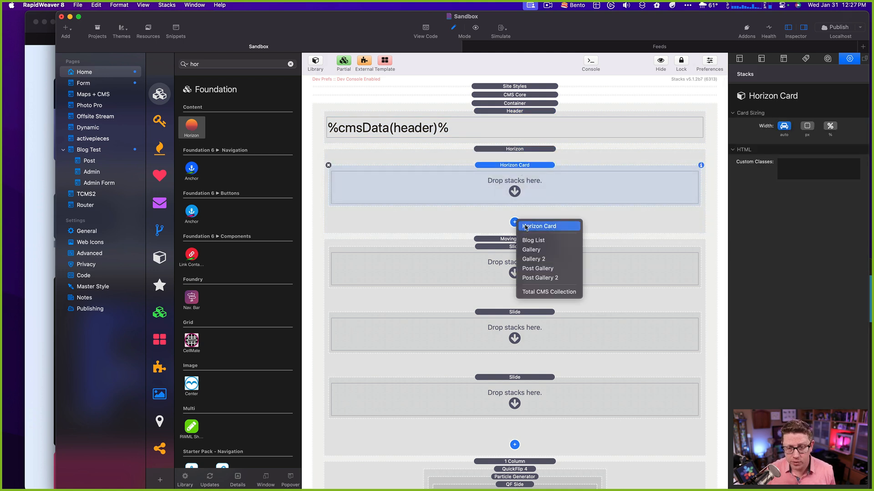
pyautogui.click(539, 226)
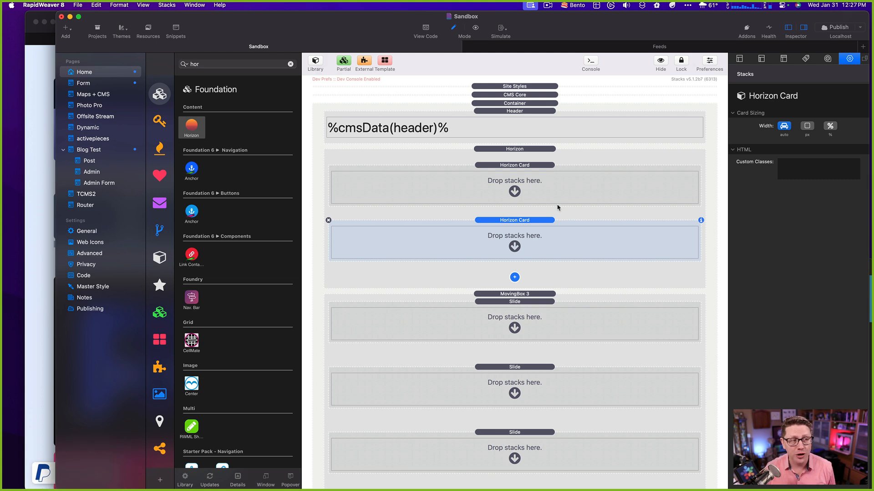
# - Check which child stack types Horizon can take without adding one, and select the Horizon container
pyautogui.click(514, 277)
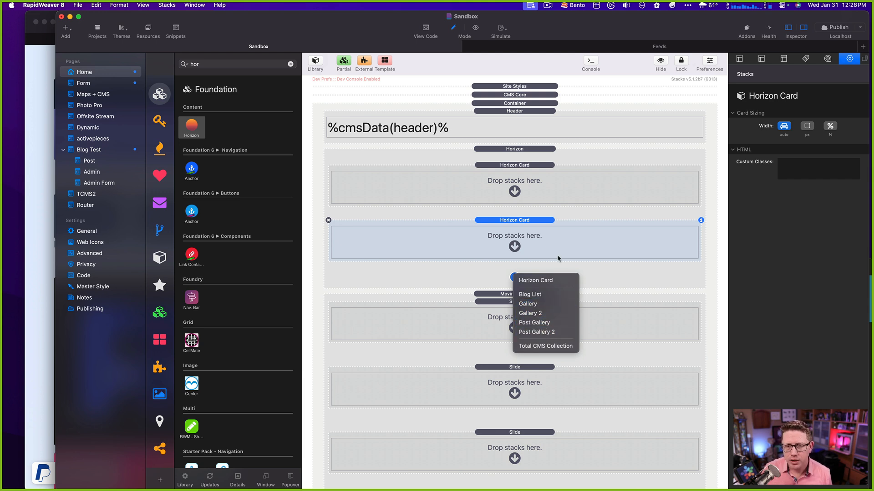
pyautogui.click(536, 222)
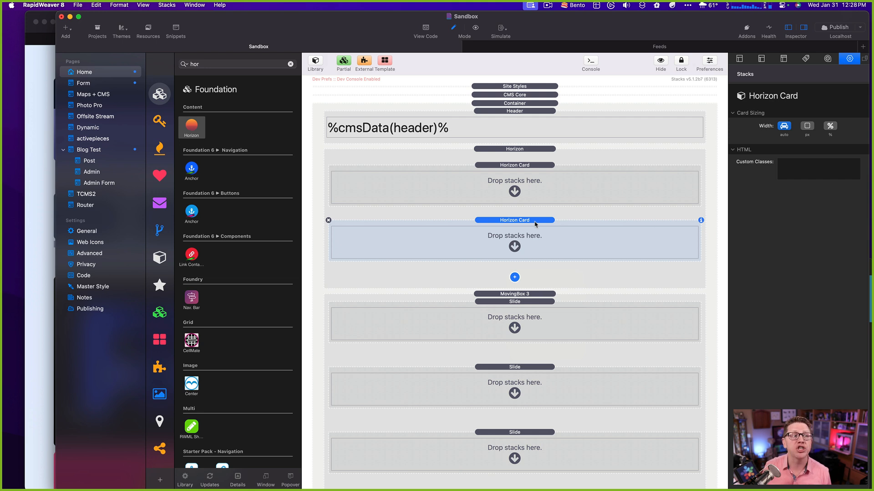
pyautogui.click(526, 157)
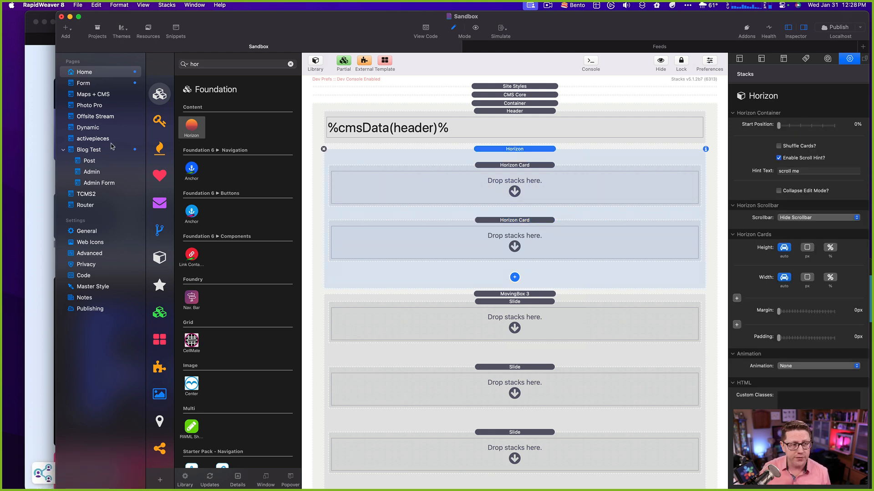
# - Switch to Safari and open the YouTube stack's product page from the Weaver's Space catalogue
pyautogui.click(37, 153)
pyautogui.scroll(-3, 263, 193)
pyautogui.click(263, 193)
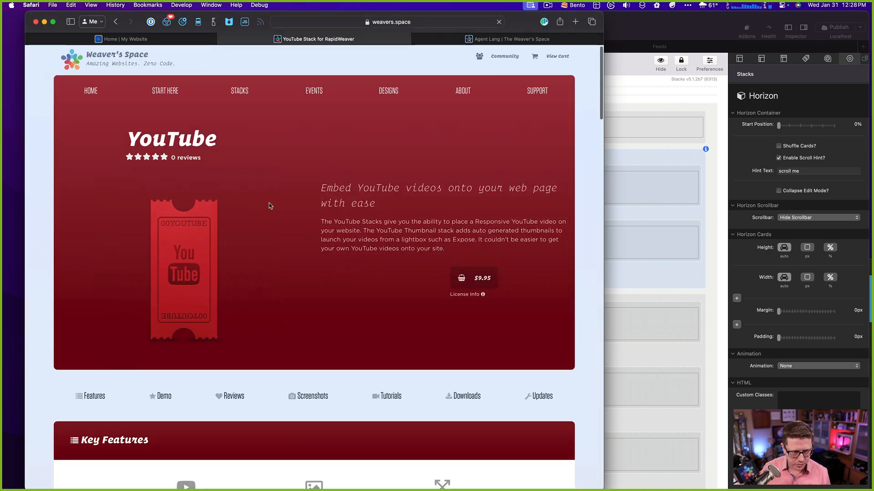
# - Browse the horizontally scrolling "You may also like..." cards near the end of the YouTube product page
pyautogui.scroll(-20, 468, 370)
pyautogui.scroll(6, 468, 370)
pyautogui.hscroll(7, 436, 315)
pyautogui.hscroll(8, 436, 314)
pyautogui.hscroll(-15, 436, 315)
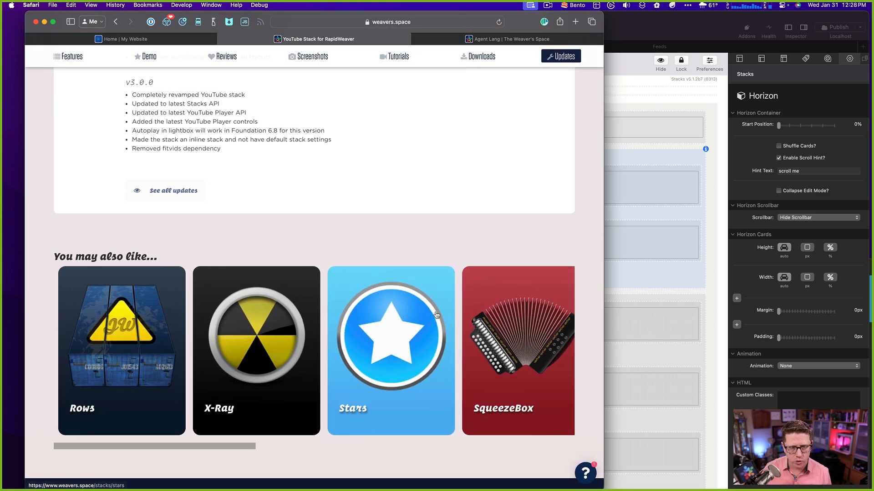
pyautogui.scroll(5, 436, 315)
pyautogui.scroll(-6, 436, 315)
pyautogui.hscroll(1, 470, 294)
pyautogui.hscroll(8, 471, 294)
pyautogui.hscroll(-8, 471, 294)
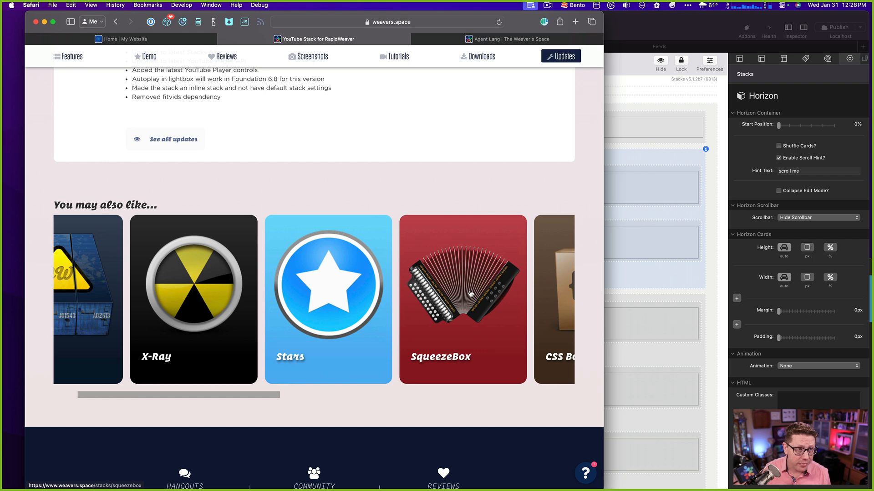
pyautogui.hscroll(-2, 471, 294)
pyautogui.hscroll(8, 409, 287)
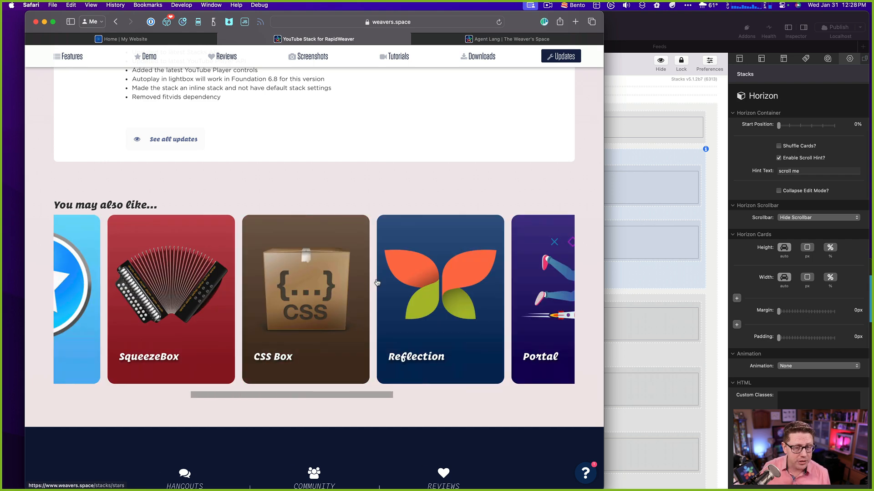
pyautogui.hscroll(-10, 377, 283)
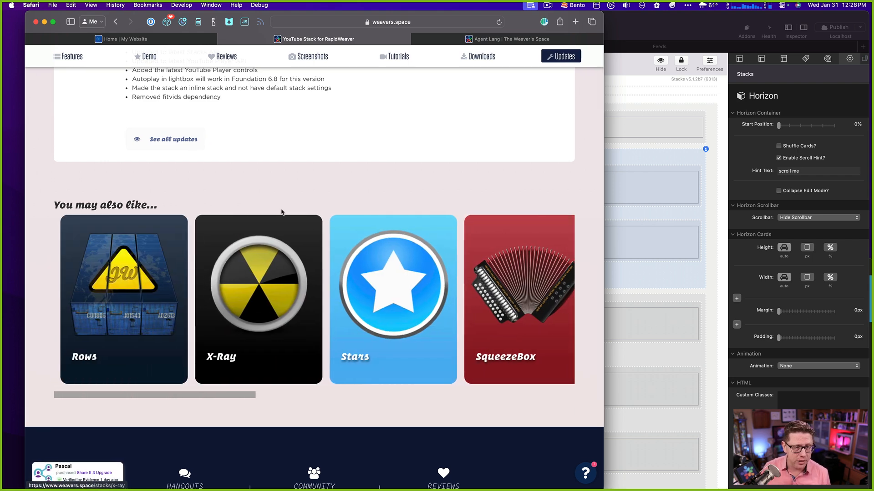
# - Review the YouTube page from its start, look through the full "You may also like..." card row again, and return to RapidWeaver
pyautogui.scroll(20, 279, 184)
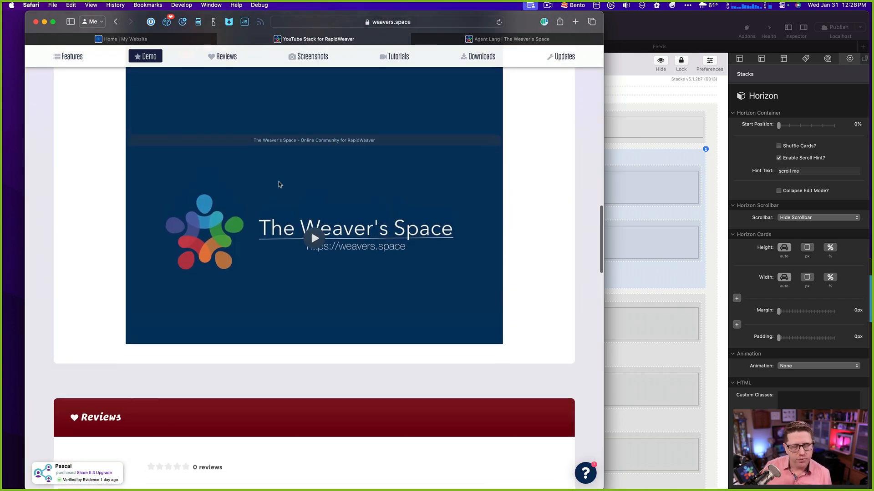
pyautogui.scroll(10, 278, 183)
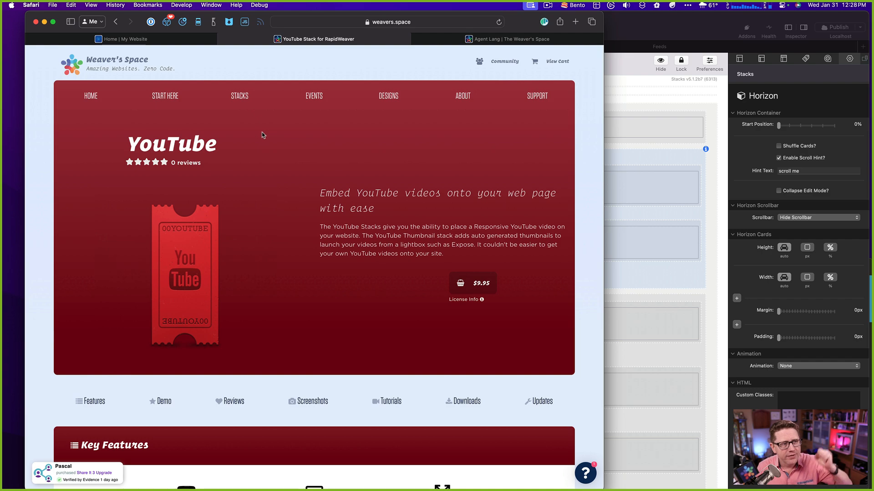
pyautogui.scroll(-20, 261, 135)
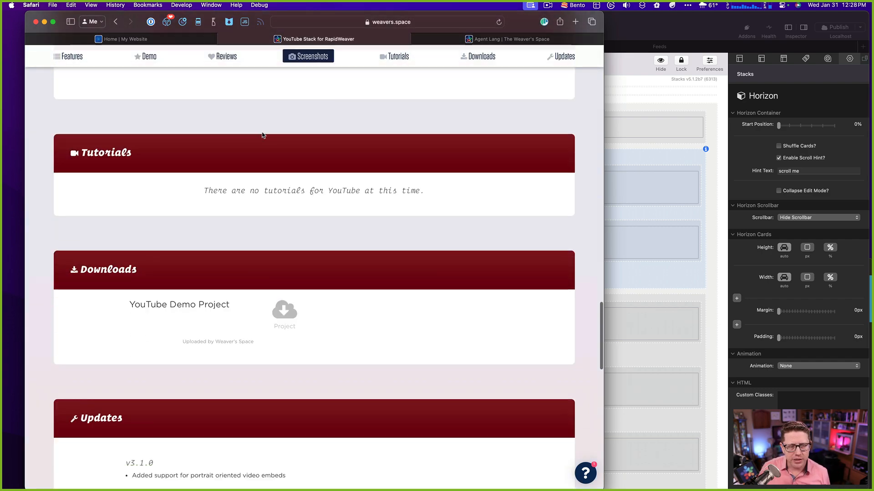
pyautogui.scroll(-10, 262, 134)
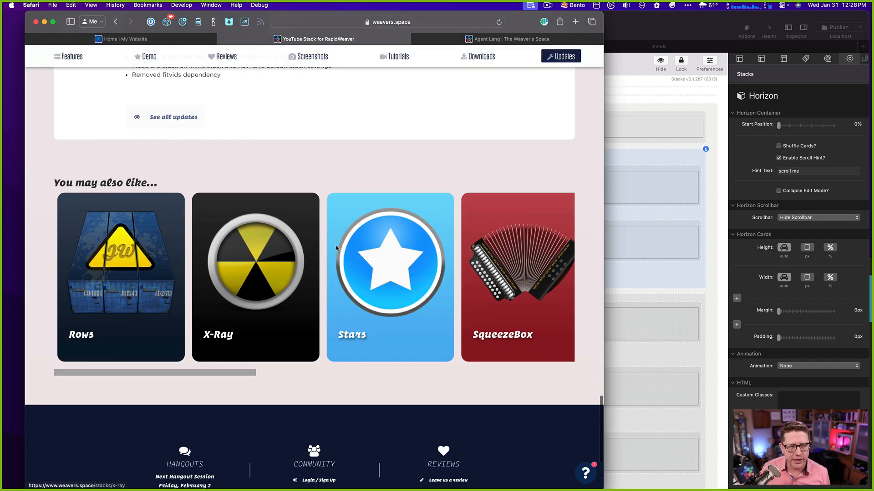
pyautogui.hscroll(3, 345, 249)
pyautogui.hscroll(-3, 345, 249)
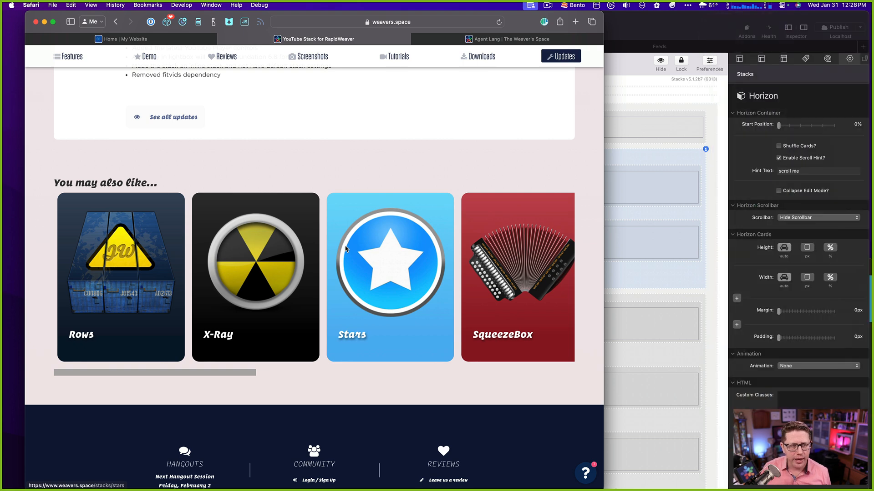
pyautogui.hscroll(15, 349, 253)
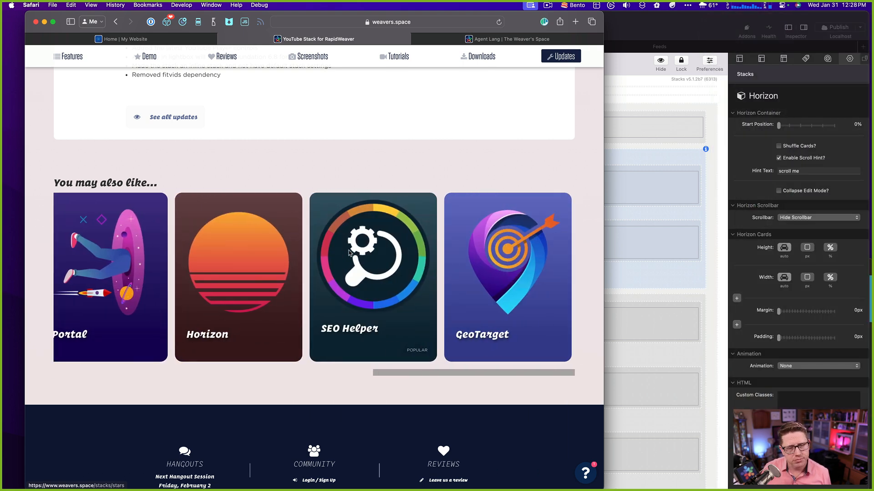
pyautogui.hscroll(-15, 349, 254)
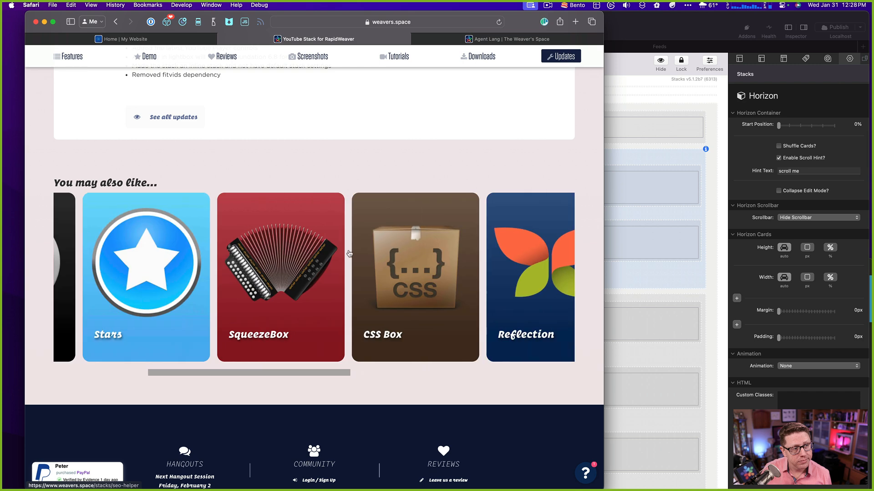
pyautogui.hscroll(15, 349, 254)
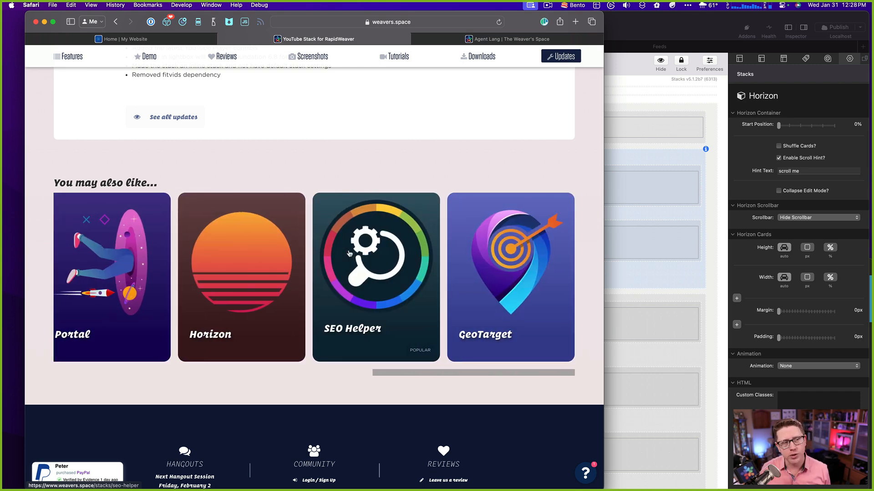
pyautogui.hscroll(-15, 349, 253)
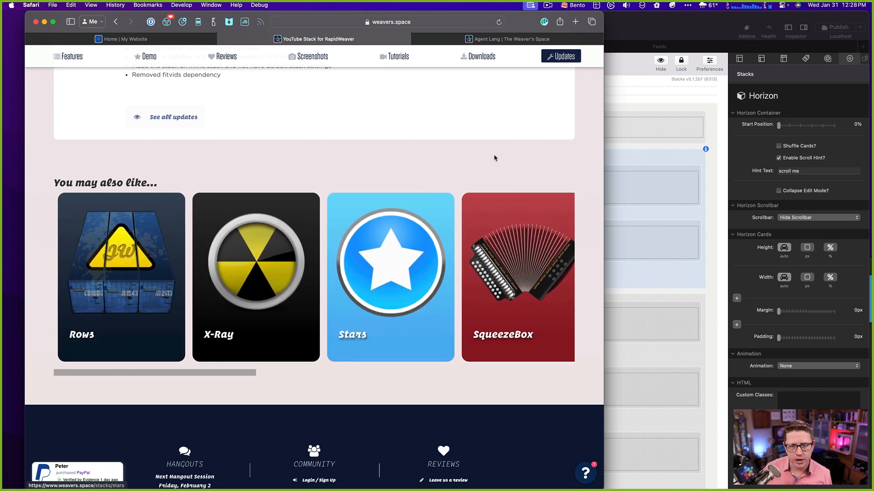
pyautogui.click(648, 19)
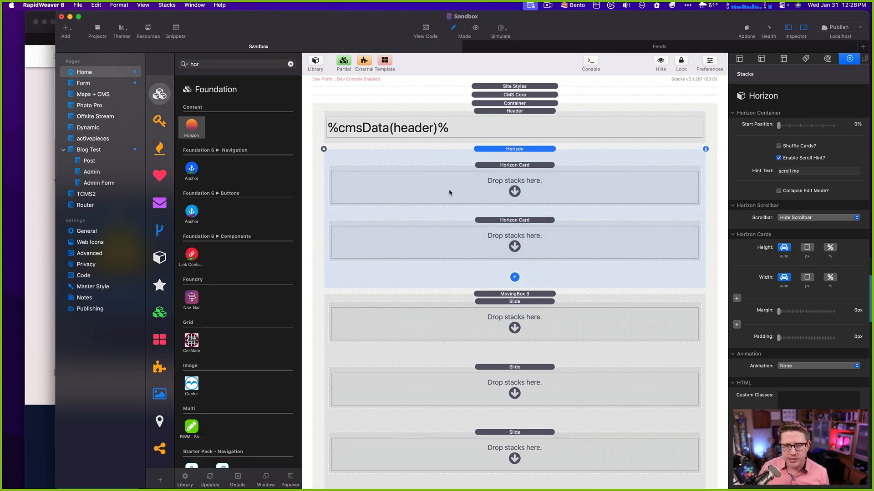
# - Inspect the settings of the MovingBox 3 container and the Horizon container in turn
pyautogui.click(504, 297)
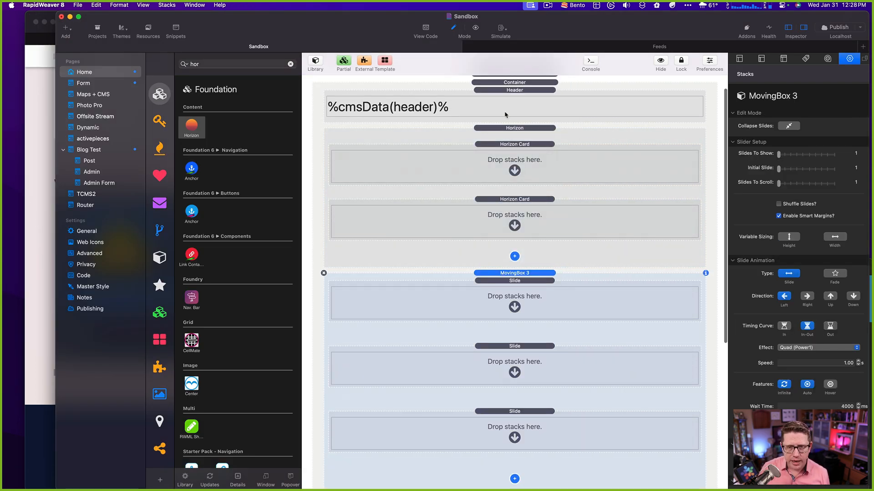
pyautogui.click(504, 130)
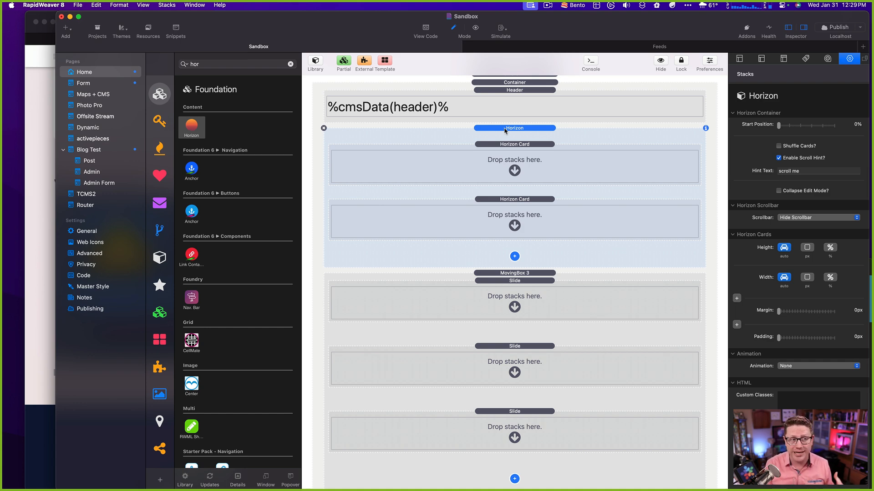
# - Switch to Safari, open the Weaver's Space Stacks catalogue and look for another stack that uses child items
pyautogui.click(40, 226)
pyautogui.scroll(20, 244, 103)
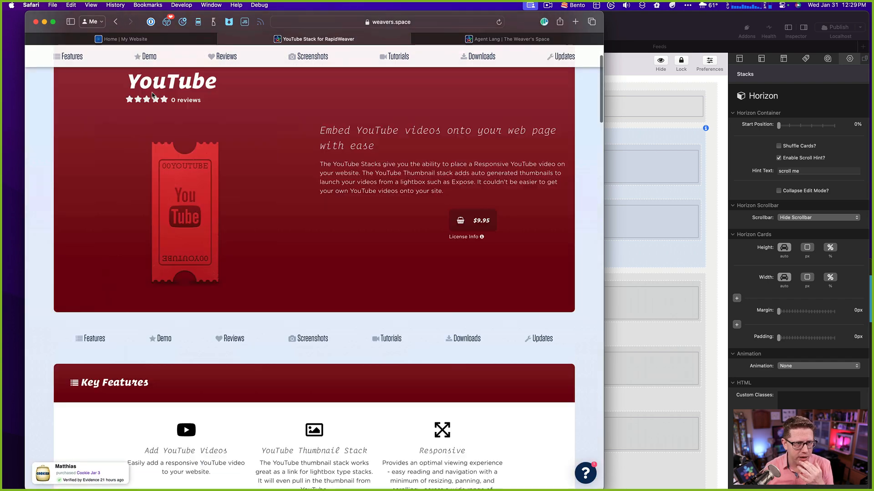
pyautogui.scroll(3, 153, 96)
pyautogui.click(247, 95)
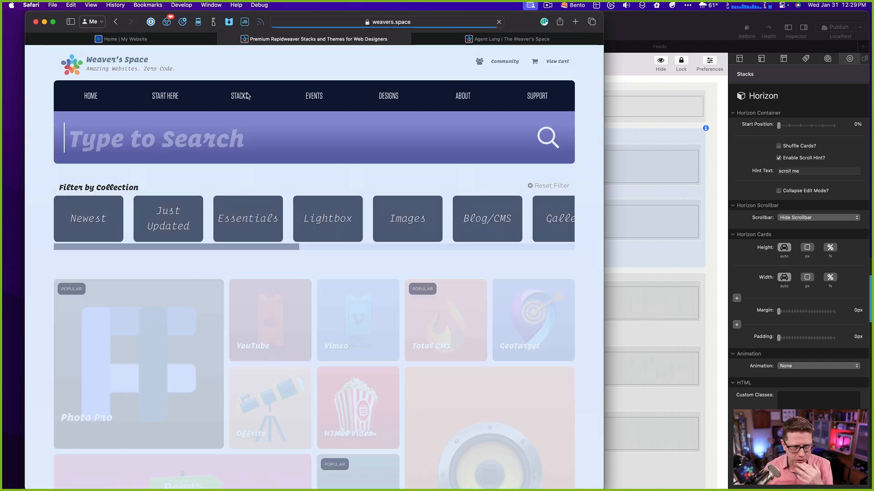
pyautogui.scroll(-4, 318, 91)
pyautogui.scroll(-3, 313, 203)
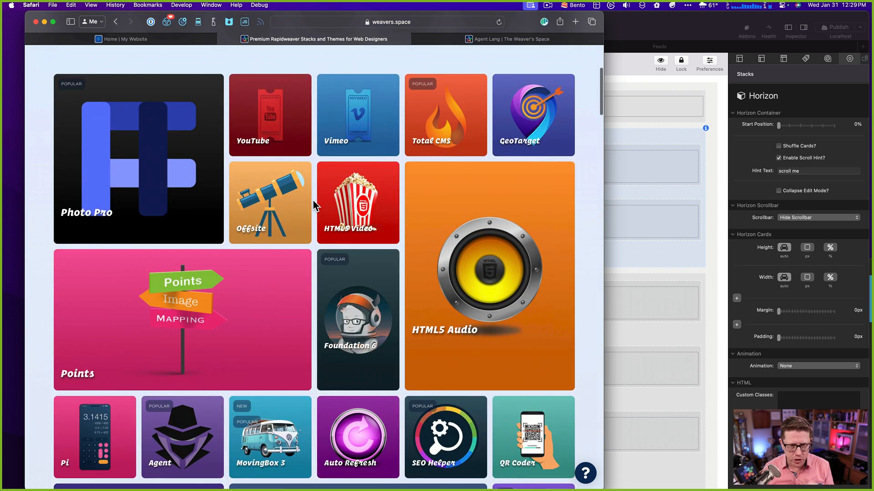
pyautogui.scroll(-3, 191, 172)
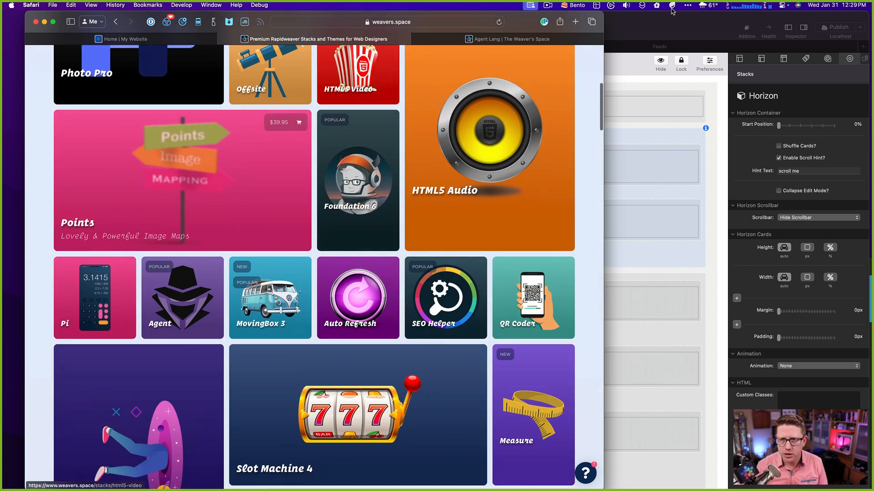
# - Return to RapidWeaver and search the stack library for "point"
pyautogui.click(653, 22)
pyautogui.scroll(2, 474, 92)
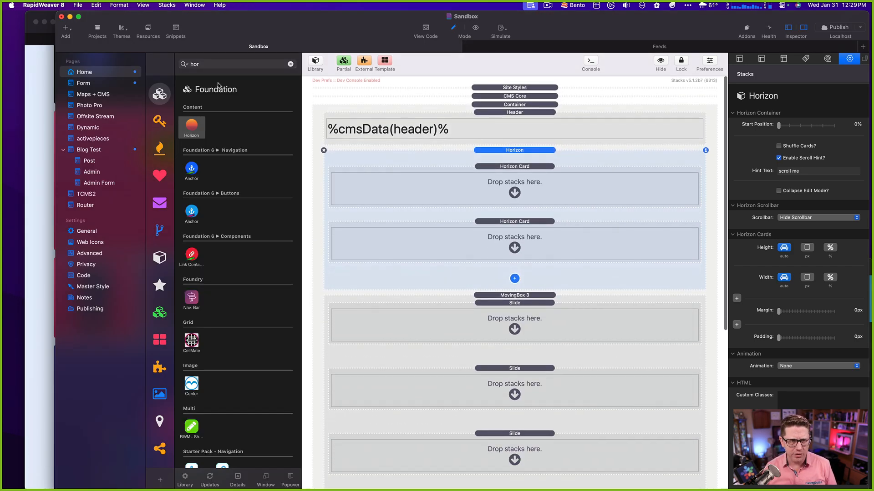
pyautogui.click(205, 63)
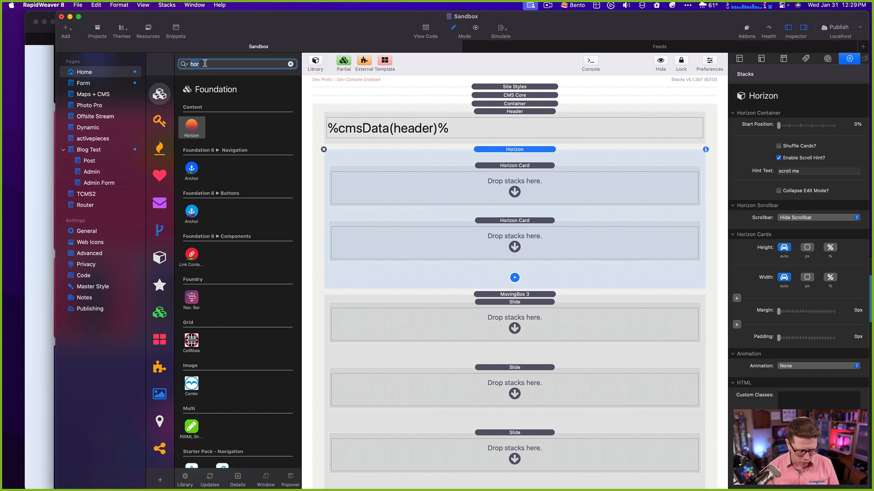
pyautogui.press('BackSpace')
pyautogui.press('BackSpace')
pyautogui.press('BackSpace')
pyautogui.write('poiun')
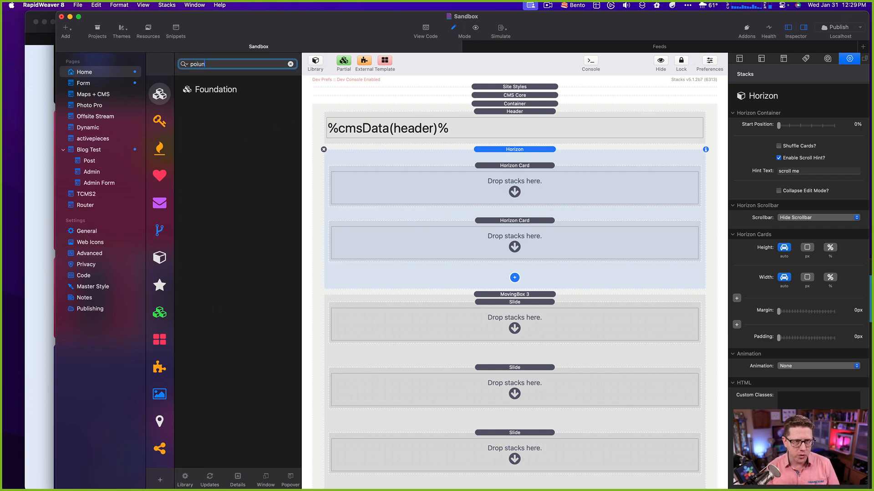
pyautogui.press('BackSpace')
pyautogui.write('n')
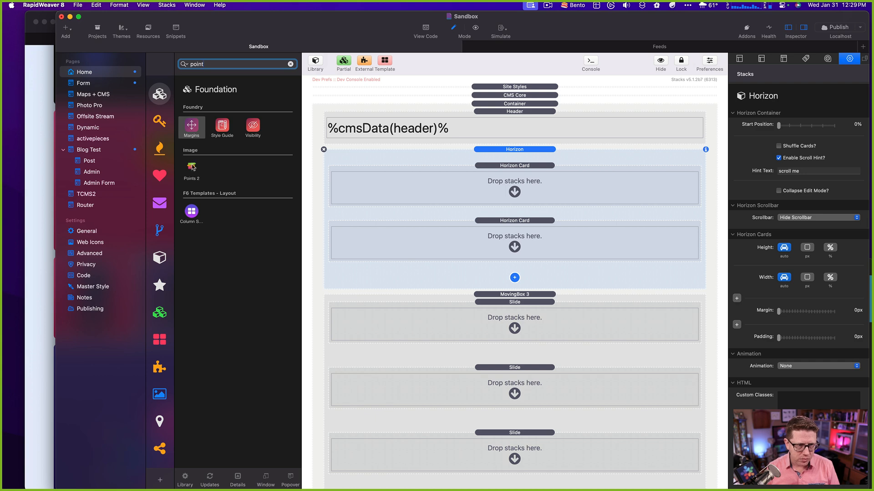
# - Add the Points 2 stack to the page between CMS Core and Container, and select its Point child item
pyautogui.click(191, 168)
pyautogui.moveTo(191, 169); pyautogui.dragTo(547, 107)
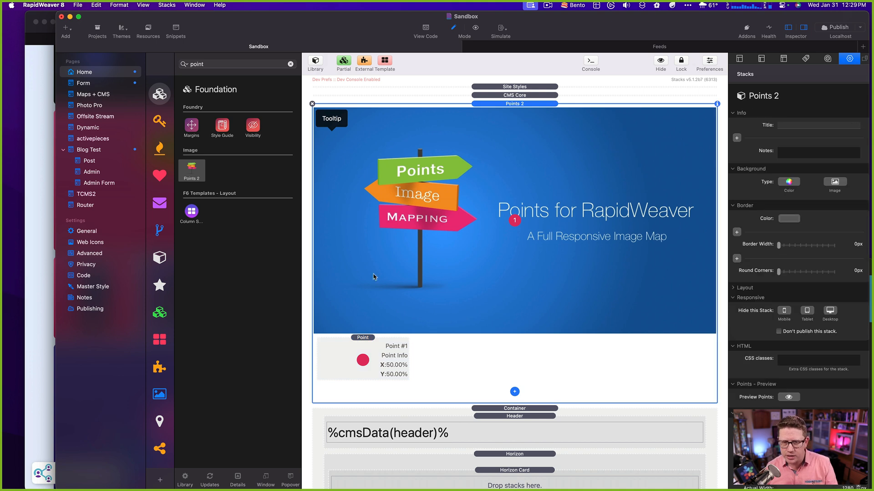
pyautogui.click(368, 344)
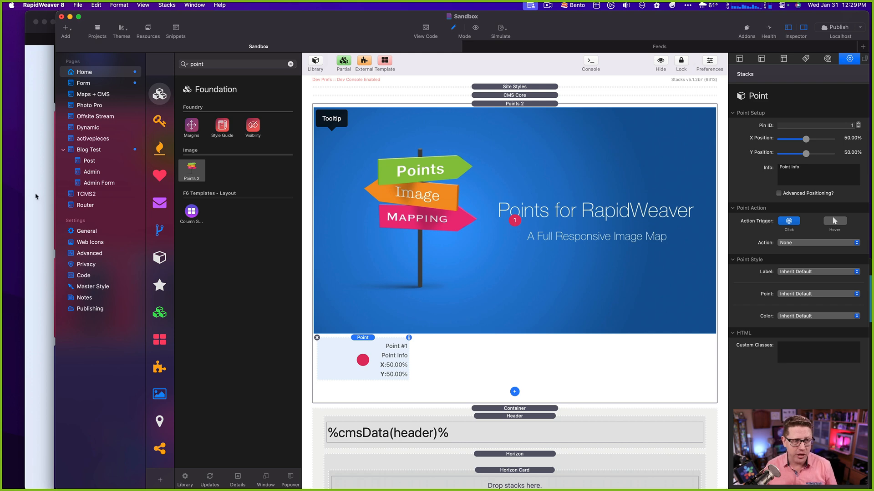
# - Switch to Safari, open the Points product page and examine the point tooltips and the 2014 World Cup map demo
pyautogui.click(35, 196)
pyautogui.scroll(3, 180, 277)
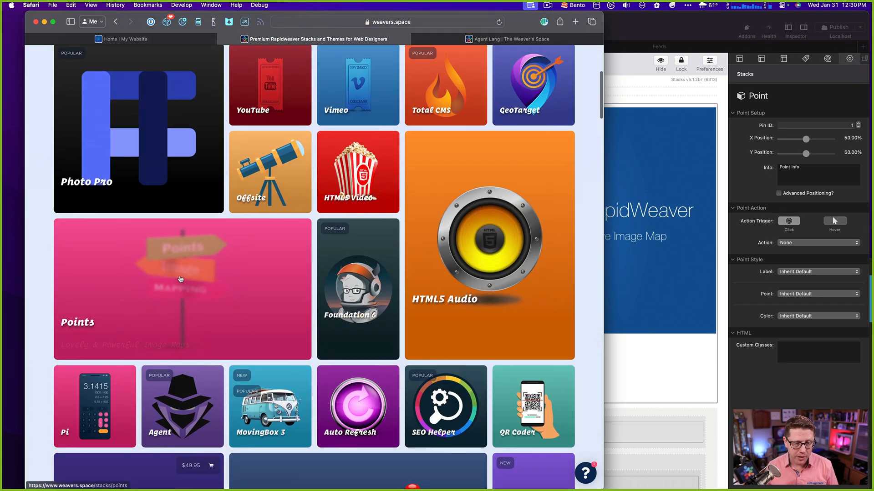
pyautogui.click(180, 278)
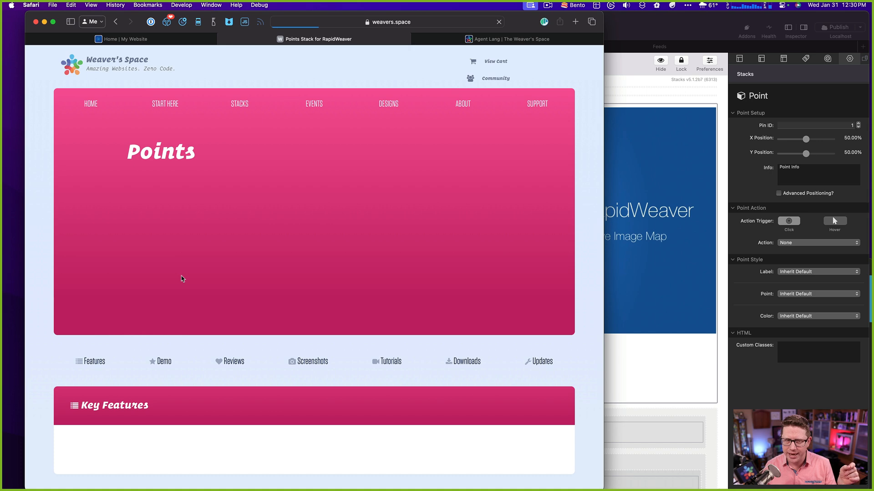
pyautogui.scroll(-5, 336, 204)
pyautogui.scroll(-15, 337, 205)
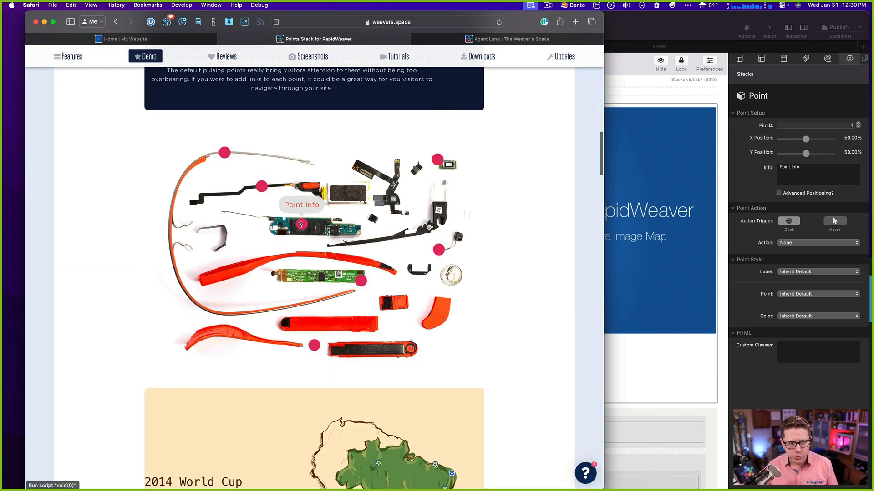
pyautogui.moveTo(437, 159)
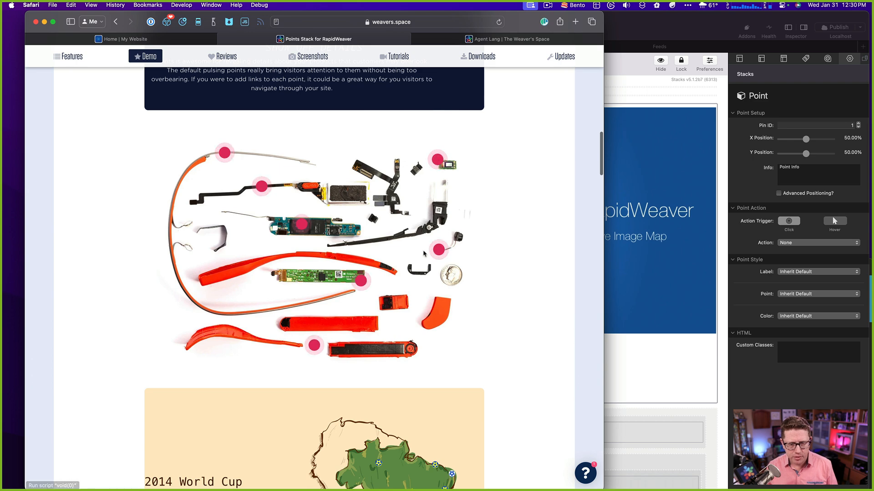
pyautogui.scroll(-5, 437, 158)
pyautogui.moveTo(386, 293)
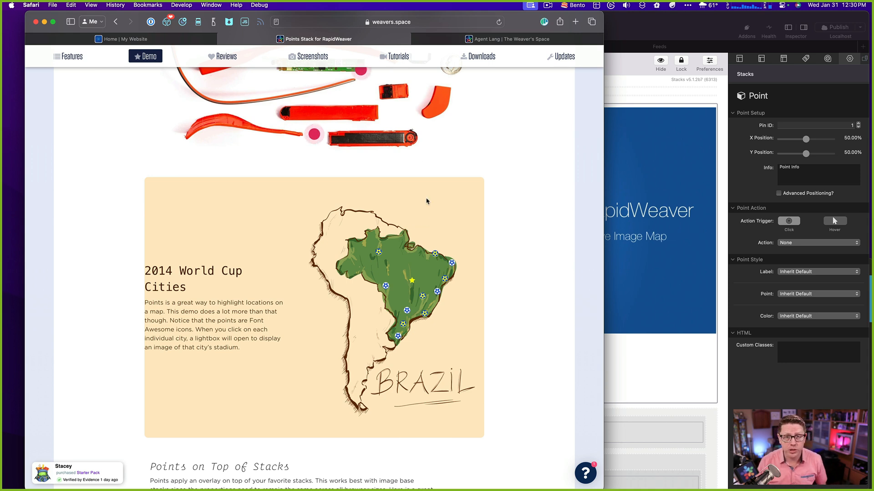
# - Reopen the Stacks catalogue from the Points page and look through the product tiles for more stacks with child items
pyautogui.scroll(3, 192, 99)
pyautogui.scroll(20, 192, 99)
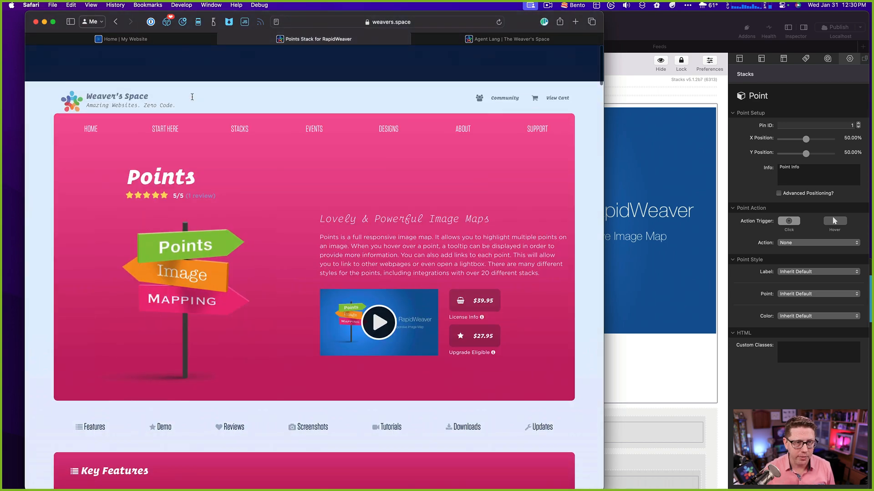
pyautogui.click(240, 95)
pyautogui.scroll(-10, 277, 346)
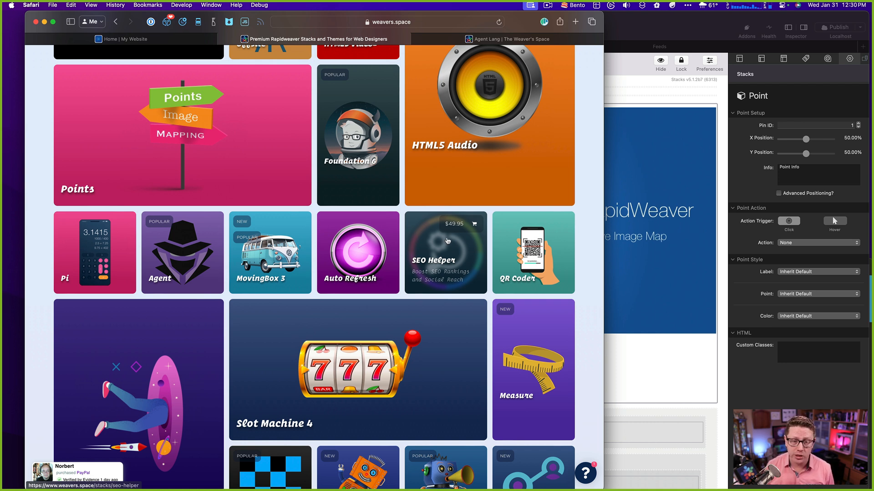
pyautogui.scroll(-3, 448, 242)
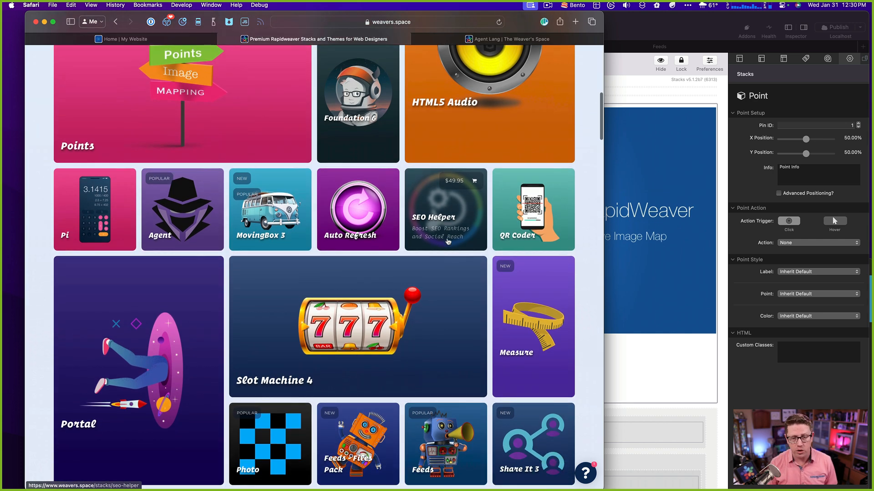
pyautogui.scroll(-5, 449, 242)
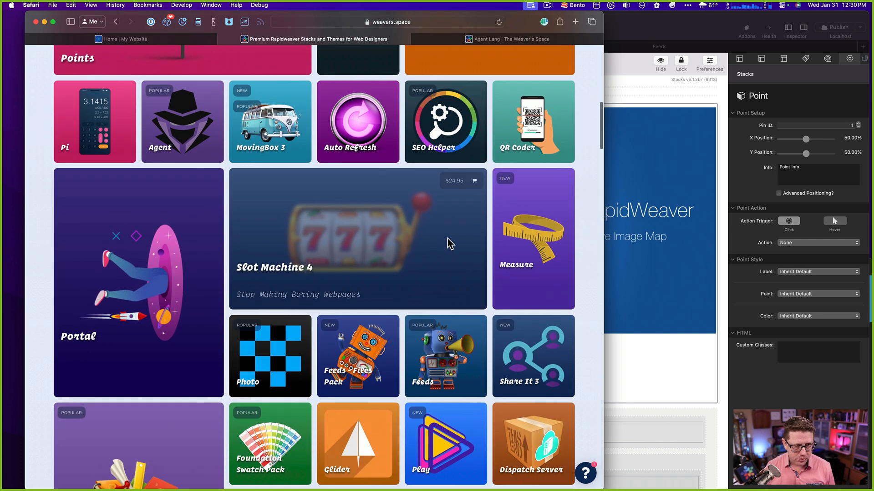
pyautogui.scroll(-7, 396, 199)
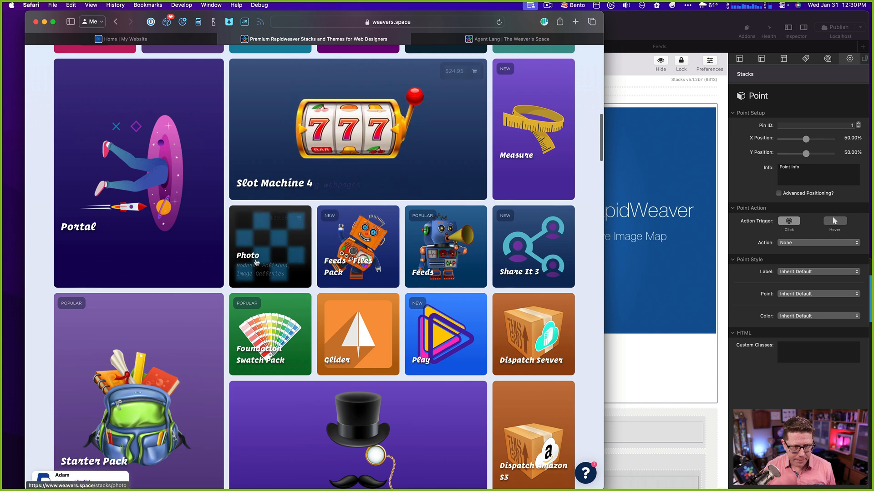
pyautogui.scroll(-1, 256, 263)
pyautogui.scroll(-5, 266, 188)
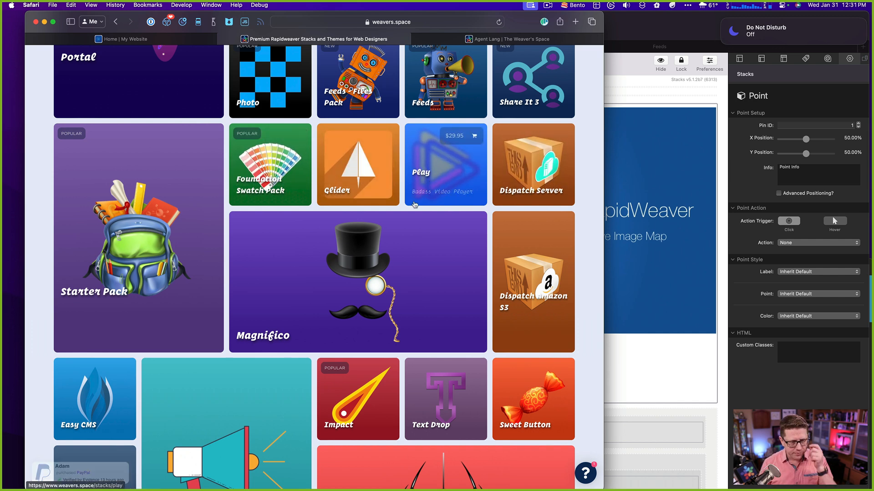
pyautogui.scroll(-6, 428, 191)
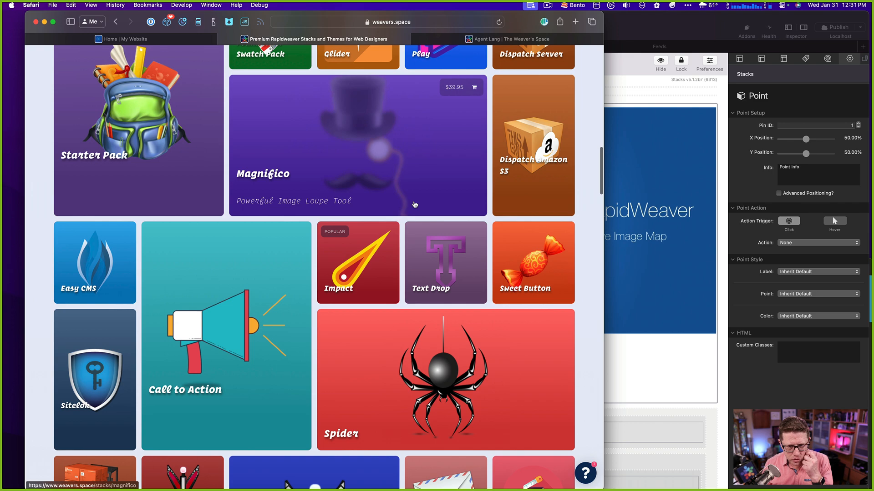
pyautogui.scroll(-4, 414, 205)
pyautogui.scroll(-15, 414, 205)
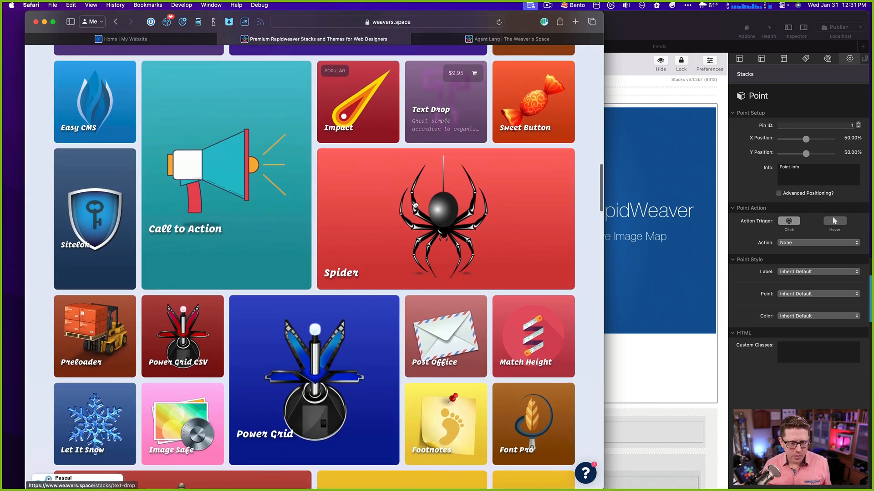
pyautogui.scroll(-11, 415, 204)
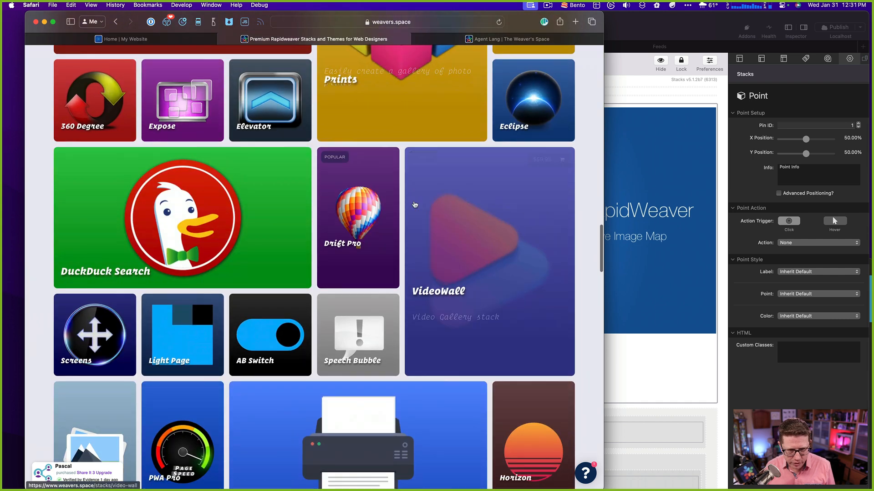
pyautogui.scroll(-5, 415, 205)
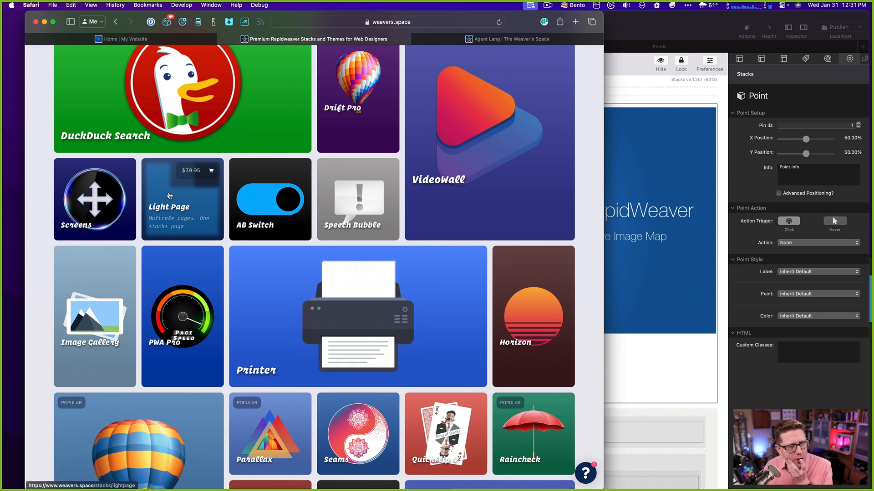
pyautogui.scroll(20, 169, 195)
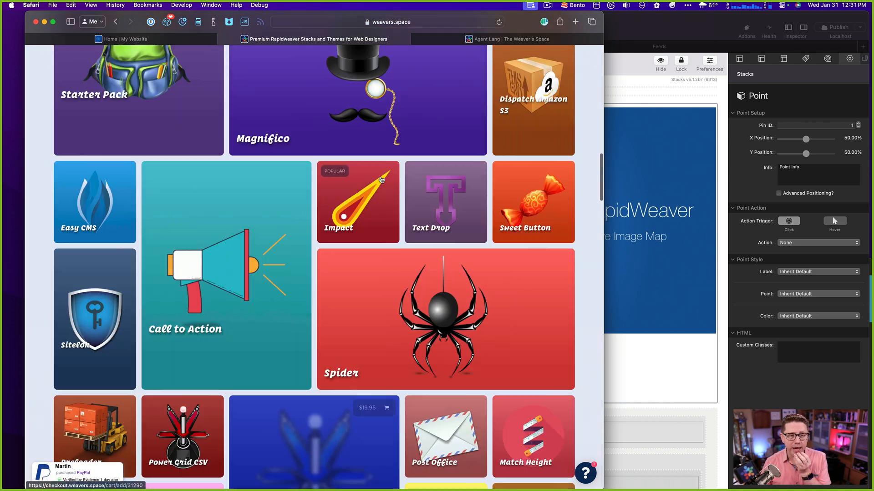
pyautogui.scroll(4, 381, 180)
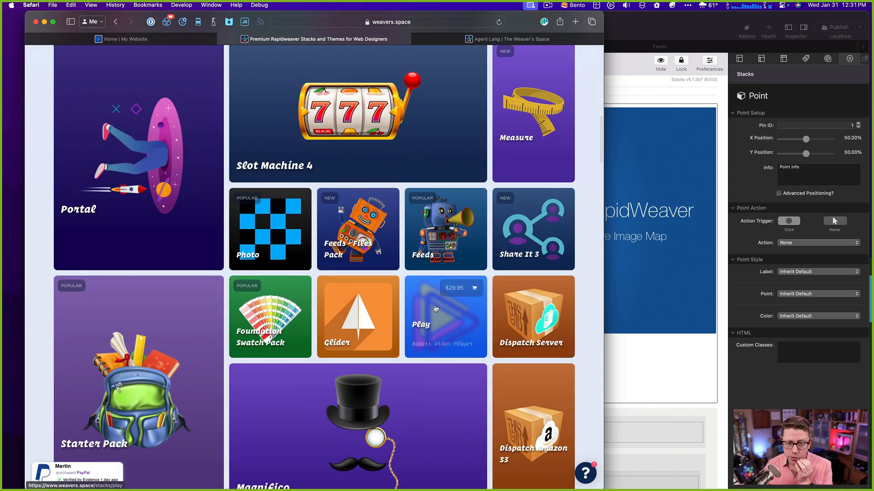
# - Return to RapidWeaver and search the stack library for "play" to find the Play stack in the Media group
pyautogui.press('super+Tab')
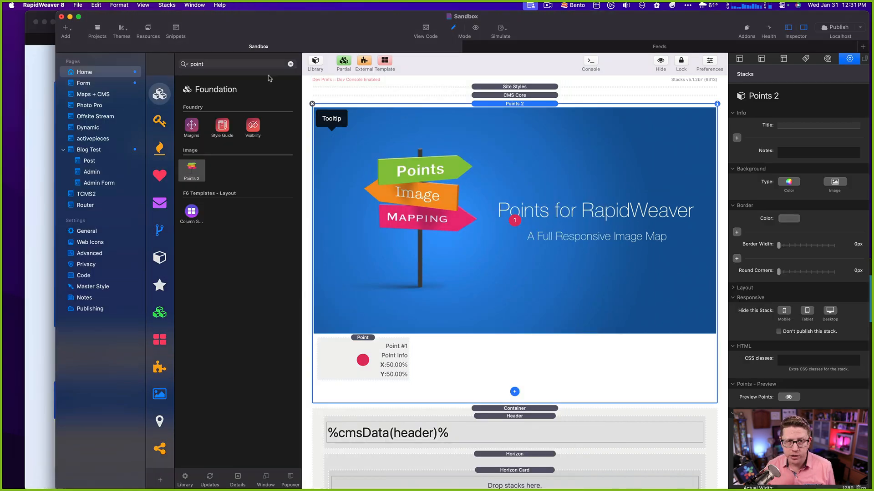
pyautogui.click(226, 61)
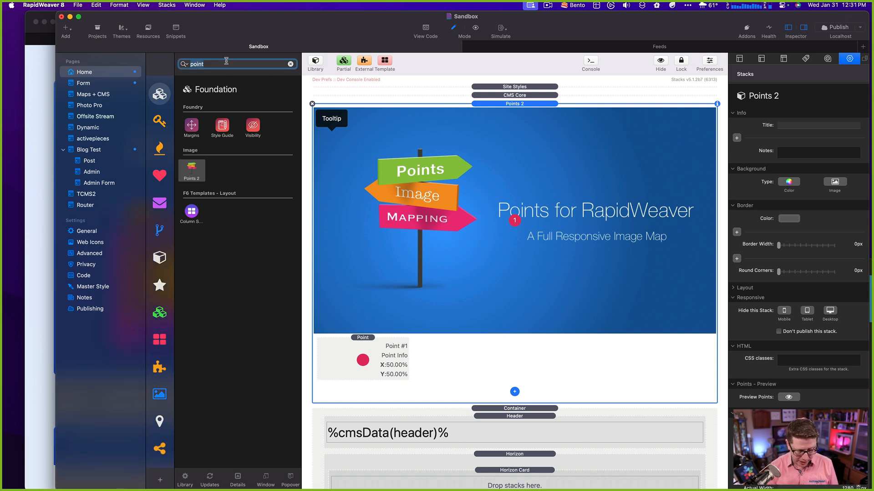
pyautogui.write('play')
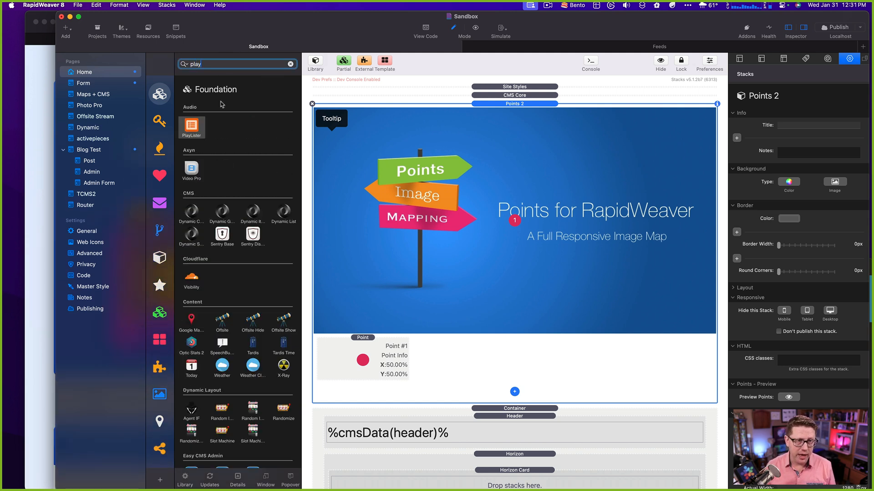
pyautogui.scroll(-4, 192, 246)
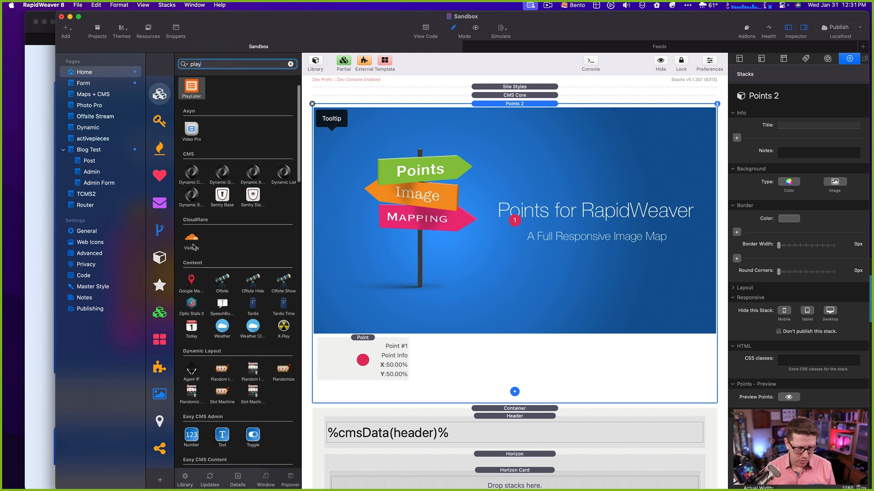
pyautogui.scroll(4, 194, 248)
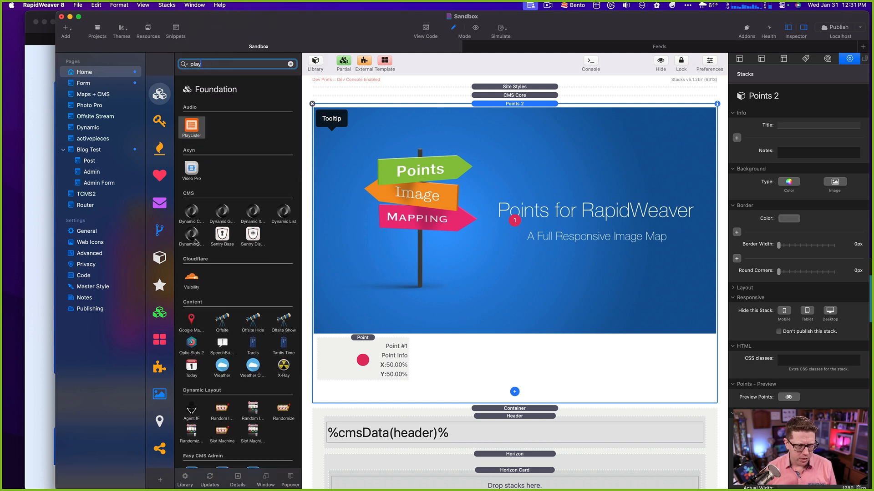
pyautogui.press('BackSpace')
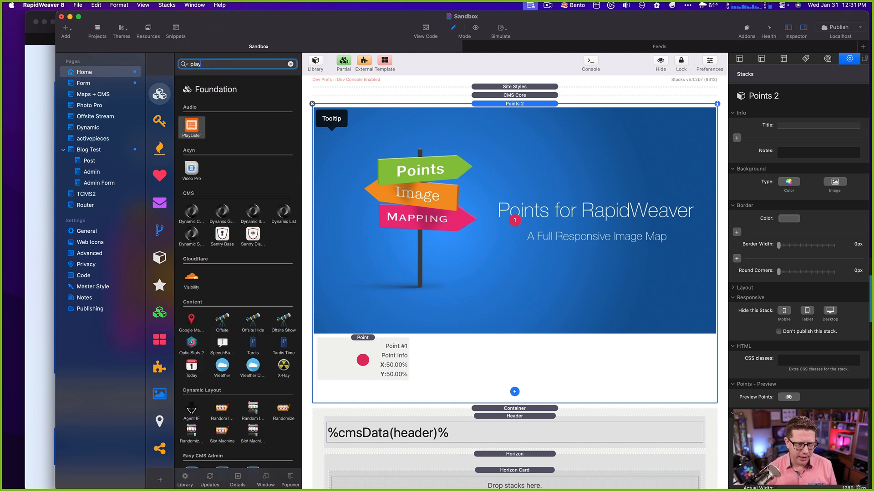
pyautogui.scroll(-10, 236, 263)
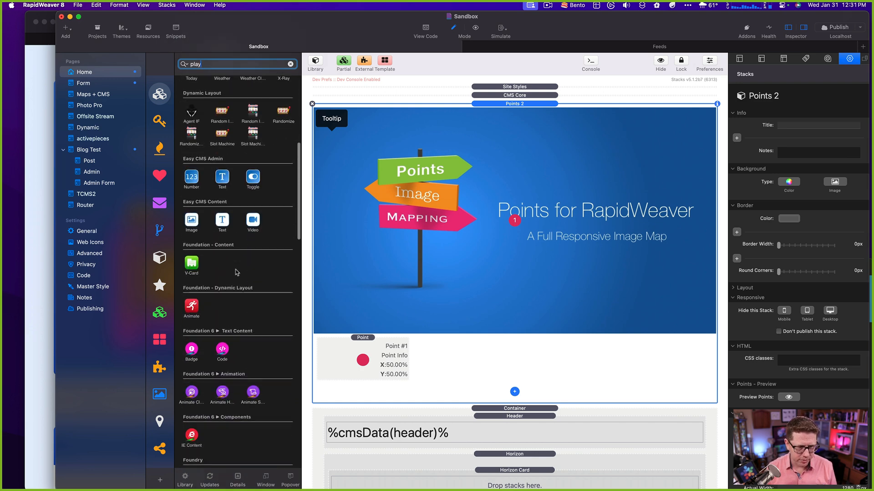
pyautogui.scroll(-8, 236, 272)
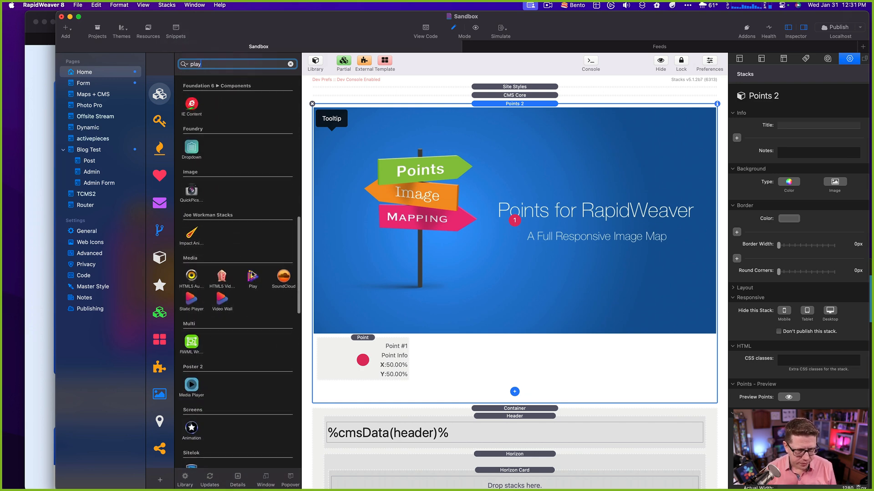
pyautogui.click(252, 276)
pyautogui.moveTo(252, 277); pyautogui.dragTo(560, 117)
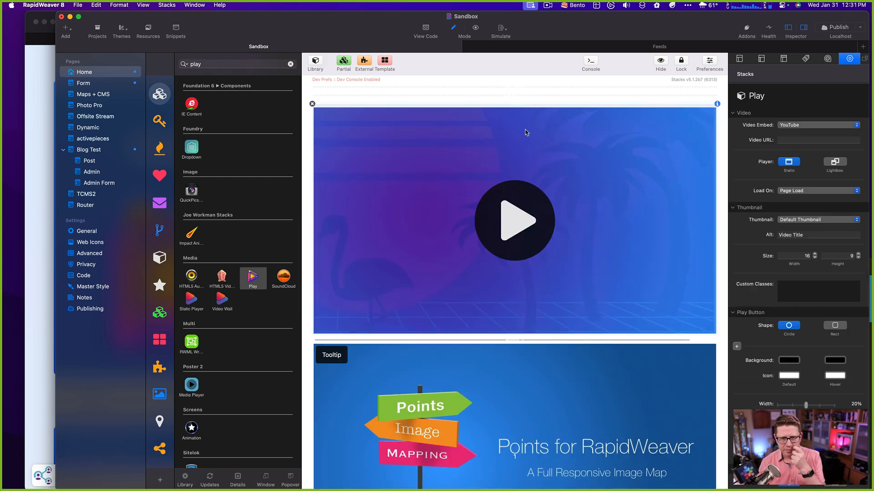
pyautogui.click(313, 104)
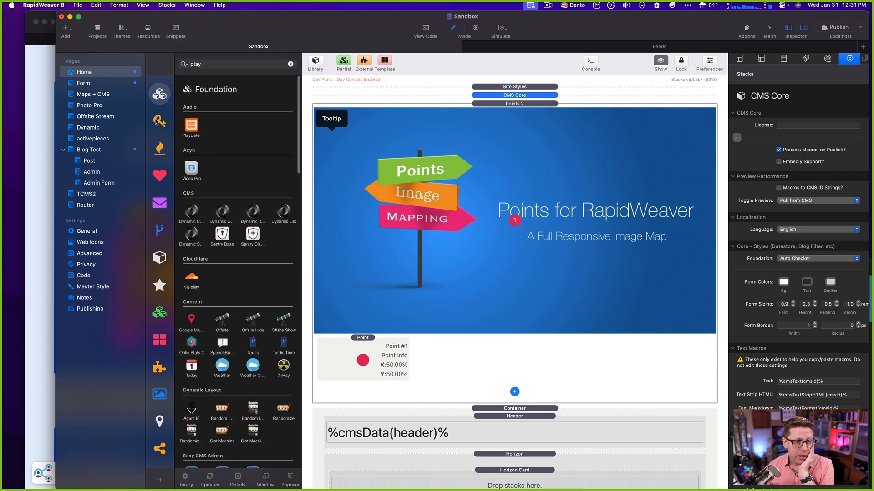
# - Add the Starter Pack Grid stack between Site Styles and CMS Core, and select its Grid Cell child item
pyautogui.click(159, 121)
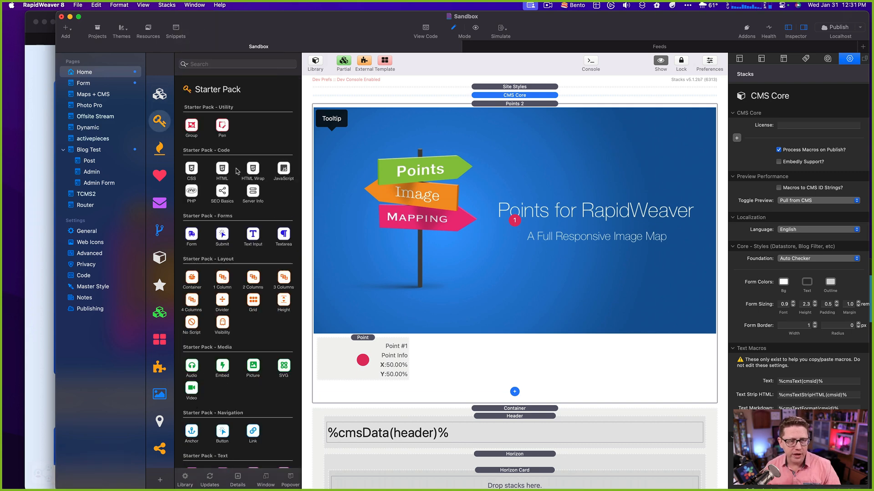
pyautogui.scroll(-2, 241, 167)
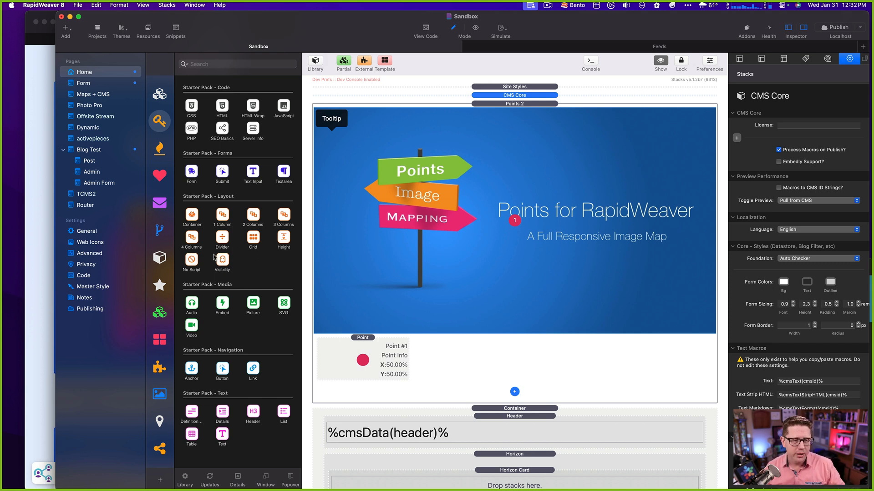
pyautogui.moveTo(250, 240); pyautogui.dragTo(546, 96)
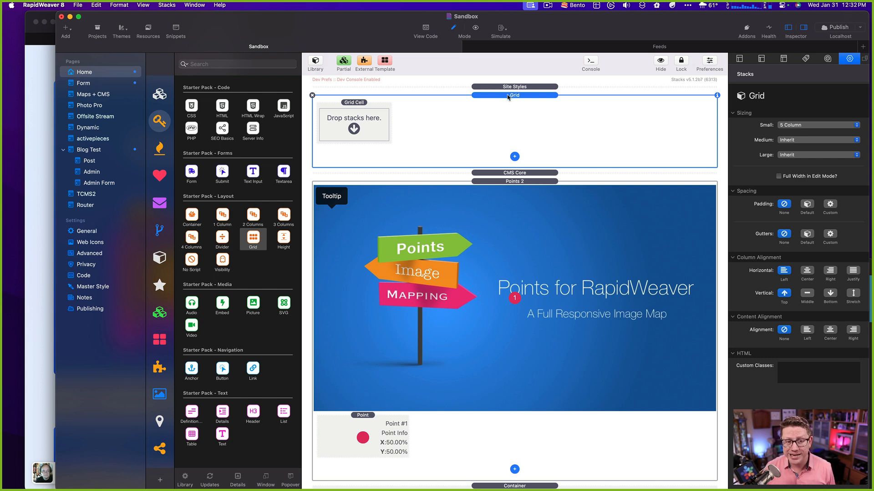
pyautogui.click(350, 102)
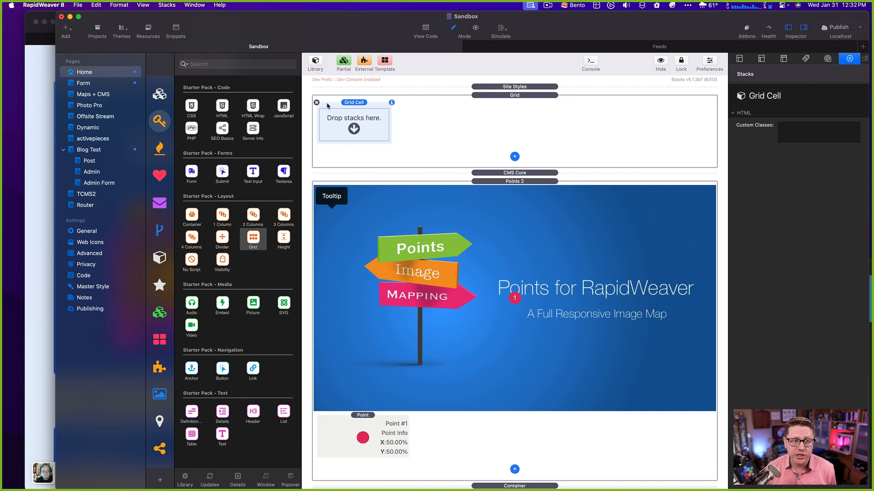
# - Switch to Safari, open the Feeds product page at weavers.space/stacks/feeds and examine the Online Store demo
pyautogui.click(32, 133)
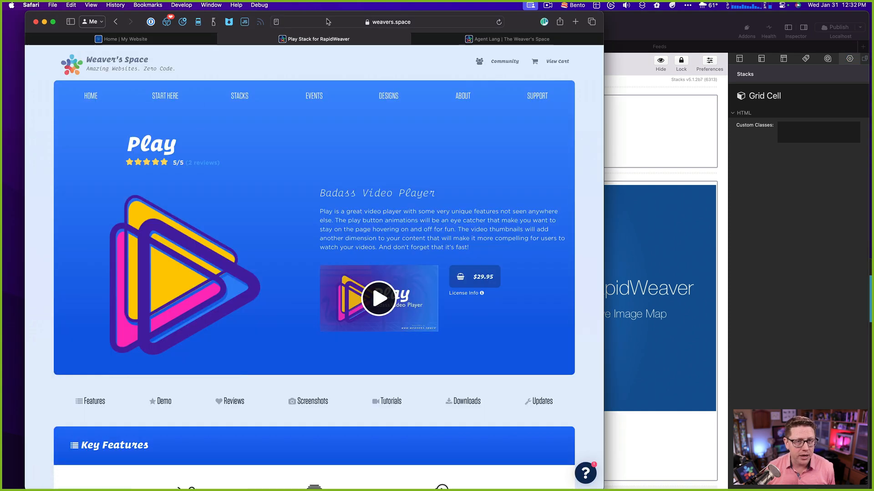
pyautogui.click(330, 20)
pyautogui.doubleClick(377, 21)
pyautogui.write('feeds')
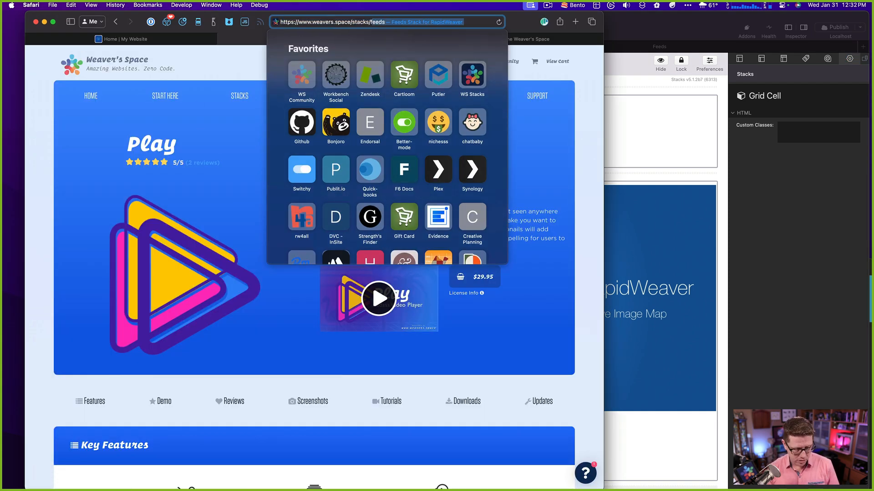
pyautogui.press('Return')
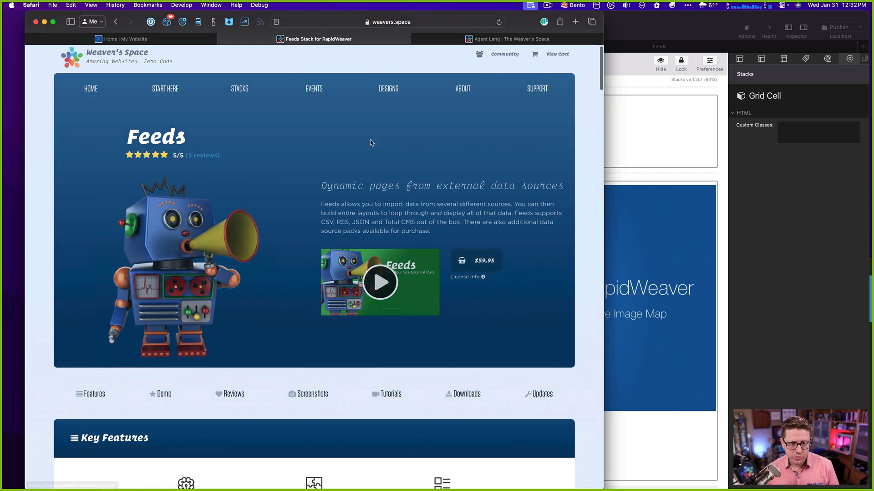
pyautogui.scroll(-10, 370, 142)
pyautogui.scroll(-12, 371, 142)
pyautogui.scroll(4, 370, 143)
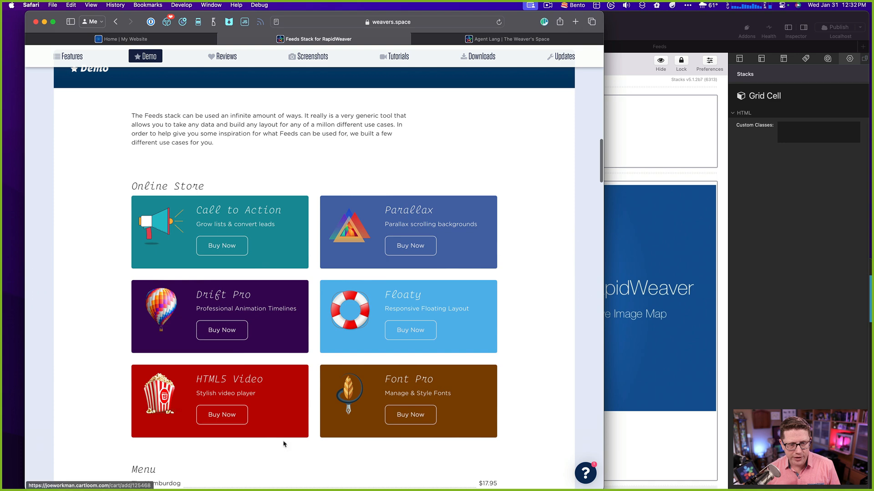
# - Return to RapidWeaver, inspect the Grid stack and its Grid Cell, and search the stack library for "Fee"
pyautogui.click(653, 136)
pyautogui.click(447, 111)
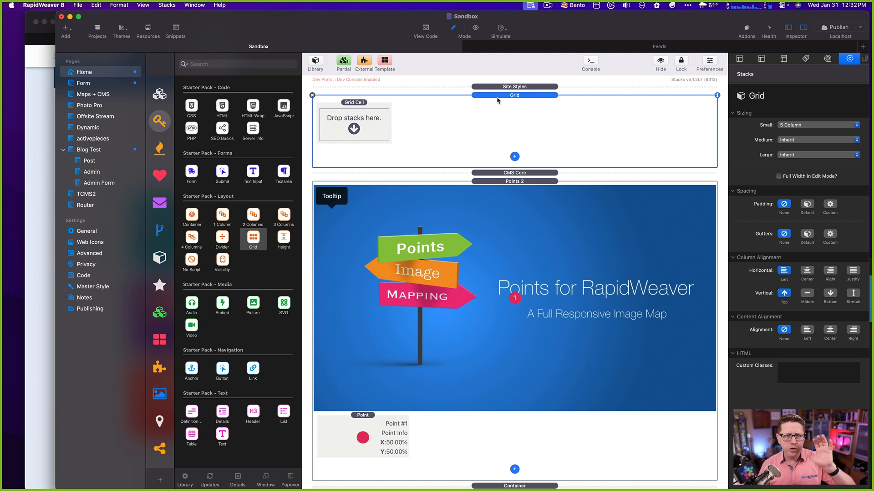
pyautogui.click(355, 104)
pyautogui.moveTo(351, 102); pyautogui.dragTo(395, 110)
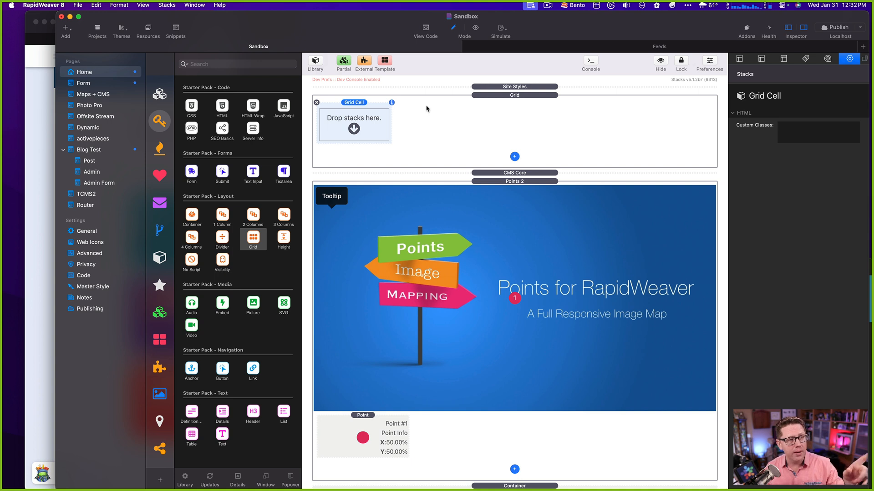
pyautogui.click(201, 65)
pyautogui.write('Fee')
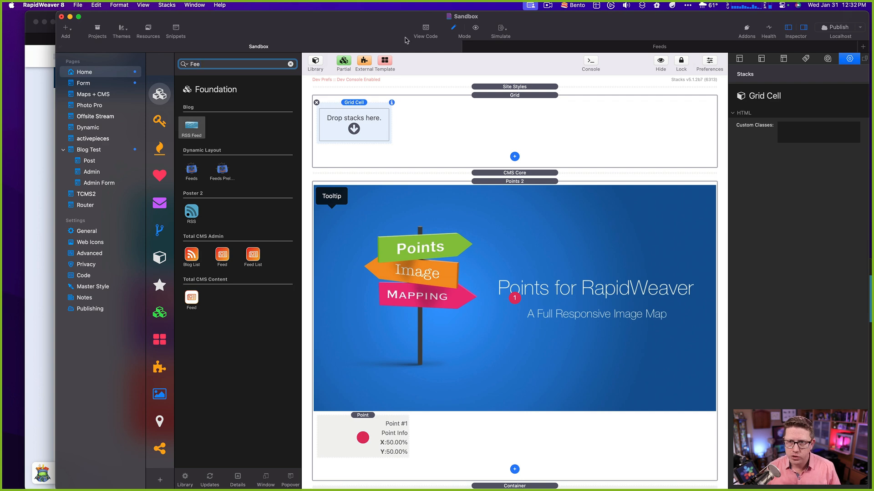
# - Open the Feeds project and inspect the Block Grid, Feeds, Total CMS Blog Feed and Blockgrid Cell stacks
pyautogui.click(559, 46)
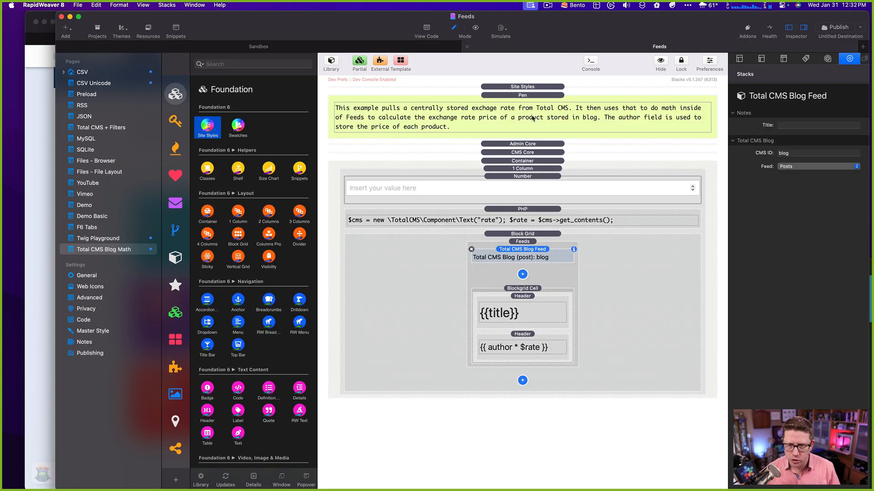
pyautogui.click(531, 235)
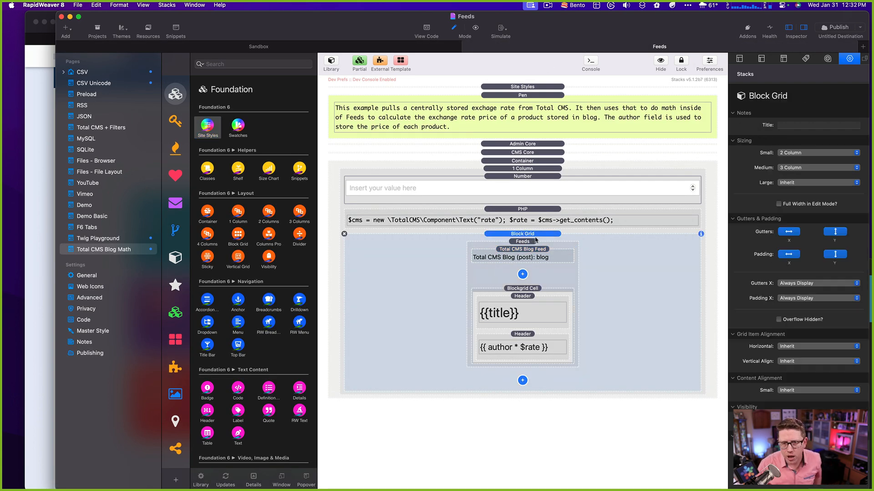
pyautogui.click(528, 243)
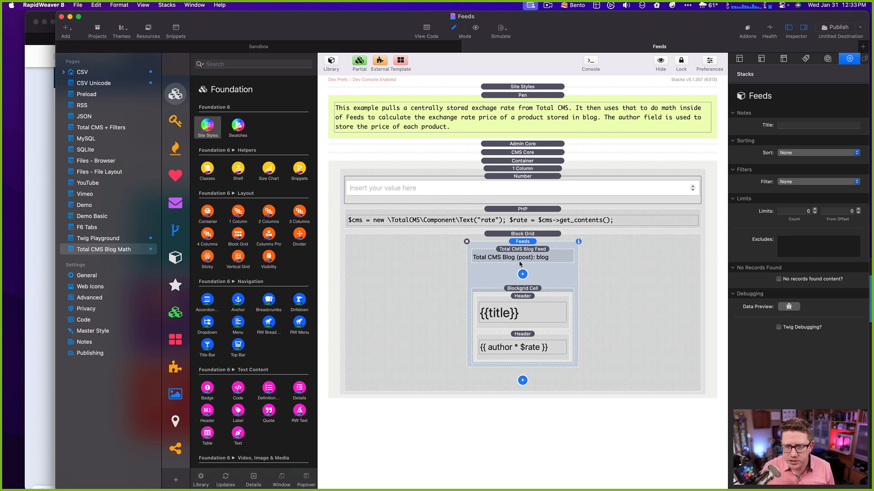
pyautogui.click(520, 257)
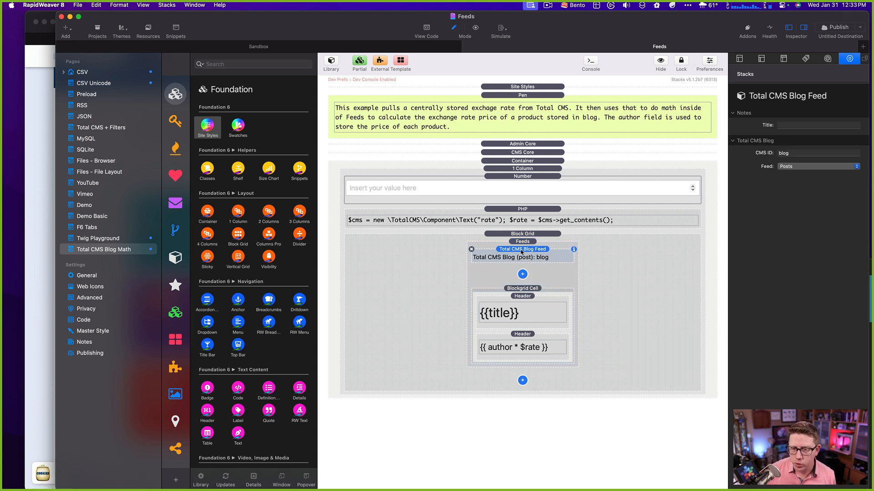
pyautogui.click(522, 289)
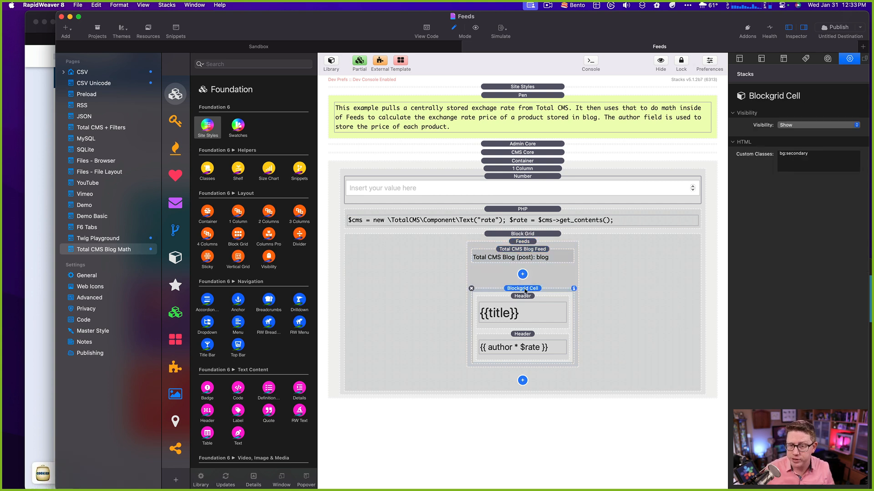
# - Search the stack library for "play" and add the Play stack between the two Header stacks in the Blockgrid Cell
pyautogui.click(232, 65)
pyautogui.write('dplay')
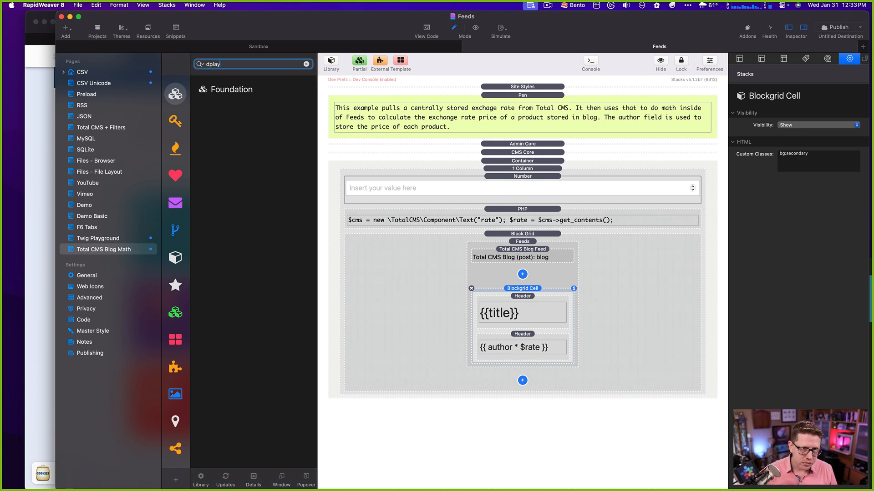
pyautogui.press('BackSpace')
pyautogui.press('BackSpace')
pyautogui.press('BackSpace')
pyautogui.press('BackSpace')
pyautogui.press('BackSpace')
pyautogui.write('play')
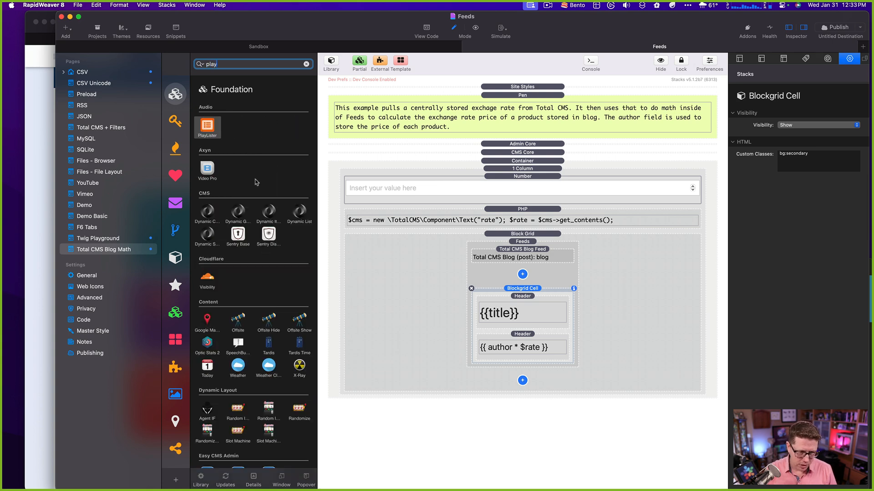
pyautogui.scroll(-3, 269, 306)
pyautogui.scroll(-12, 268, 306)
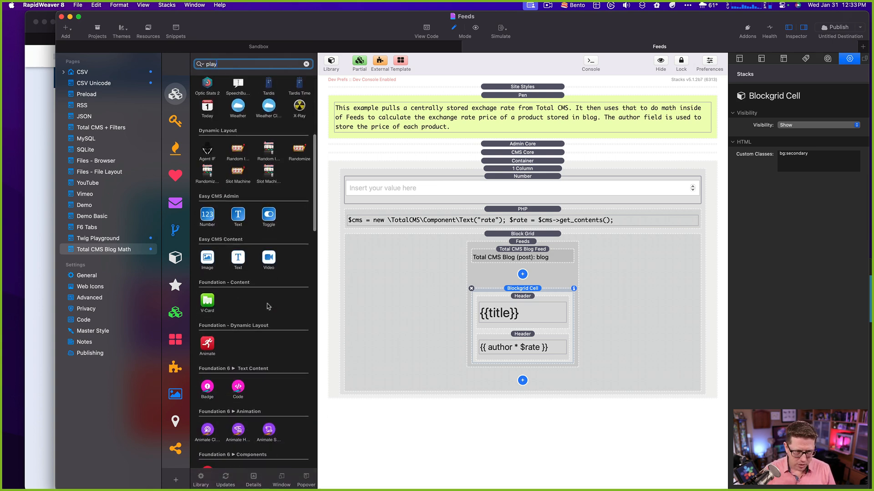
pyautogui.scroll(-9, 268, 306)
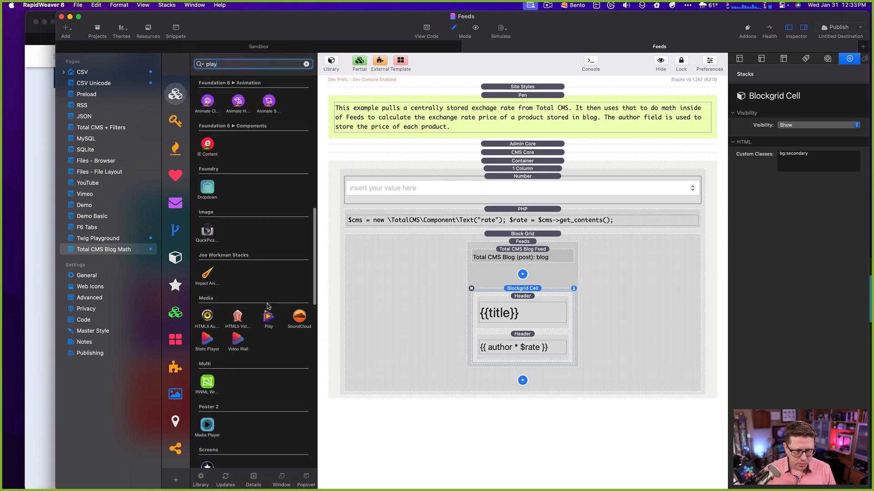
pyautogui.moveTo(269, 308); pyautogui.dragTo(525, 339)
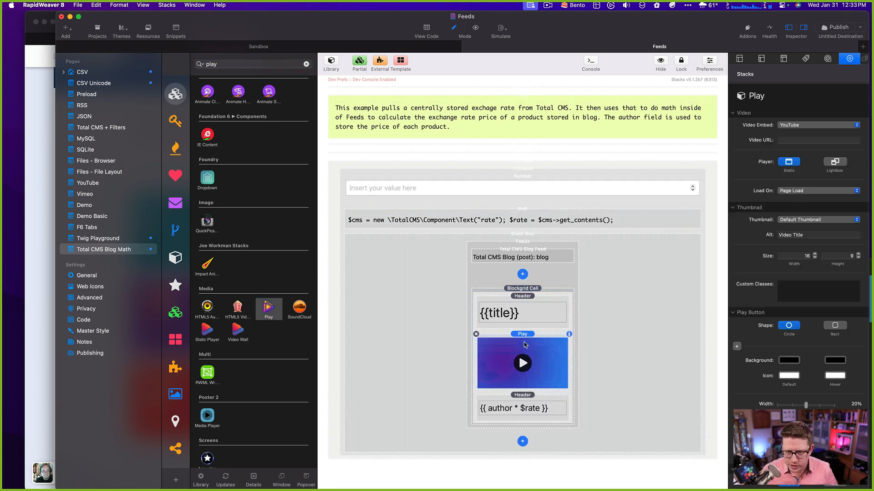
# - Examine the Feeds stack's settings and the Video URL setting of the Play stack inside the Blockgrid Cell
pyautogui.click(522, 287)
pyautogui.click(521, 249)
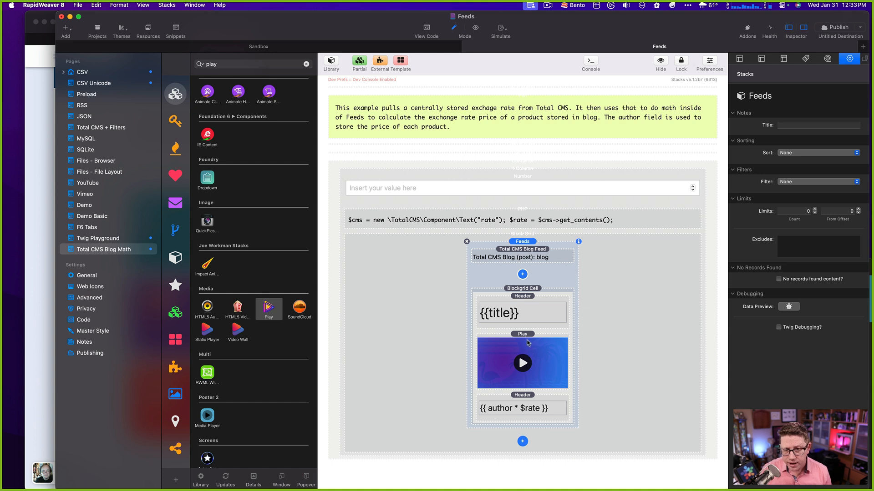
pyautogui.click(527, 345)
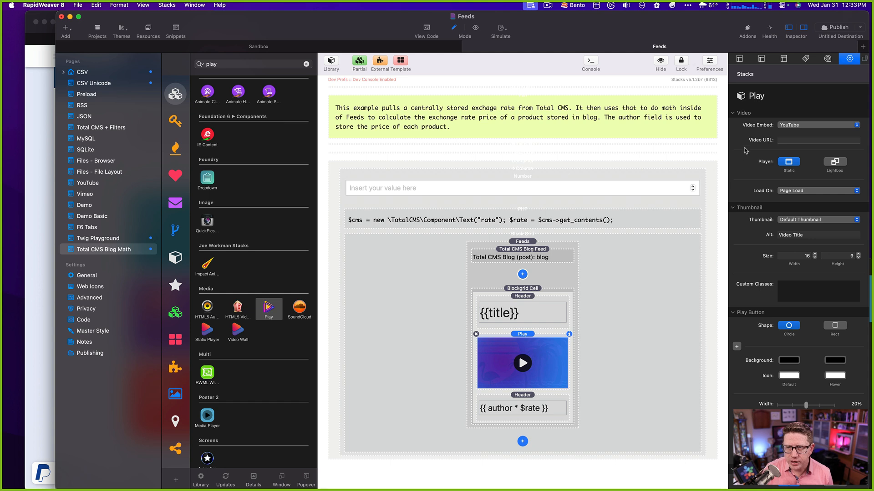
pyautogui.scroll(-1, 774, 146)
pyautogui.click(786, 135)
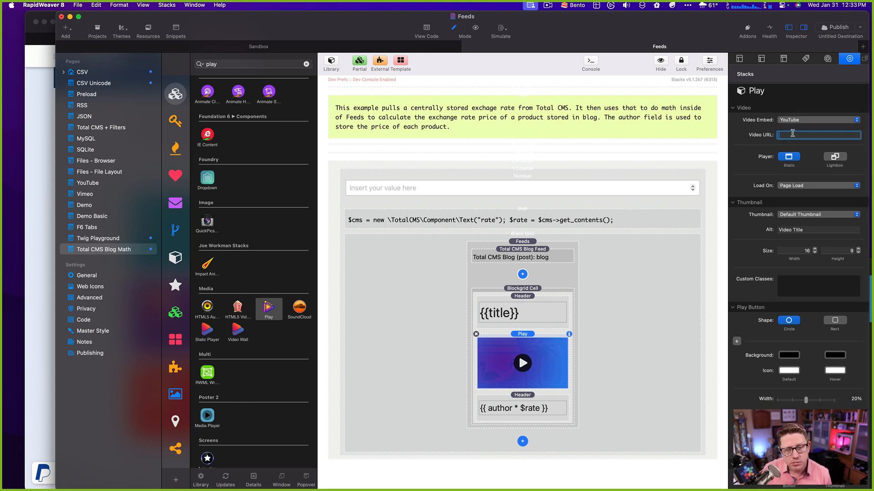
pyautogui.click(542, 253)
pyautogui.click(546, 344)
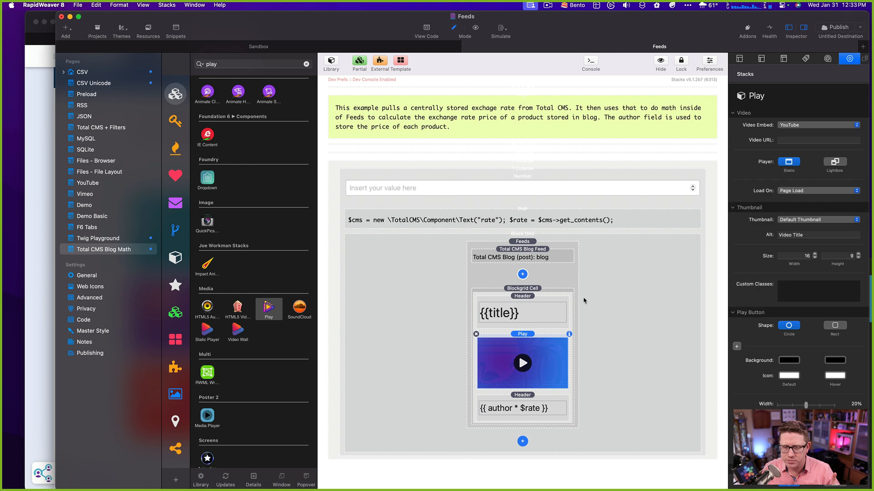
# - Set the Play stack's Video URL to the Feeds macro {{ media }}
pyautogui.click(792, 142)
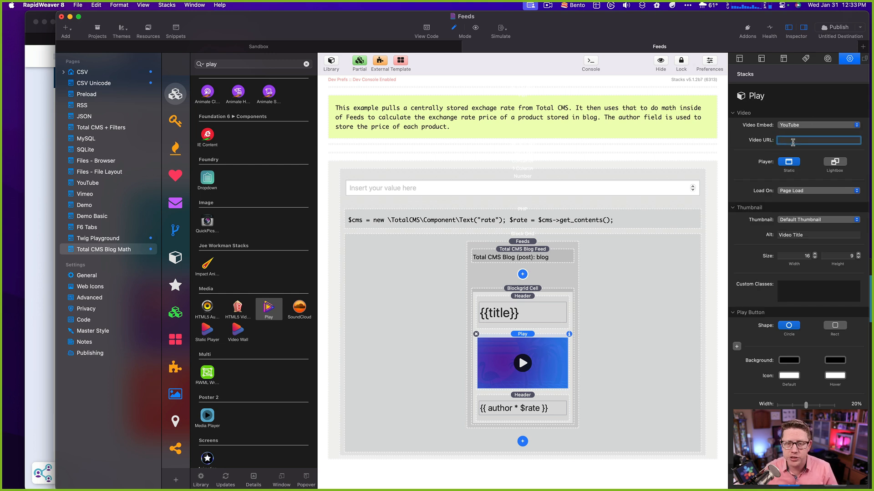
pyautogui.write('{{ med')
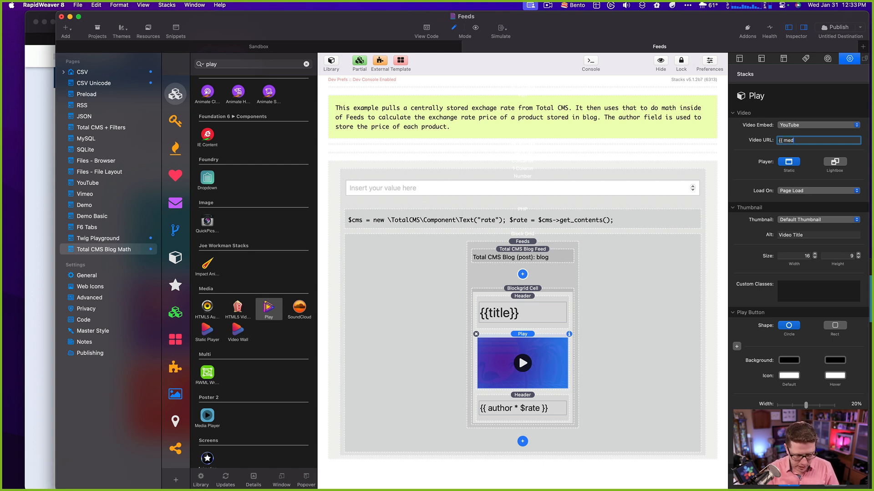
pyautogui.write('ia }}')
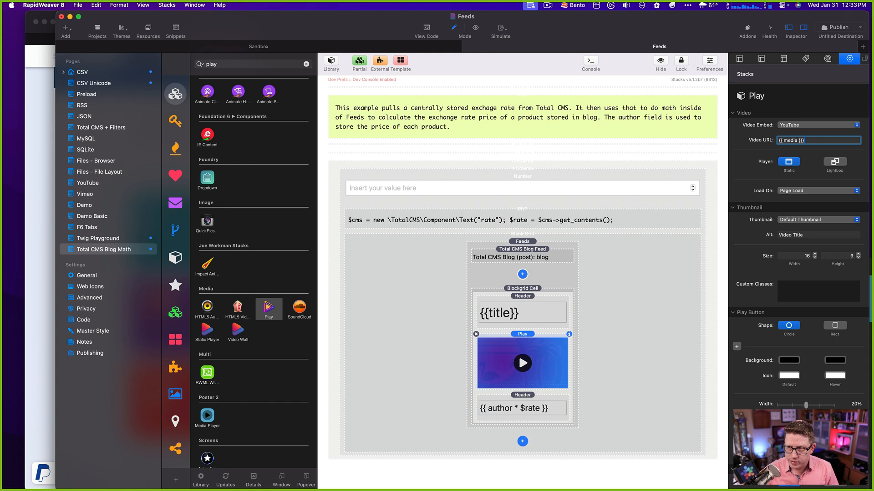
pyautogui.press('Tab')
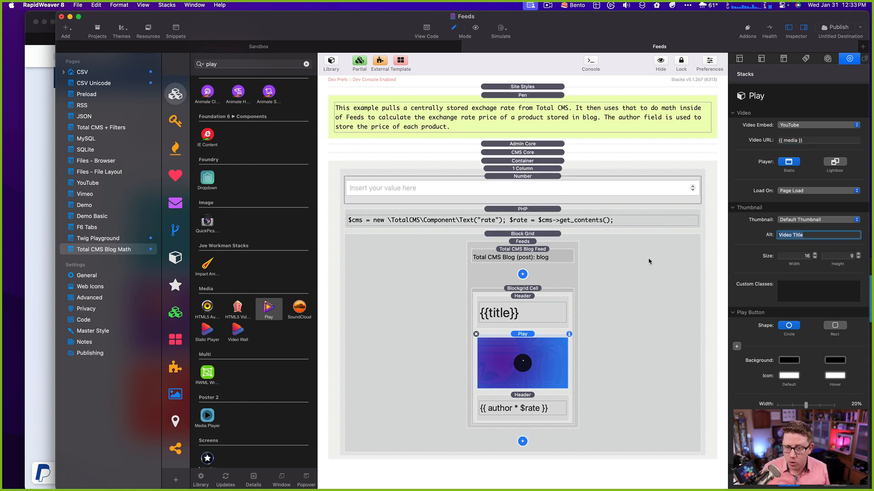
pyautogui.hotkey('shift', 'Tab')
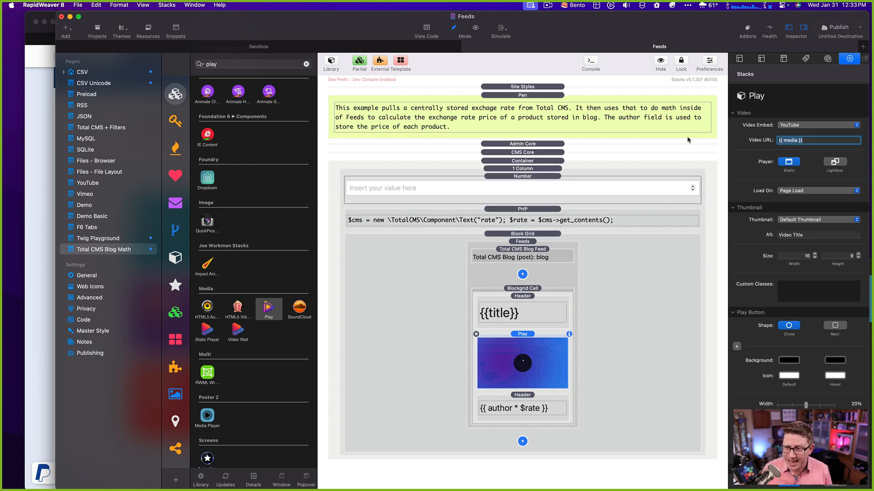
# - Inspect the Feeds stack's settings and return to the Play stack inside the Blockgrid Cell
pyautogui.click(523, 339)
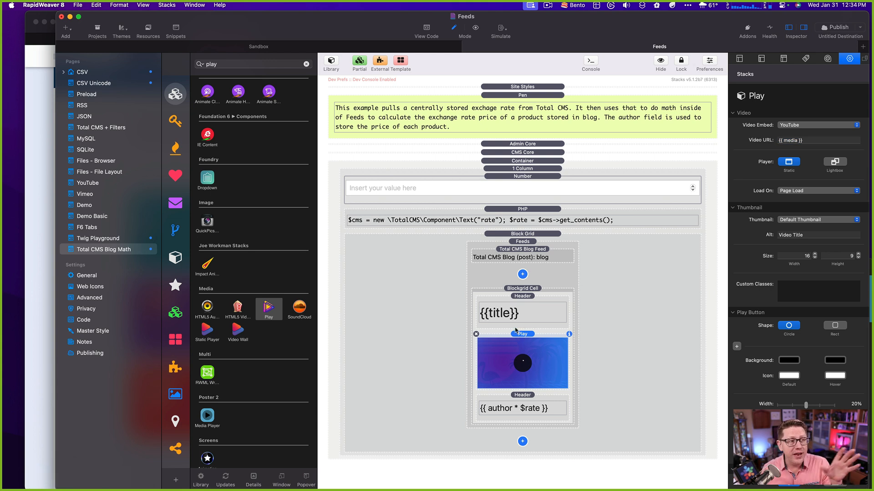
pyautogui.click(525, 247)
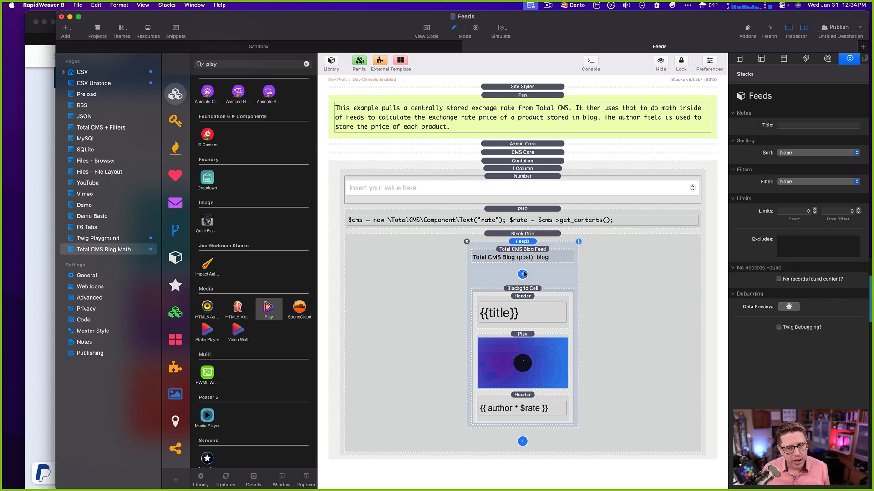
pyautogui.click(524, 335)
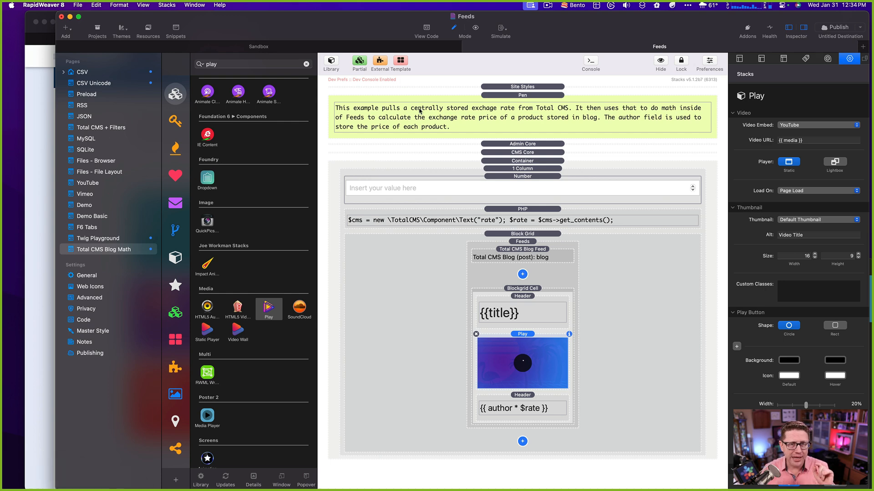
# - Switch to Safari and open the Call to Action stack page on weavers.space, including its demo
pyautogui.click(29, 252)
pyautogui.scroll(15, 248, 138)
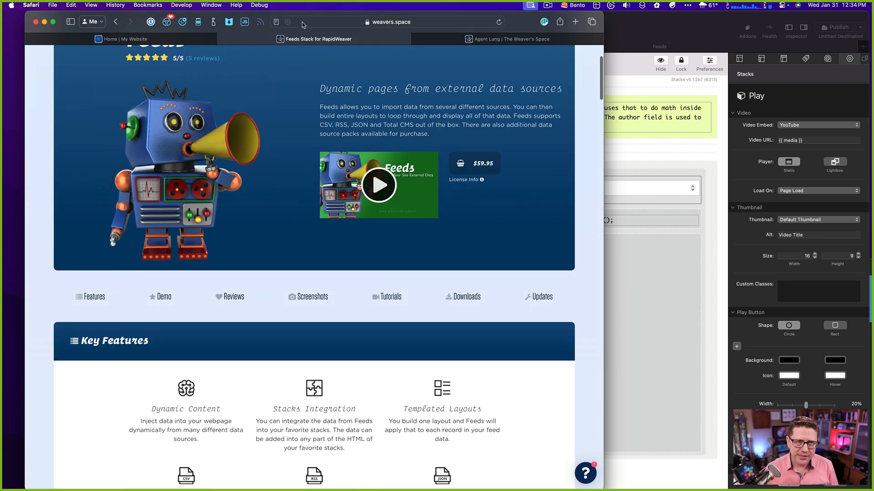
pyautogui.click(301, 22)
pyautogui.press('Right')
pyautogui.hotkey('alt', 'shift', 'Left')
pyautogui.write('ca')
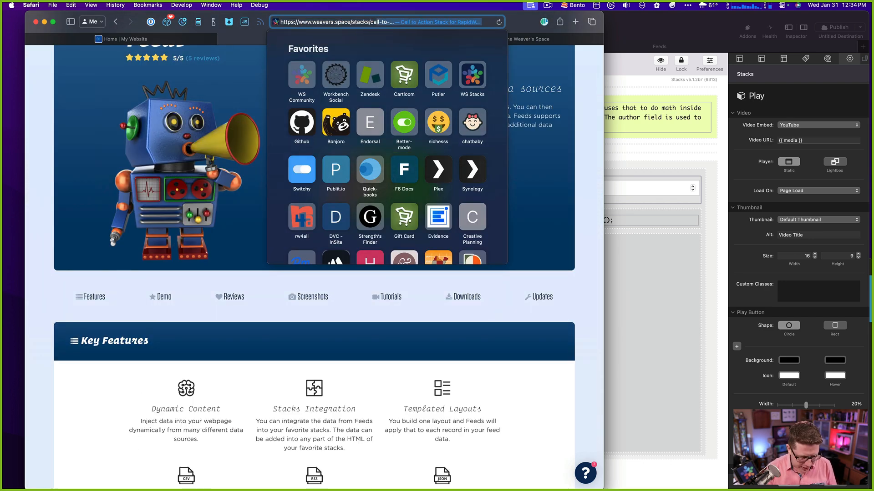
pyautogui.press('Return')
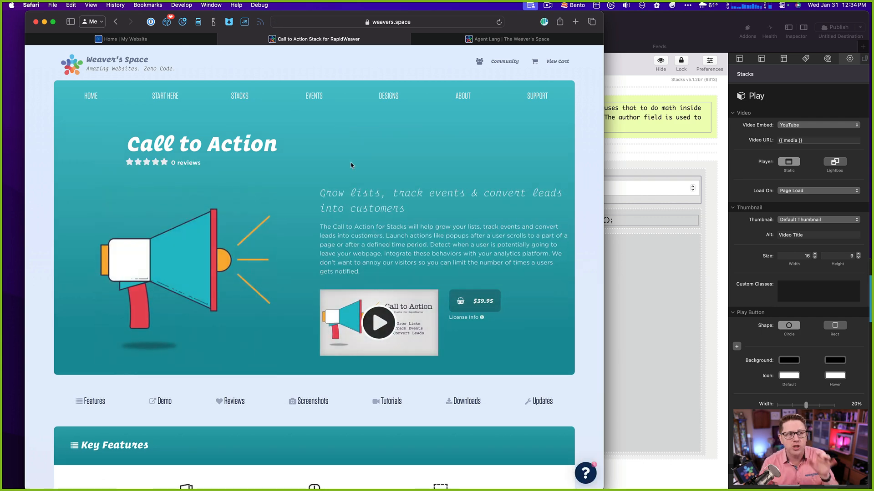
pyautogui.scroll(-1, 350, 165)
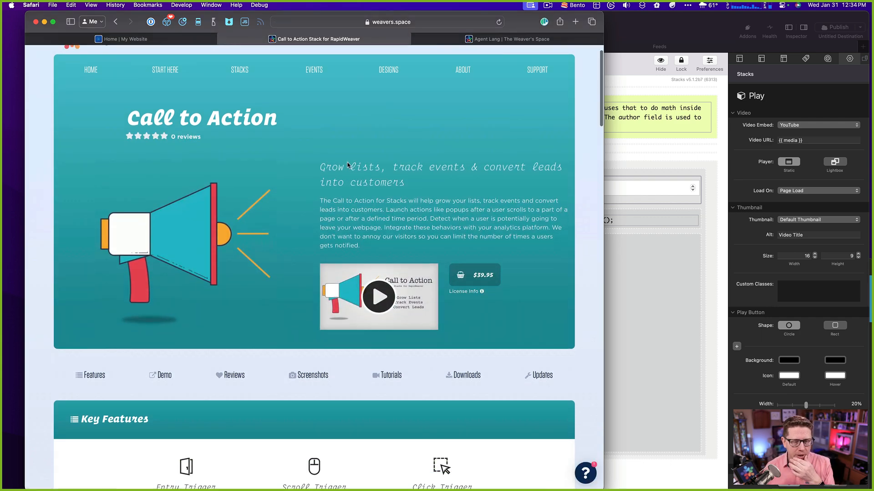
pyautogui.click(167, 378)
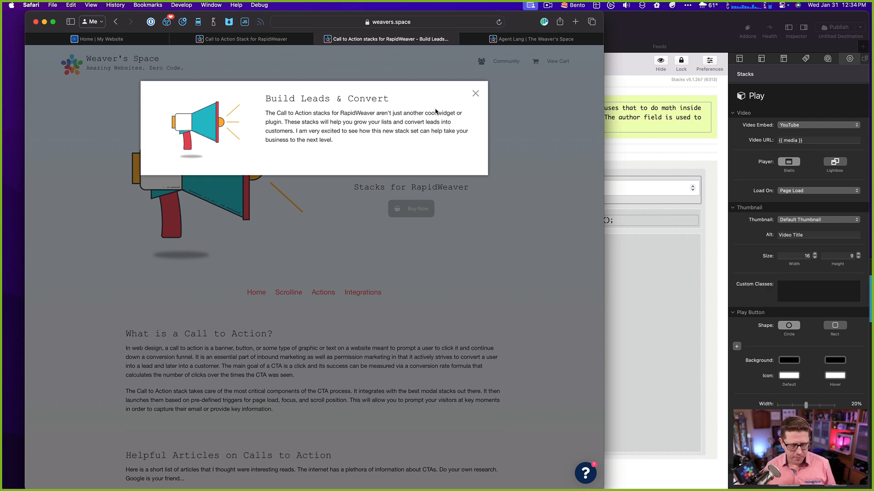
# - Close the Agent Lang tab and reload the Call to Action demo page
pyautogui.press('cmd+t')
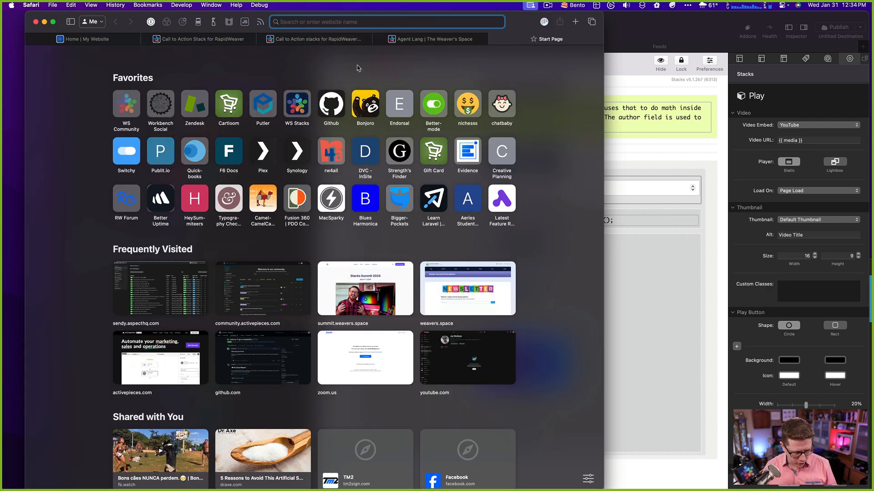
pyautogui.press('cmd+w')
pyautogui.press('super+w')
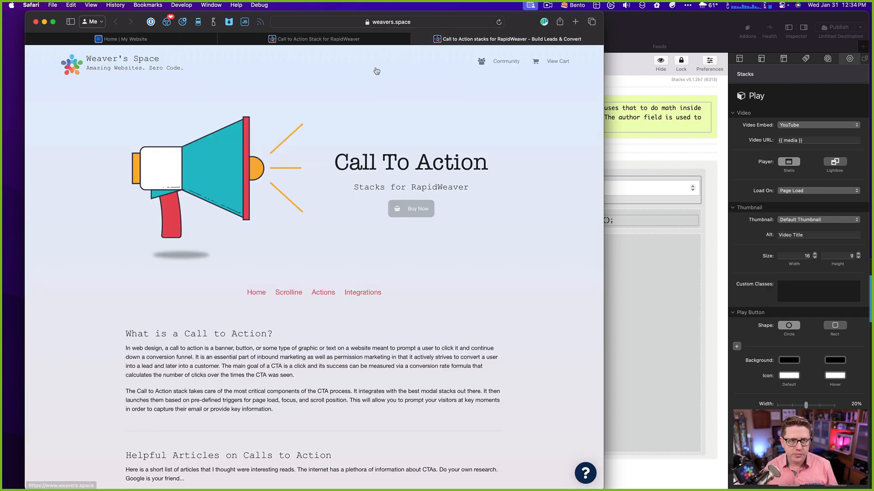
pyautogui.click(349, 39)
pyautogui.hotkey('ctrl', 'Tab')
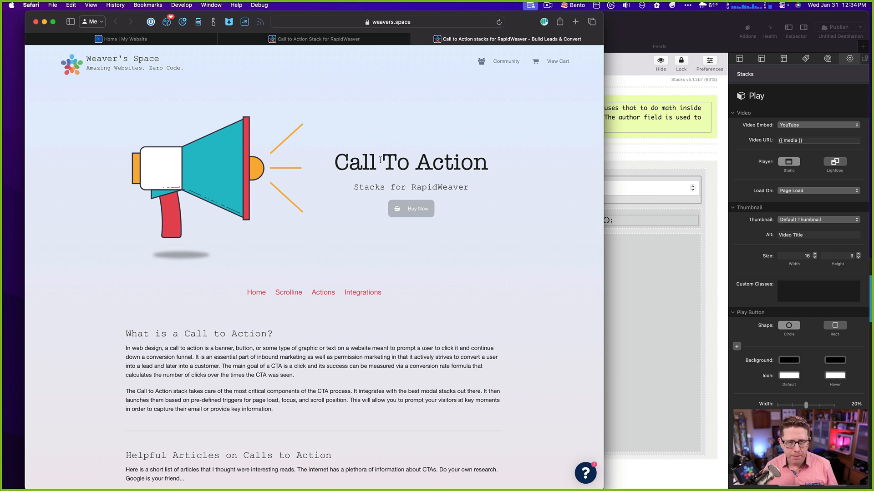
pyautogui.press('super+r')
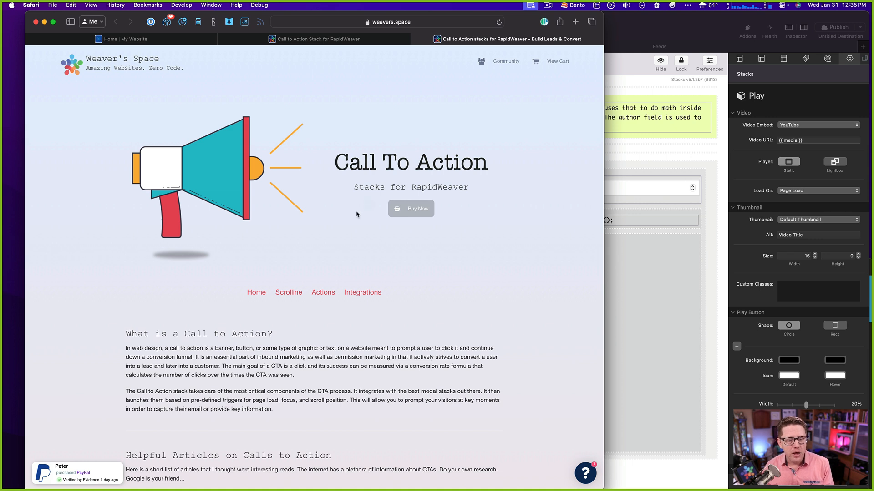
# - Open the demo's Actions page and dismiss the Entry Call to Action popup
pyautogui.scroll(1, 356, 204)
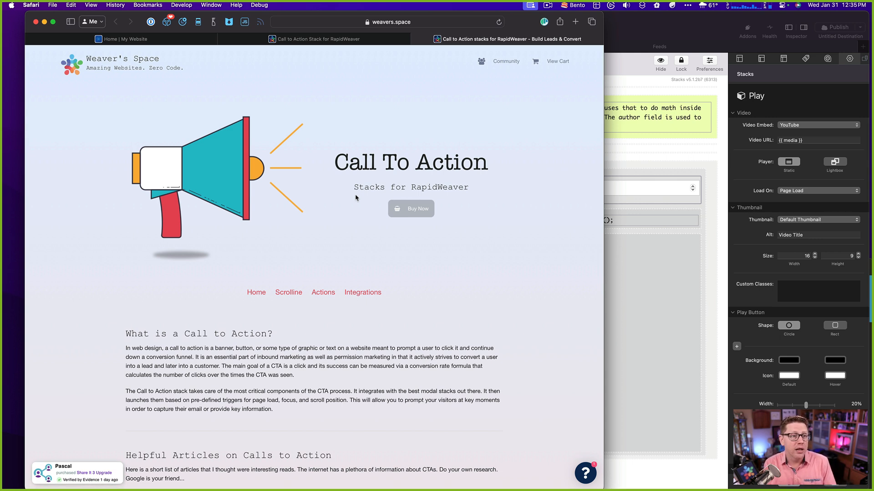
pyautogui.scroll(-3, 355, 197)
pyautogui.scroll(3, 308, 291)
pyautogui.click(319, 292)
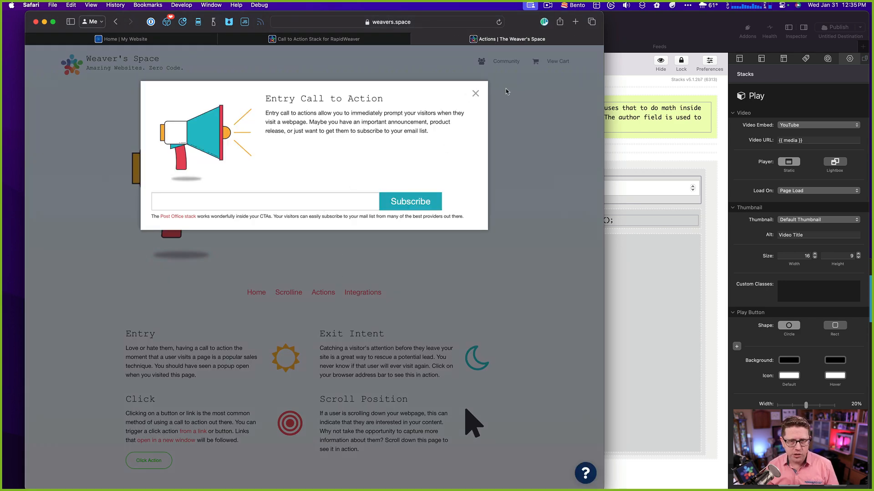
pyautogui.click(475, 95)
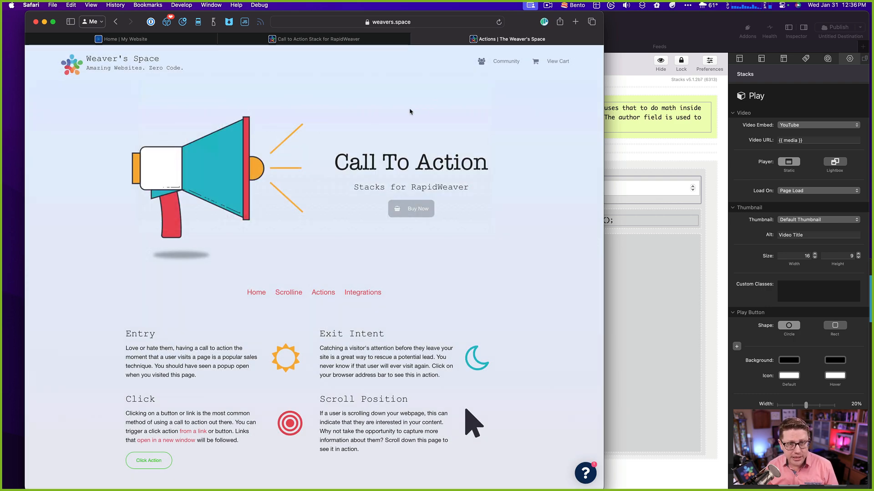
# - Trigger the Exit Intent popup by focusing the browser's address bar, and dismiss the popup
pyautogui.click(432, 23)
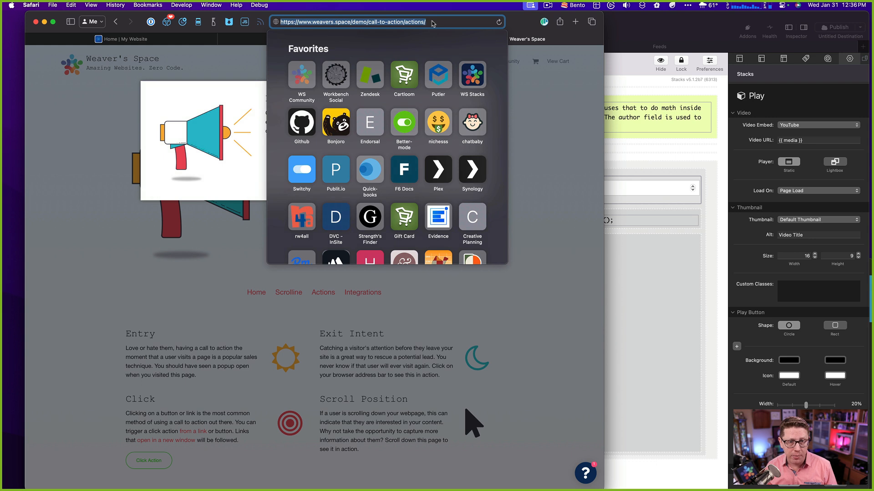
pyautogui.click(543, 118)
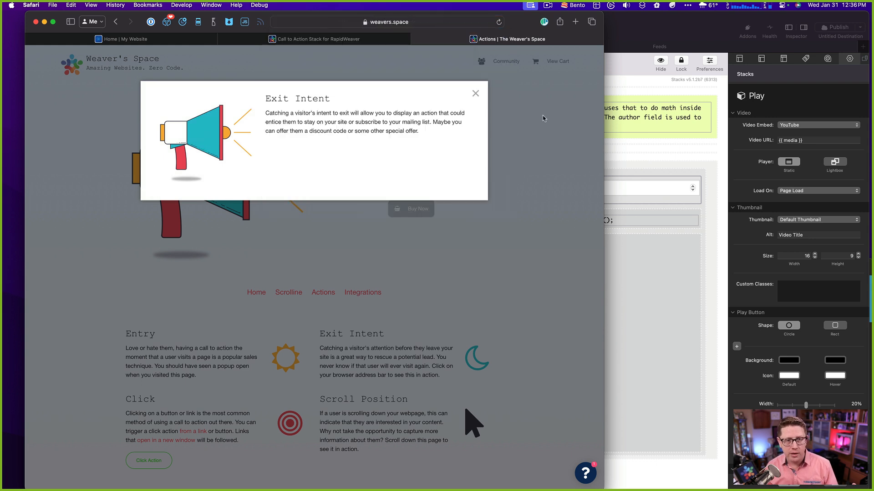
pyautogui.click(496, 119)
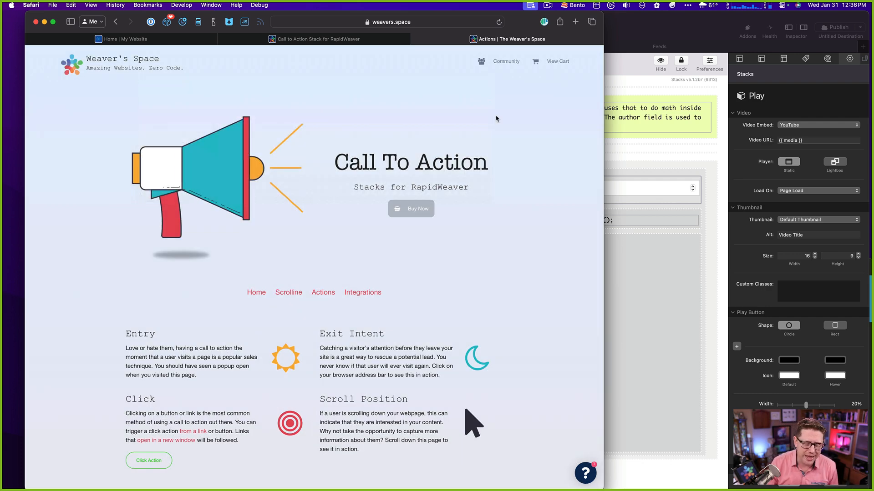
# - Trigger the Scroll Position call to action further down the Actions page and examine its slide-in subscribe banner
pyautogui.scroll(-8, 395, 347)
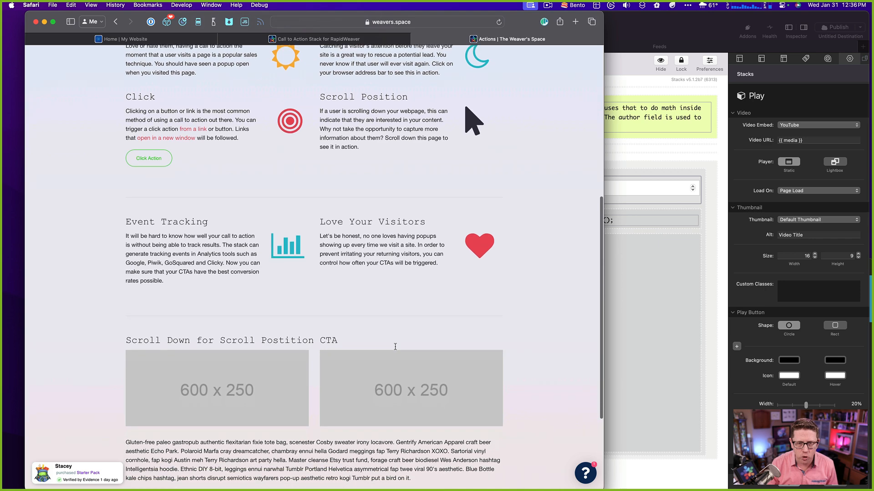
pyautogui.scroll(-4, 395, 346)
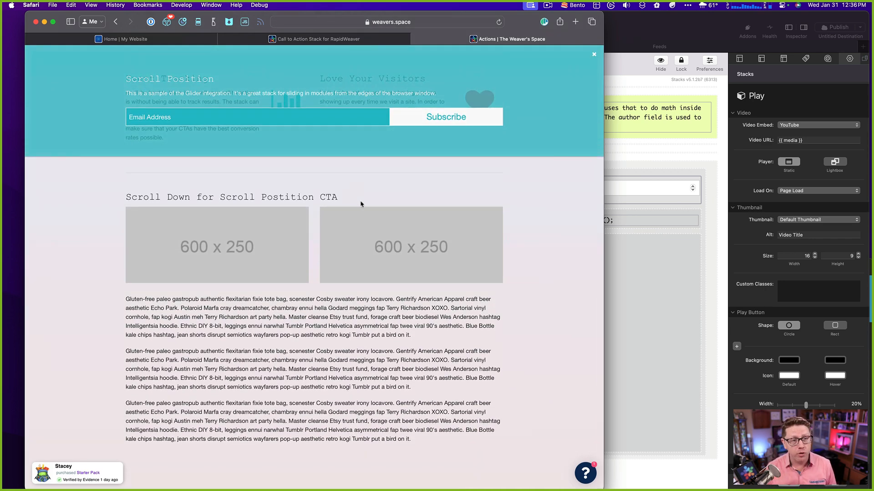
pyautogui.scroll(3, 361, 204)
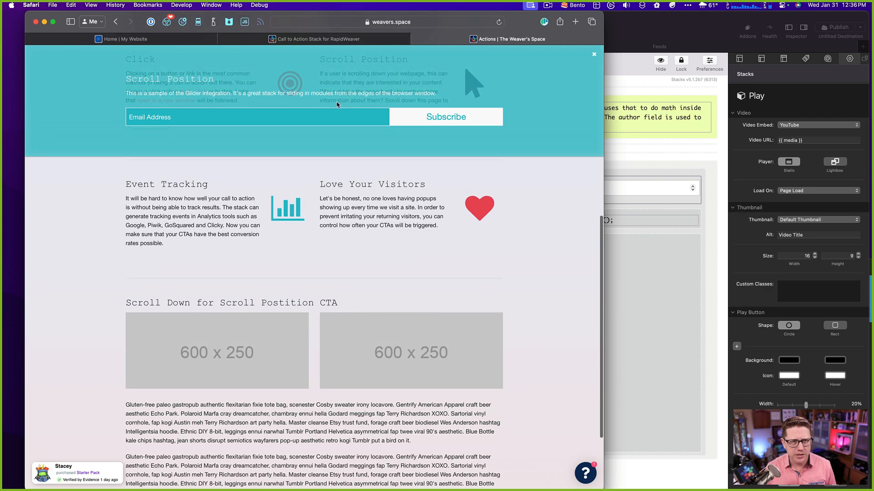
pyautogui.scroll(2, 444, 78)
pyautogui.scroll(-2, 444, 76)
pyautogui.scroll(2, 445, 69)
pyautogui.scroll(-3, 446, 70)
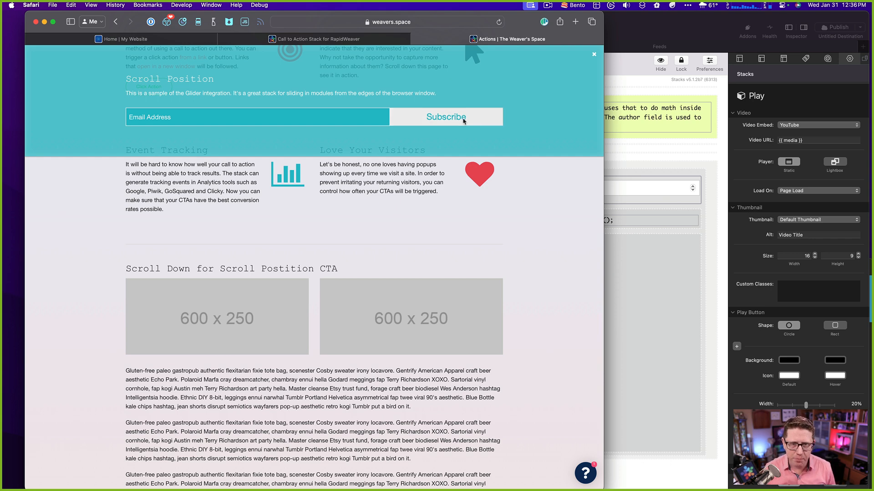
pyautogui.scroll(-2, 464, 120)
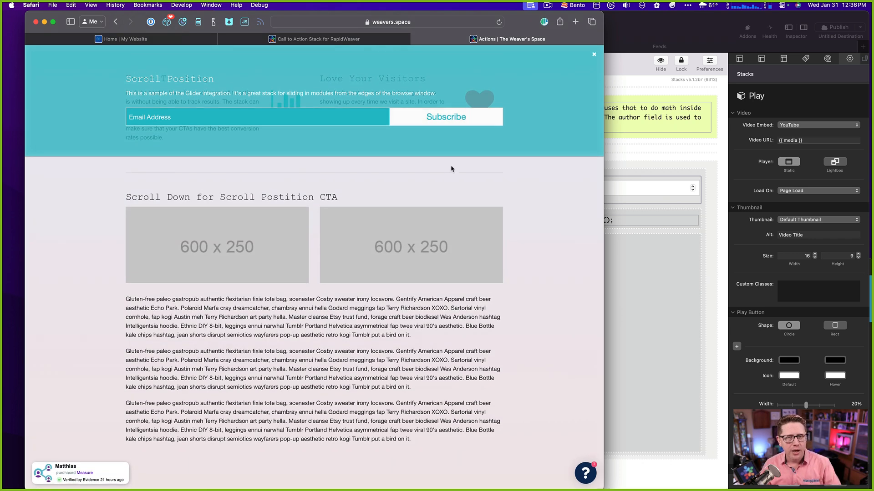
pyautogui.scroll(3, 451, 169)
pyautogui.scroll(-2, 452, 169)
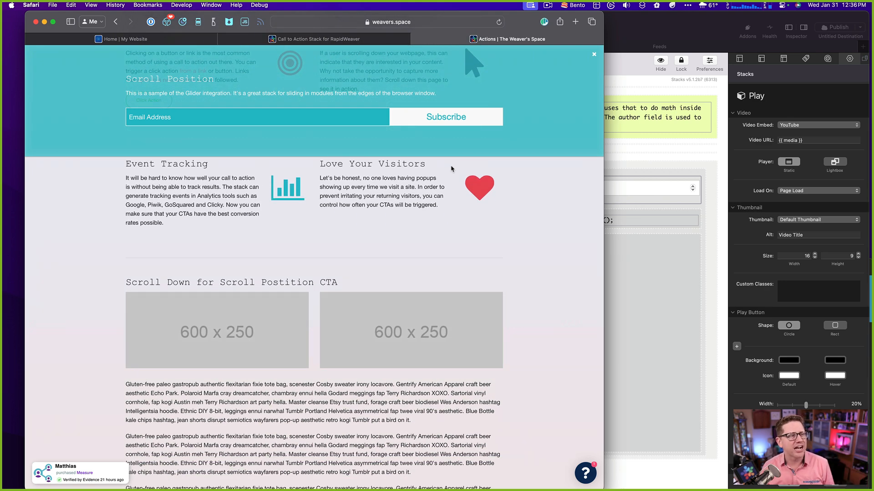
# - Launch the Click Action example in the Click section and close its popup
pyautogui.scroll(10, 441, 183)
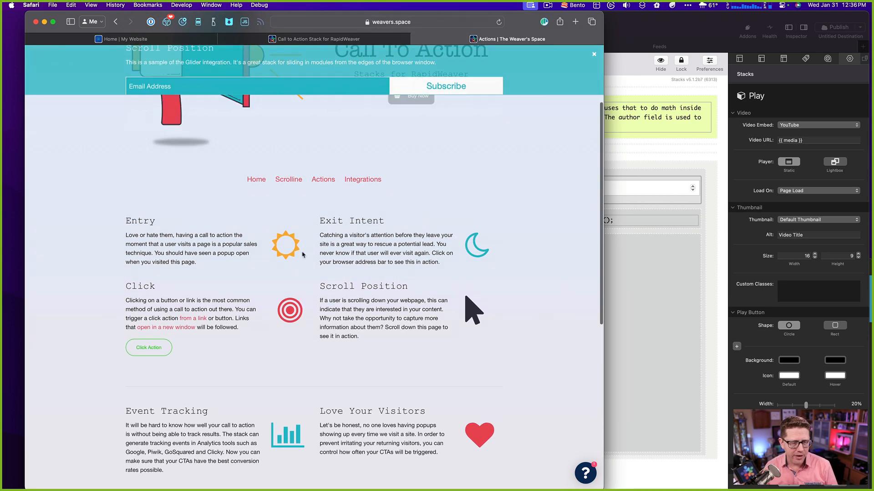
pyautogui.click(147, 354)
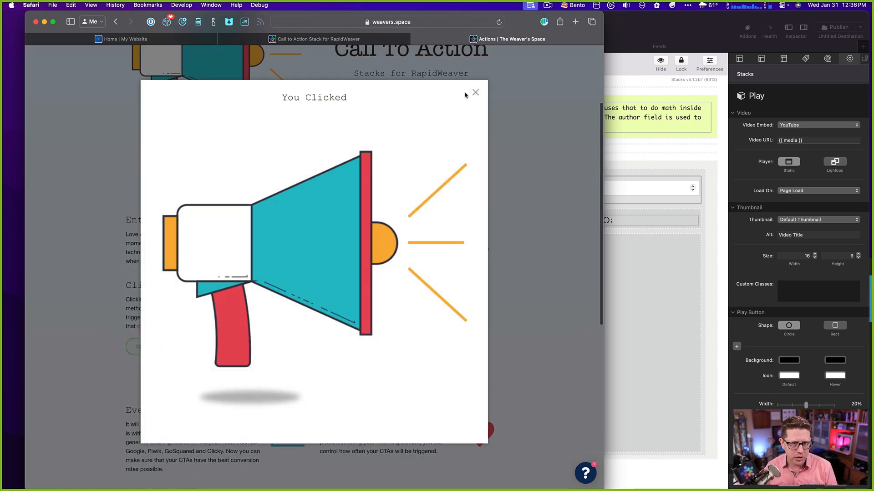
pyautogui.click(476, 93)
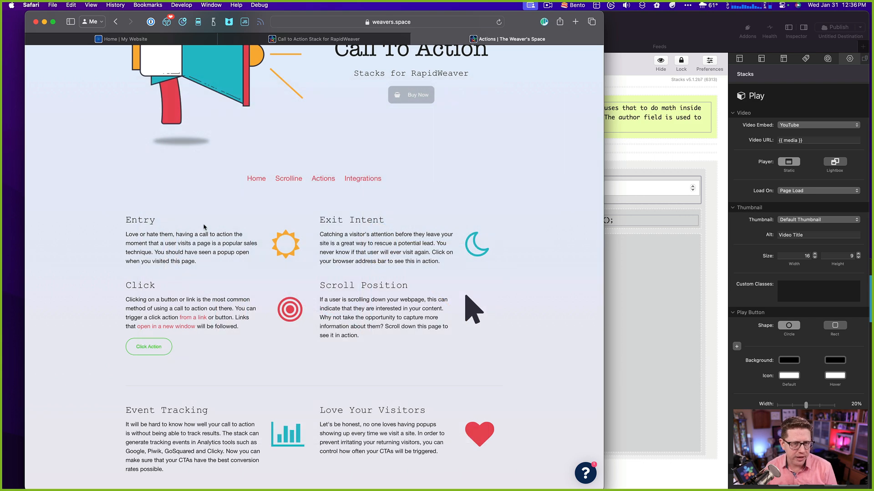
pyautogui.scroll(5, 203, 227)
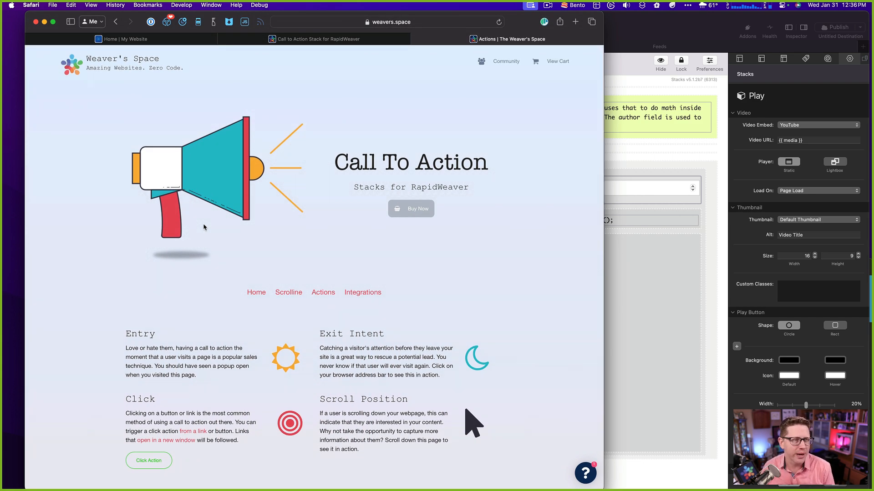
# - Open the demo's Integrations page and look over the listed stack integrations and their test buttons
pyautogui.click(362, 292)
pyautogui.scroll(-10, 377, 252)
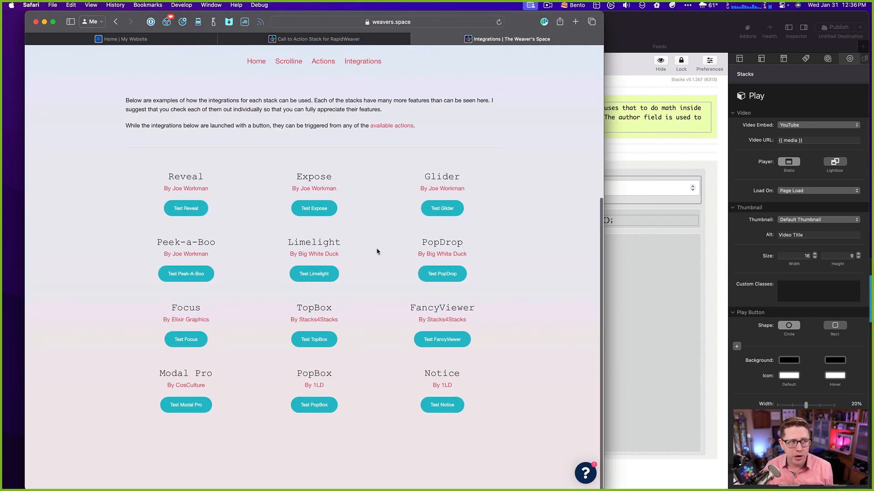
pyautogui.scroll(2, 401, 130)
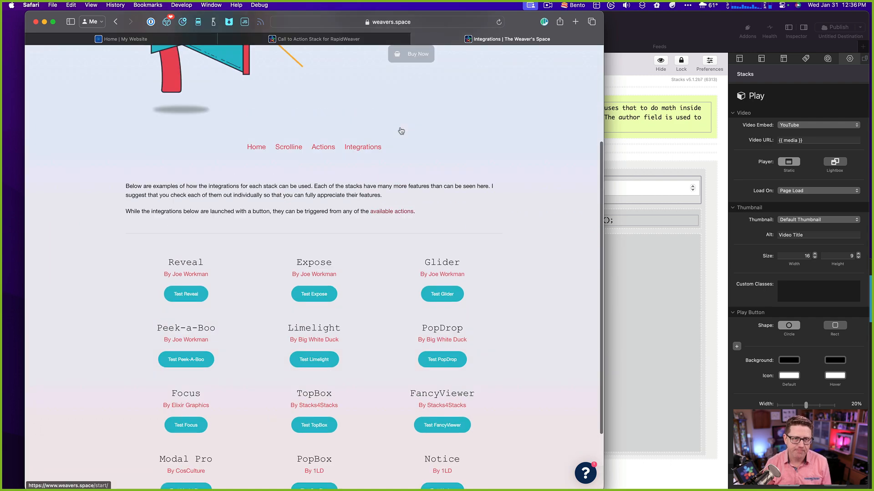
# - Stop sharing the screen in the Zoom meeting and open the meeting chat
pyautogui.scroll(5, 400, 131)
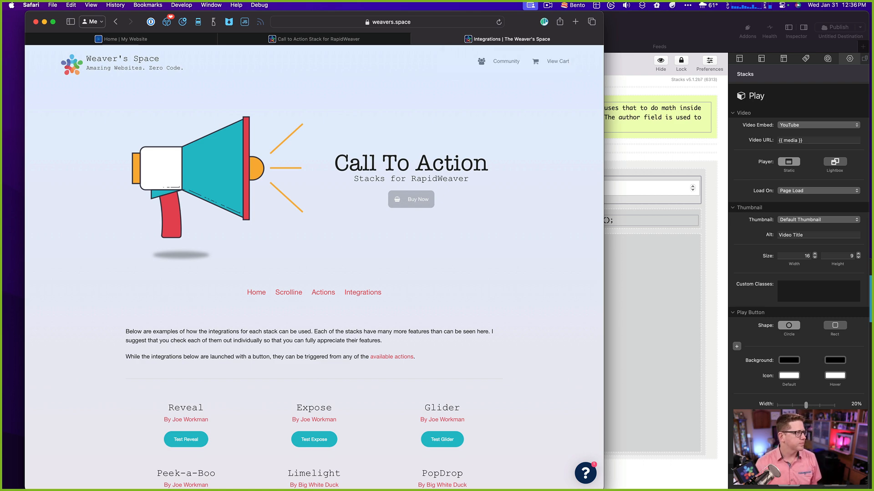
pyautogui.press('super+shift+s')
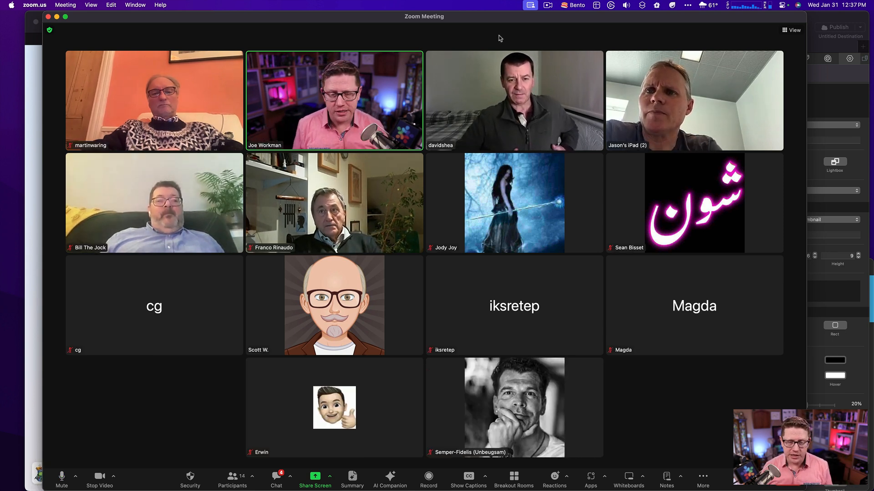
pyautogui.click(276, 478)
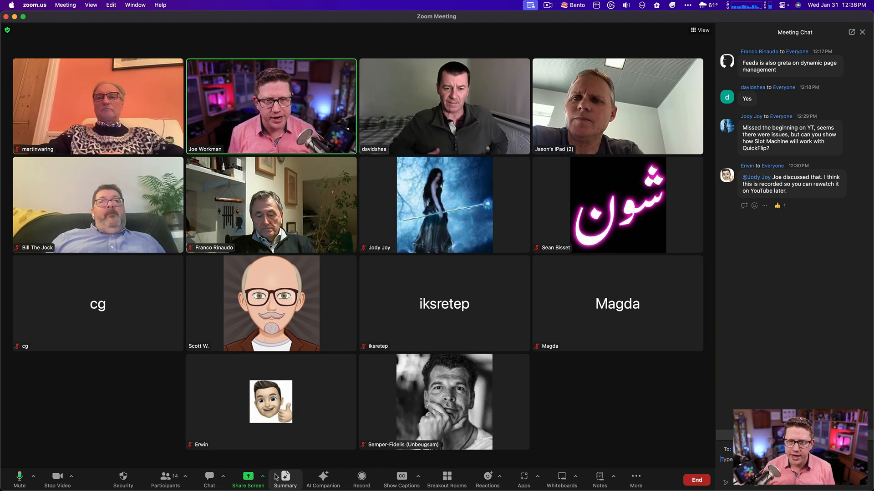
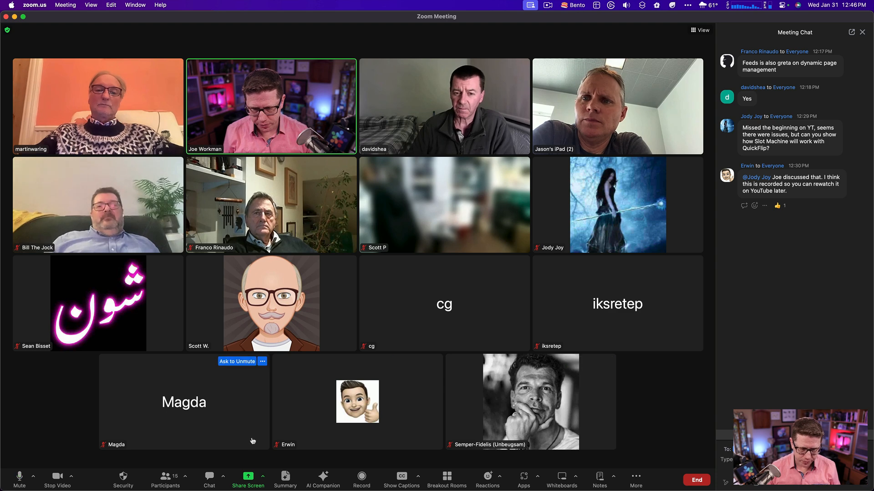
# - Share Desktop 1 in the Zoom meeting and switch to RapidWeaver
pyautogui.click(250, 482)
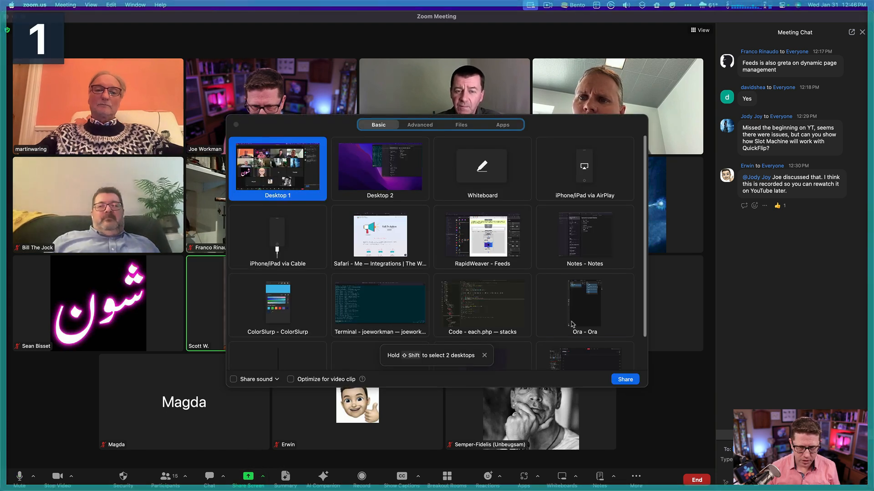
pyautogui.click(637, 383)
pyautogui.click(649, 273)
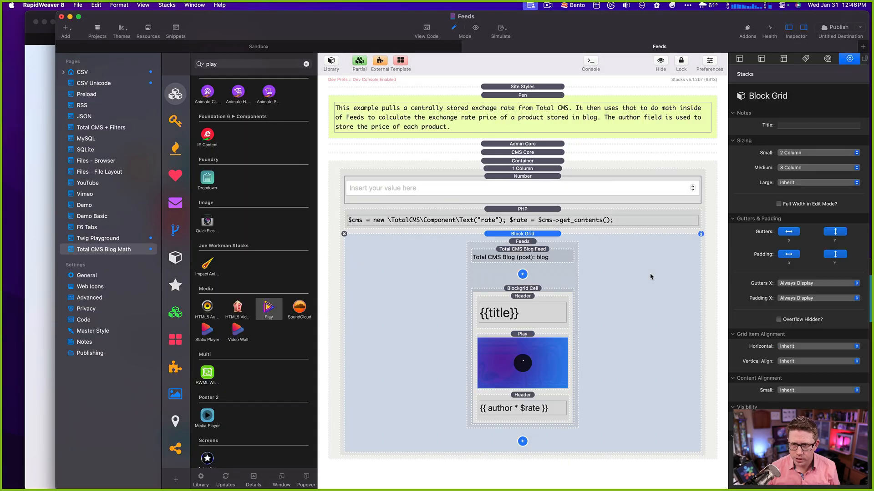
# - Open the Blog Test page in the Sandbox project and look over its two-column blog layout
pyautogui.click(307, 44)
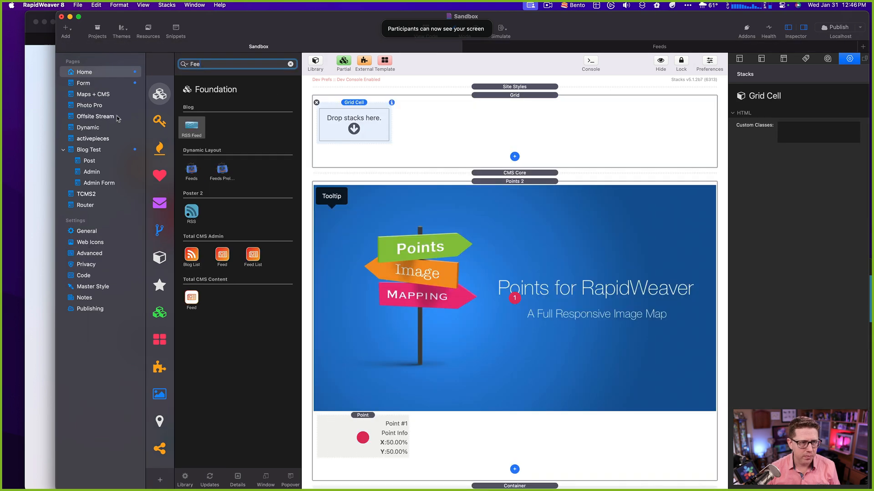
pyautogui.click(87, 150)
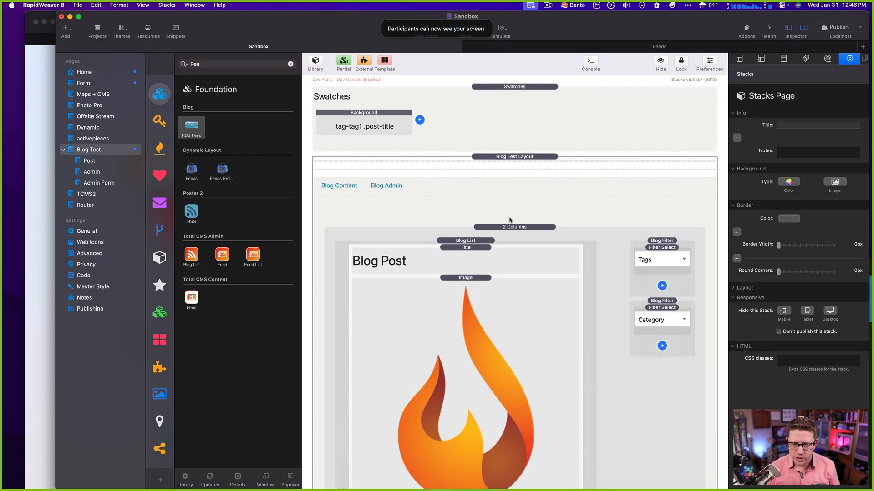
pyautogui.click(512, 225)
pyautogui.scroll(-3, 507, 141)
pyautogui.scroll(2, 505, 138)
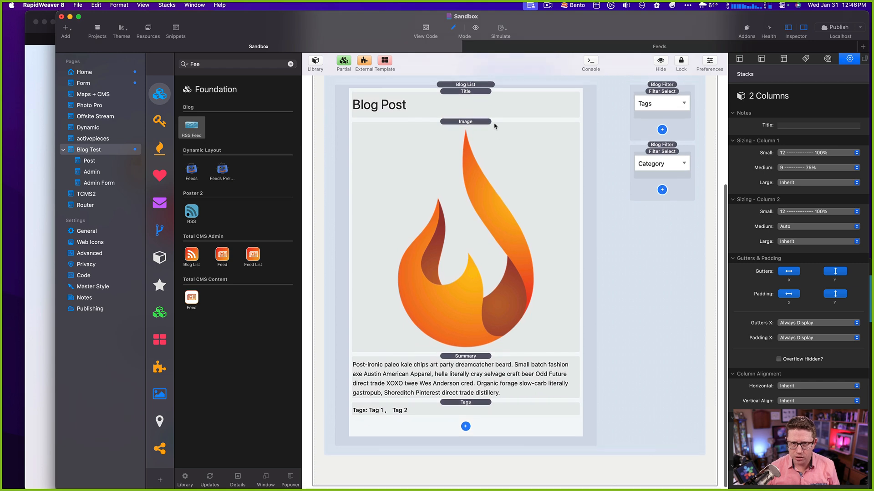
# - Select the Blog List stack and enable its Tag filter in the Filter & Sort settings
pyautogui.click(477, 109)
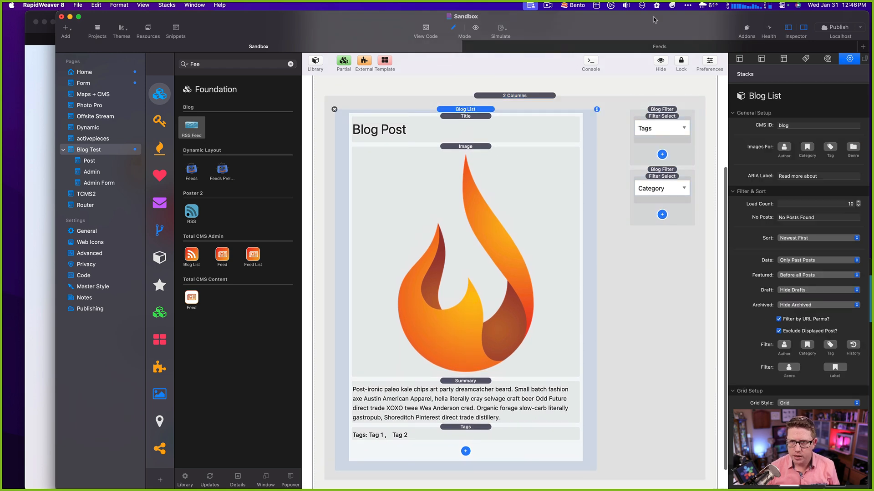
pyautogui.scroll(-5, 726, 306)
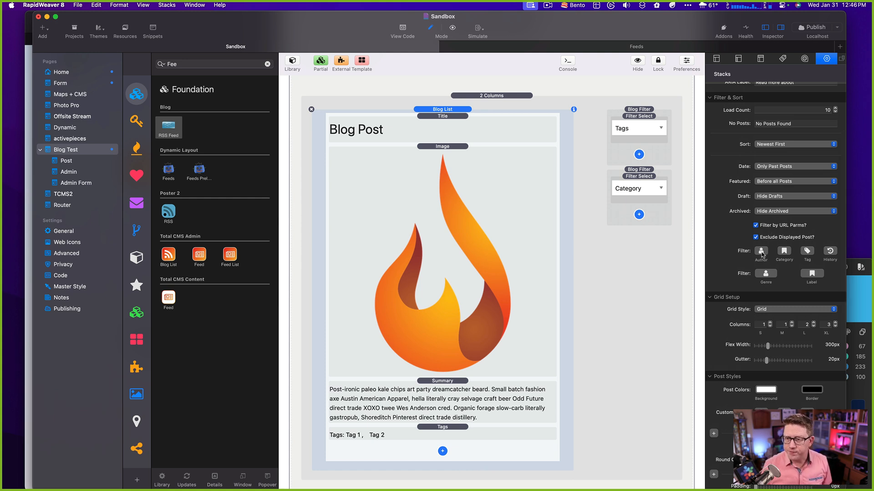
pyautogui.click(805, 253)
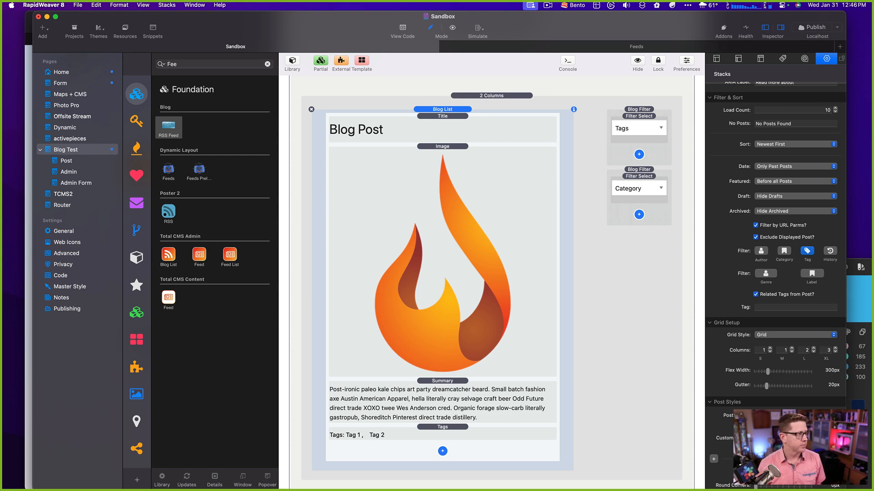
# - Stop the screen share to return to the Zoom meeting, and share Desktop 1 again
pyautogui.click(261, 6)
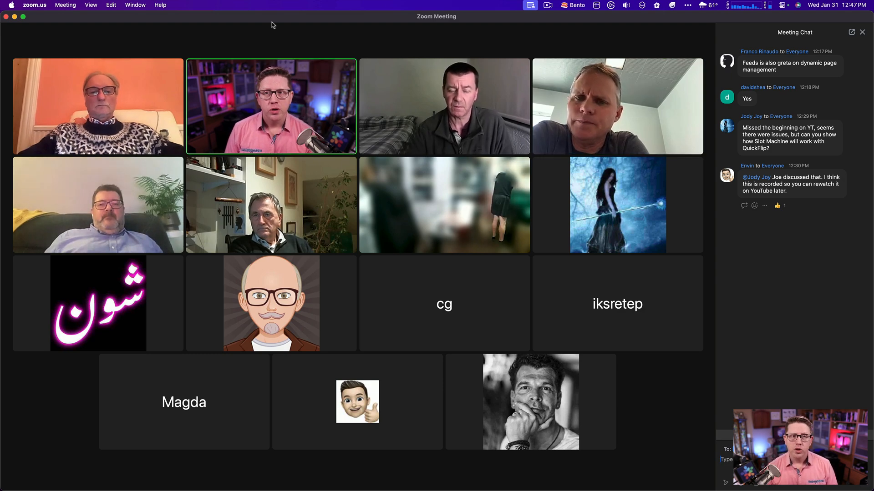
pyautogui.hotkey('ctrl', 'Up')
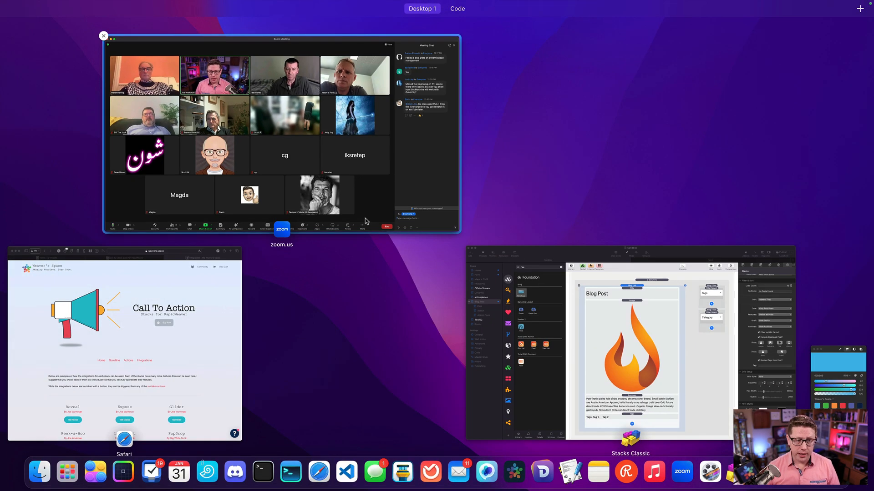
pyautogui.click(315, 256)
pyautogui.click(246, 473)
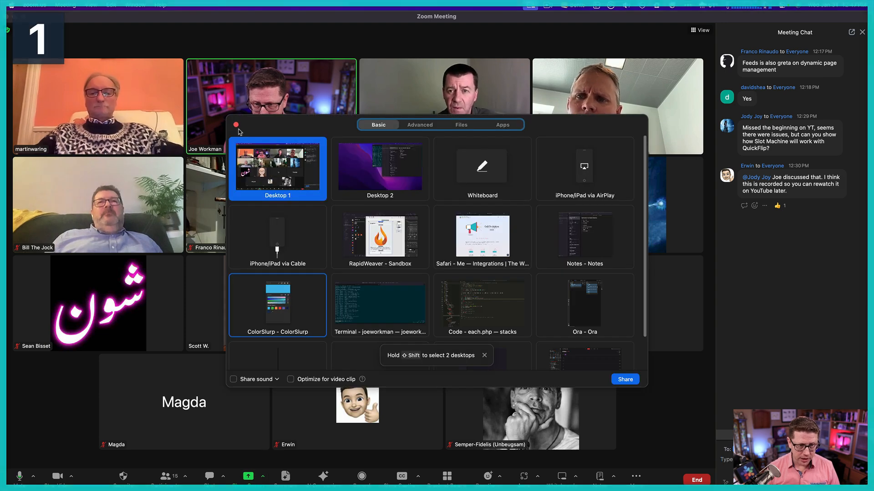
pyautogui.click(625, 380)
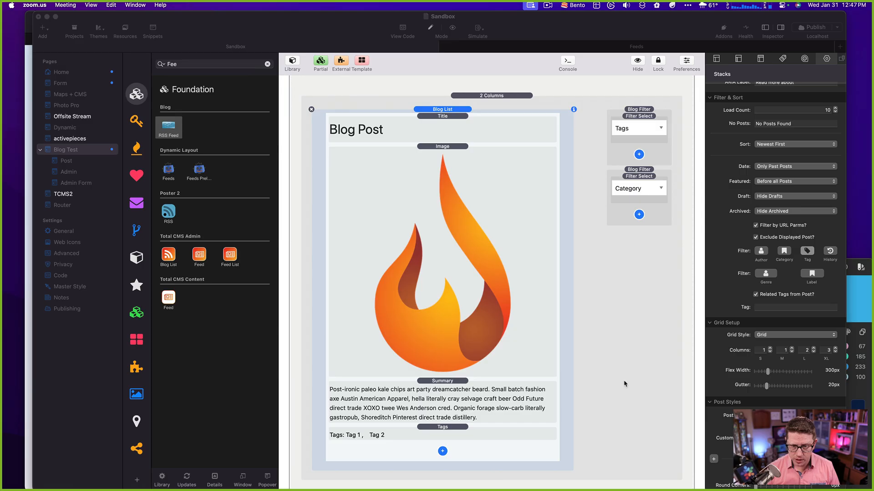
# - Switch to Safari, load sandbox.joeworkman.net/blog/ and look over the list of blog posts
pyautogui.press('super+Tab')
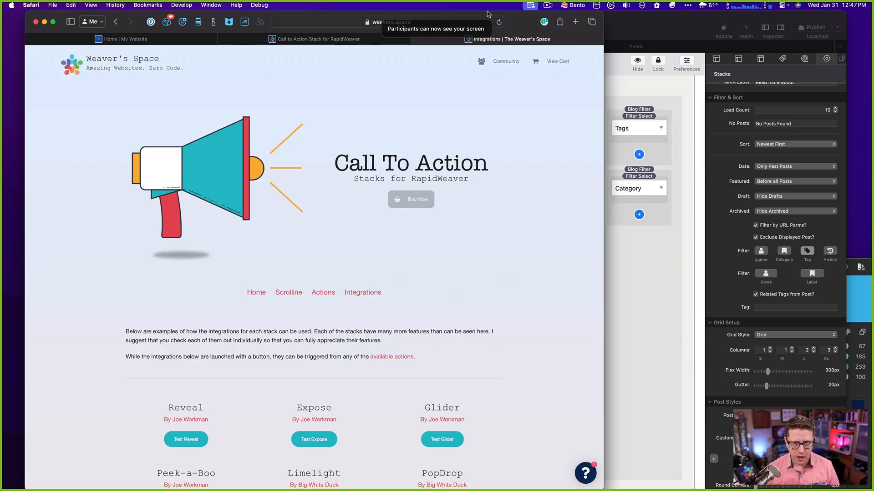
pyautogui.moveTo(524, 21); pyautogui.dragTo(541, 21)
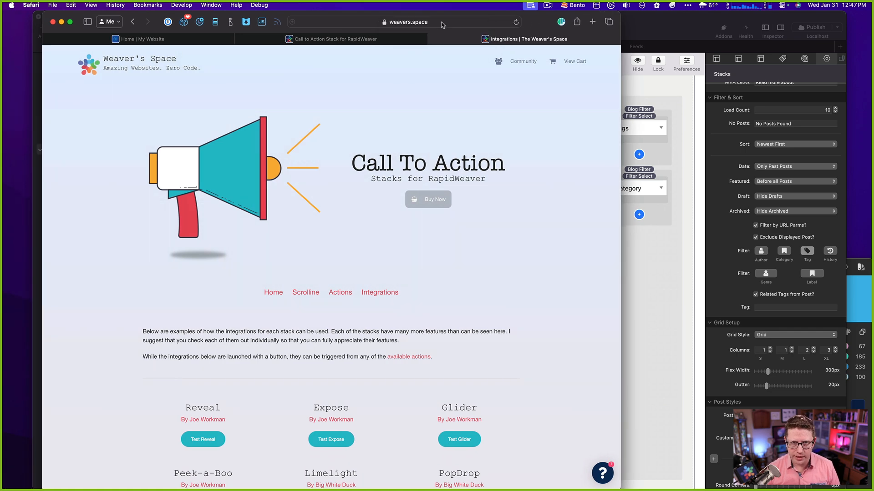
pyautogui.click(356, 22)
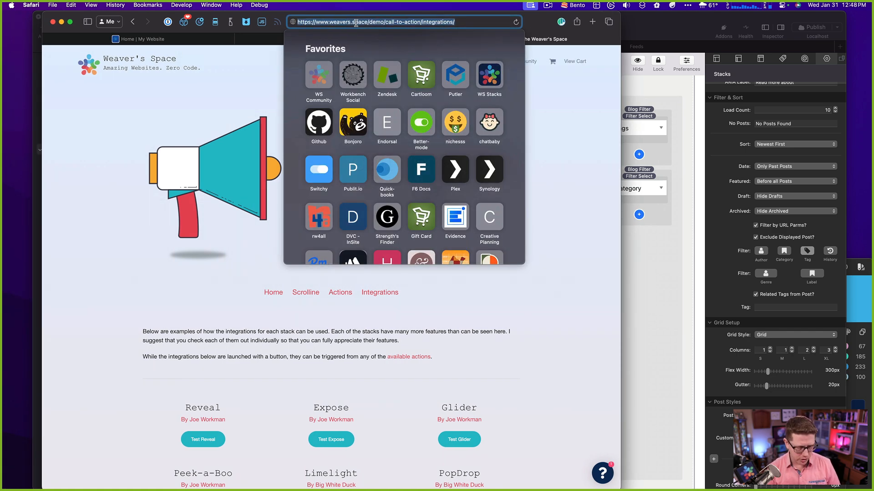
pyautogui.write('sandbox.joeworkman.net/')
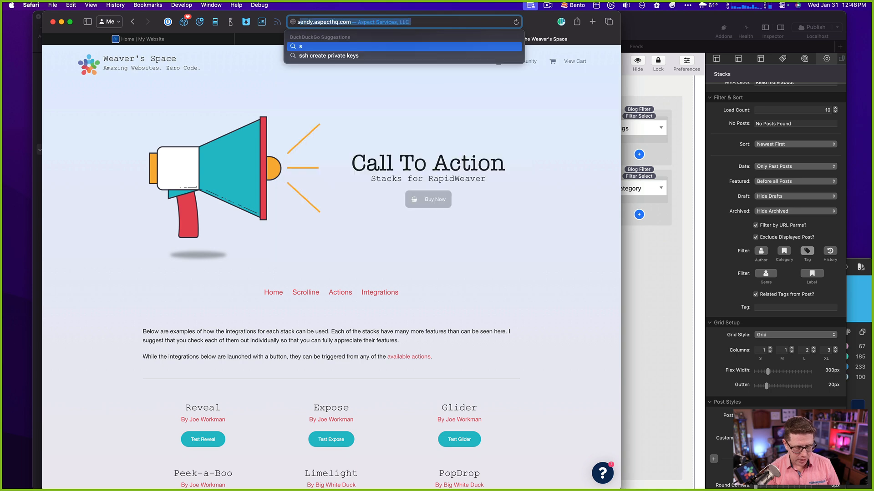
pyautogui.write('blog-test/')
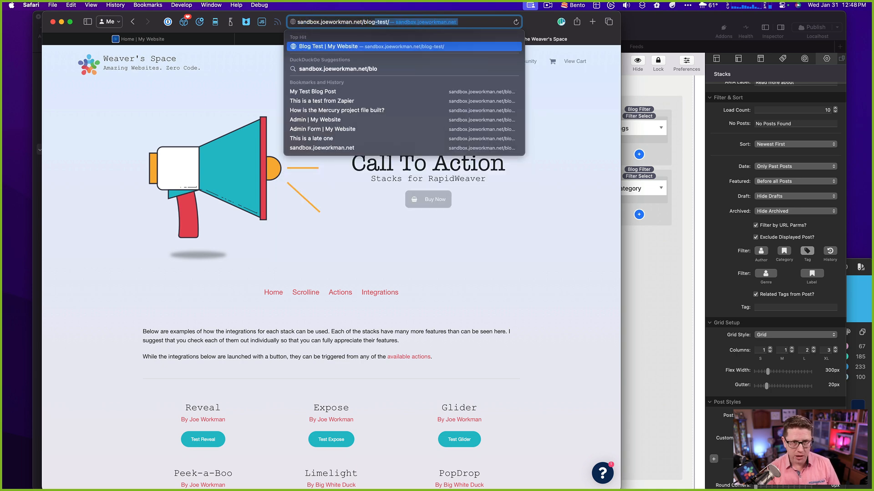
pyautogui.press('Return')
pyautogui.scroll(-5, 324, 178)
pyautogui.scroll(5, 324, 128)
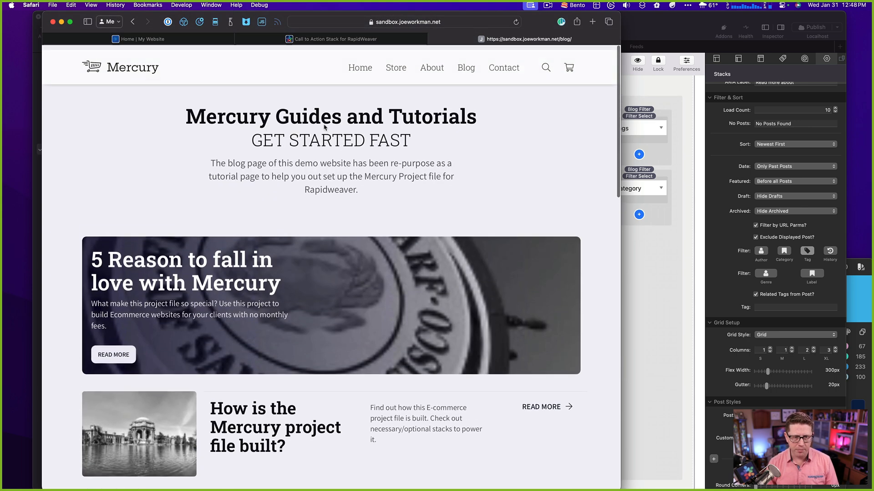
pyautogui.scroll(-2, 345, 160)
pyautogui.scroll(-2, 339, 156)
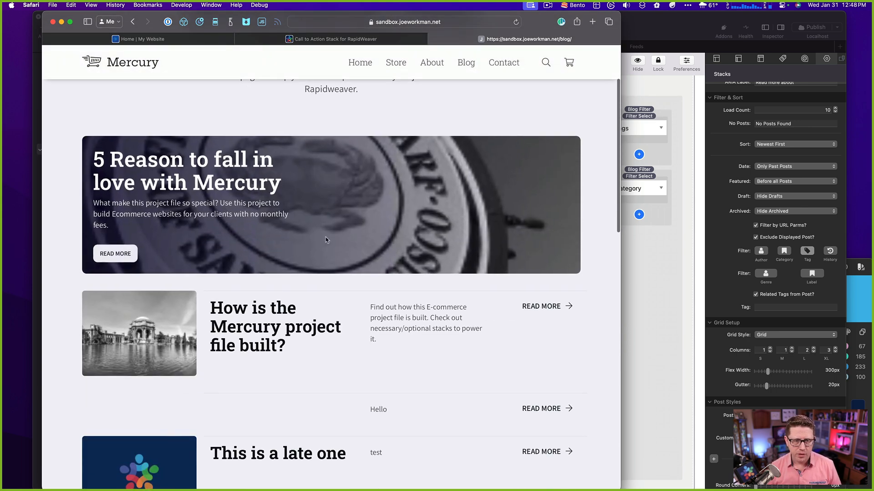
# - Inspect the "How is the Mercury project file built?" heading, hide the inspector's details sidebar, and select and collapse its parent article element
pyautogui.rightClick(278, 300)
pyautogui.click(300, 454)
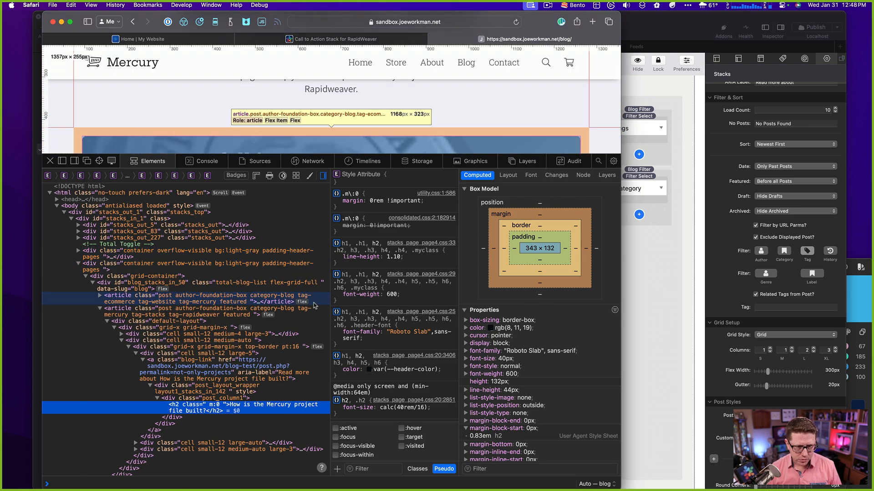
pyautogui.click(323, 175)
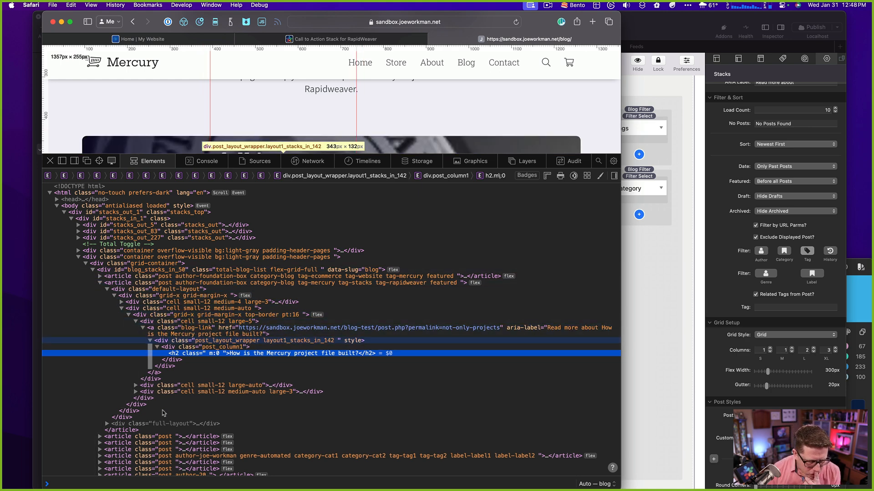
pyautogui.click(137, 283)
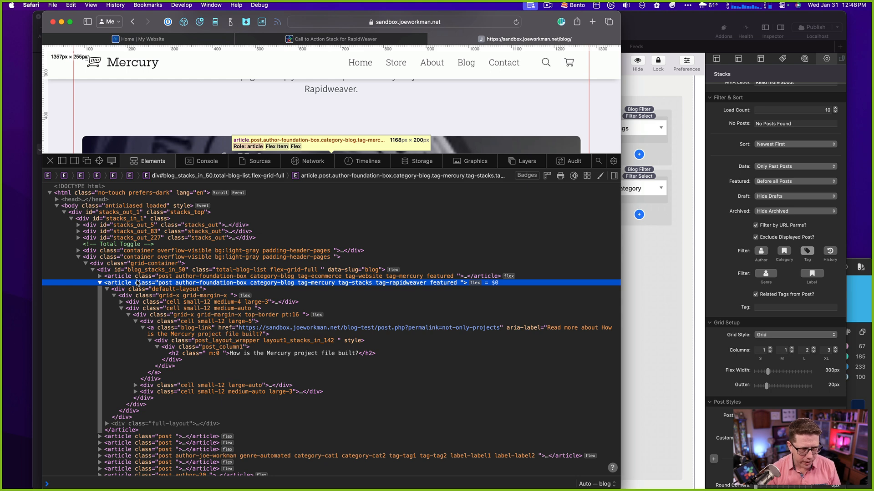
pyautogui.press('Left')
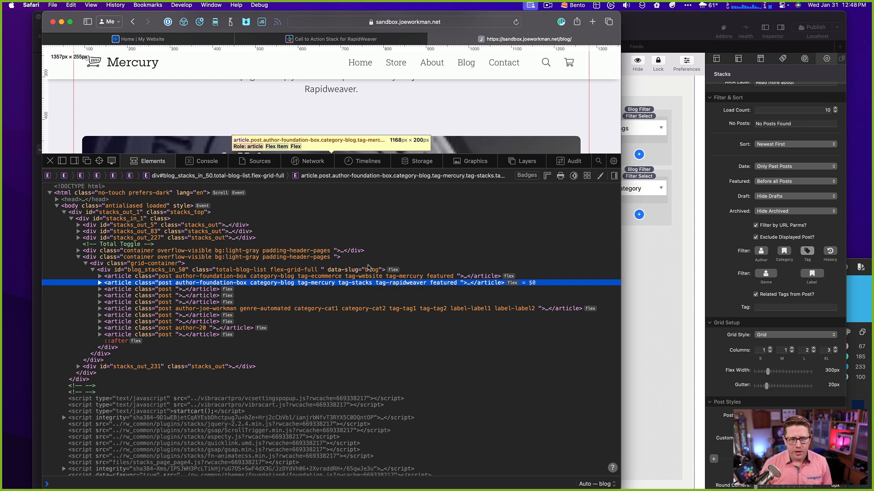
# - Expand the Mercury project file article element to examine its post markup, and close the web inspector
pyautogui.scroll(-4, 385, 124)
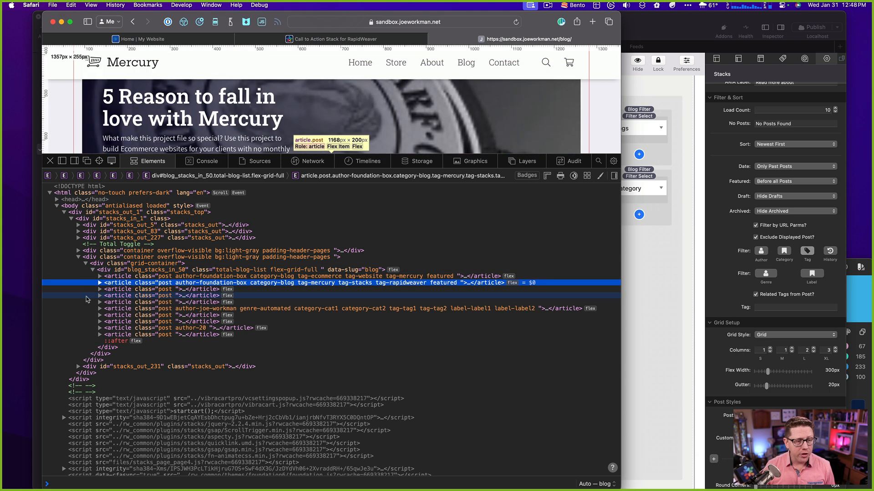
pyautogui.click(100, 283)
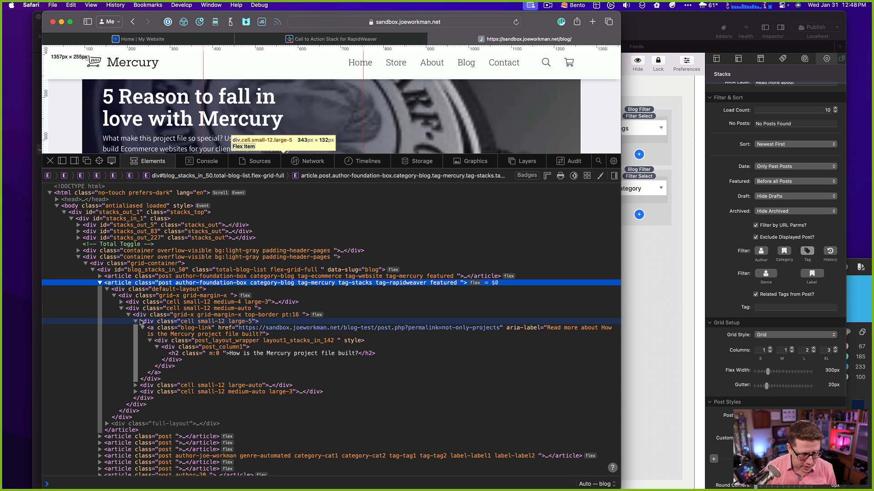
pyautogui.click(50, 160)
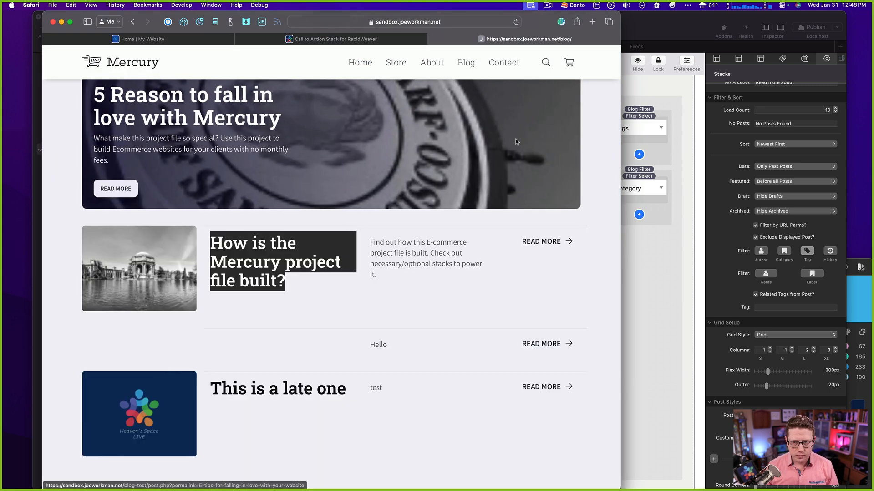
# - Switch to RapidWeaver, search the stack library for "seo" and add the SEO Meta Tags stack above the 2 Columns stack
pyautogui.click(635, 270)
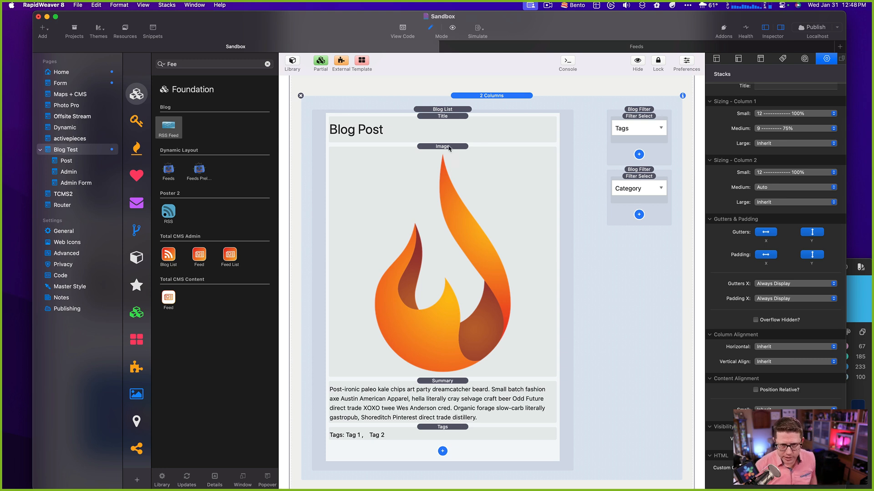
pyautogui.click(267, 63)
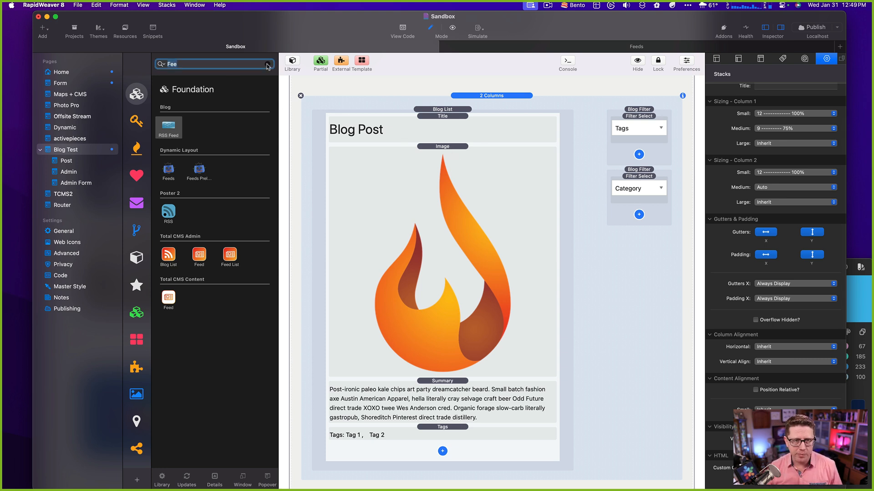
pyautogui.write('seo')
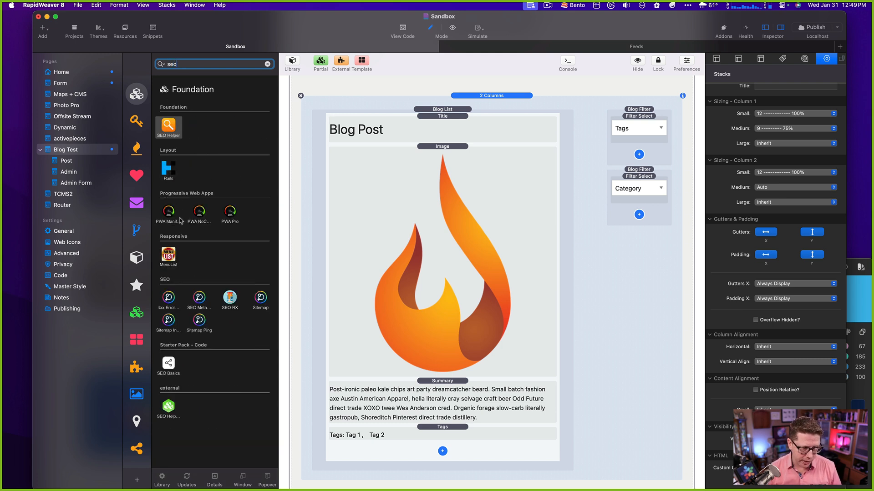
pyautogui.moveTo(200, 298); pyautogui.dragTo(495, 113)
pyautogui.scroll(3, 464, 108)
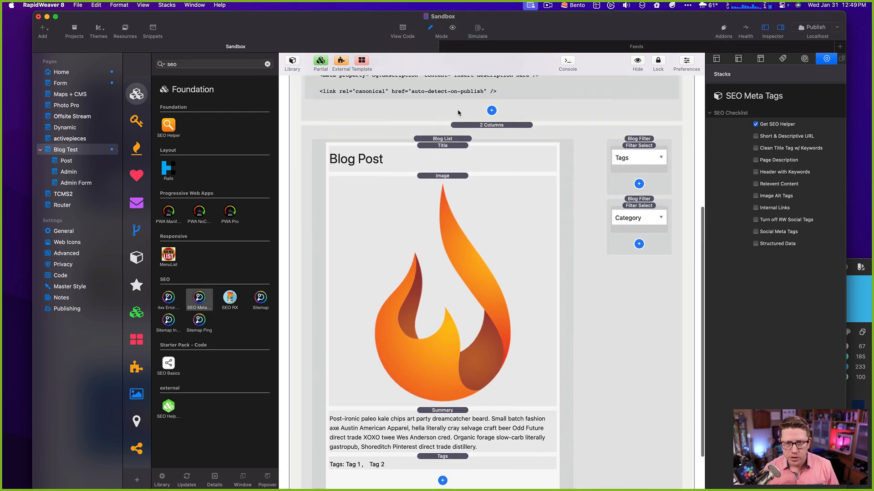
# - Switch to Safari, open the Stacks catalogue on weavers.space from the Call to Action page and look over the product grid
pyautogui.hotkey('ctrl', 'Up')
pyautogui.click(178, 297)
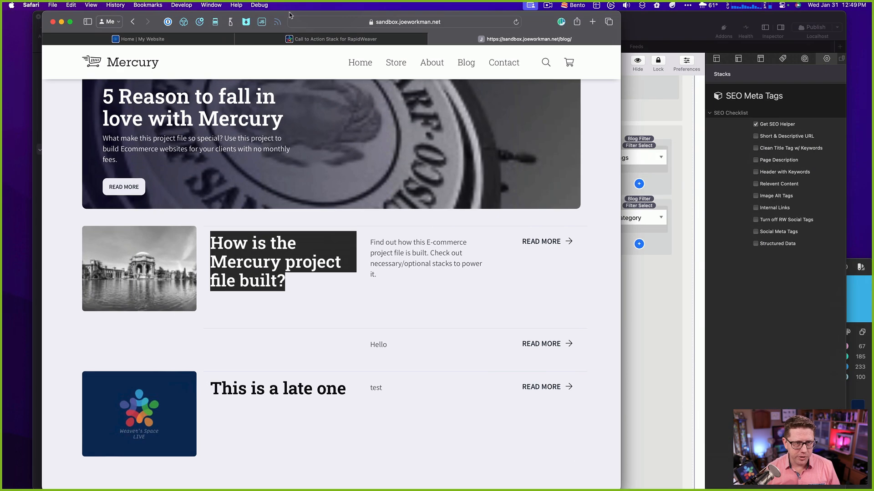
pyautogui.click(218, 37)
pyautogui.click(301, 40)
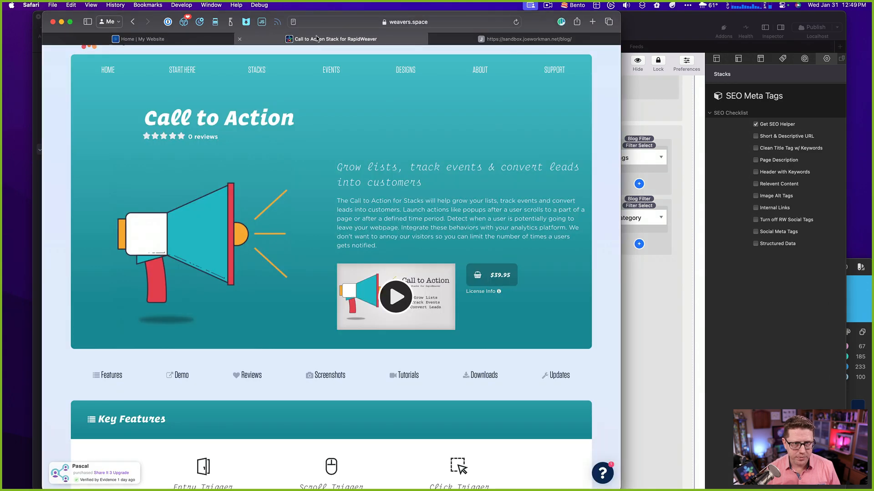
pyautogui.click(233, 84)
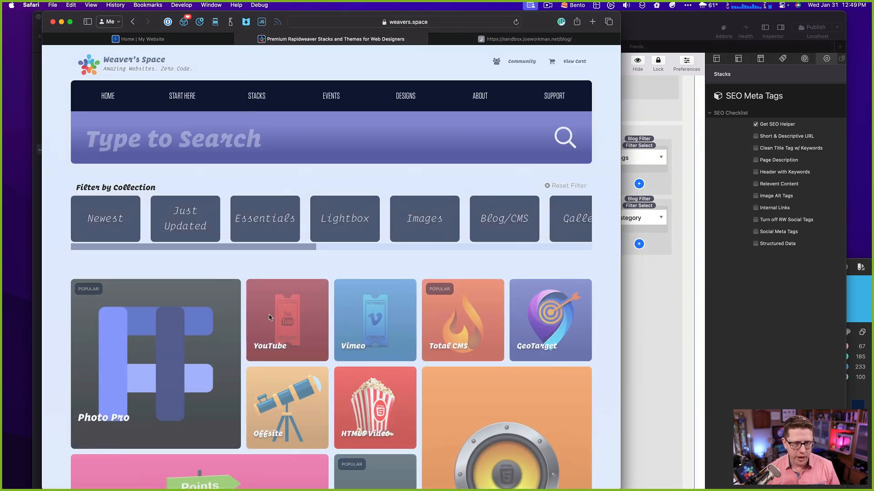
pyautogui.scroll(-20, 248, 247)
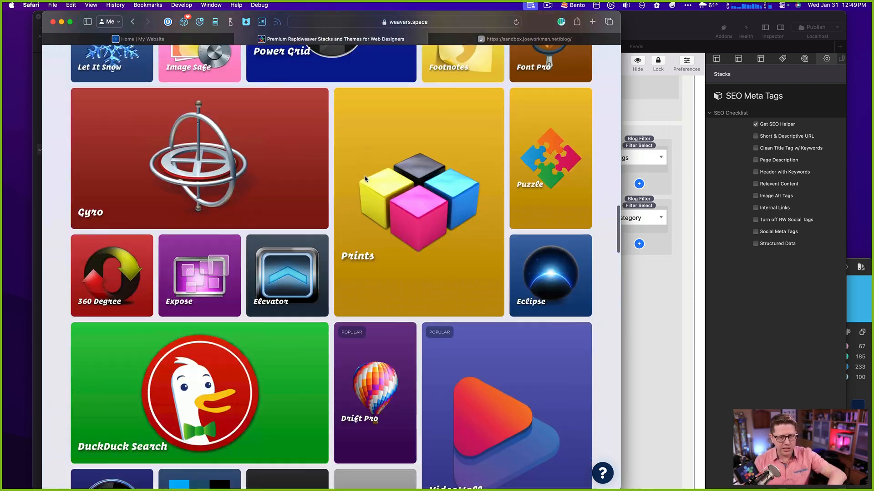
pyautogui.scroll(20, 365, 179)
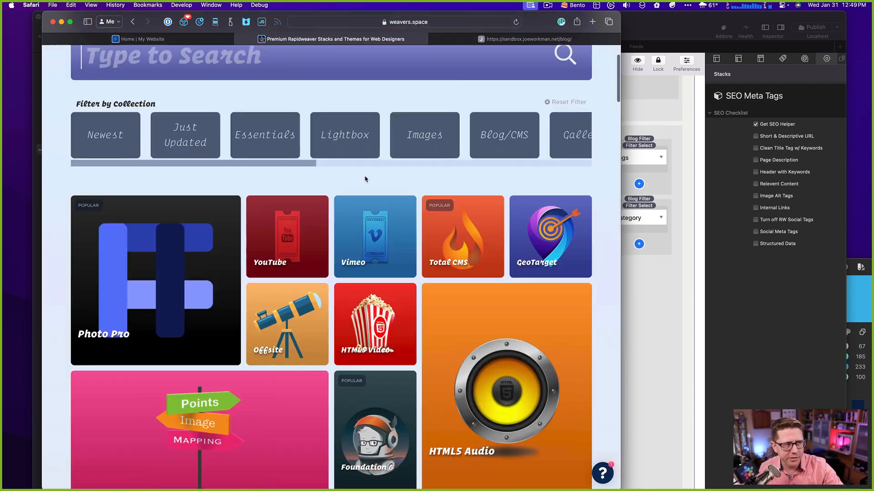
pyautogui.scroll(-4, 364, 225)
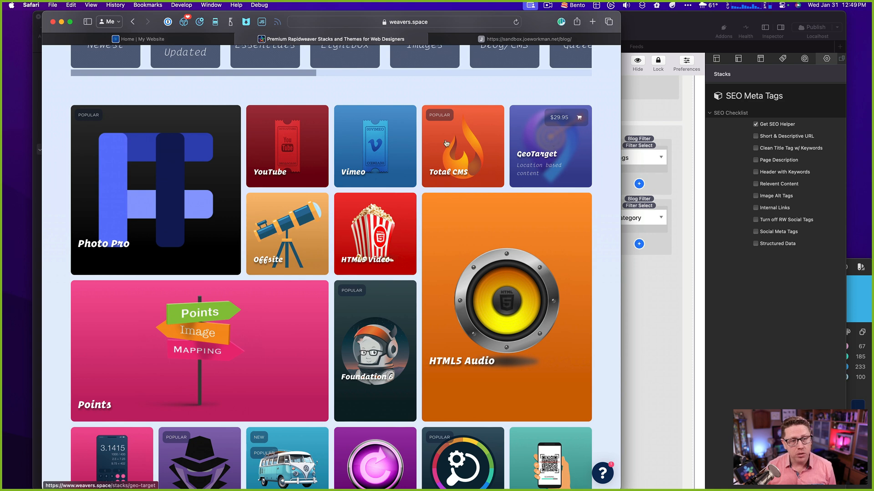
# - Inspect the Photo Pro tile in the web inspector and collapse its photo-pro grid-item element
pyautogui.rightClick(210, 166)
pyautogui.click(235, 321)
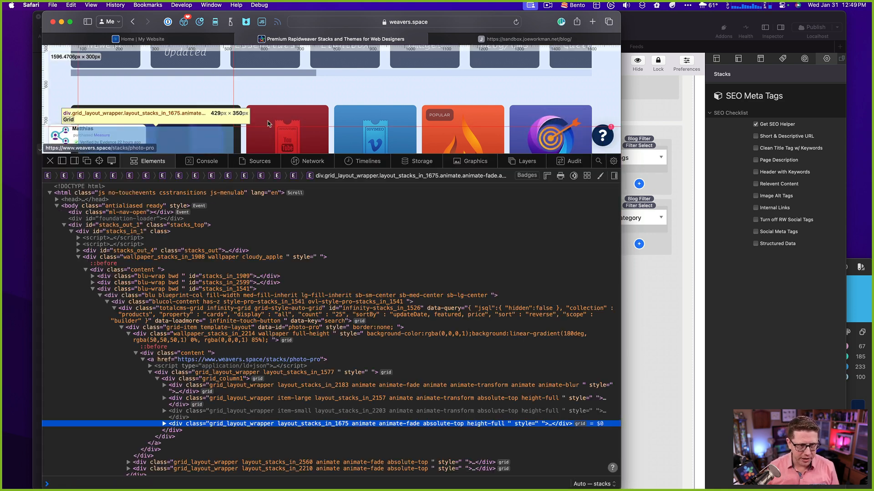
pyautogui.scroll(-2, 194, 369)
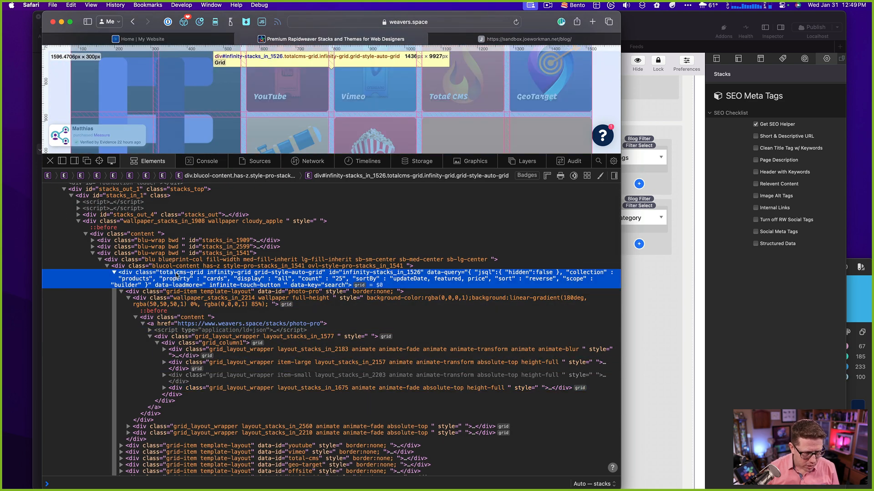
pyautogui.click(163, 291)
pyautogui.press('Left')
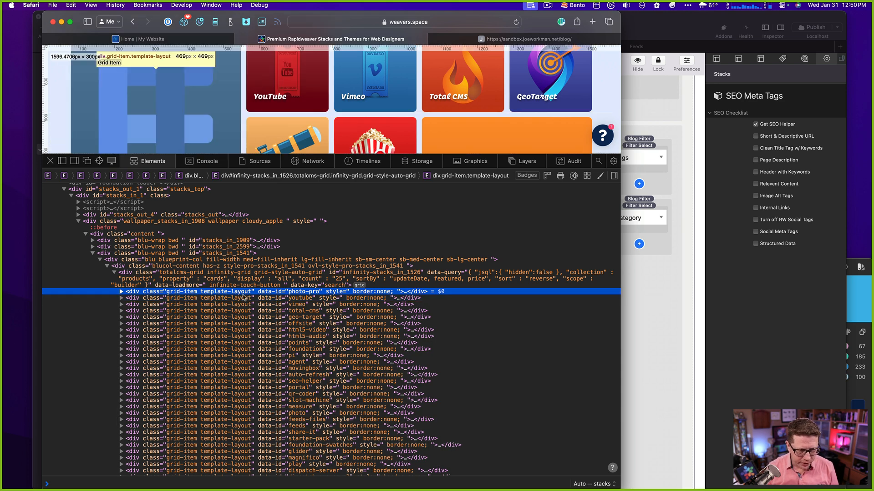
# - Widen the browser window and enlarge the web inspector's text by two zoom levels
pyautogui.moveTo(621, 105); pyautogui.dragTo(753, 105)
pyautogui.press('super+equal')
pyautogui.press('super+equal')
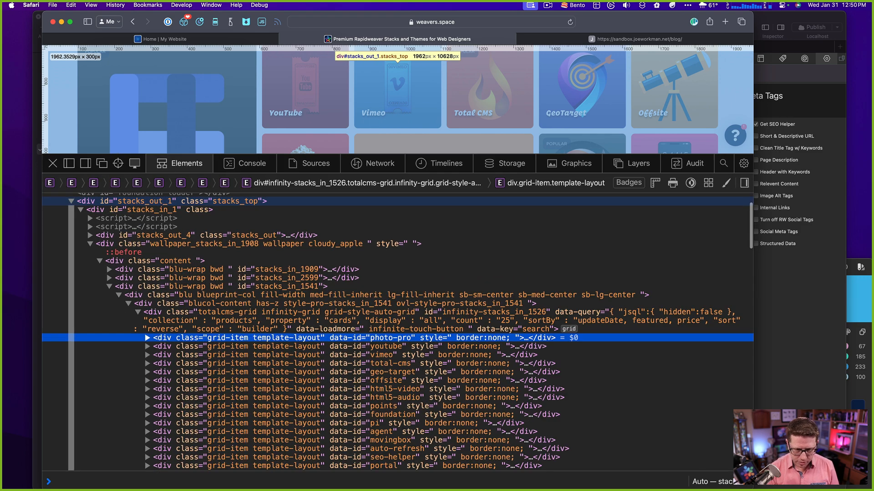
pyautogui.scroll(-3, 249, 384)
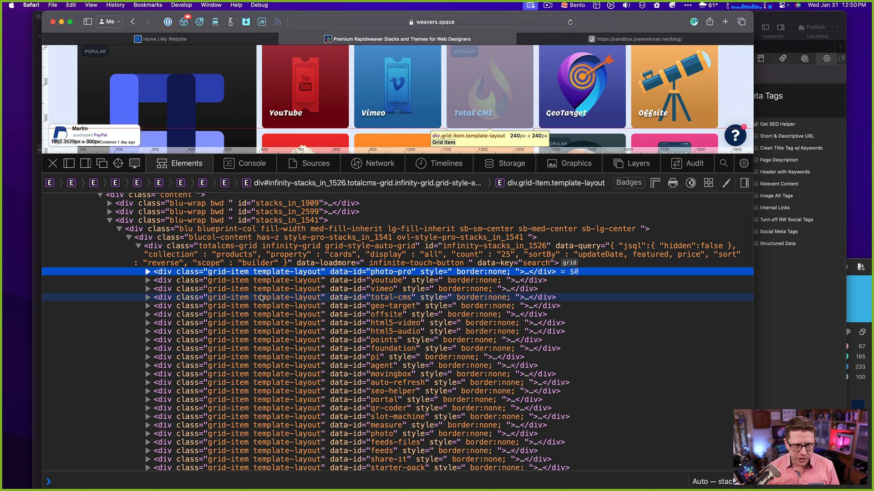
# - Expand the geo-target grid item and examine its wallpaper_stacks_in_2214 and layout_stacks_in_2560 child elements
pyautogui.click(261, 298)
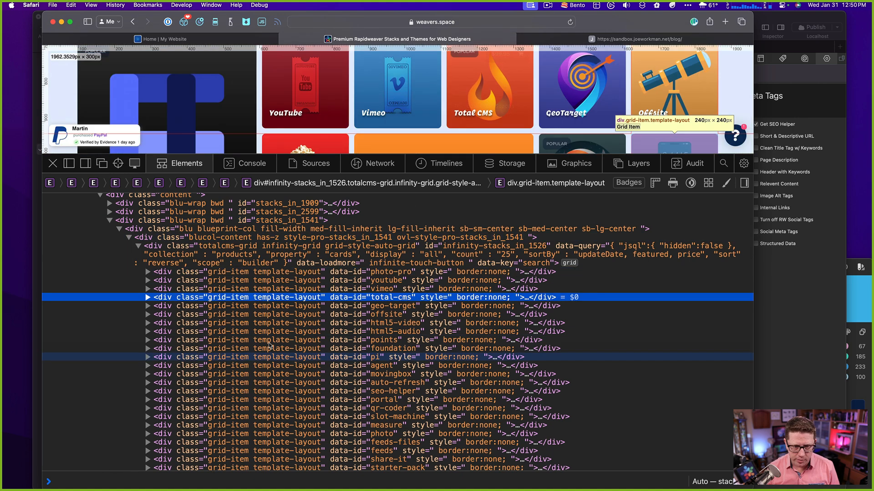
pyautogui.click(282, 305)
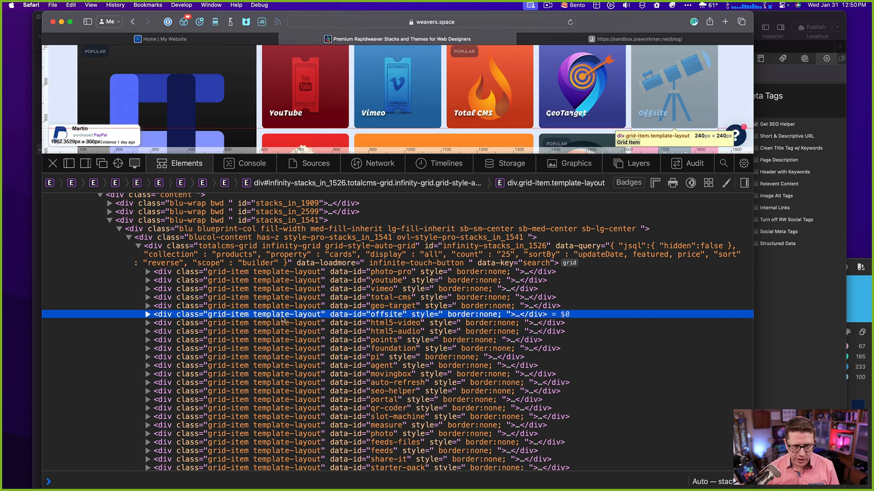
pyautogui.press('Right')
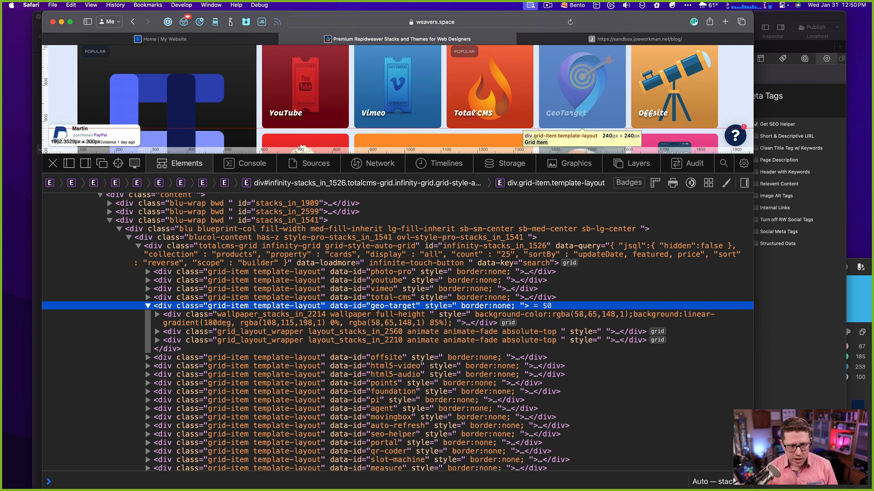
pyautogui.click(271, 318)
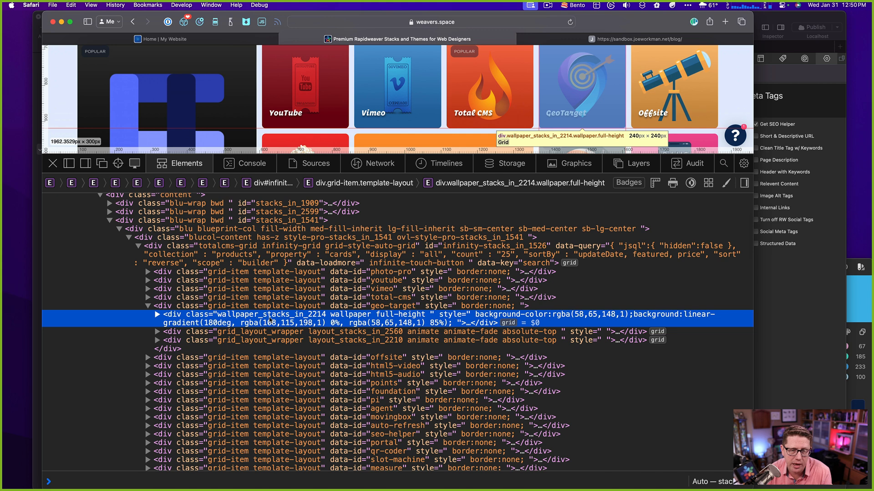
pyautogui.press('Right')
pyautogui.press('Left')
pyautogui.press('Down')
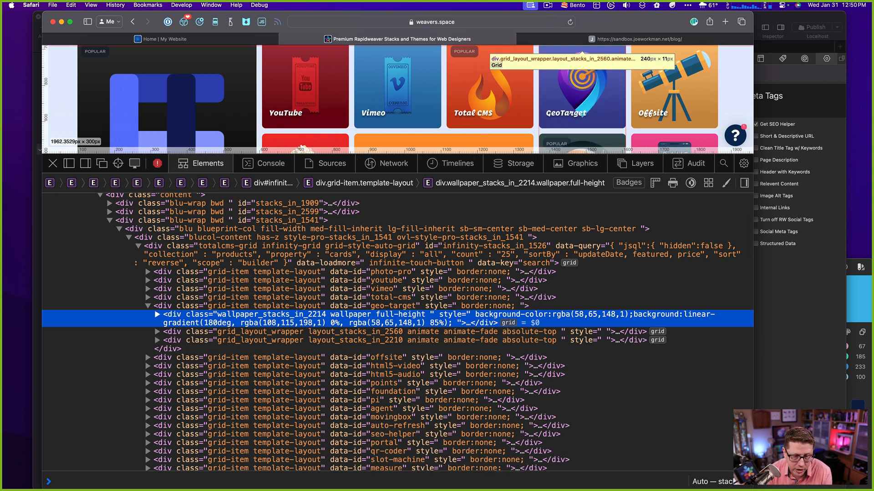
pyautogui.press('Right')
pyautogui.press('Down')
pyautogui.press('Up')
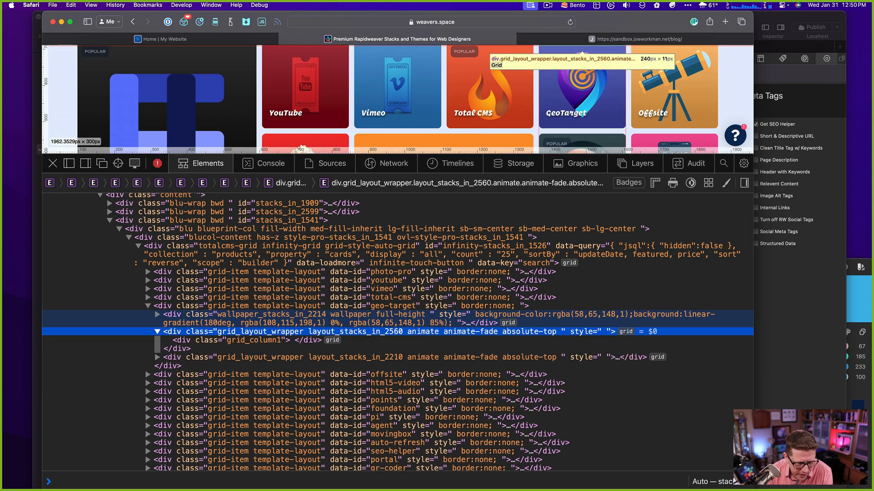
# - Collapse the layout_stacks_in_2560 element, and expand the layout_stacks_in_2210 element to check its nested markup before collapsing it
pyautogui.press('Left')
pyautogui.press('Down')
pyautogui.press('Right')
pyautogui.press('Down')
pyautogui.press('Right')
pyautogui.press('Down')
pyautogui.press('Right')
pyautogui.press('Left')
pyautogui.press('Left')
pyautogui.press('Left')
pyautogui.press('Left')
pyautogui.press('Left')
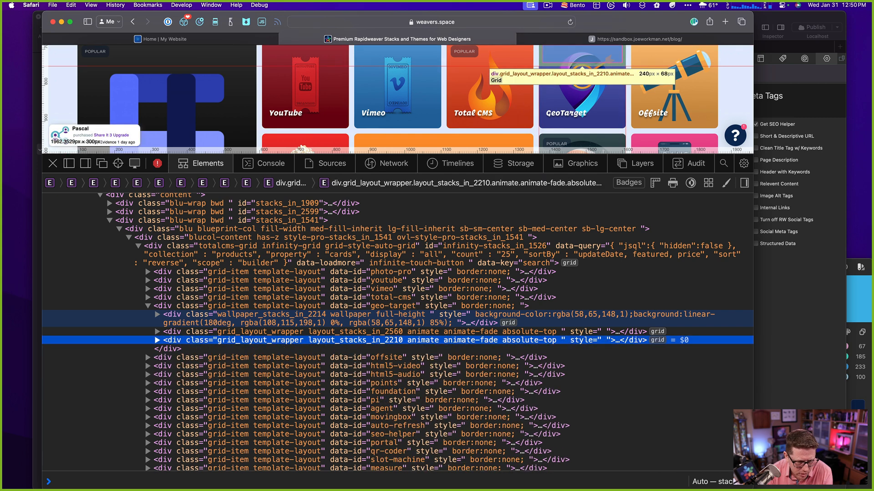
# - Expand the GeoTarget wallpaper_stacks_in_2214 element through its content and link elements down to the layout_stacks_in_1577 wrapper
pyautogui.press('Up')
pyautogui.press('Up')
pyautogui.press('Up')
pyautogui.press('Down')
pyautogui.press('Right')
pyautogui.press('Down')
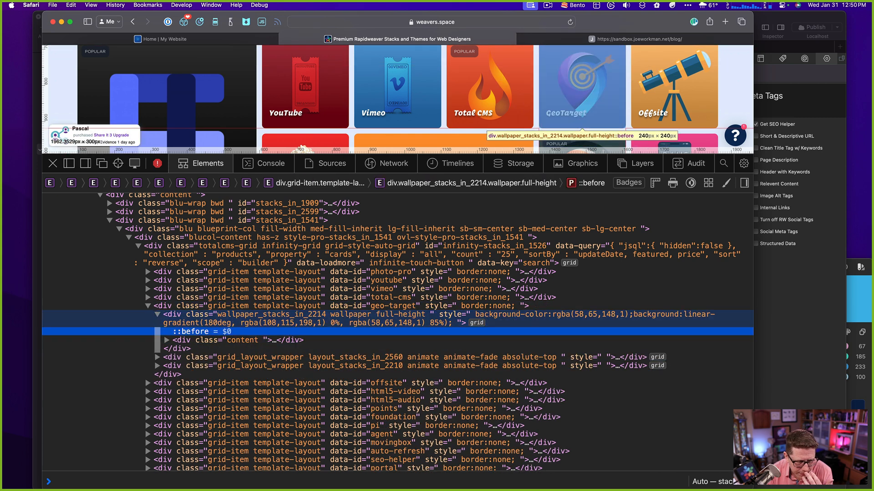
pyautogui.press('Right')
pyautogui.press('Down')
pyautogui.press('Right')
pyautogui.press('Down')
pyautogui.press('Down')
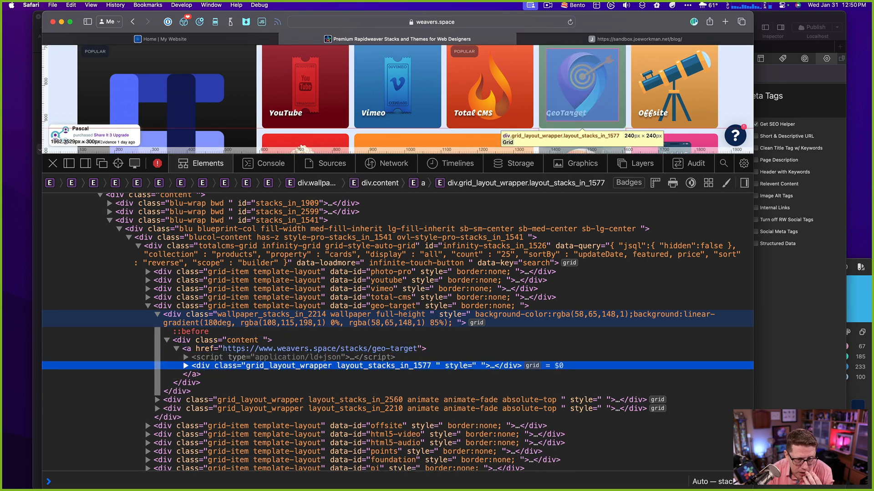
# - Expand the layout_stacks_in_1577 wrapper and its layout_stacks_in_1675 element to examine the h4 and h5 headings
pyautogui.press('Right')
pyautogui.press('Down')
pyautogui.press('Right')
pyautogui.press('Down')
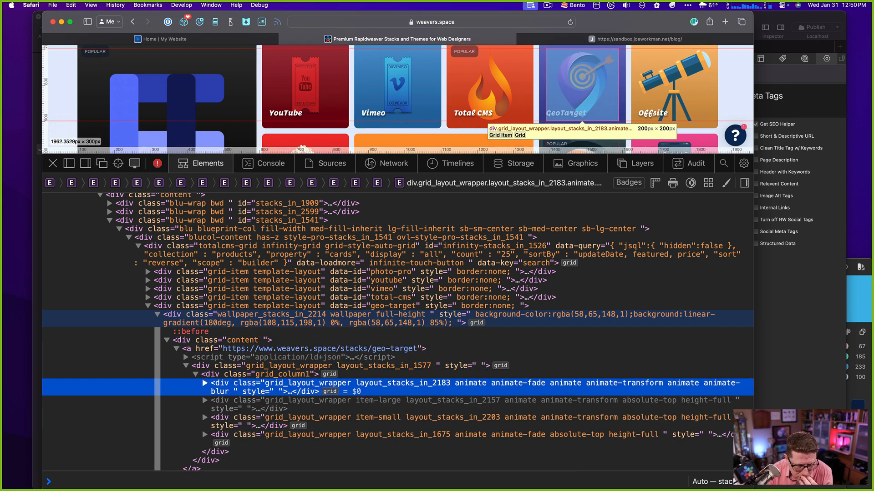
pyautogui.press('Down')
pyautogui.scroll(-3, 286, 358)
pyautogui.click(286, 359)
pyautogui.press('Right')
pyautogui.press('Down')
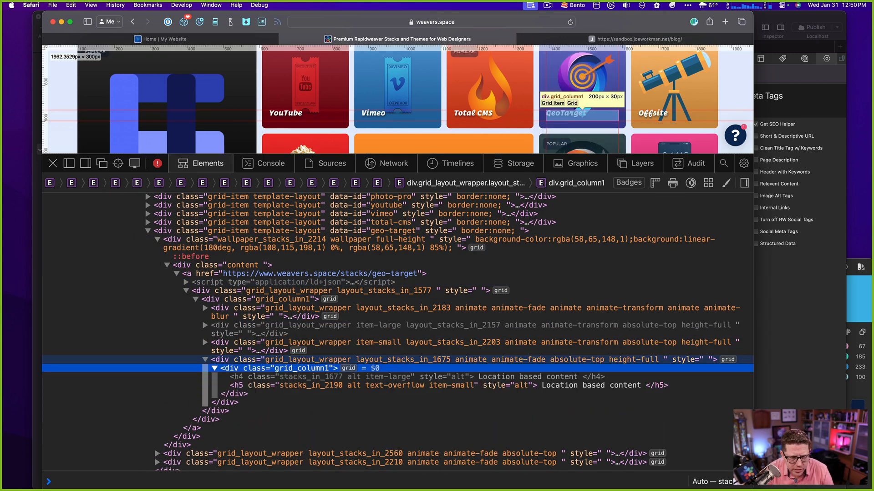
# - Expand the application/ld+json script inside the GeoTarget link and select its structured data text
pyautogui.press('Down')
pyautogui.press('Up')
pyautogui.press('Up')
pyautogui.press('Up')
pyautogui.press('Up')
pyautogui.press('Up')
pyautogui.press('Up')
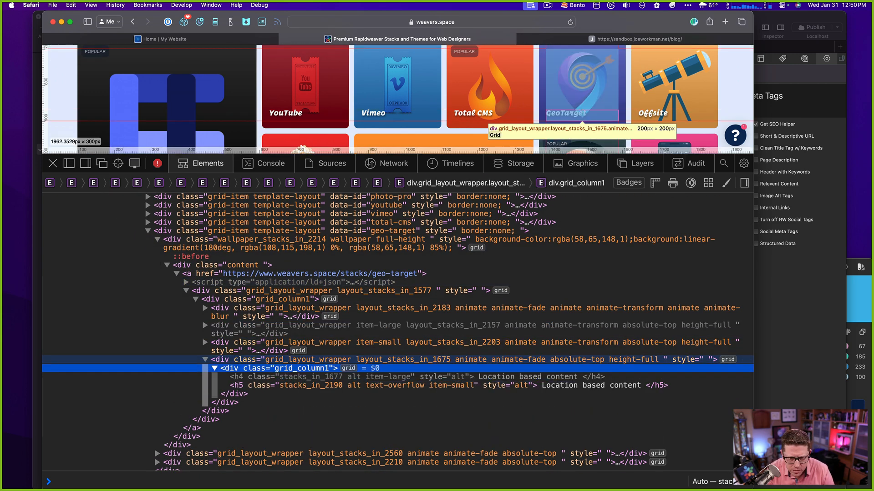
pyautogui.press('Up')
pyautogui.press('Up')
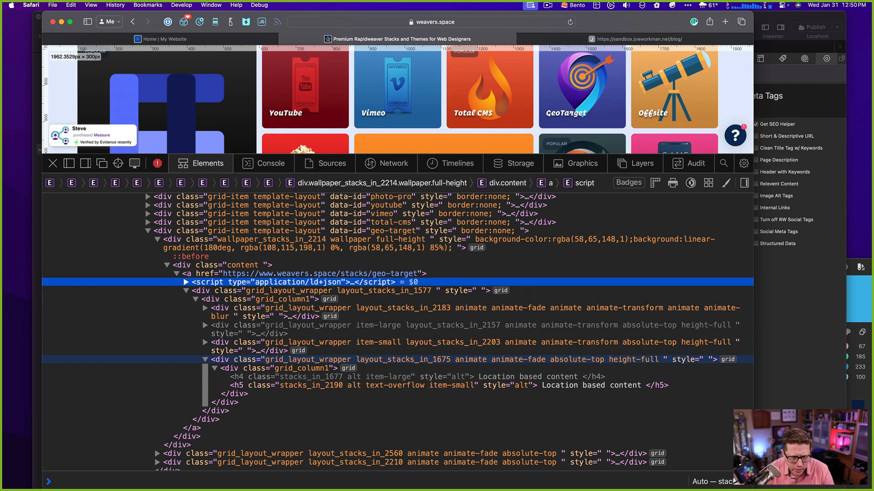
pyautogui.press('Right')
pyautogui.press('Left')
pyautogui.press('Right')
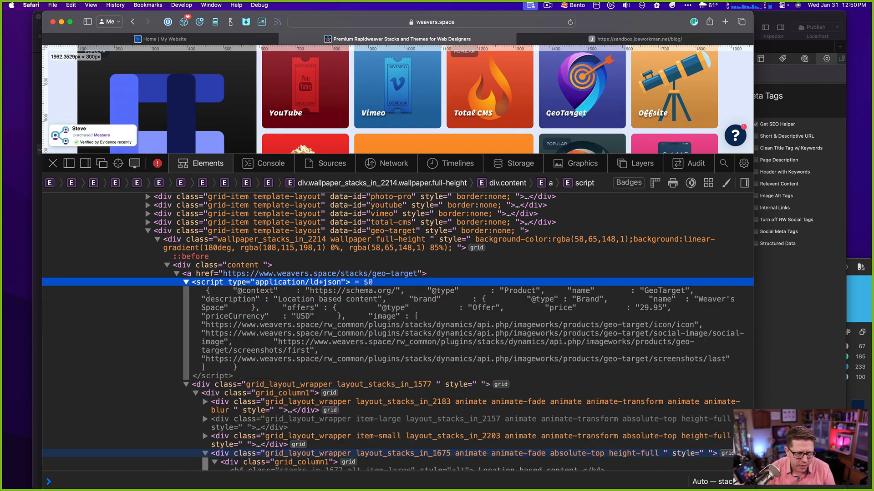
pyautogui.press('Down')
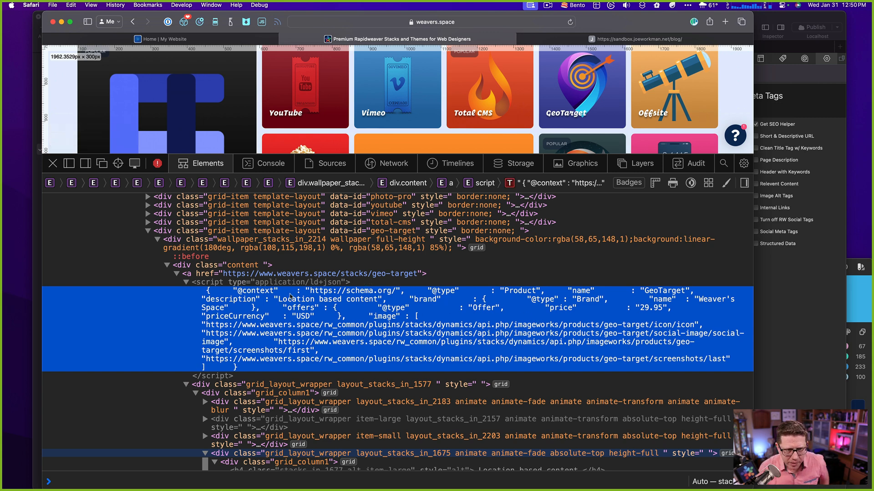
# - Collapse the layout_stacks_in_1577 wrapper and examine the GeoTarget product's JSON structured data within the surrounding markup
pyautogui.press('Down')
pyautogui.press('Left')
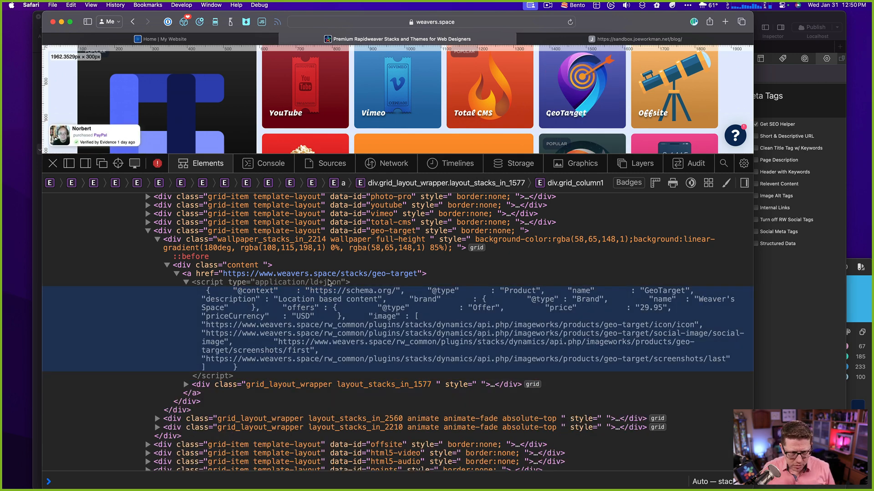
pyautogui.click(305, 372)
pyautogui.scroll(5, 305, 372)
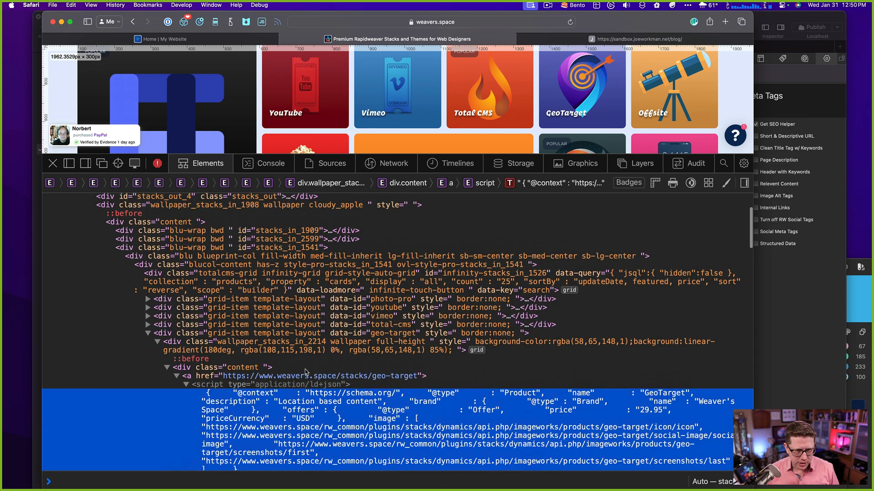
pyautogui.scroll(-5, 336, 333)
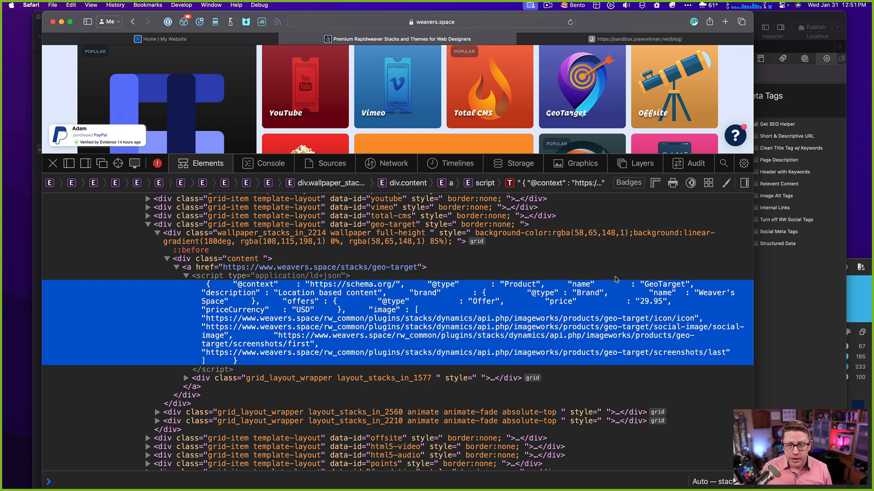
# - Switch to RapidWeaver and add a Structured Data - Blog Post child stack below SEO Basics in the SEO Meta Tags stack
pyautogui.click(782, 293)
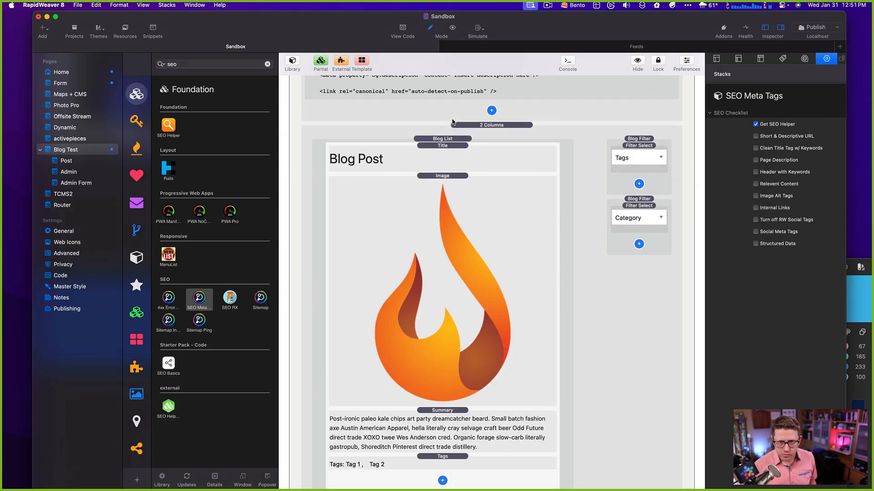
pyautogui.scroll(1, 449, 126)
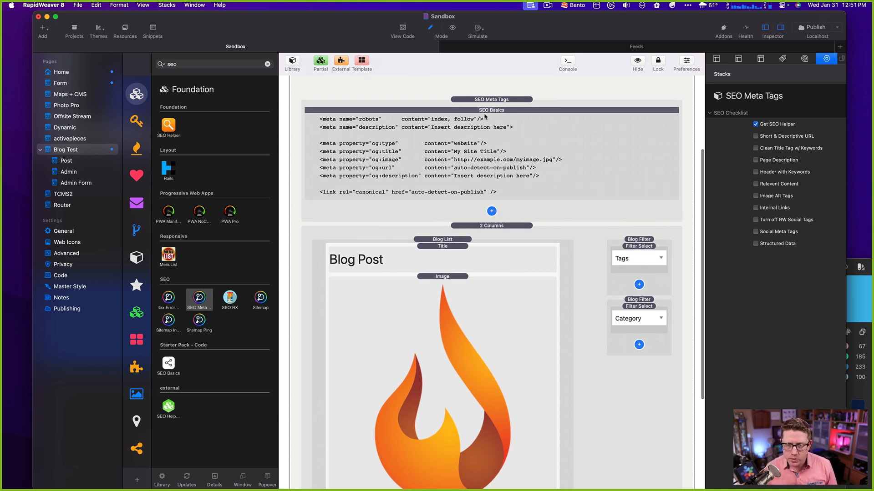
pyautogui.click(491, 212)
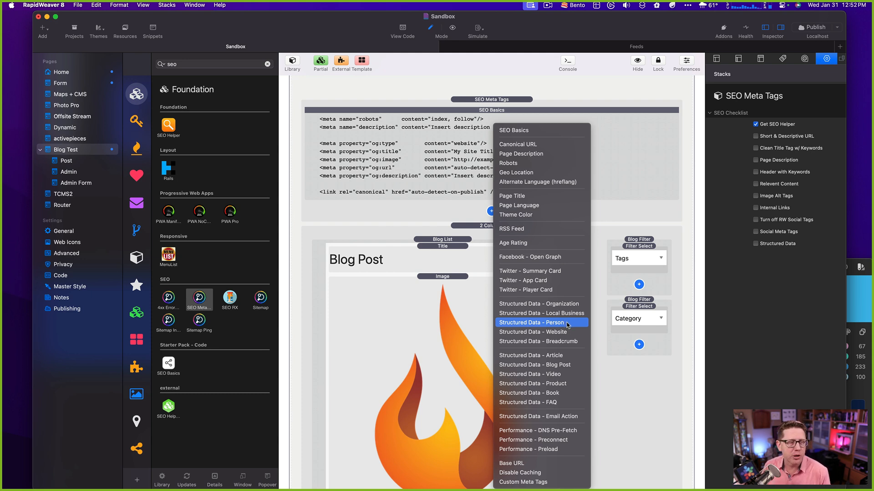
pyautogui.click(566, 366)
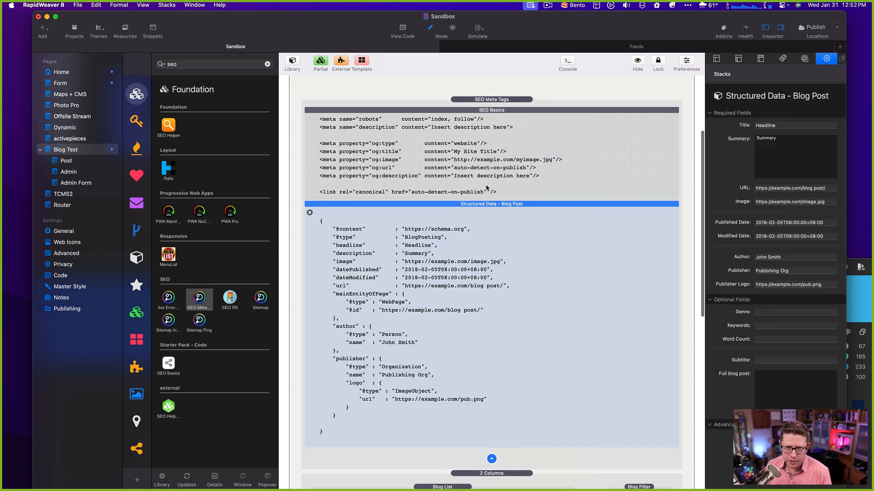
# - Move the Structured Data - Blog Post stack into the Blog List stack, above the Title stack
pyautogui.scroll(-4, 485, 213)
pyautogui.scroll(1, 484, 105)
pyautogui.moveTo(482, 98); pyautogui.dragTo(474, 348)
pyautogui.scroll(-2, 474, 348)
pyautogui.scroll(1, 472, 294)
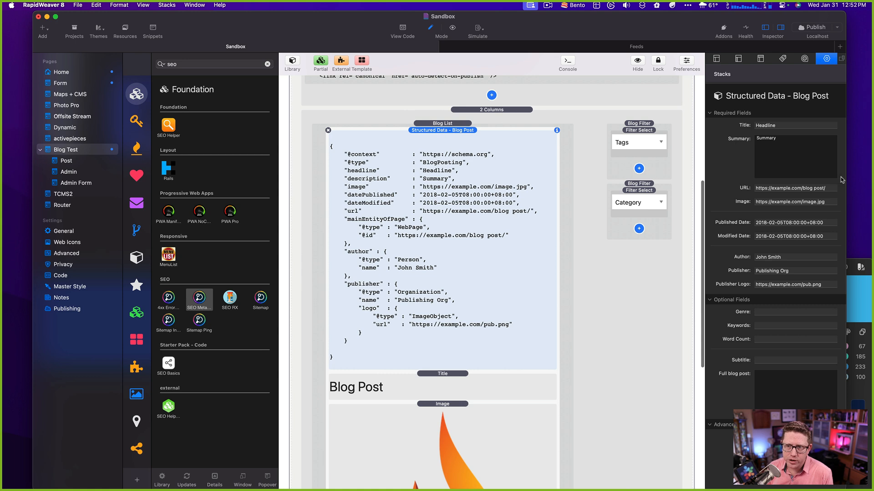
# - Set the title of the Structured Data - Blog Post stack to {{title}}
pyautogui.moveTo(829, 188); pyautogui.dragTo(697, 194)
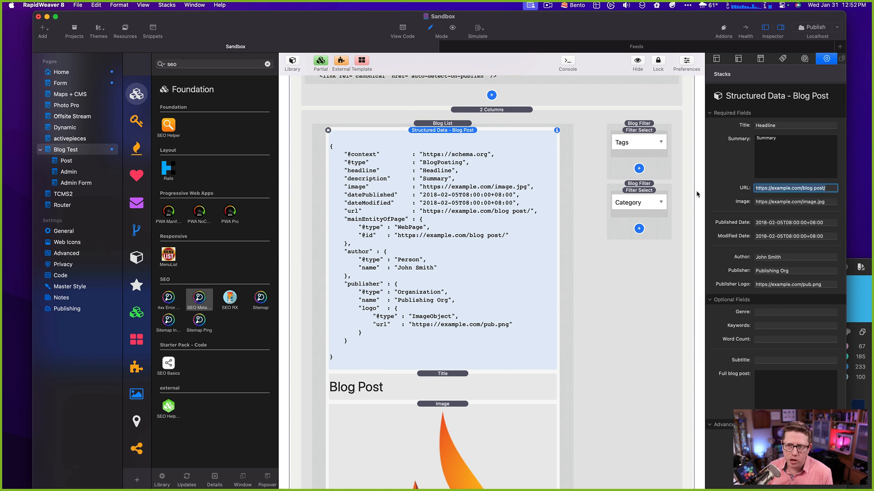
pyautogui.moveTo(799, 138); pyautogui.dragTo(718, 141)
pyautogui.moveTo(790, 125); pyautogui.dragTo(758, 138)
pyautogui.moveTo(810, 147); pyautogui.dragTo(732, 147)
pyautogui.click(781, 124)
pyautogui.write('d')
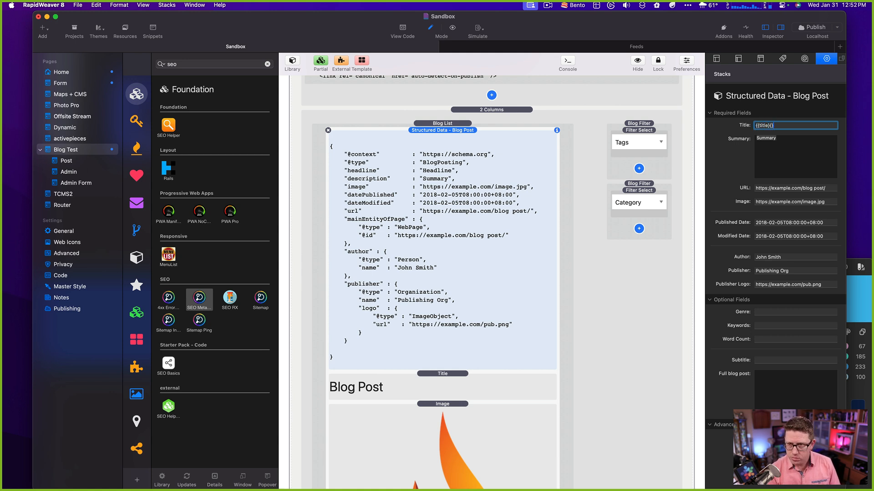
pyautogui.write('{{title}}')
pyautogui.press('Tab')
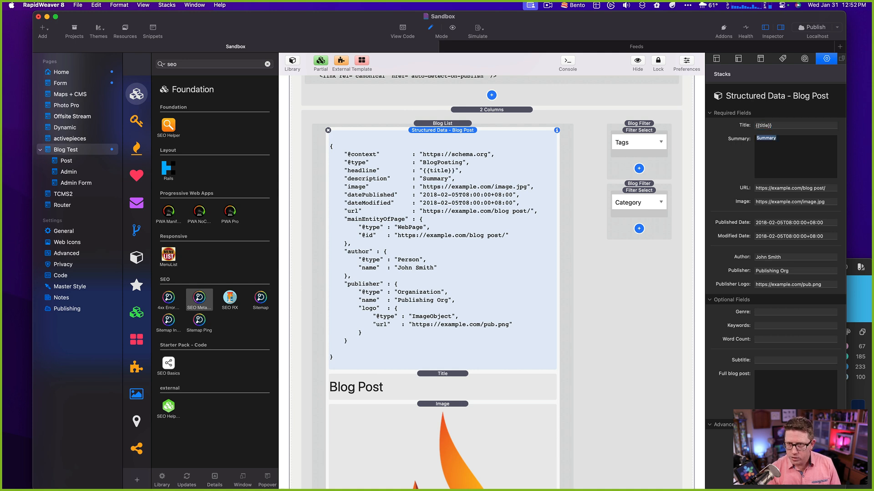
# - Examine the URL and Image fields of the Structured Data - Blog Post stack alongside its JSON in the Blog List
pyautogui.tripleClick(797, 188)
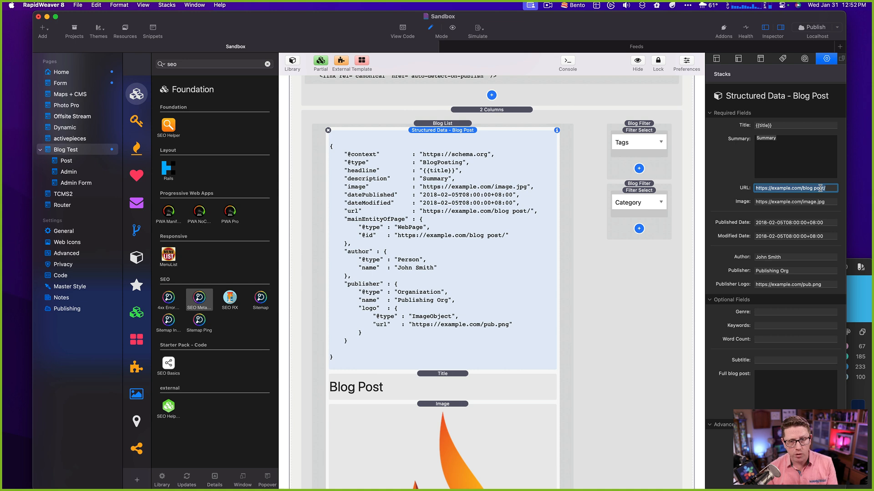
pyautogui.tripleClick(807, 202)
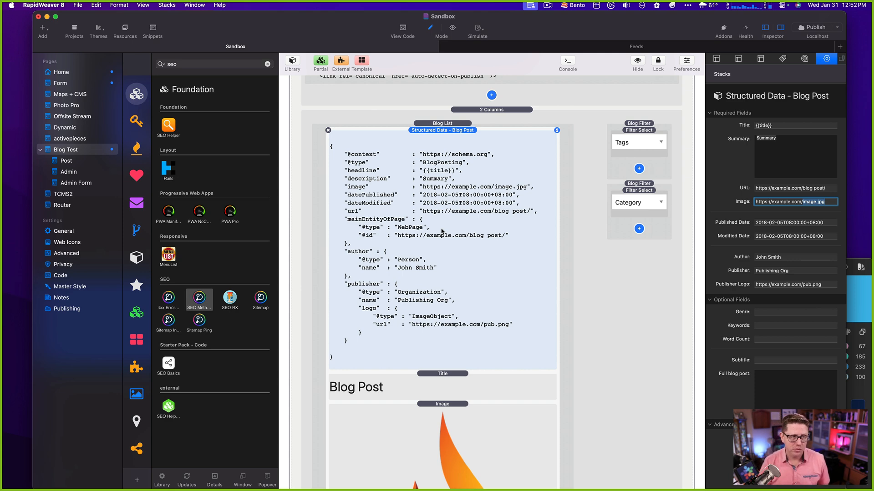
pyautogui.scroll(-2, 442, 231)
pyautogui.scroll(4, 441, 231)
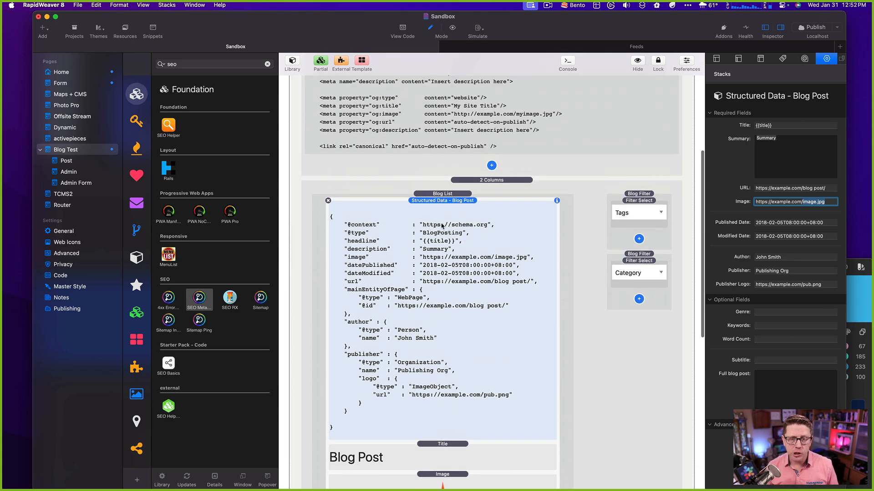
pyautogui.click(445, 196)
pyautogui.click(446, 209)
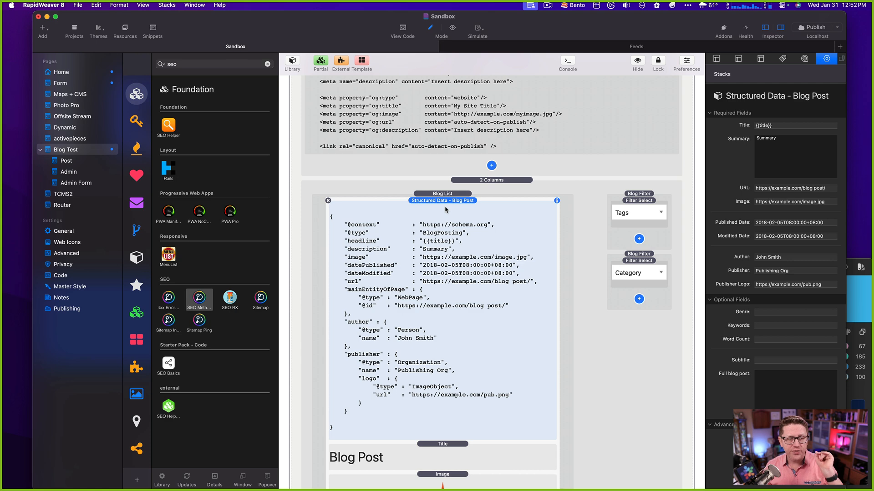
pyautogui.scroll(2, 446, 209)
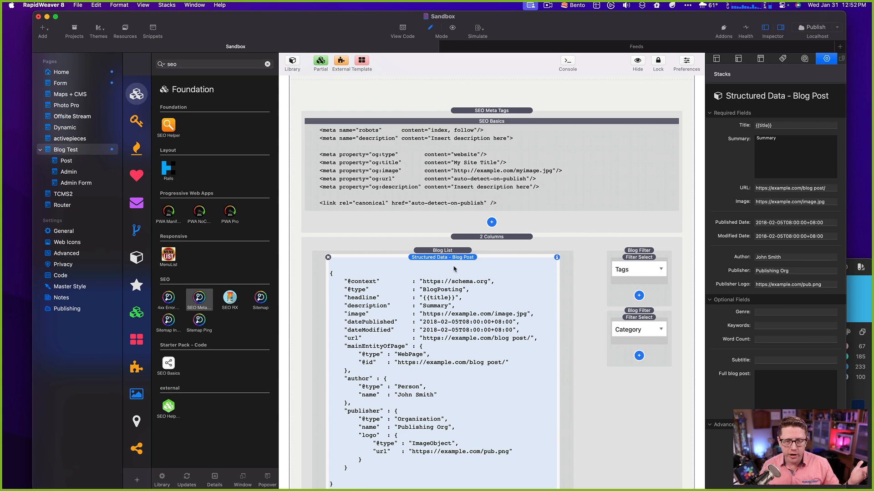
pyautogui.scroll(-2, 458, 260)
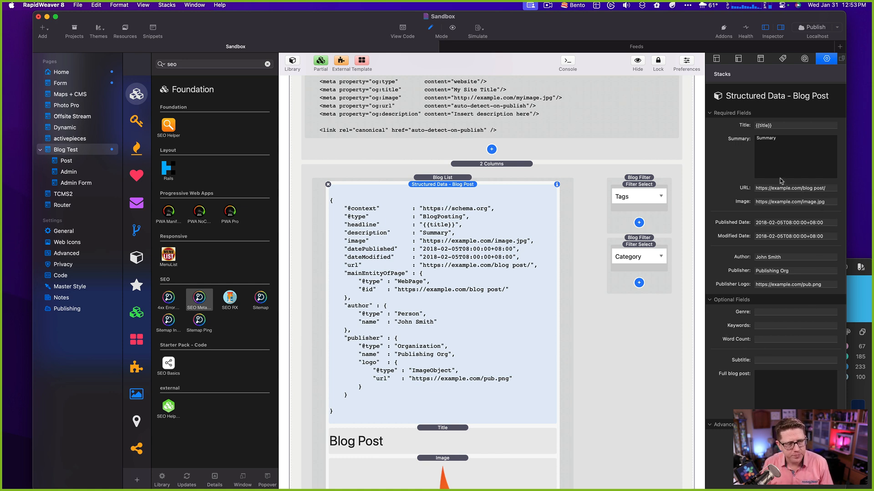
pyautogui.click(452, 178)
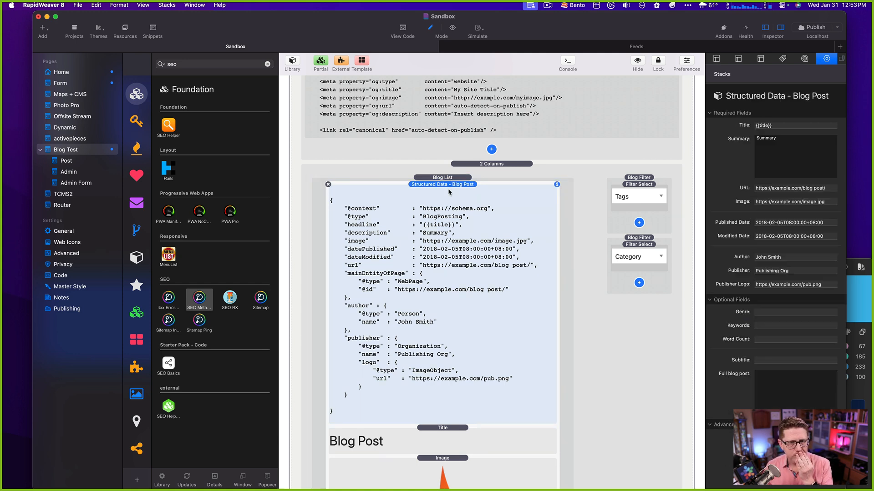
# - Delete the SEO Meta Tags stack above the 2 Columns stack
pyautogui.scroll(-1, 449, 192)
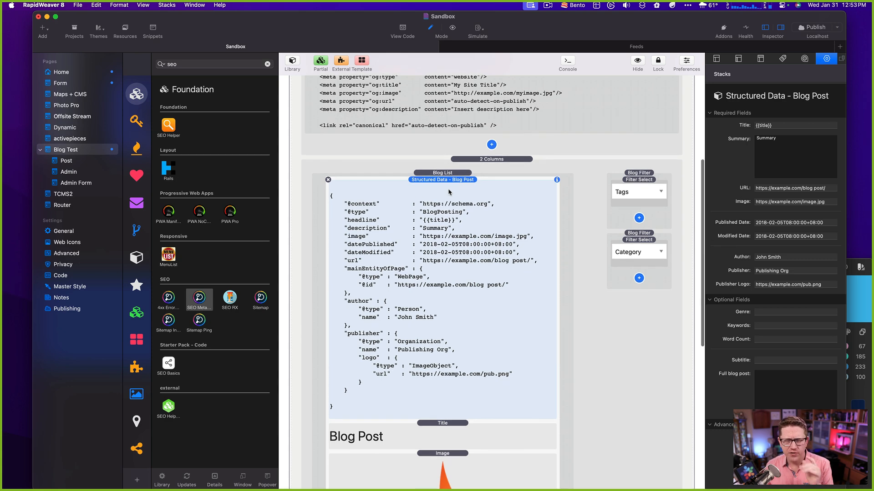
pyautogui.scroll(4, 449, 192)
pyautogui.click(471, 104)
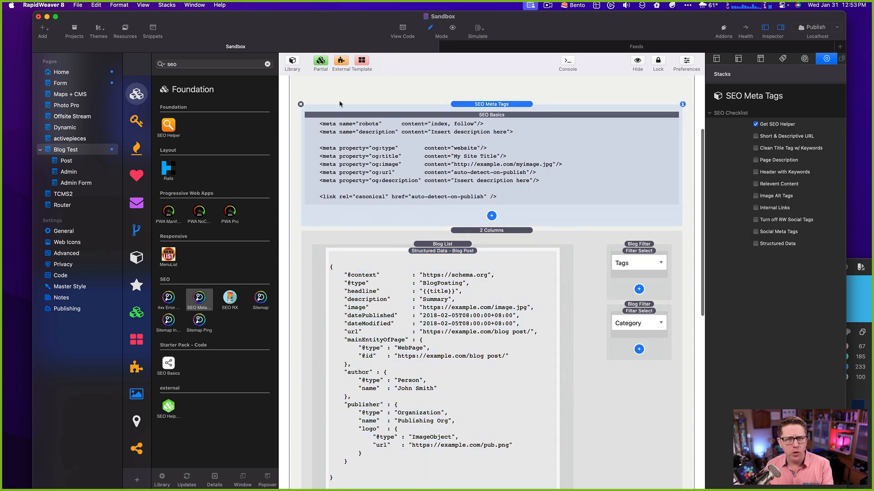
pyautogui.click(300, 105)
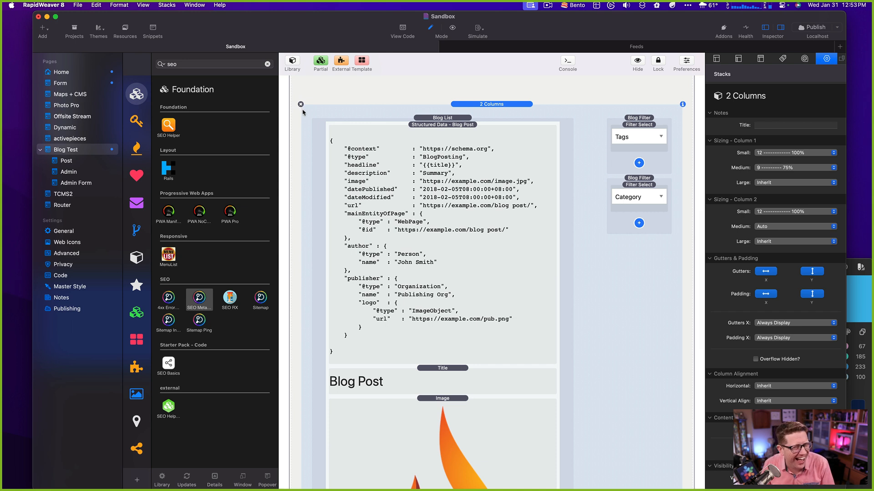
# - Switch to Safari and review the GeoTarget product's structured data script for comparison with the blog post stack
pyautogui.click(445, 126)
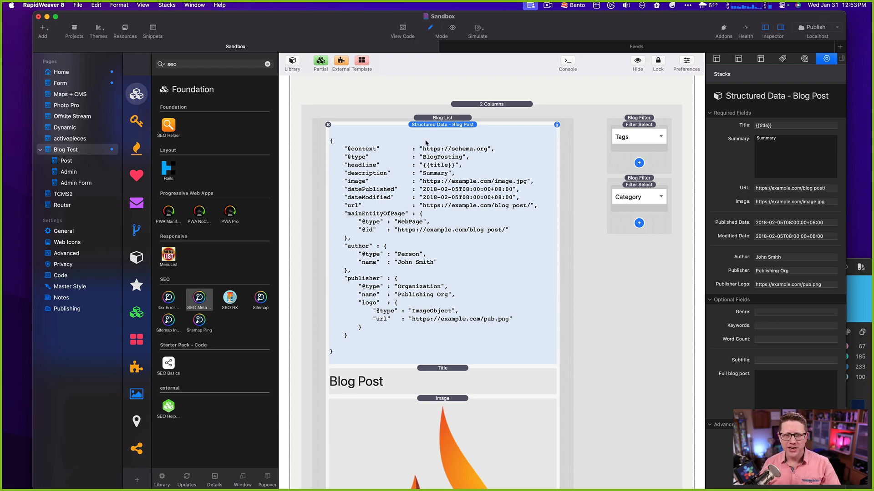
pyautogui.hotkey('ctrl', 'Up')
pyautogui.click(371, 291)
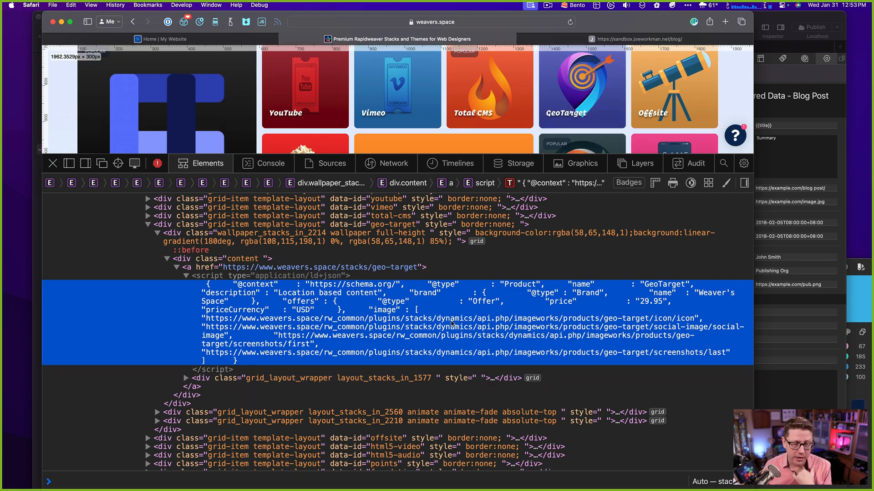
# - Return to RapidWeaver and delete the Structured Data - Blog Post stack from the Blog List
pyautogui.hotkey('ctrl', 'Up')
pyautogui.click(463, 227)
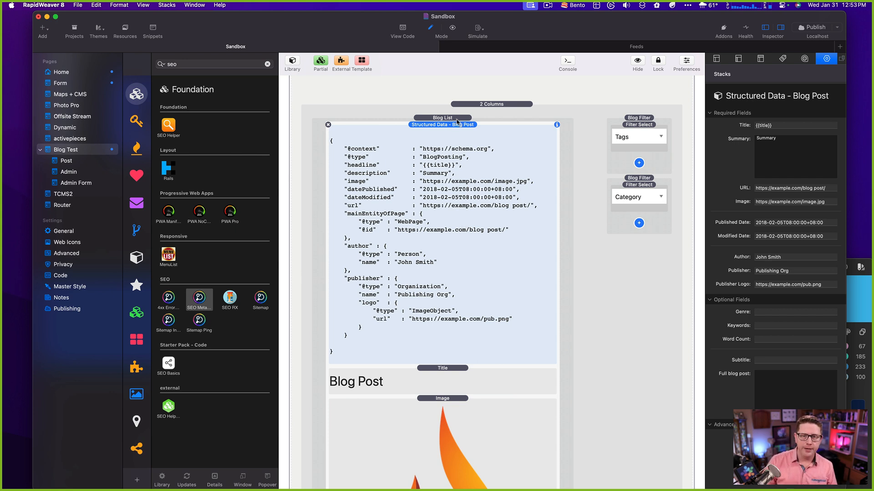
pyautogui.click(328, 125)
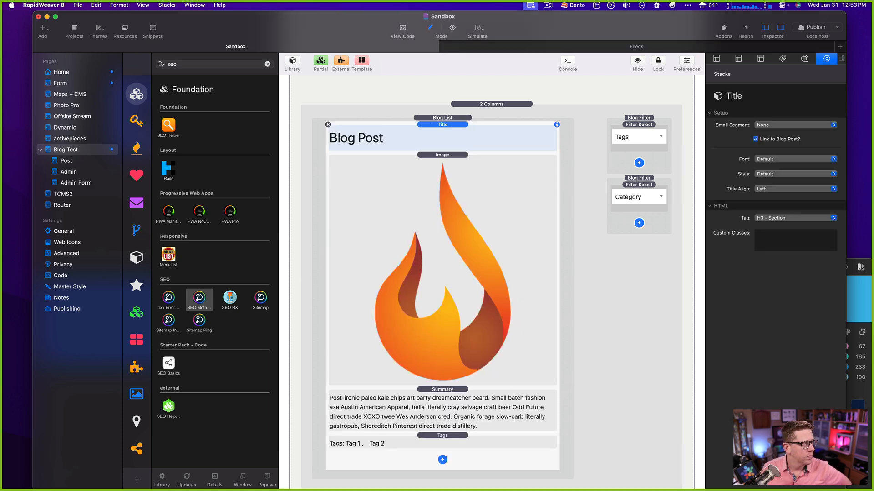
# - Switch to the Zoom meeting and view its participant gallery
pyautogui.click(451, 36)
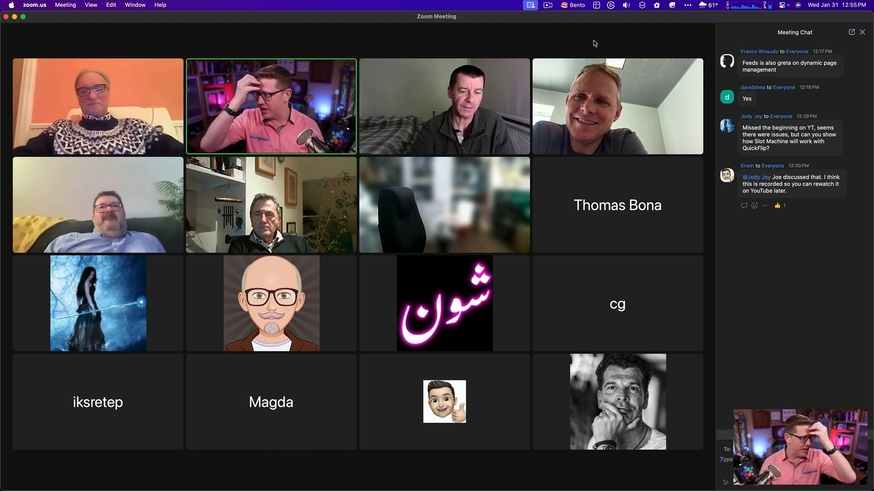
pyautogui.moveTo(462, 46)
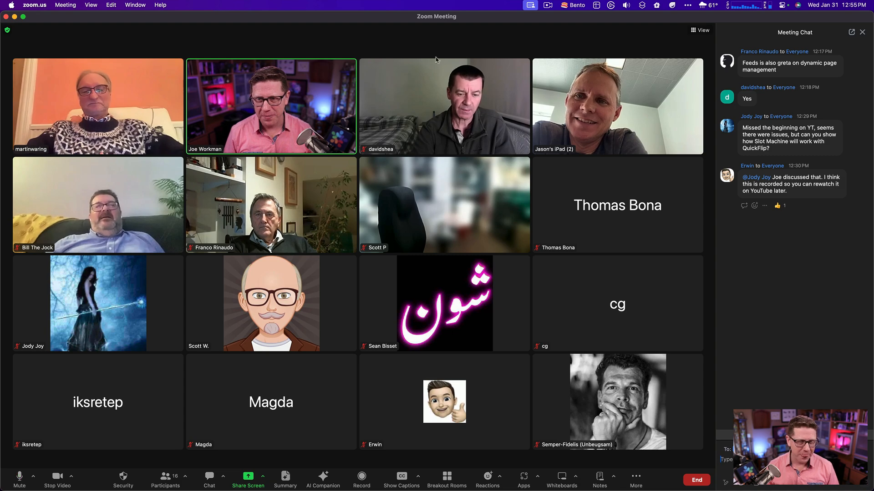
pyautogui.hotkey('ctrl', 'Up')
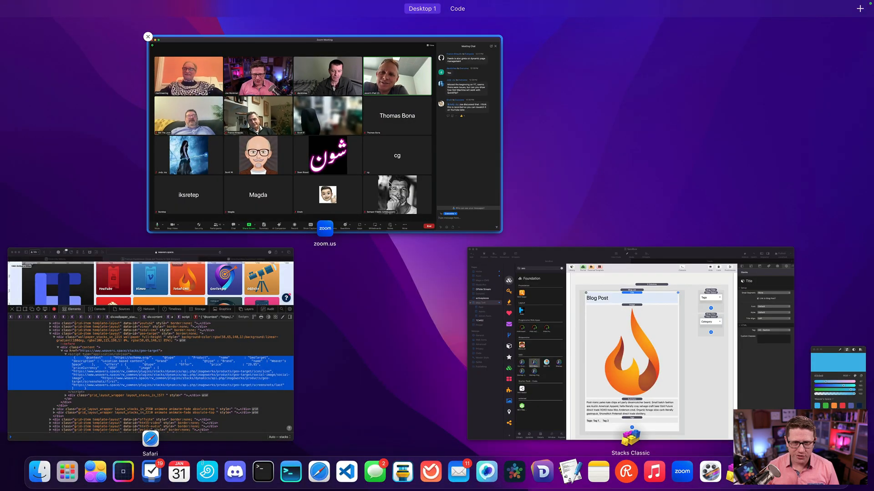
pyautogui.click(390, 185)
# - Switch to Safari, close the Web Inspector on the weavers.space page and look through its product grid
pyautogui.hotkey('ctrl', 'Up')
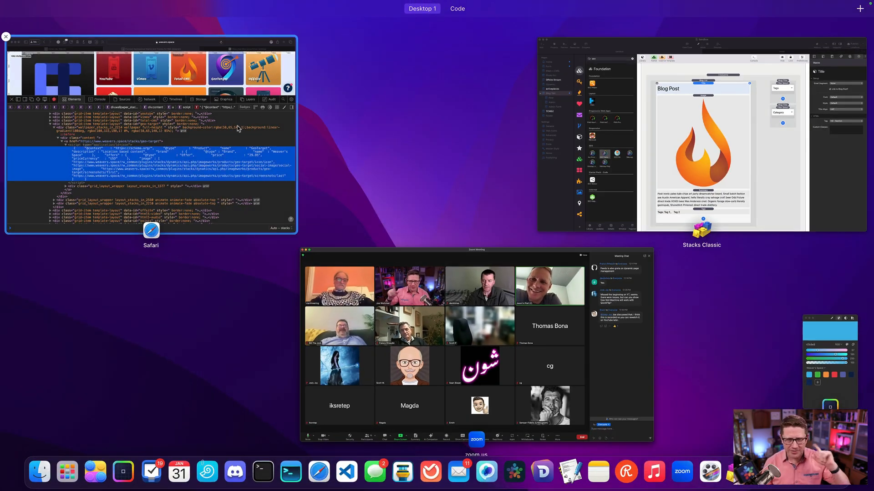
pyautogui.click(237, 128)
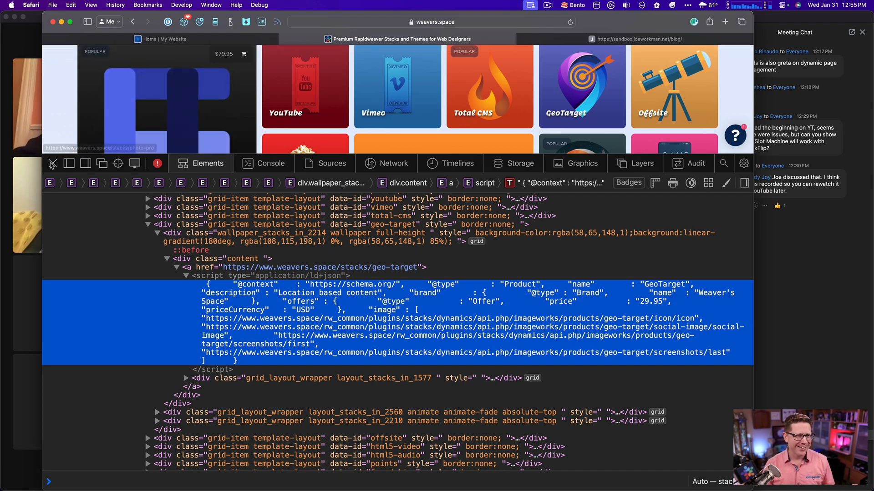
pyautogui.click(52, 164)
pyautogui.scroll(-3, 380, 291)
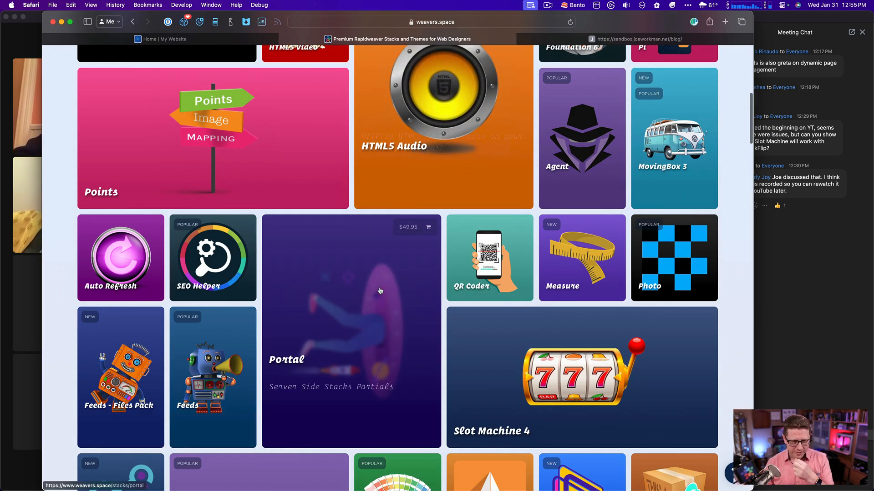
pyautogui.scroll(10, 380, 292)
# - Check the Zoom meeting window and return to the Weaver's Space stacks page in Safari
pyautogui.hotkey('ctrl', 'Up')
pyautogui.click(425, 153)
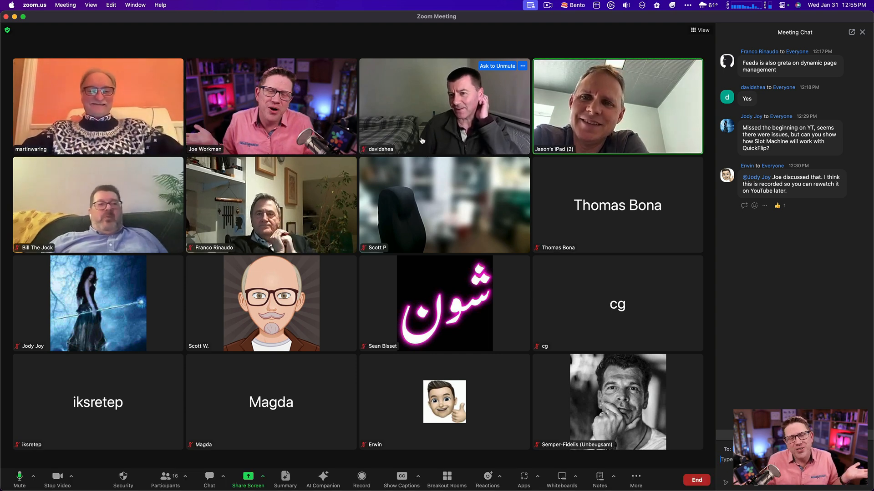
pyautogui.hotkey('ctrl', 'Up')
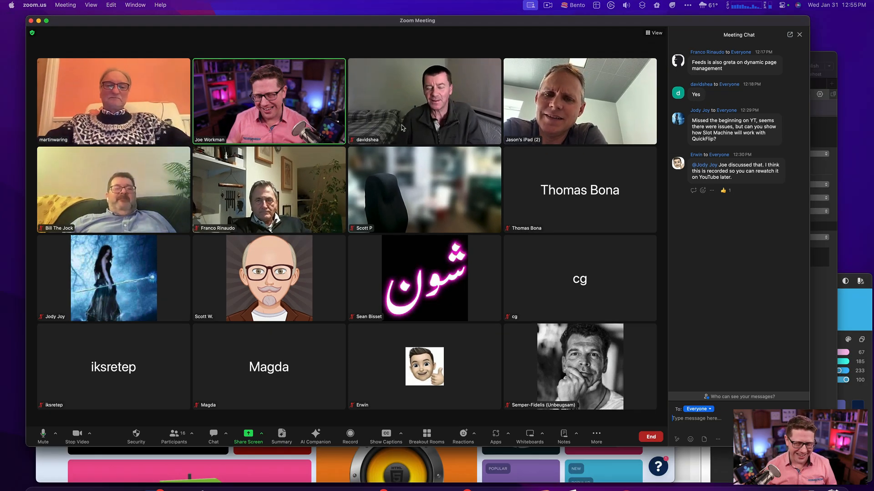
pyautogui.click(197, 364)
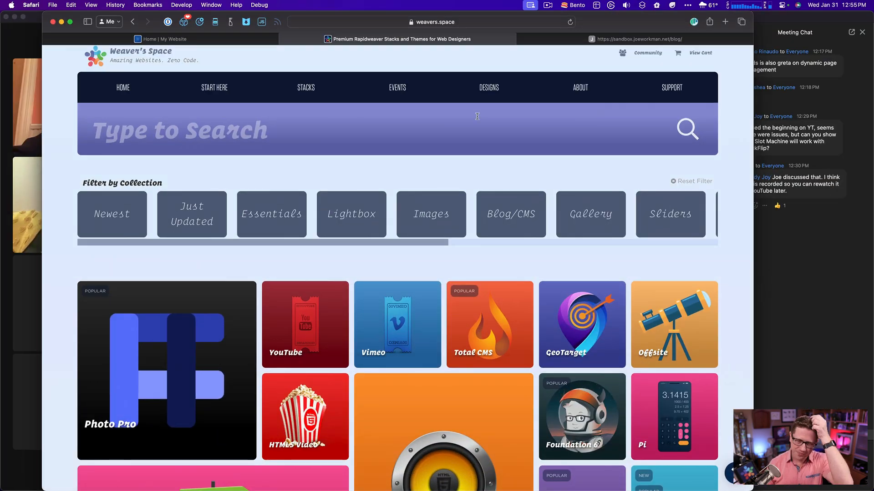
# - Move the Safari window clear of the Zoom meeting chat and close the sandbox blog tab
pyautogui.moveTo(588, 18); pyautogui.dragTo(548, 7)
pyautogui.click(541, 39)
pyautogui.press('super+w')
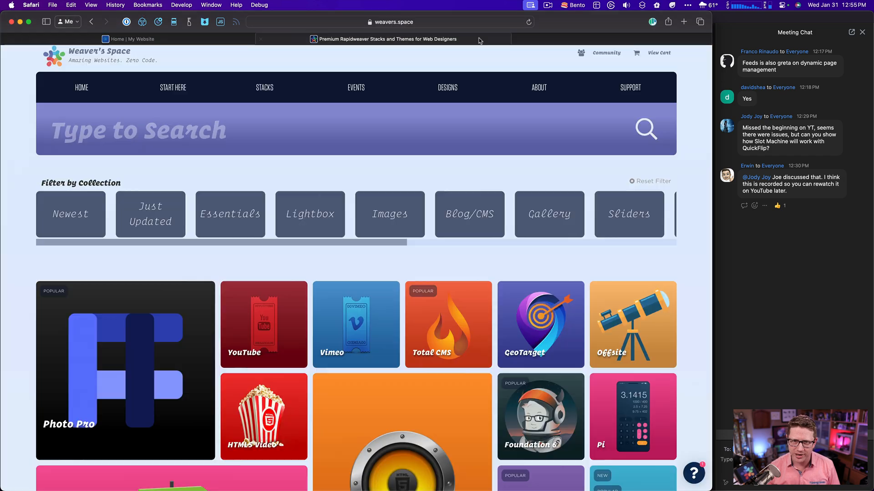
# - Browse the Weaver's Space stacks catalogue and reveal the page's full address
pyautogui.scroll(-20, 384, 314)
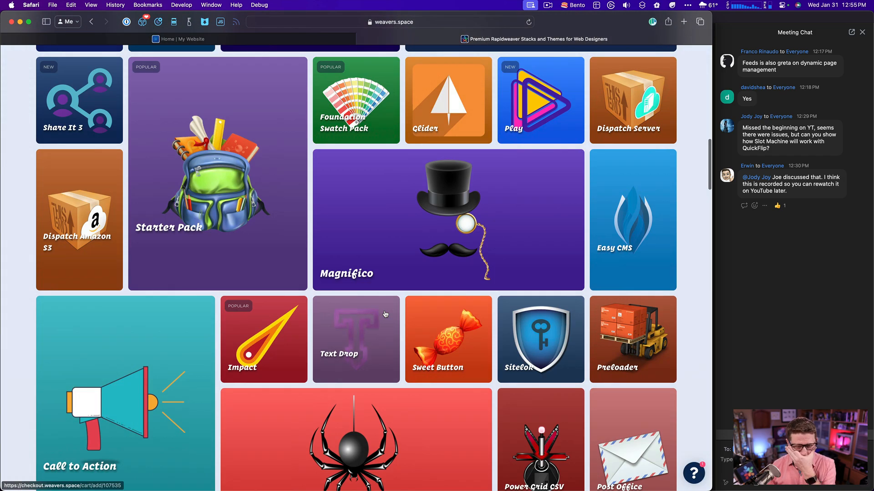
pyautogui.scroll(-5, 384, 314)
pyautogui.scroll(20, 385, 314)
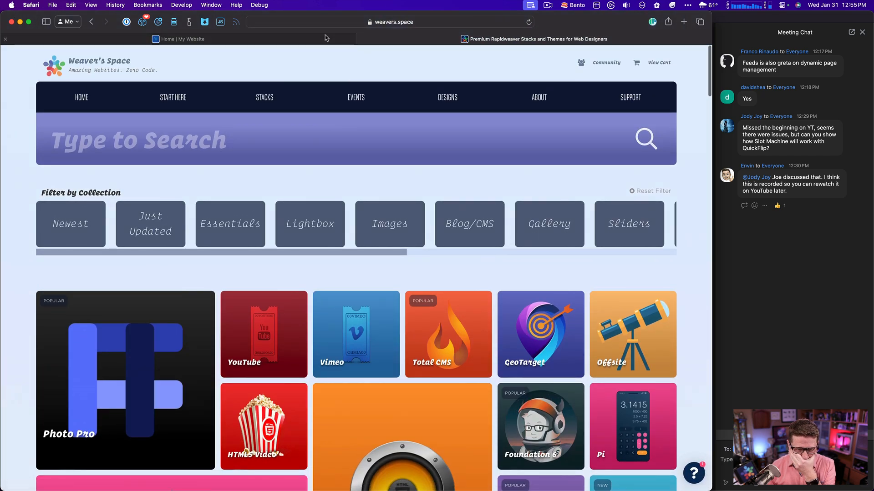
pyautogui.click(328, 39)
pyautogui.click(393, 41)
pyautogui.click(415, 23)
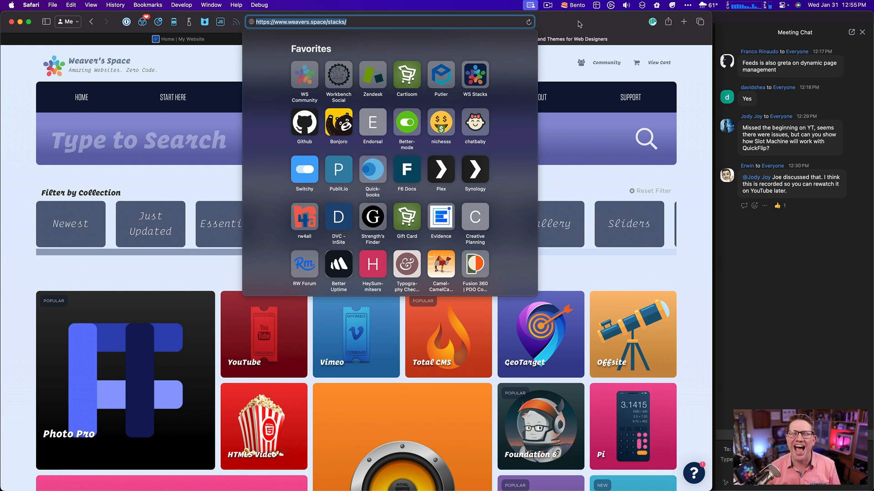
pyautogui.press('Escape')
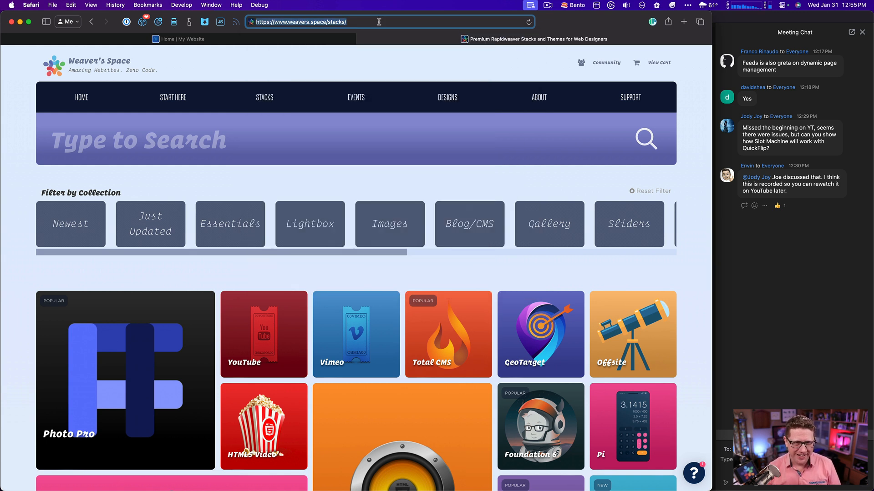
# - Bring the Zoom meeting to the front, then return to the stacks catalogue in Safari
pyautogui.click(802, 243)
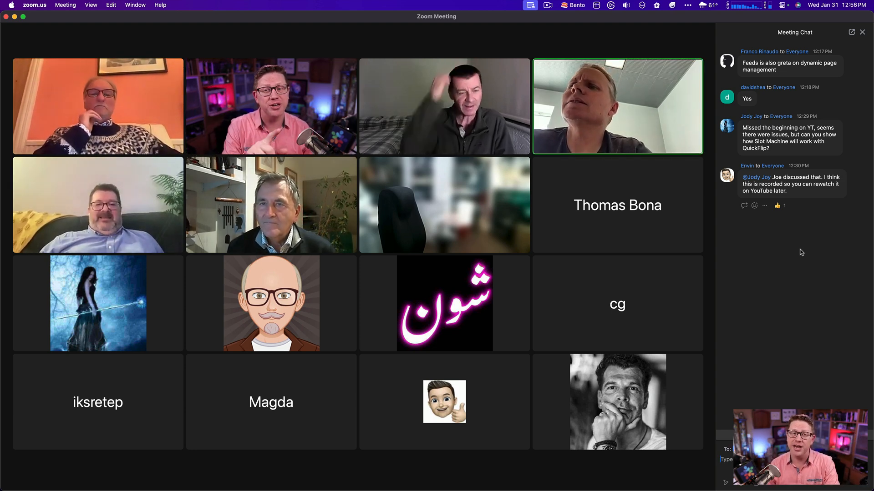
pyautogui.hotkey('ctrl', 'Up')
pyautogui.click(7, 248)
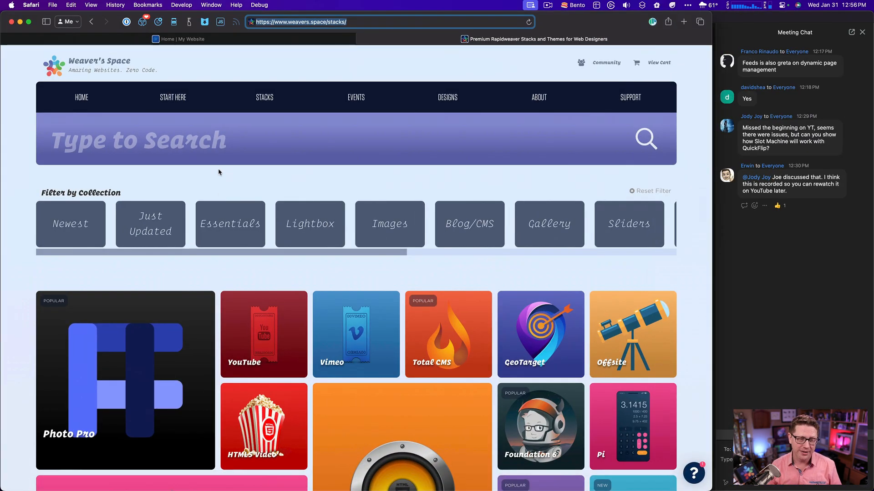
# - View the local Home page in its browser tab and go back to the weavers.space tab
pyautogui.click(292, 25)
pyautogui.press('Return')
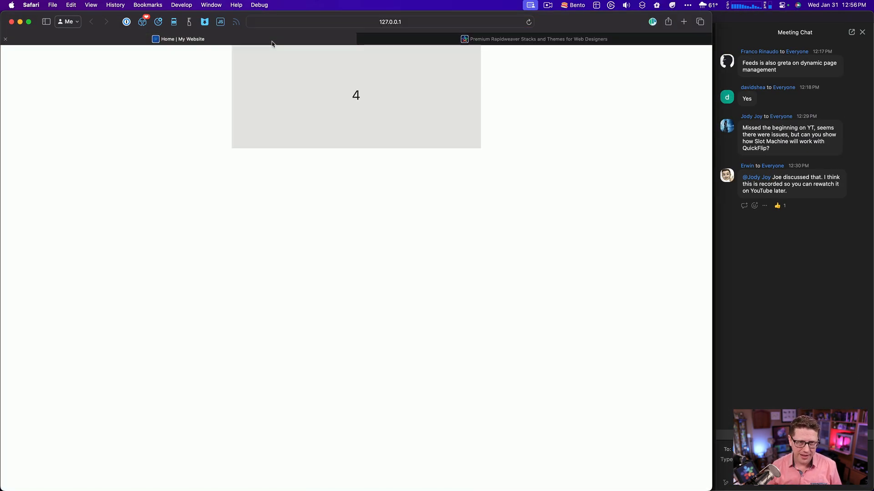
pyautogui.press('super+Tab')
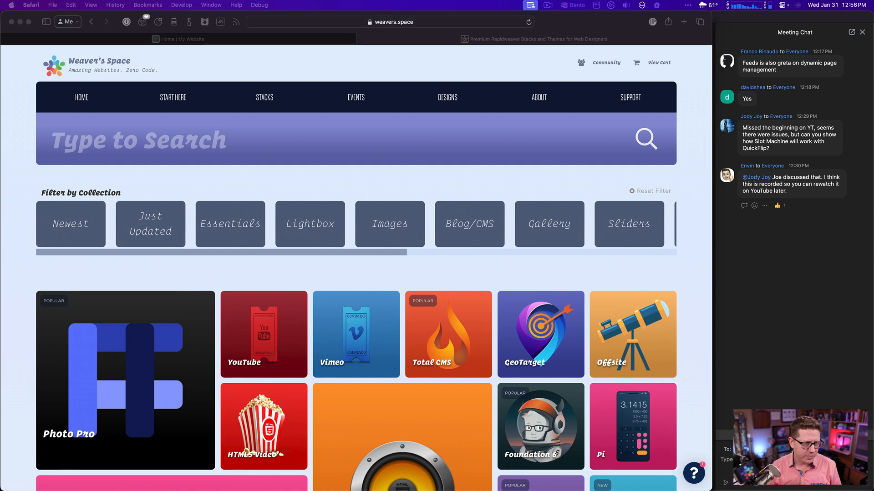
# - Reveal the full address of the stacks catalogue page in Safari and switch back to the Zoom meeting
pyautogui.click(437, 23)
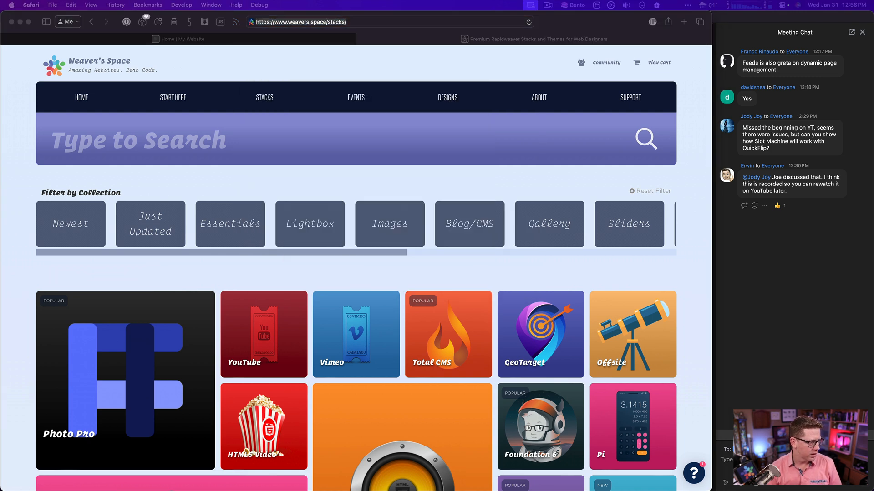
pyautogui.click(755, 18)
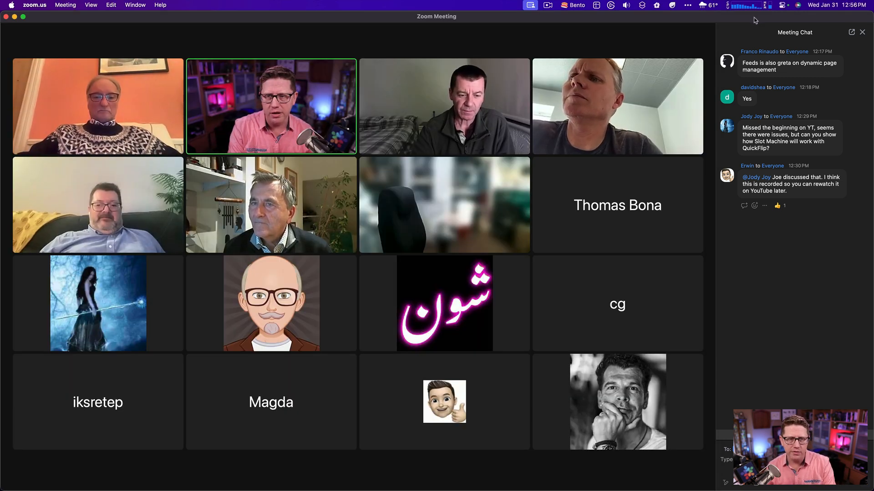
pyautogui.moveTo(246, 460)
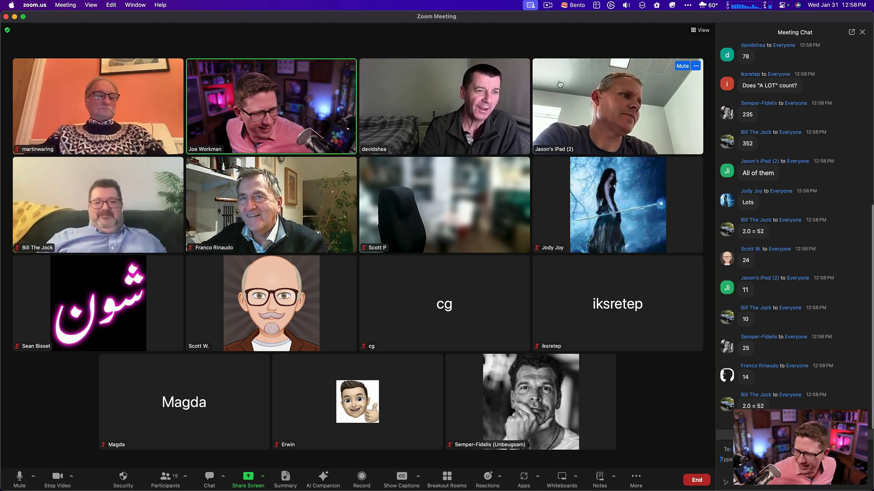
# - Read through the attendees' number guesses in the Zoom meeting chat
pyautogui.scroll(2, 796, 355)
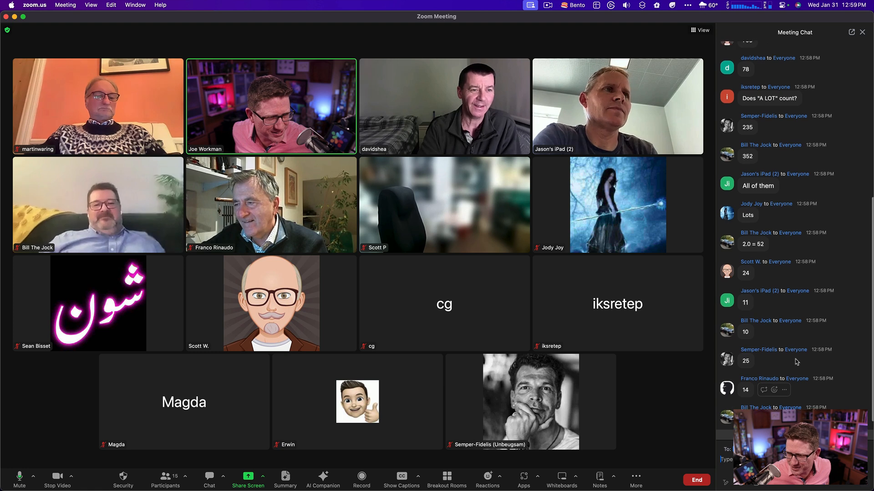
pyautogui.scroll(-2, 795, 362)
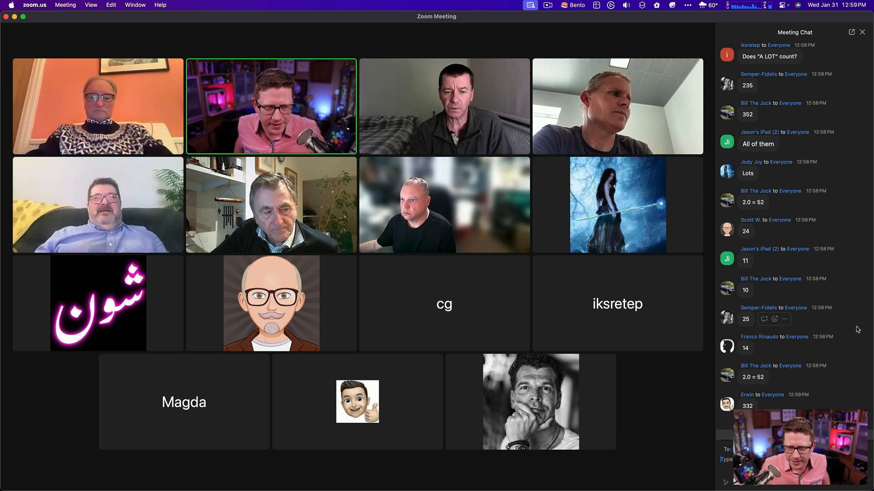
pyautogui.scroll(5, 857, 319)
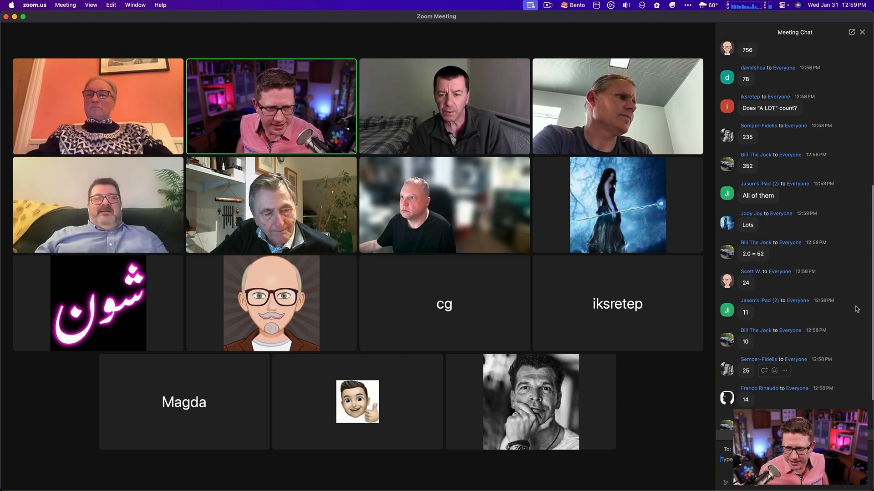
pyautogui.scroll(3, 857, 309)
pyautogui.scroll(-8, 857, 309)
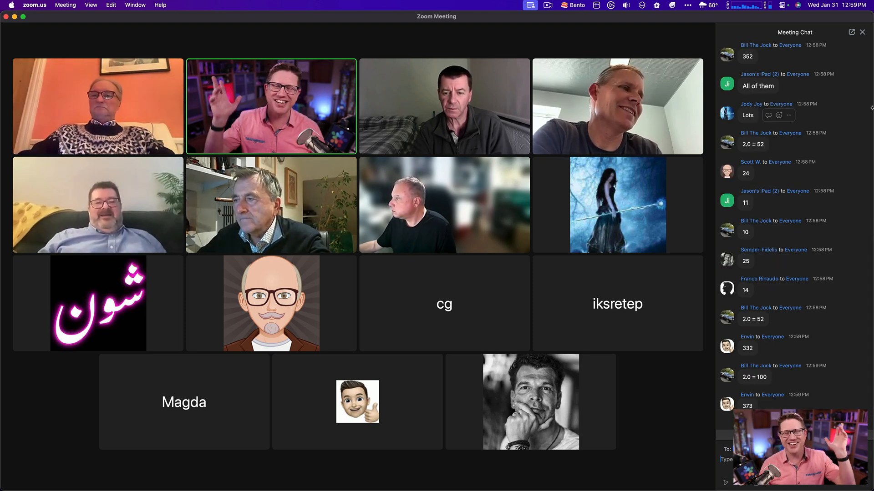
pyautogui.scroll(-1, 825, 285)
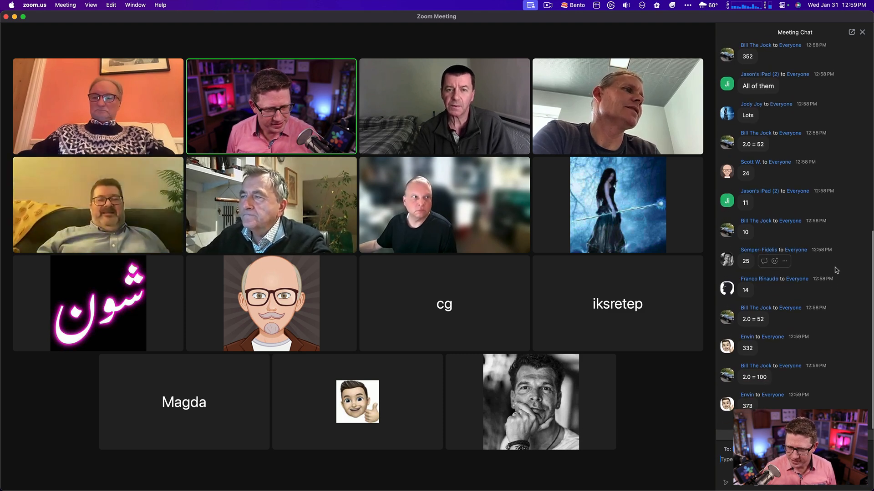
pyautogui.scroll(1, 836, 270)
pyautogui.scroll(-1, 836, 270)
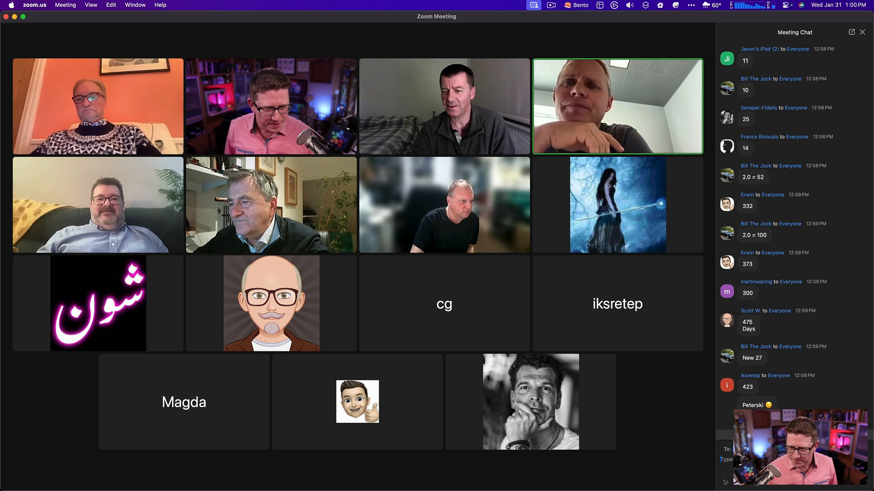
# - Highlight the word in the emoji message below 423 and review the chat from the earliest guesses to the newest
pyautogui.doubleClick(749, 405)
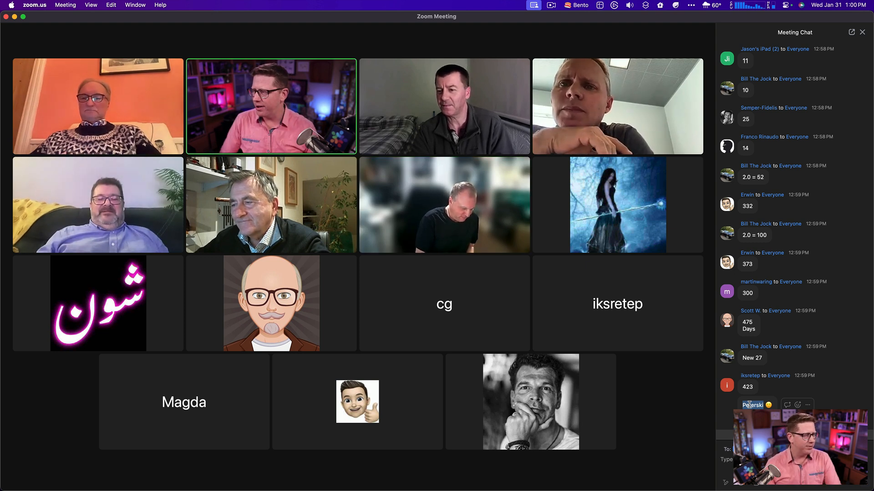
pyautogui.scroll(5, 766, 172)
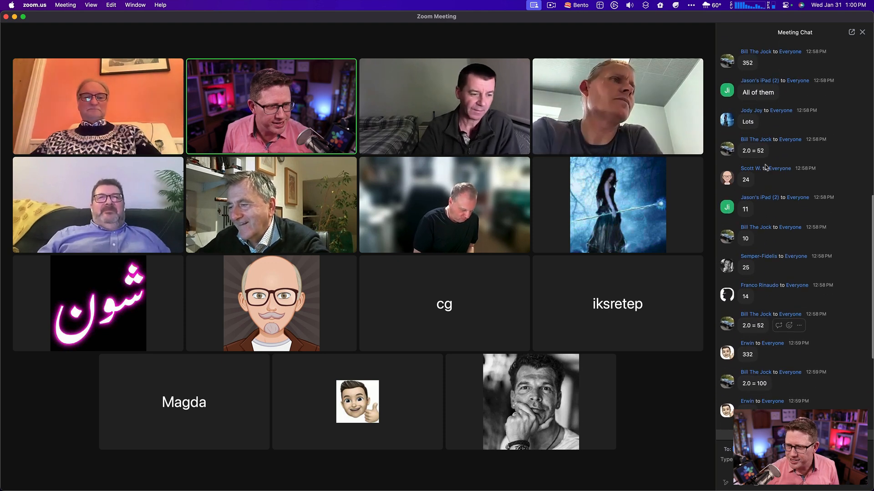
pyautogui.scroll(2, 766, 167)
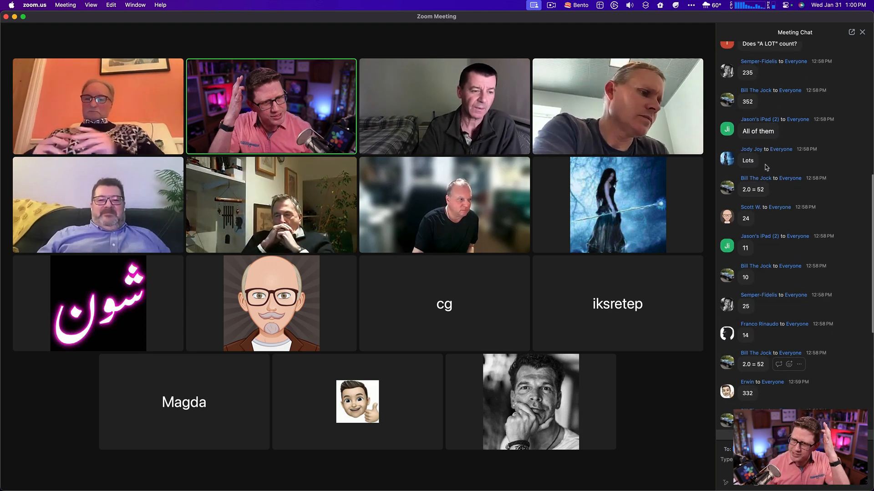
pyautogui.scroll(10, 765, 167)
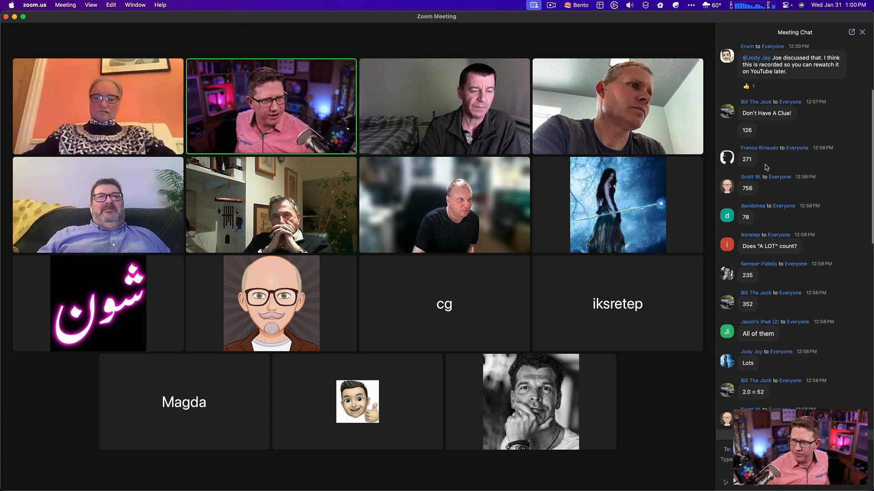
pyautogui.scroll(-12, 766, 168)
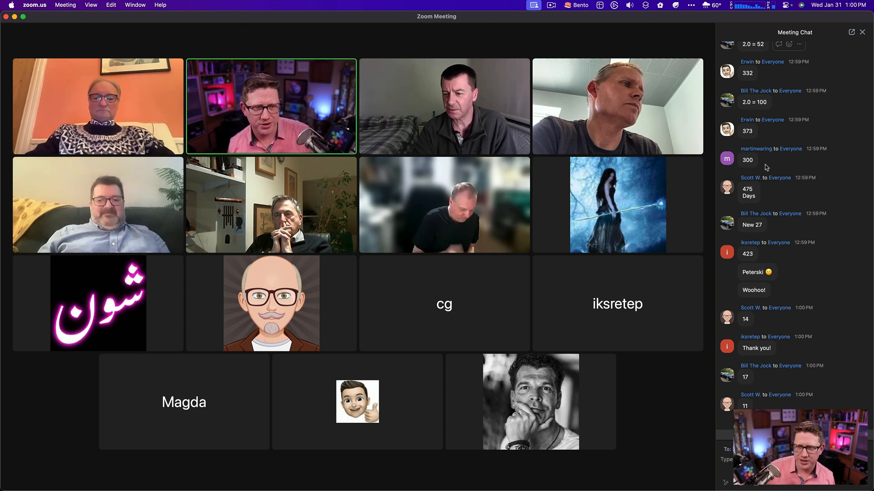
pyautogui.scroll(8, 767, 168)
pyautogui.scroll(-9, 767, 167)
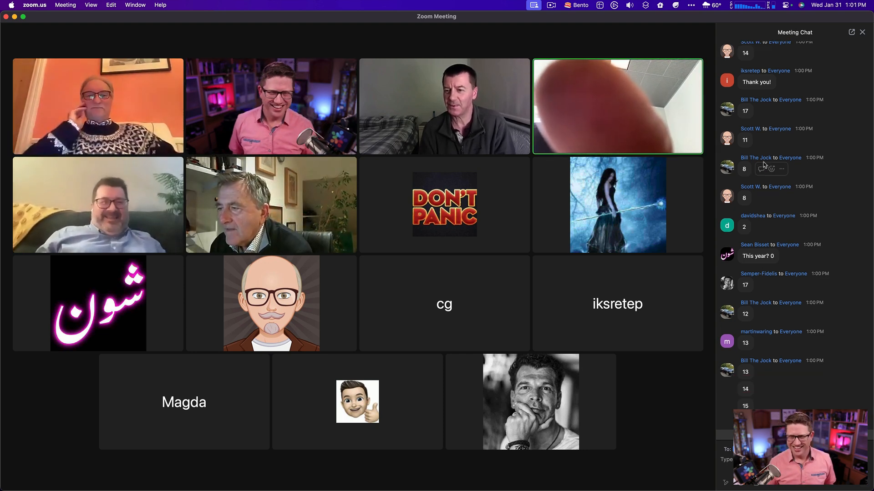
# - Launch the Notes app and recheck the latest replies in the Zoom meeting chat
pyautogui.hotkey('alt', 'space')
pyautogui.write('note')
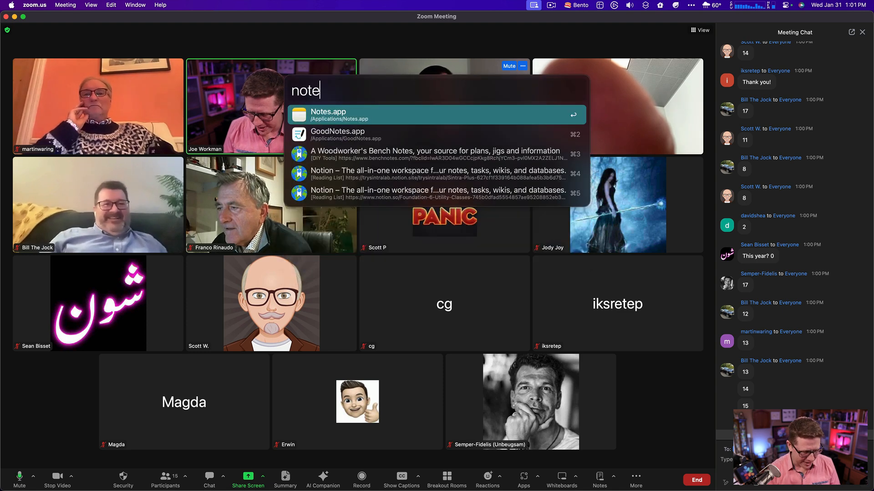
pyautogui.write('s')
pyautogui.press('Return')
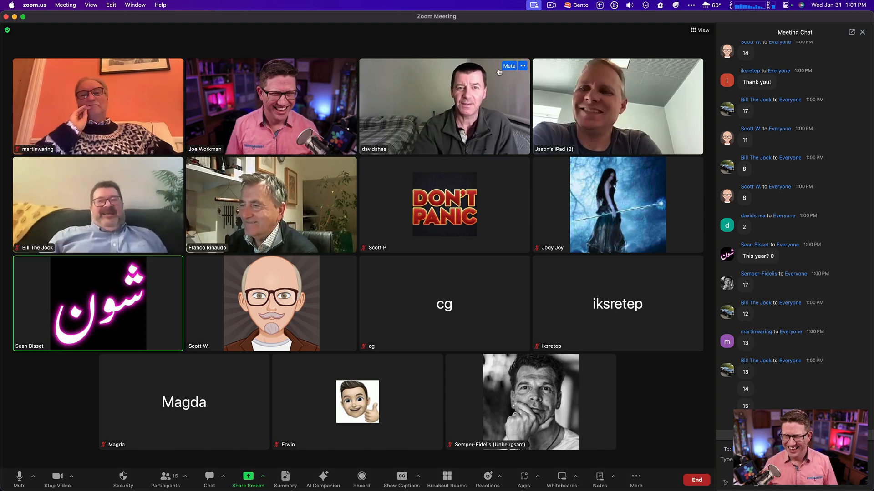
pyautogui.scroll(5, 849, 116)
pyautogui.scroll(-5, 849, 116)
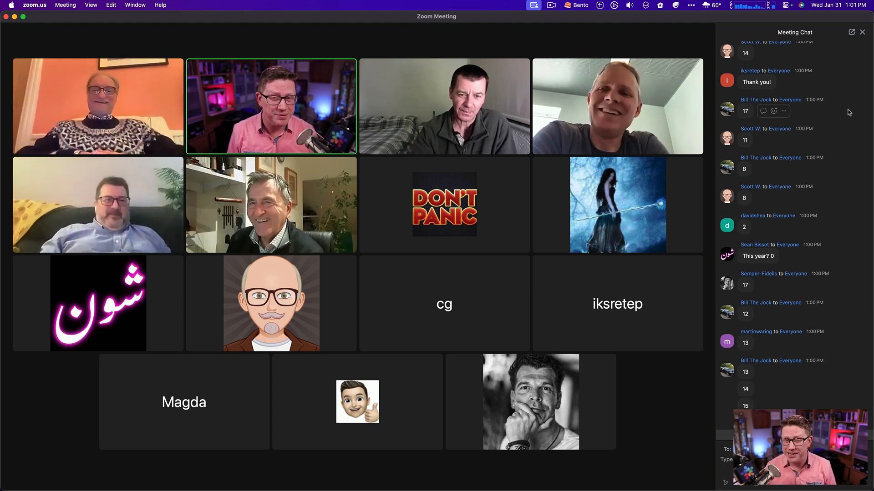
# - Open the Photos app from the Zoom meeting
pyautogui.click(352, 35)
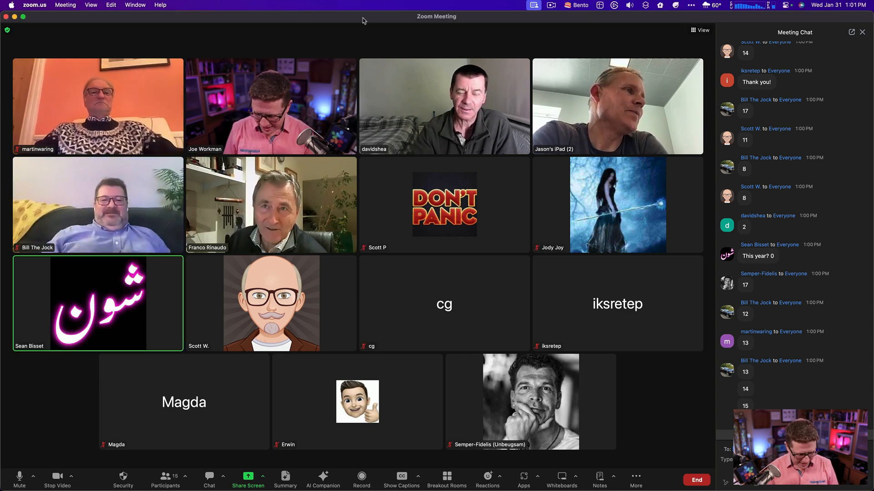
pyautogui.press('super+space')
pyautogui.write('pho')
pyautogui.press('Return')
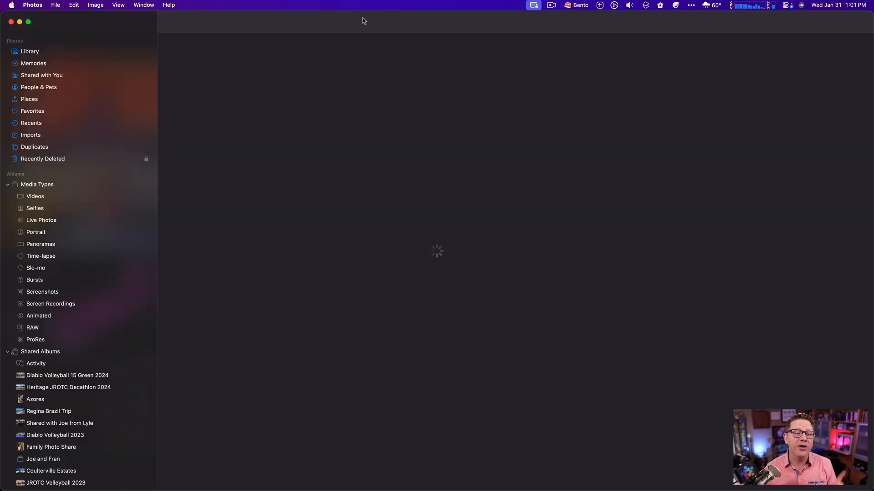
# - Find the kitchen island photo among the January 2024 library items, view it enlarged and return to the library
pyautogui.scroll(10, 402, 289)
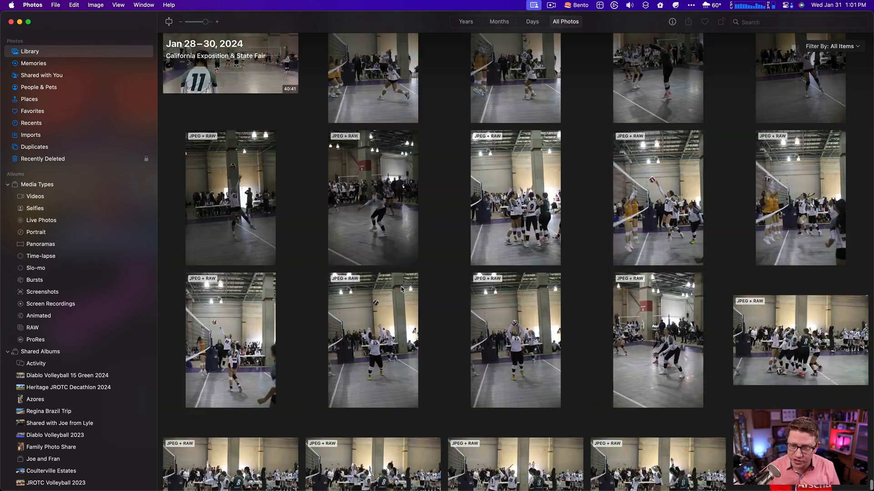
pyautogui.scroll(15, 402, 290)
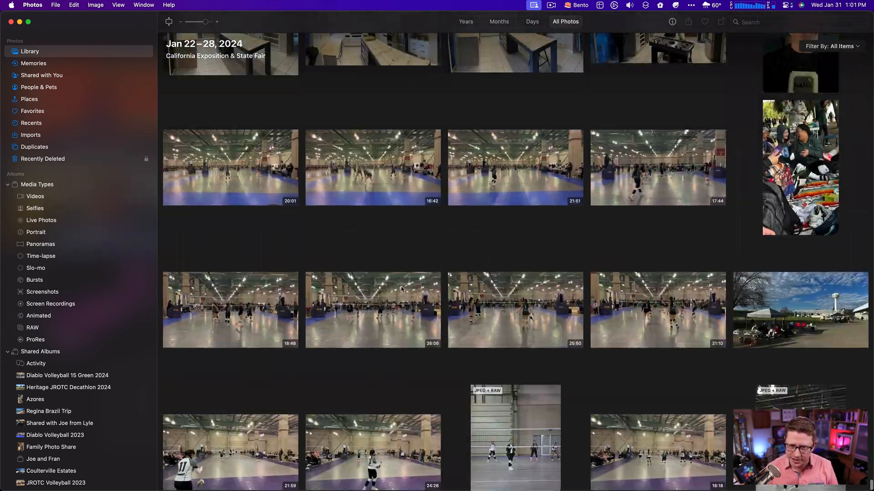
pyautogui.scroll(-3, 401, 289)
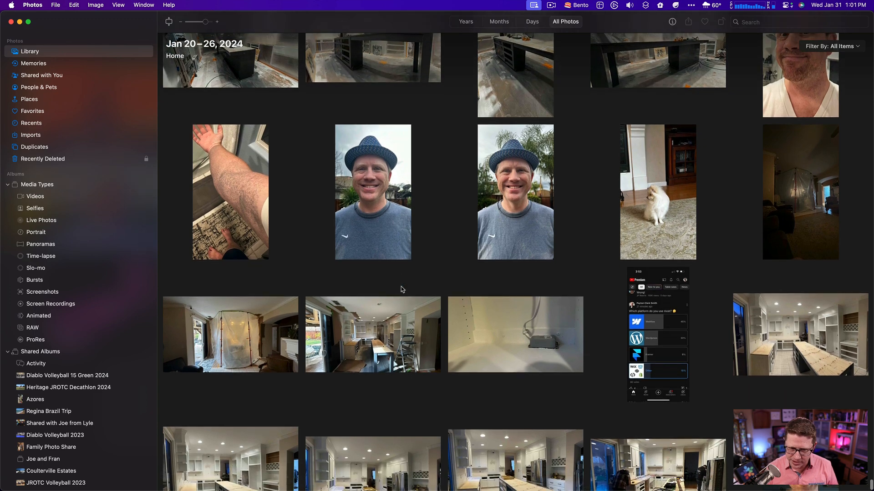
pyautogui.scroll(-10, 402, 290)
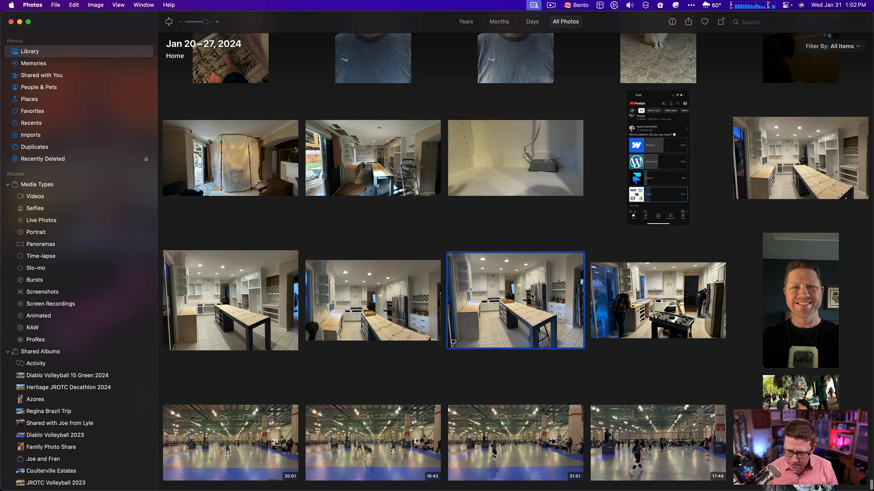
pyautogui.doubleClick(531, 296)
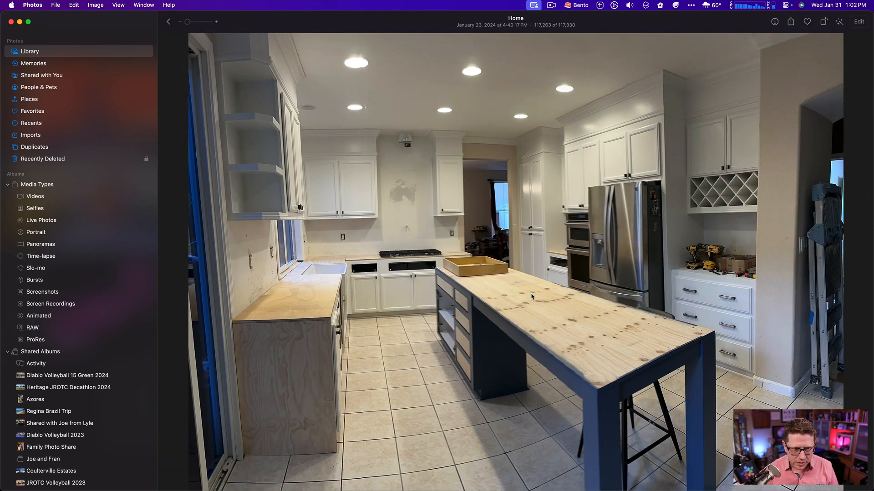
pyautogui.press('Escape')
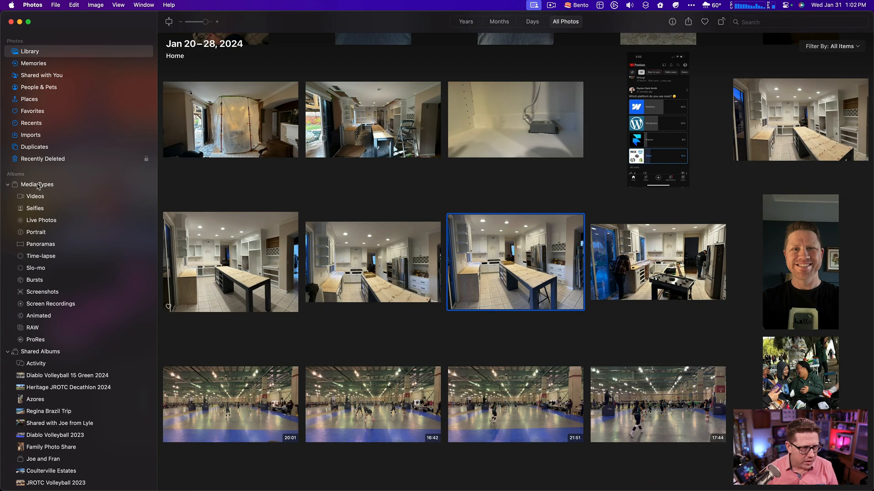
# - Look through the shared albums, including the Brazil trip and Diablo Volleyball 2023, and continue down to My Albums
pyautogui.click(63, 389)
pyautogui.click(40, 411)
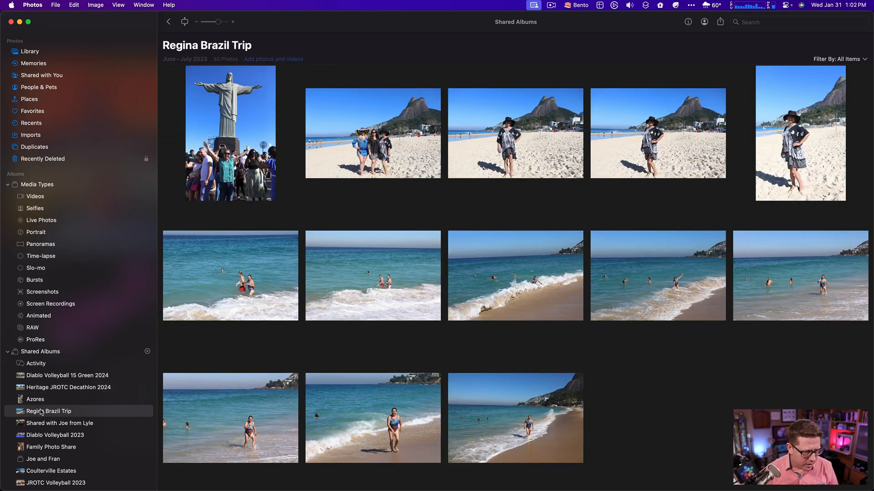
pyautogui.click(46, 437)
pyautogui.scroll(-5, 45, 439)
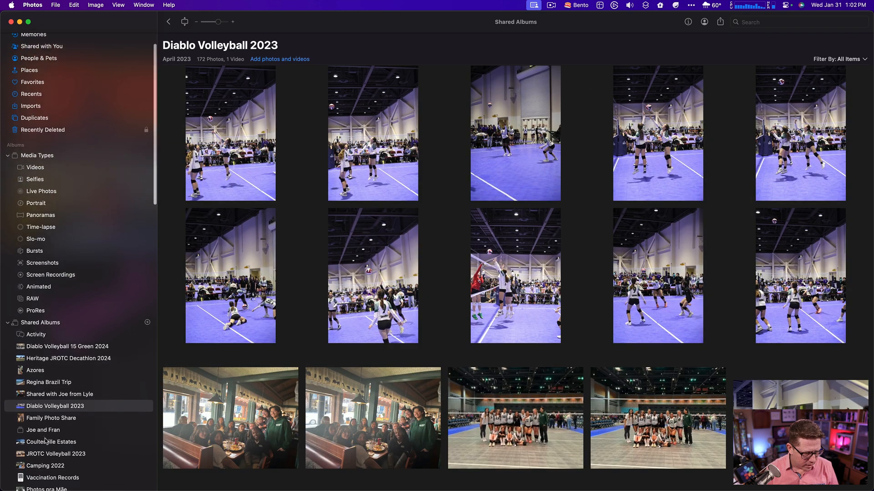
pyautogui.scroll(-10, 45, 373)
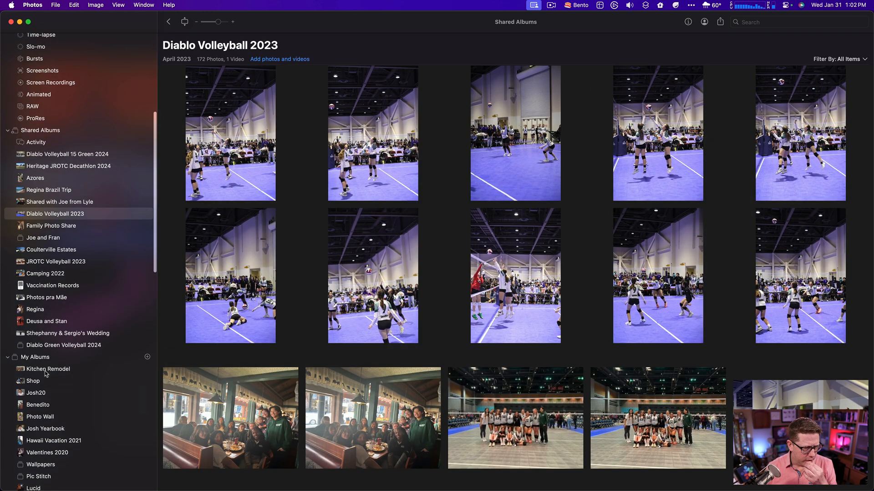
# - Open the Kitchen Remodel album and enlarge the kitchen island photo near its end
pyautogui.click(44, 311)
pyautogui.scroll(-20, 465, 231)
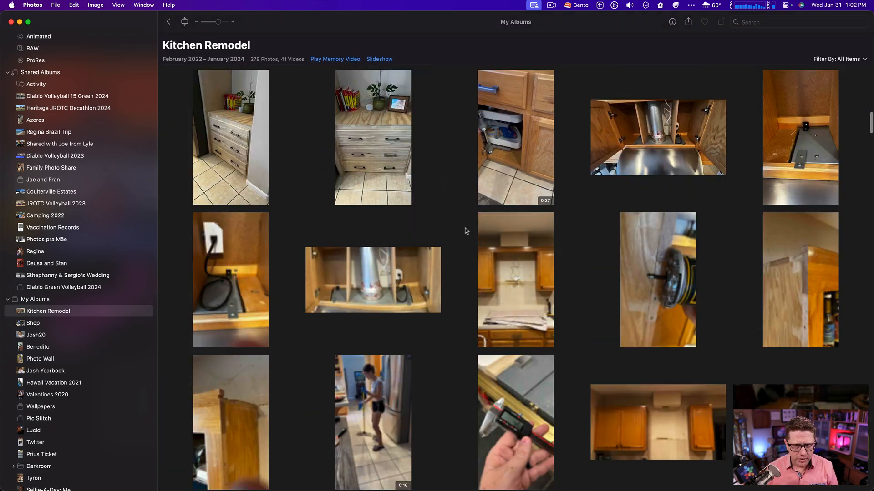
pyautogui.scroll(-15, 465, 231)
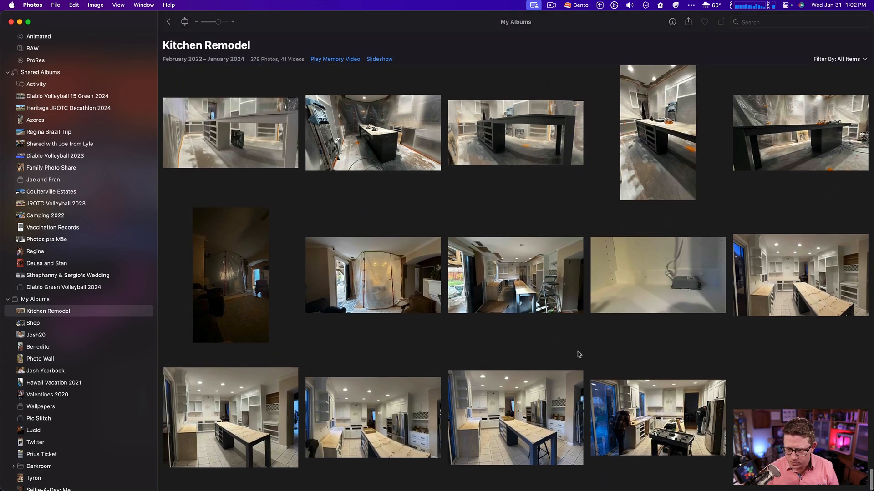
pyautogui.click(530, 430)
pyautogui.doubleClick(526, 422)
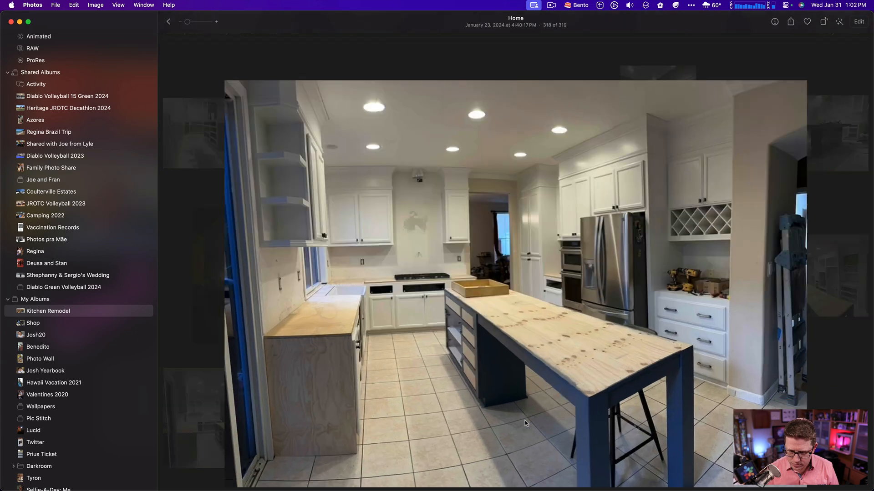
# - Switch to the Zoom meeting and share Desktop 1 with the participants
pyautogui.hotkey('ctrl', 'Up')
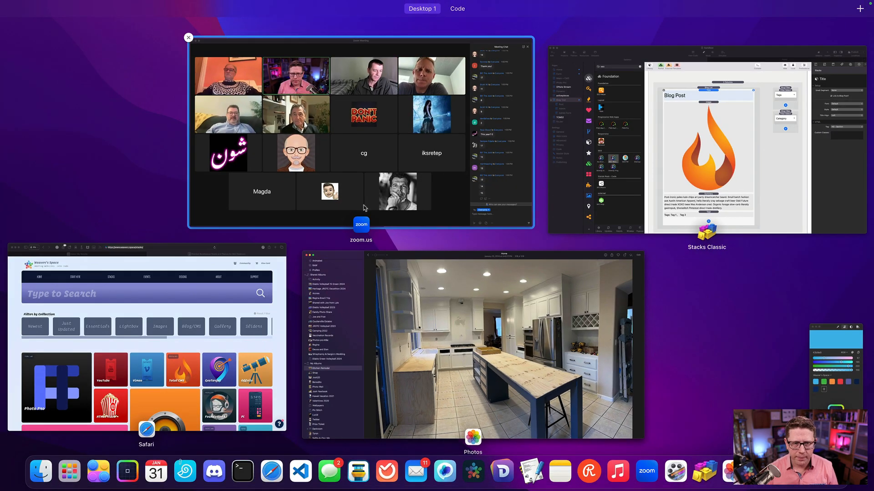
pyautogui.click(363, 206)
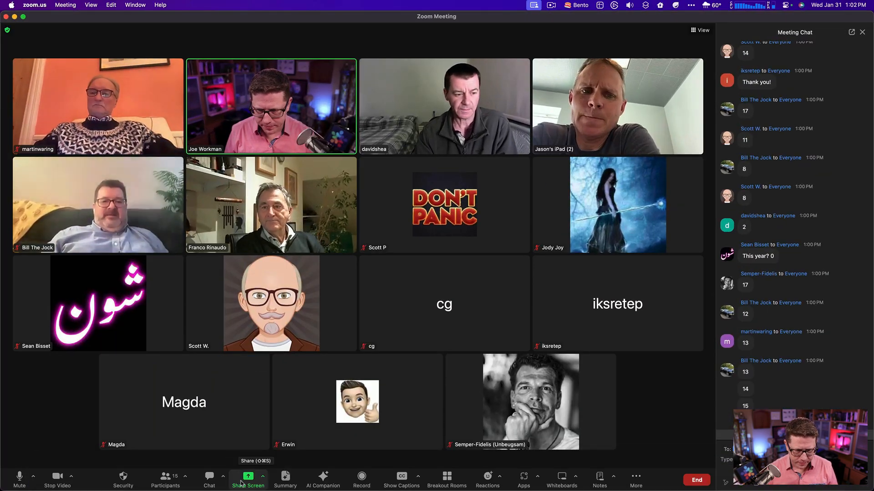
pyautogui.click(248, 476)
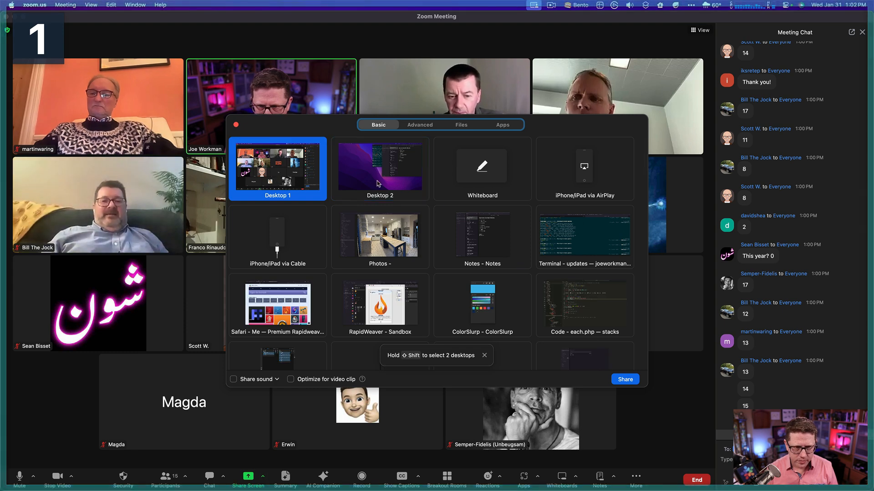
pyautogui.click(624, 379)
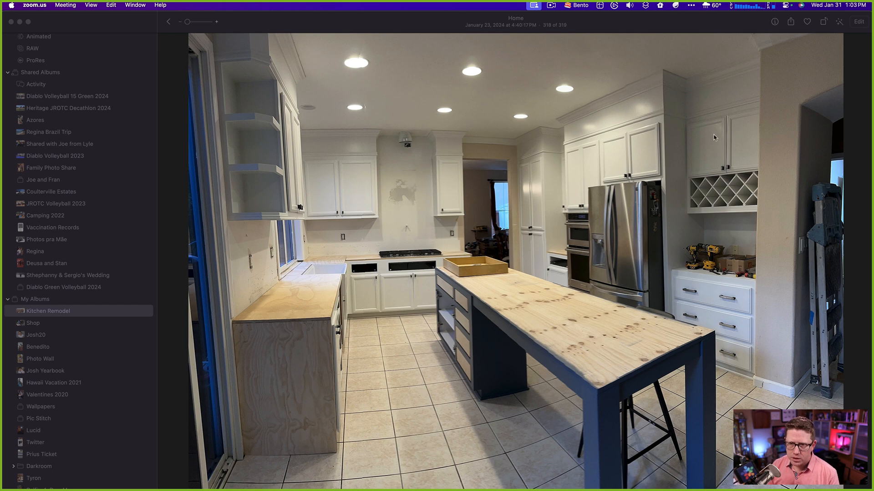
# - Return to the Kitchen Remodel album and enlarge its first photo, from February 27, 2022
pyautogui.doubleClick(292, 167)
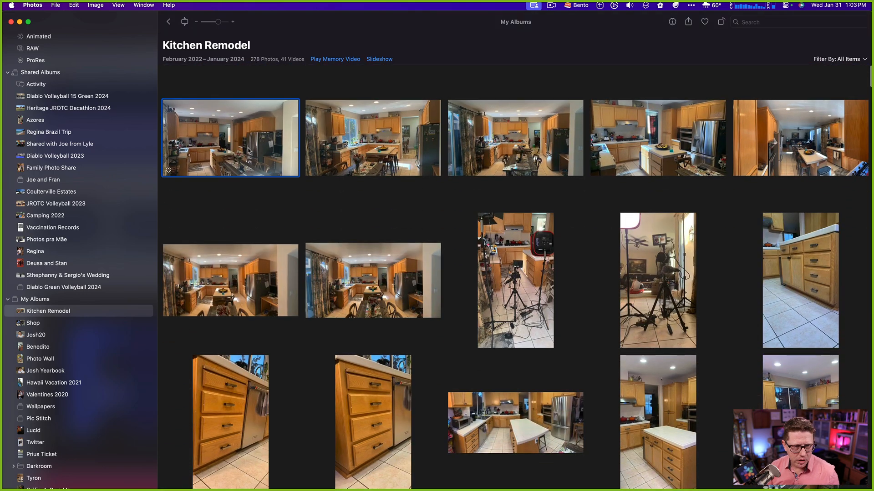
pyautogui.doubleClick(248, 151)
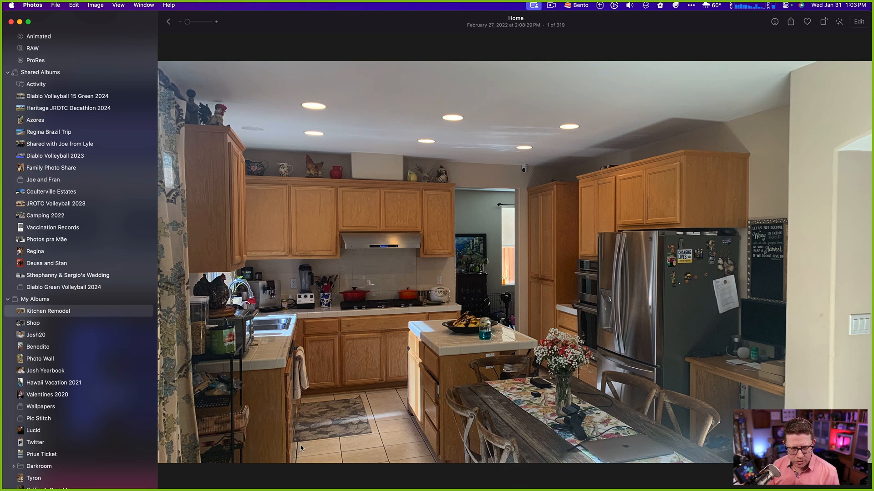
pyautogui.hscroll(1, 445, 352)
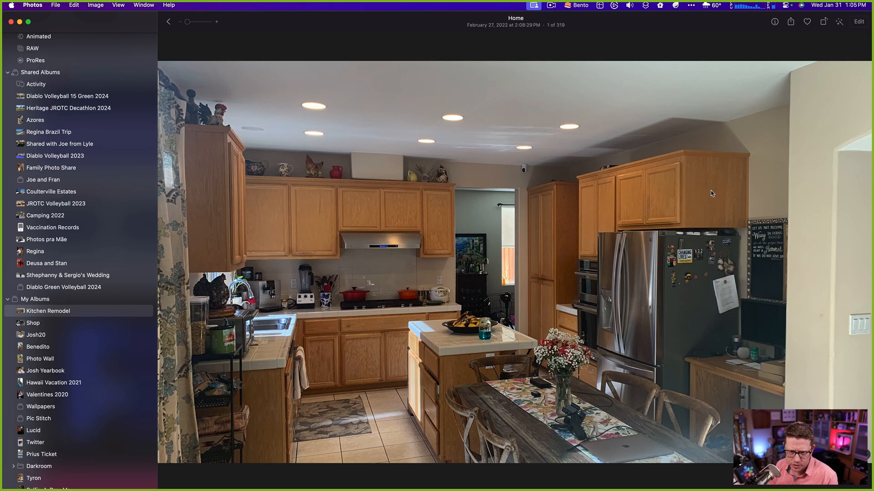
# - Go back to the Kitchen Remodel album and enlarge the January 23, 2024 kitchen island photo near its end
pyautogui.press('Escape')
pyautogui.scroll(-15, 676, 216)
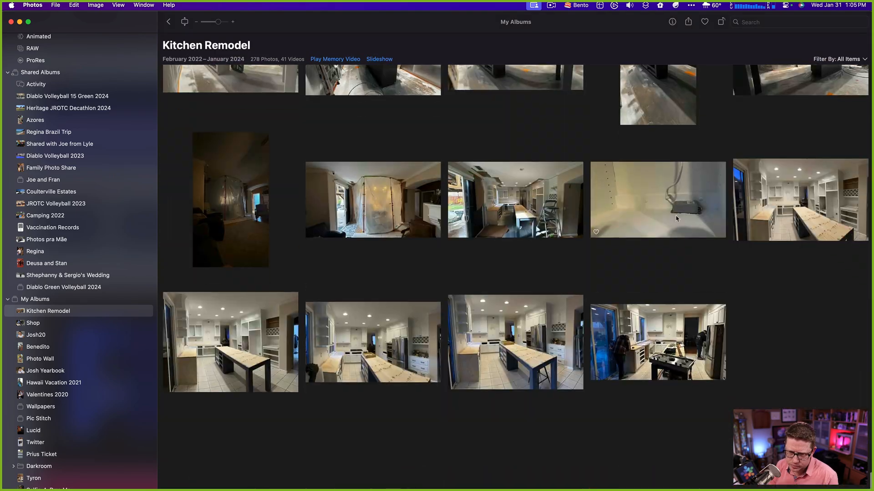
pyautogui.scroll(3, 676, 219)
pyautogui.doubleClick(546, 412)
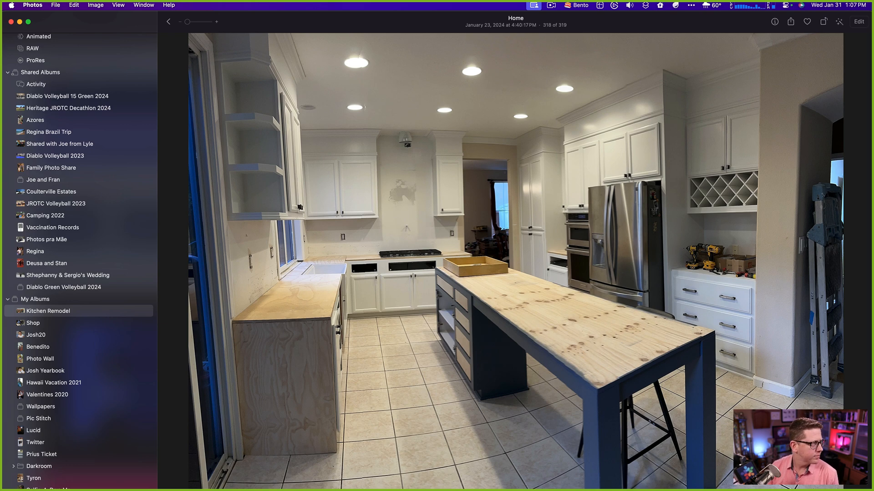
# - Stop the screen share and bring the enlarged kitchen island photo in Photos back to the front
pyautogui.click(384, 30)
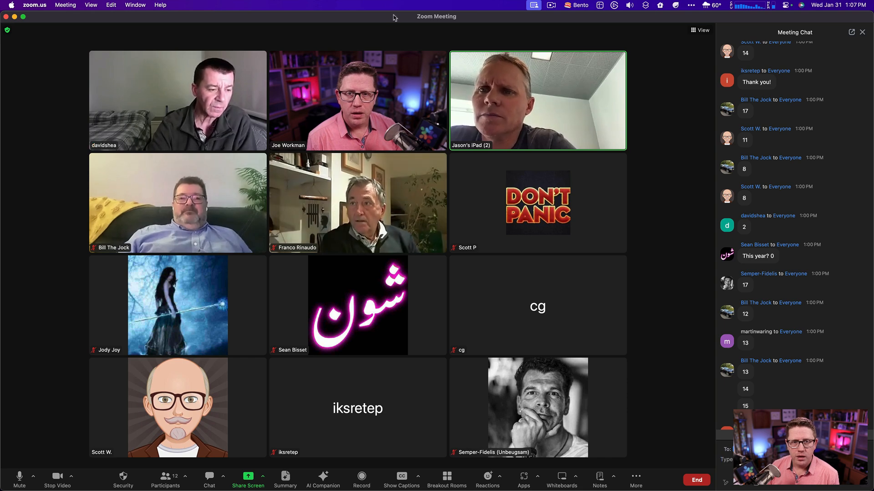
pyautogui.hotkey('ctrl', 'Up')
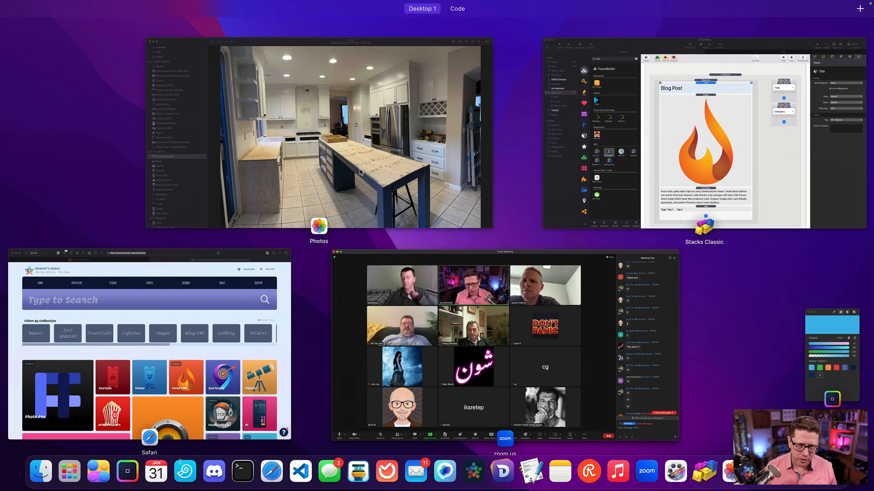
pyautogui.click(304, 191)
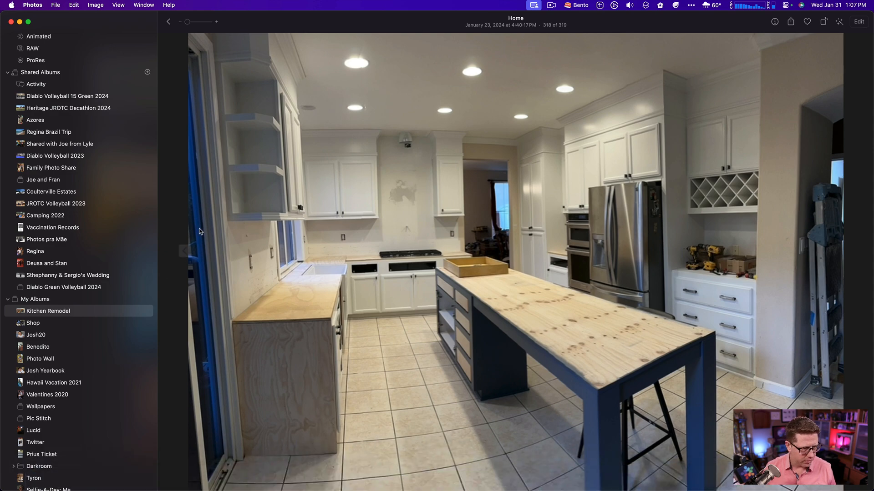
# - Return to the Zoom meeting and start sharing Desktop 1 again
pyautogui.hotkey('ctrl', 'Up')
pyautogui.click(418, 117)
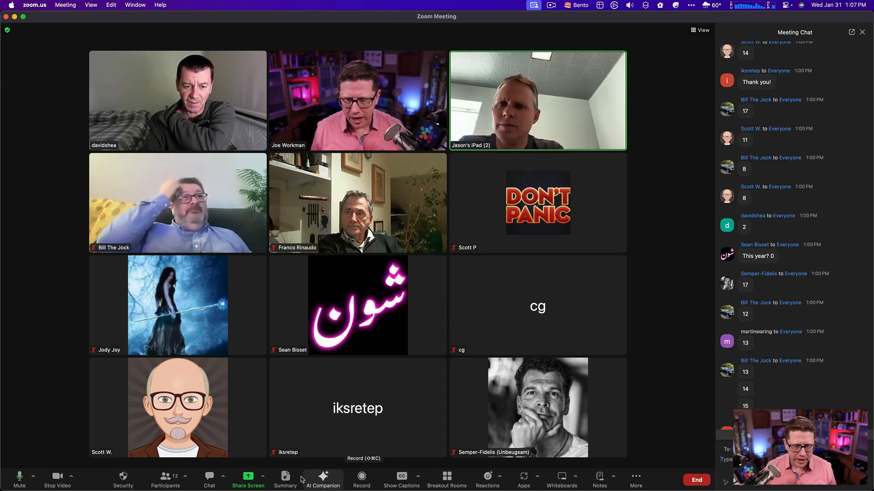
pyautogui.click(248, 480)
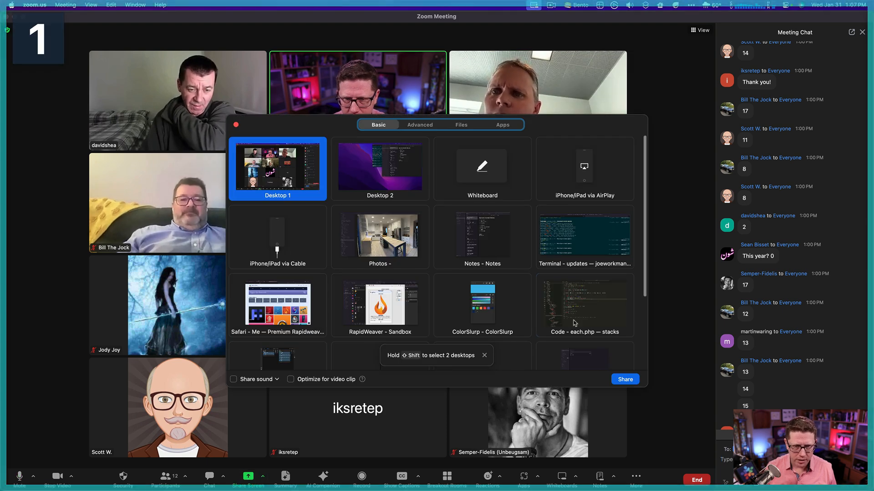
pyautogui.click(625, 379)
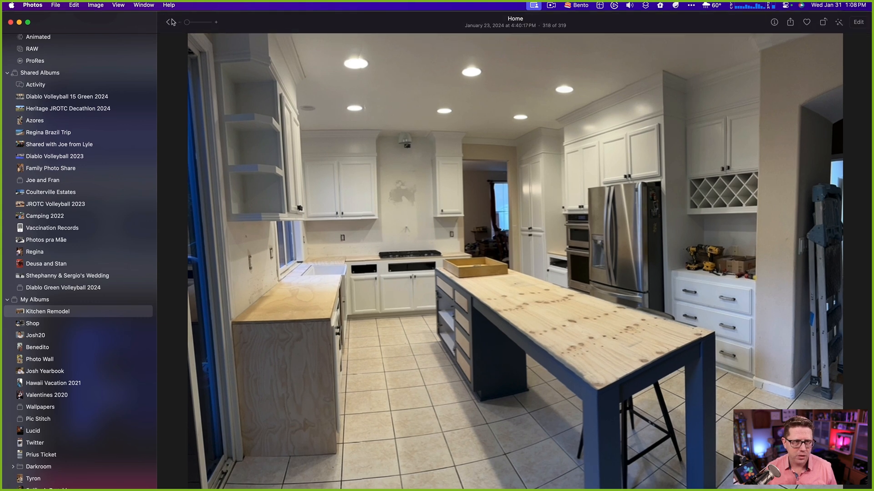
# - Close the Photos window, stop sharing the screen and return to the Zoom meeting
pyautogui.click(31, 325)
pyautogui.click(35, 314)
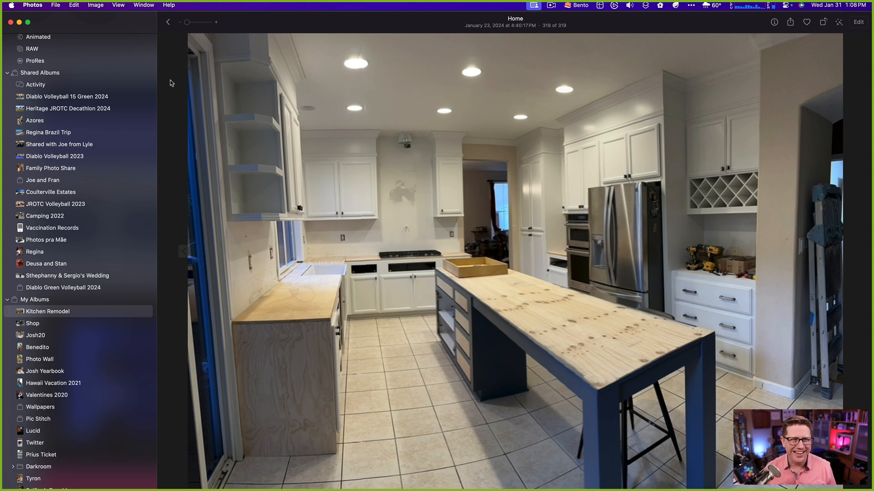
pyautogui.moveTo(39, 19); pyautogui.dragTo(1, 55)
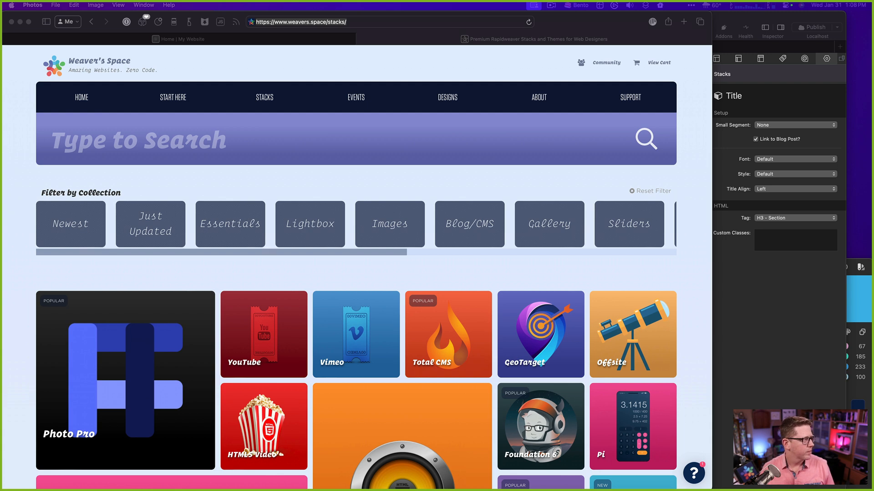
pyautogui.press('super+shift+s')
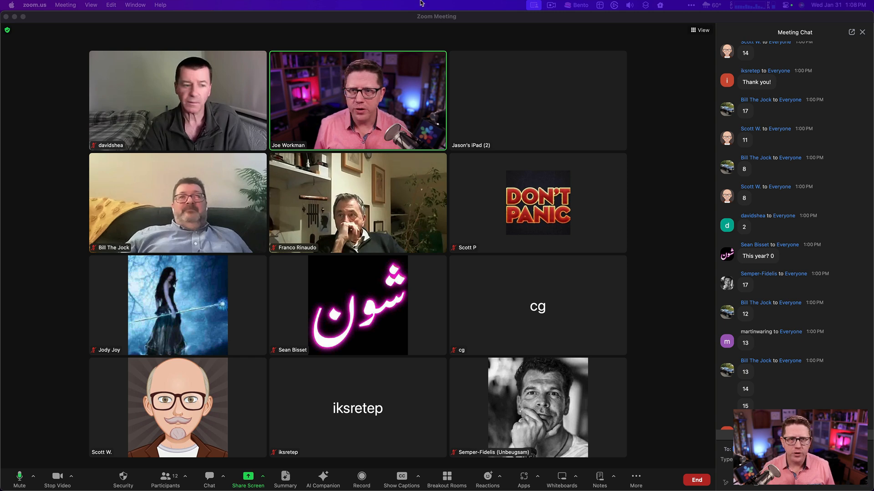
pyautogui.click(471, 18)
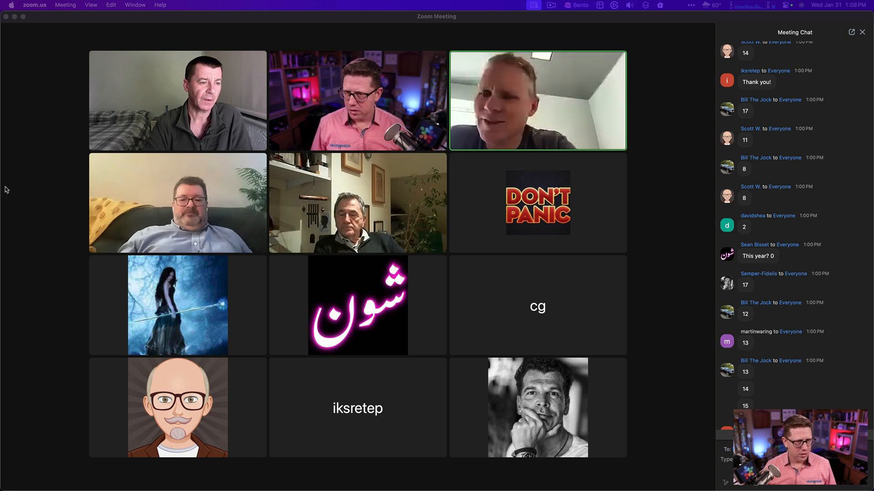
pyautogui.hotkey('ctrl', 'Up')
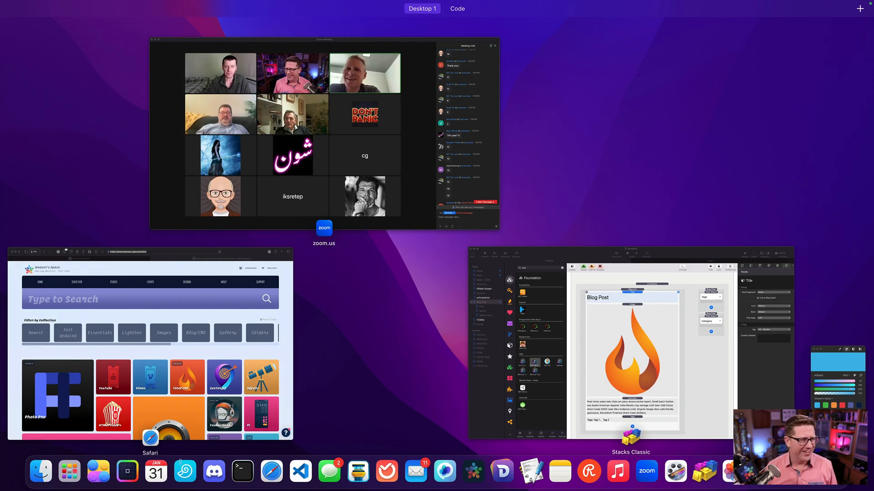
pyautogui.hotkey('ctrl', 'Up')
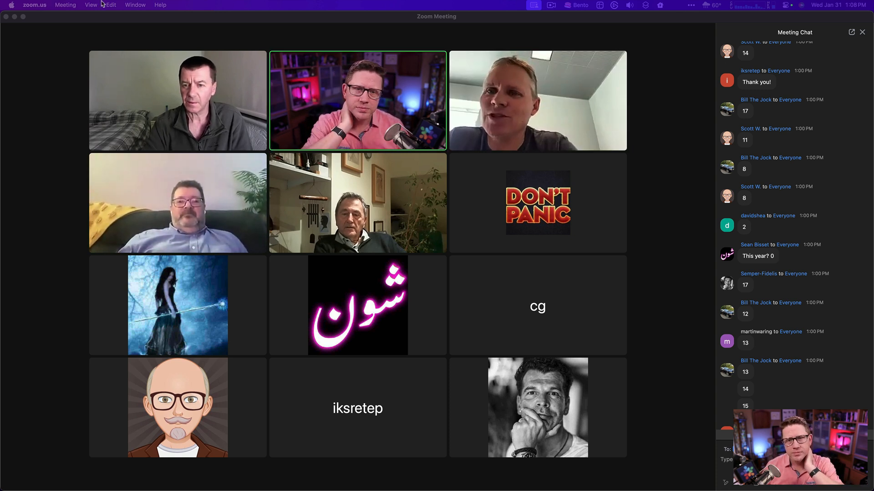
pyautogui.click(294, 25)
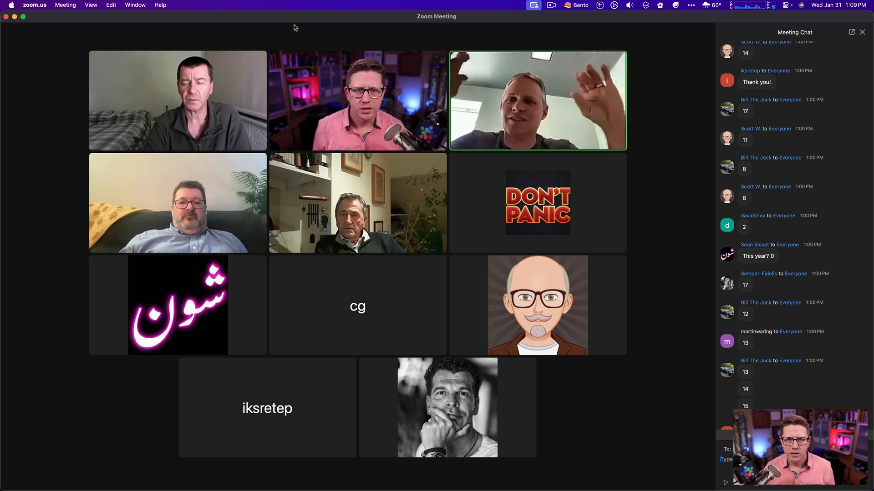
pyautogui.moveTo(320, 20)
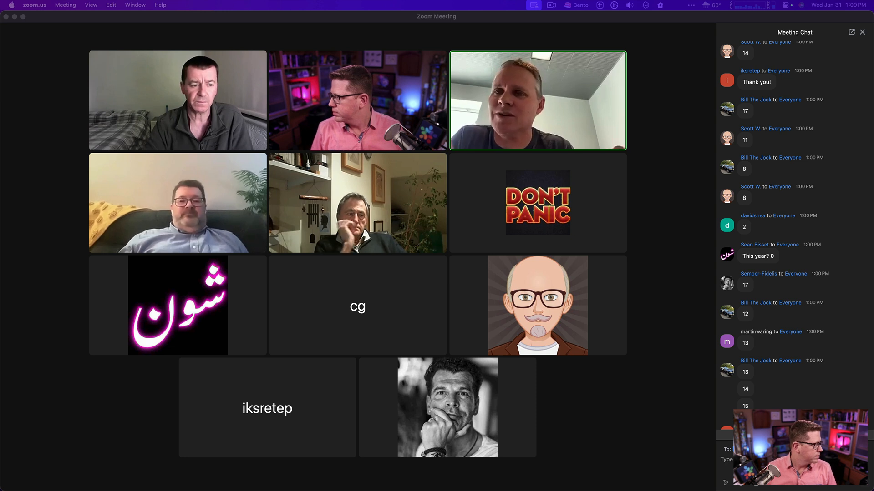
# - Open the Photos app through an app search for "pho"
pyautogui.press('super+Tab')
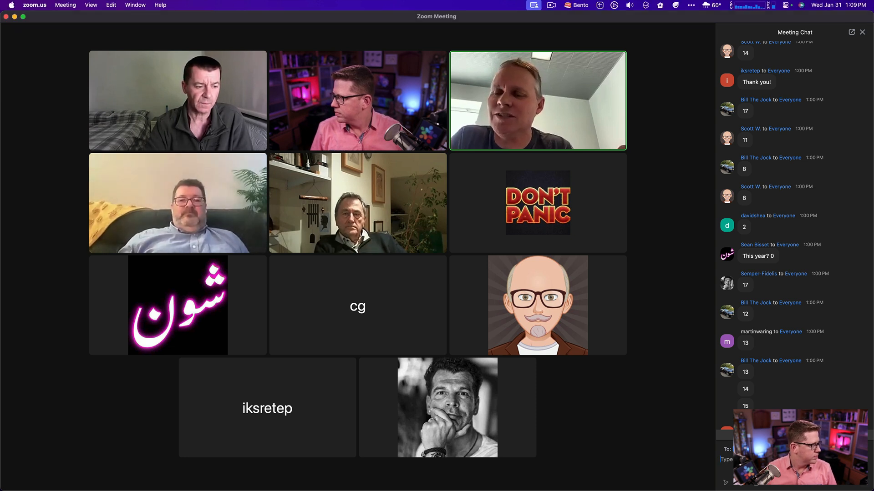
pyautogui.hotkey('alt', 'space')
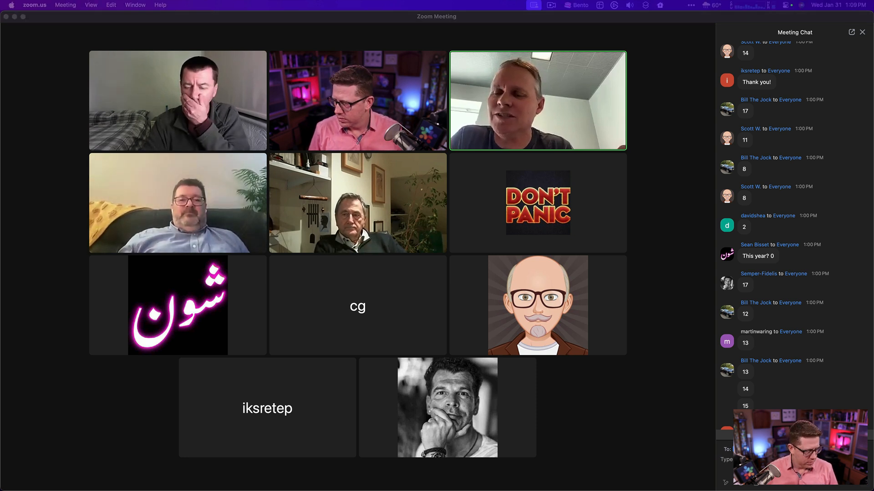
pyautogui.write('pho')
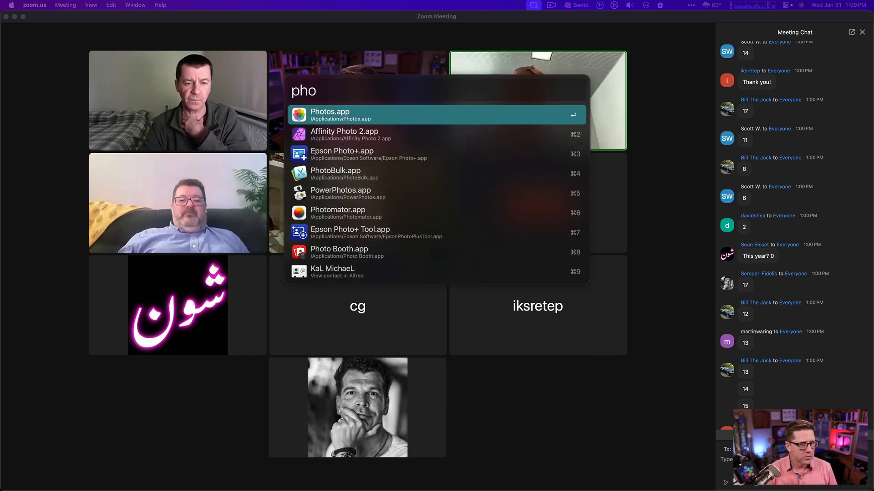
pyautogui.press('Return')
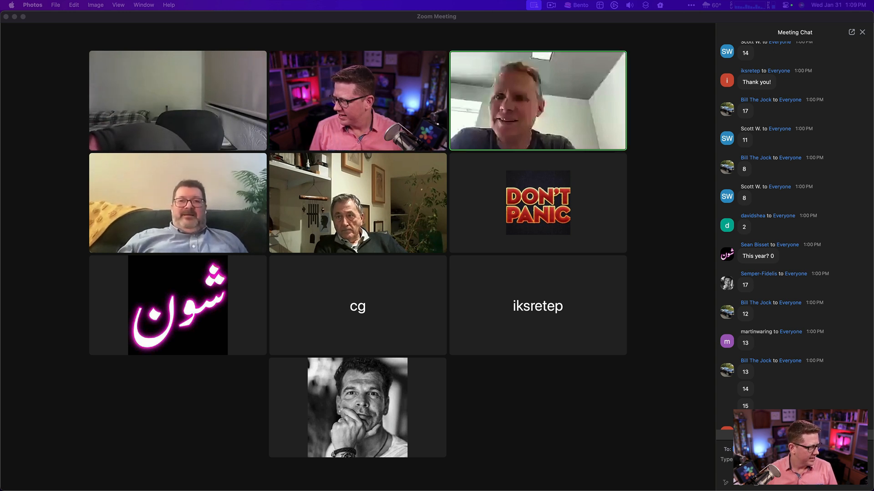
pyautogui.moveTo(0, 12); pyautogui.dragTo(627, 12)
# - Share Desktop 1 from the Zoom meeting and show the range hood photo in Photos to the participants
pyautogui.hotkey('ctrl', 'Up')
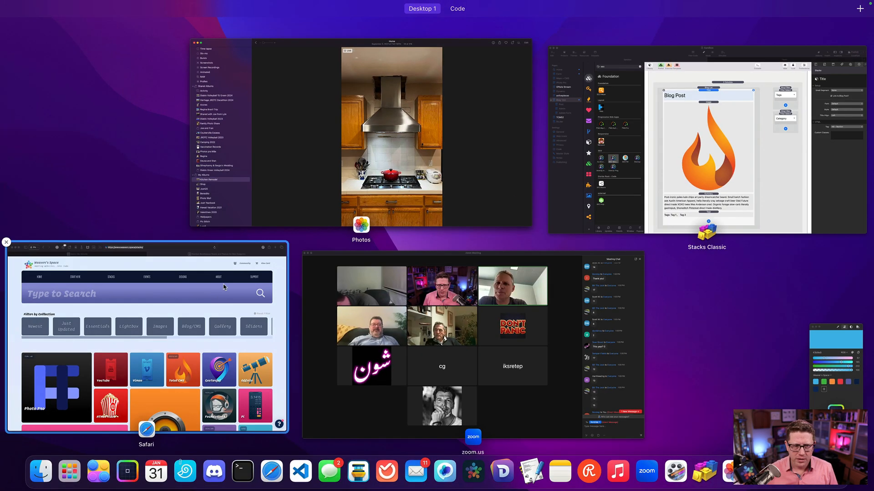
pyautogui.click(353, 428)
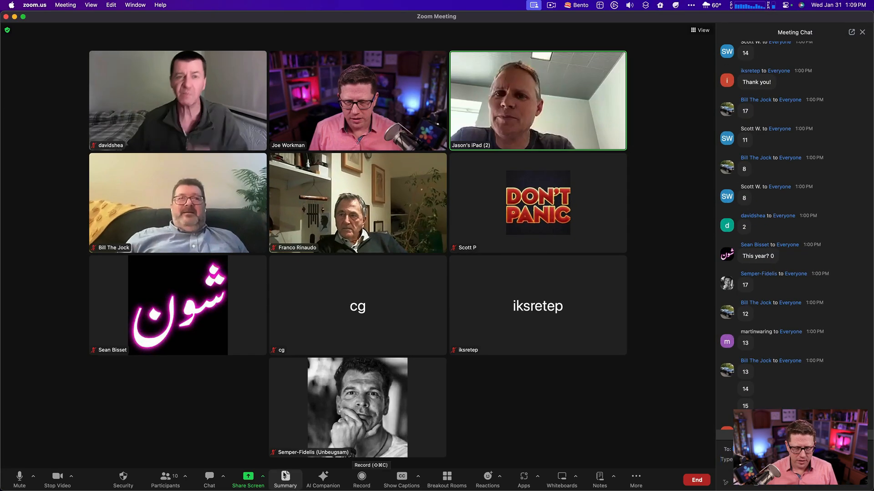
pyautogui.click(248, 478)
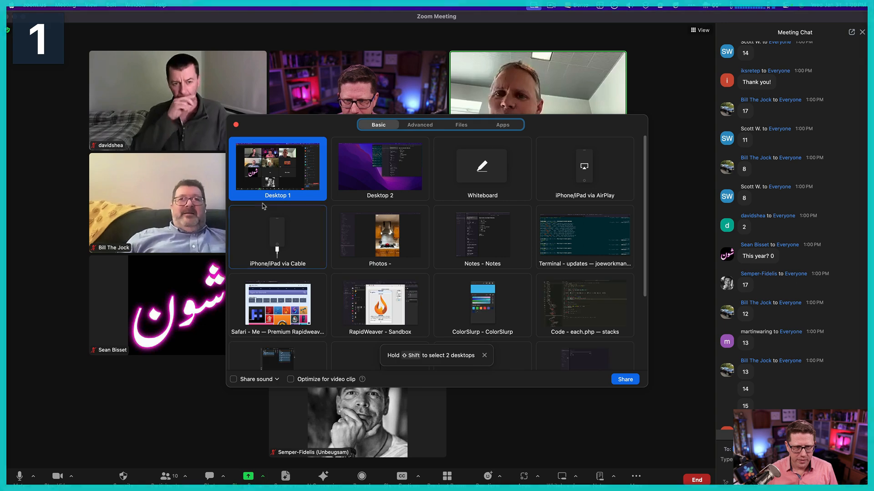
pyautogui.click(625, 382)
pyautogui.click(626, 38)
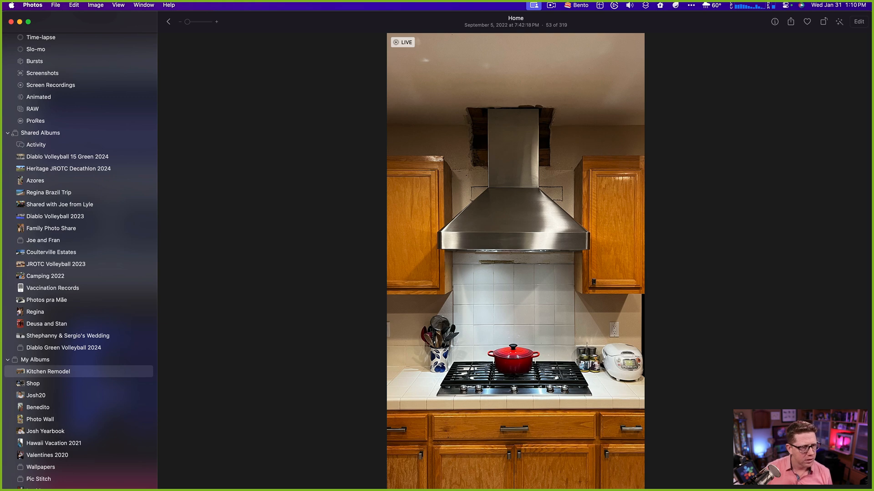
# - Stop the screen share and close the Photos window showing the range hood photo
pyautogui.press('shift+super+s')
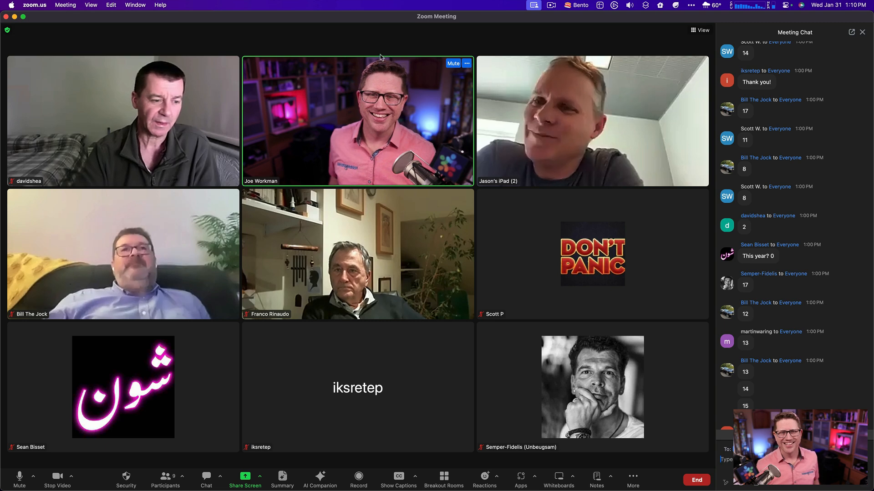
pyautogui.hotkey('ctrl', 'Up')
pyautogui.click(427, 145)
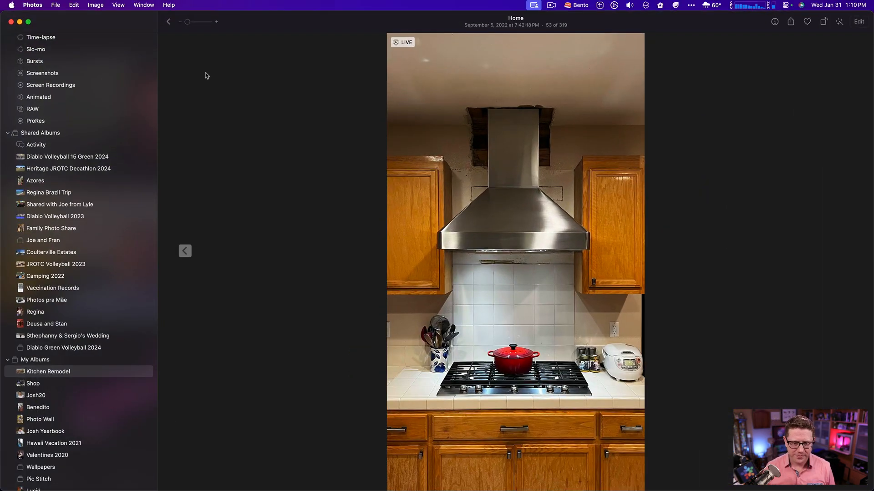
pyautogui.click(11, 21)
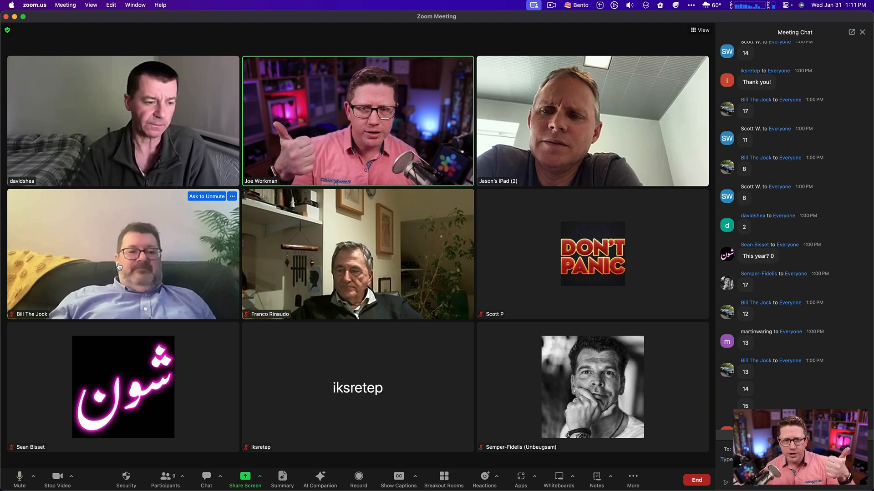
# - Read the newest messages in the meeting chat and look back through the earlier guesses
pyautogui.scroll(-3, 803, 345)
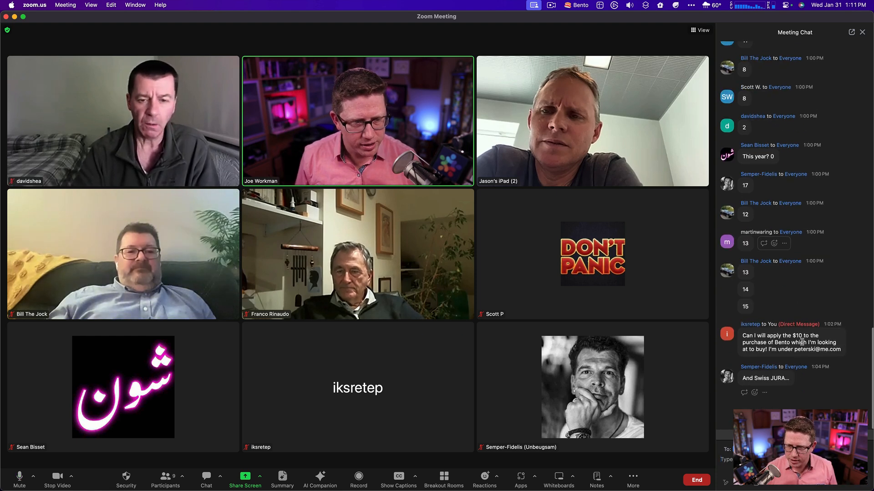
pyautogui.scroll(1, 802, 344)
pyautogui.scroll(3, 810, 255)
pyautogui.scroll(3, 809, 255)
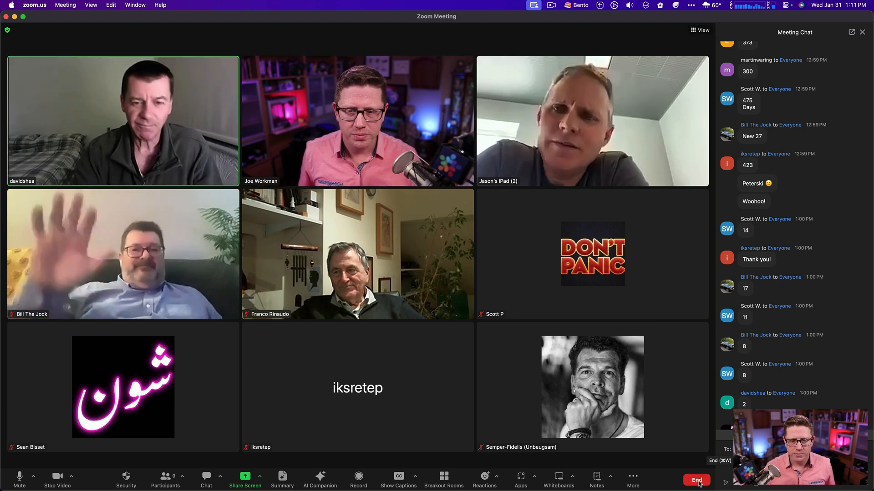
# - Bring up the options for ending the Zoom meeting
pyautogui.click(700, 483)
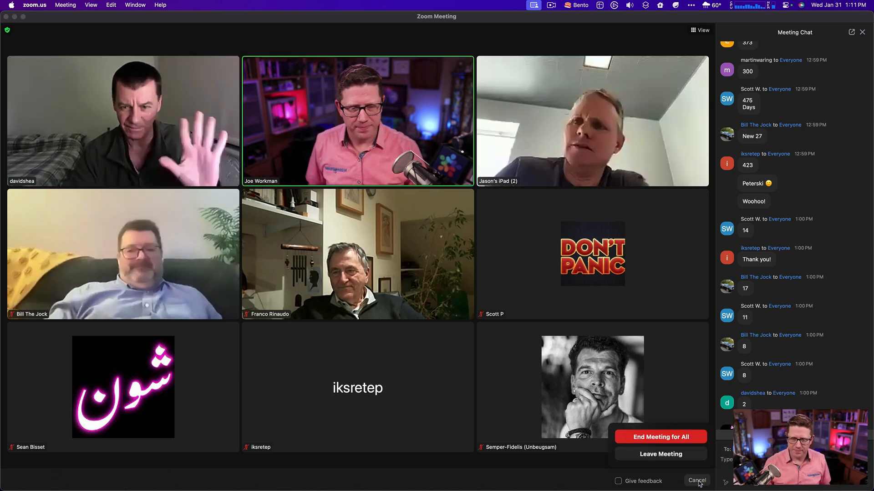